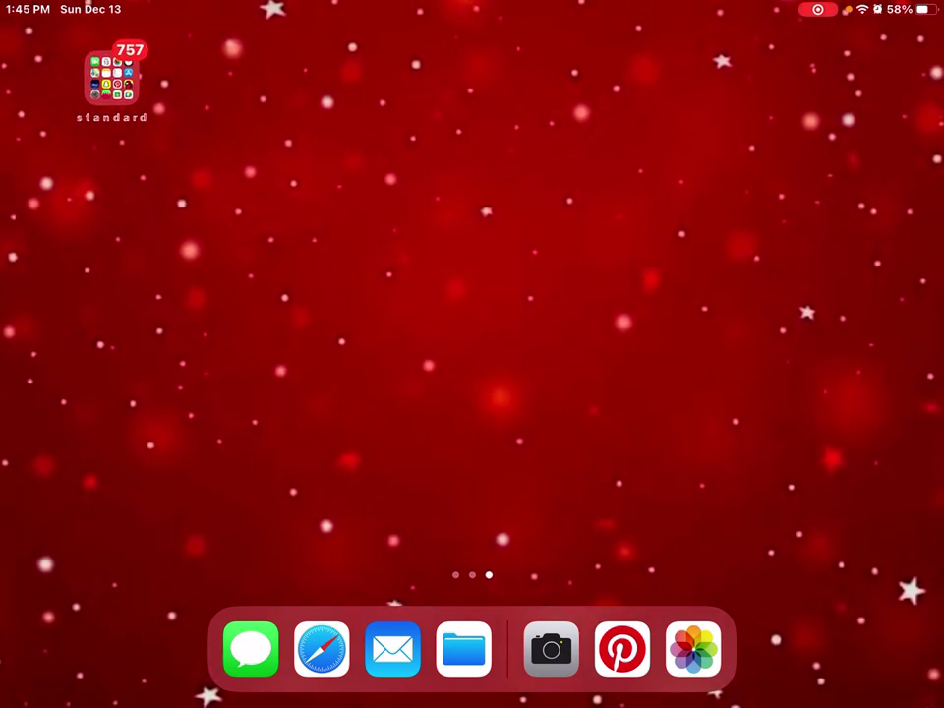
- Launch Google Slides from the second page of the 'standard' home-screen folder
click(112, 76)
drag(609, 394, 315, 393)
click(314, 496)
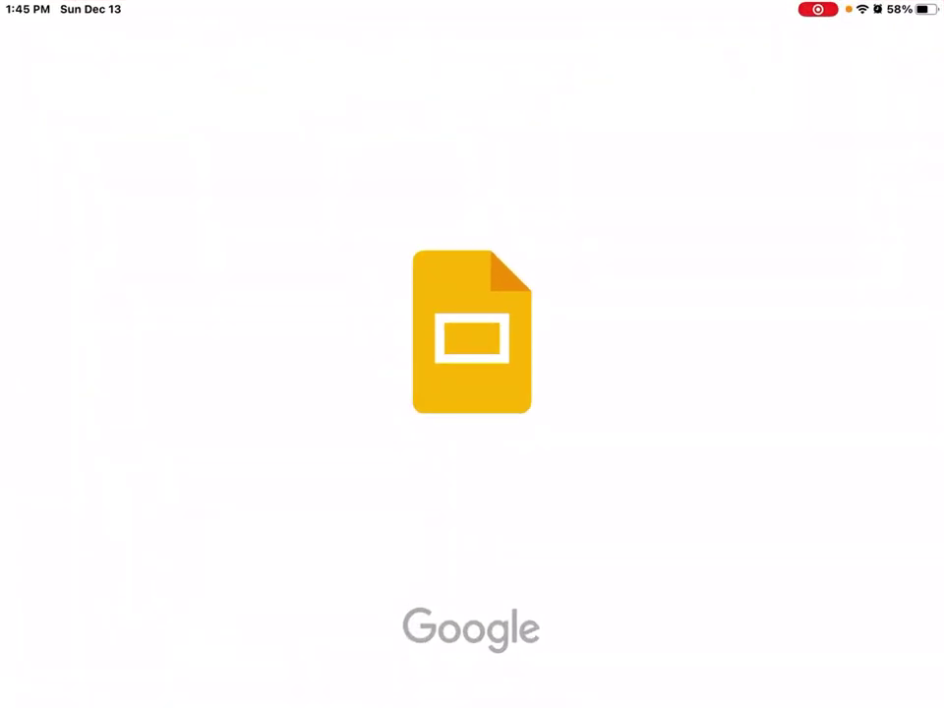
- Create a new blank presentation named 'Virtual Room 🌨💜'
click(900, 662)
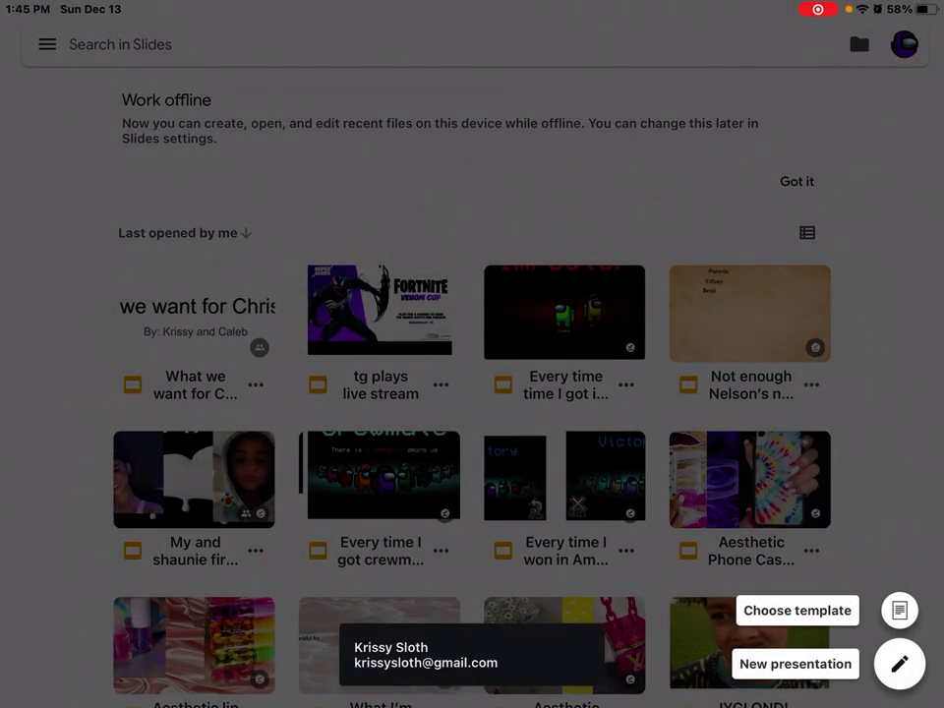
click(900, 664)
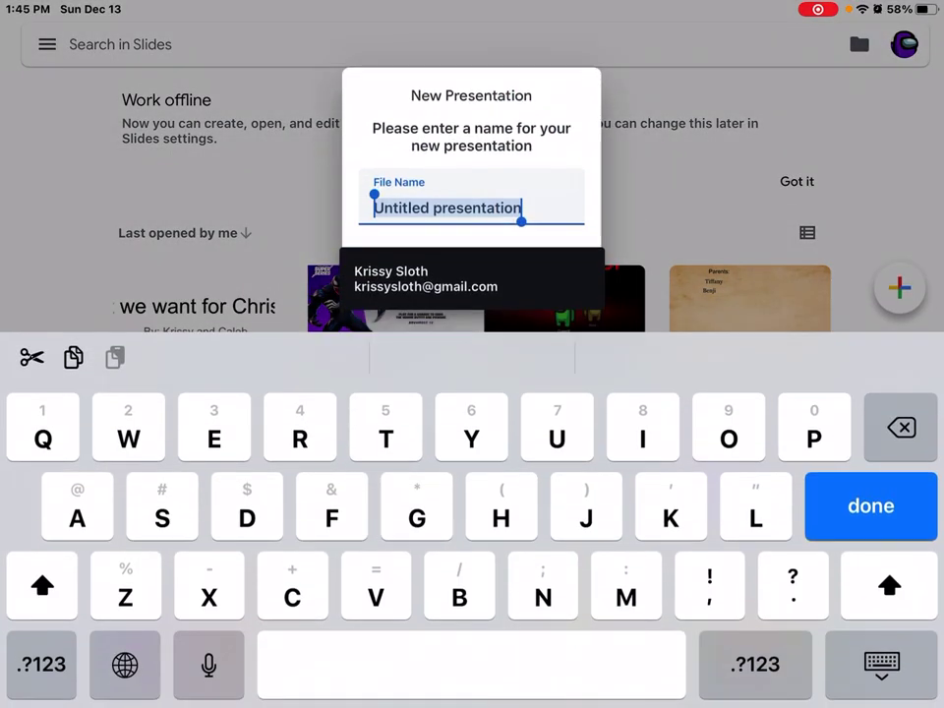
key(BackSpace)
text(Vir)
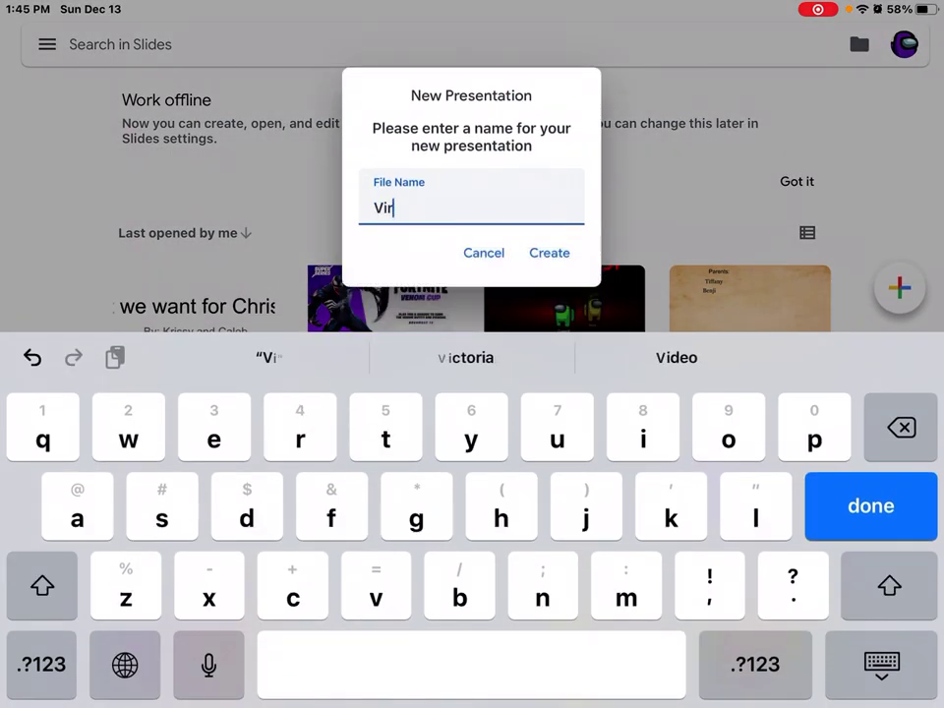
text(tual Ro)
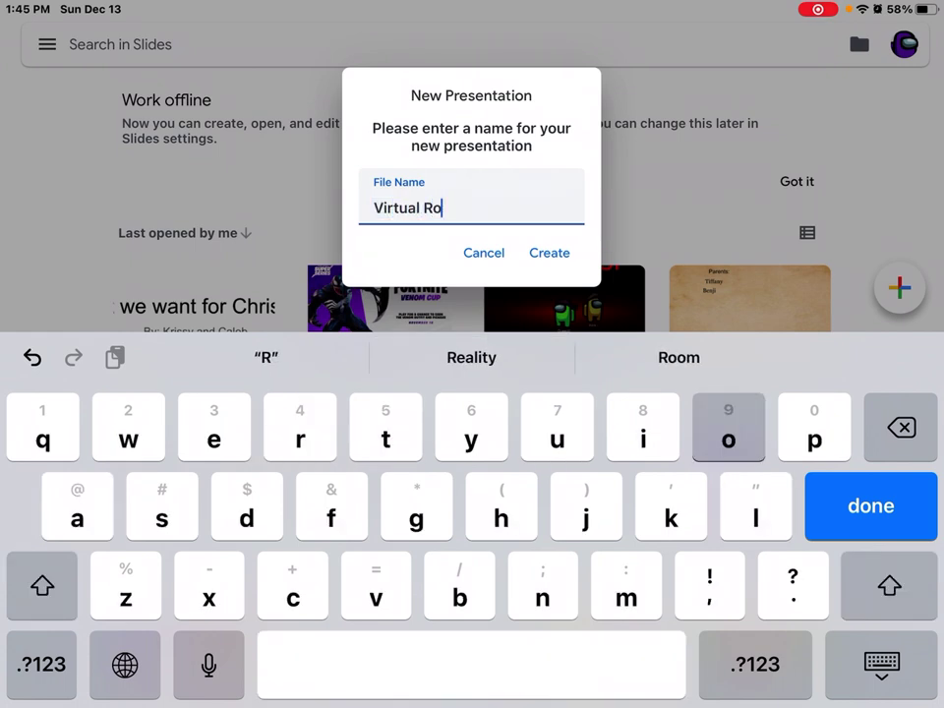
text(om)
click(124, 664)
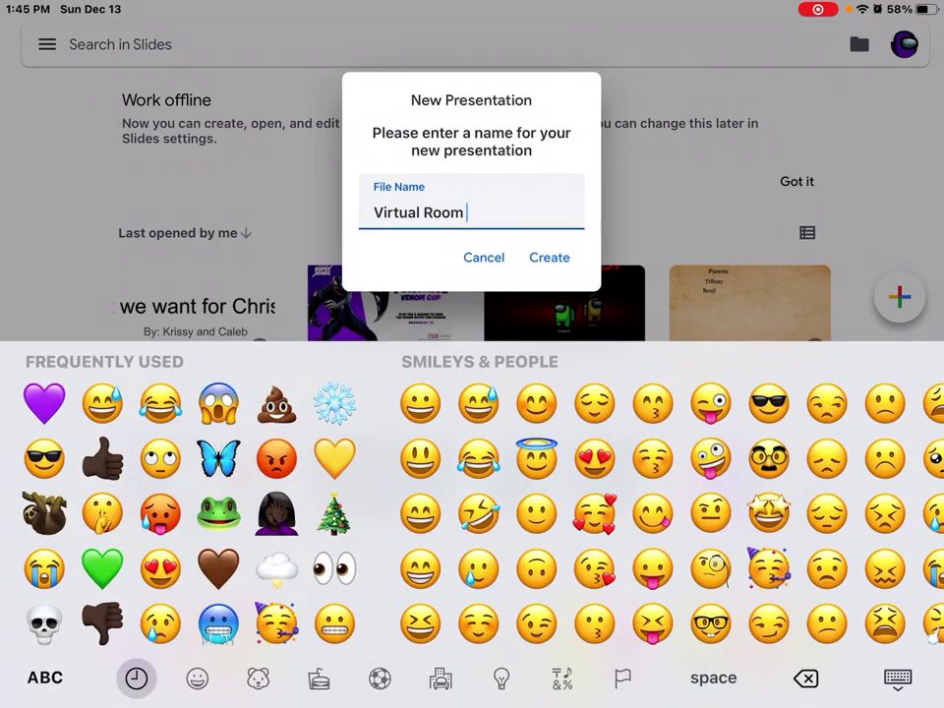
text(🌨)
text(💜)
click(549, 257)
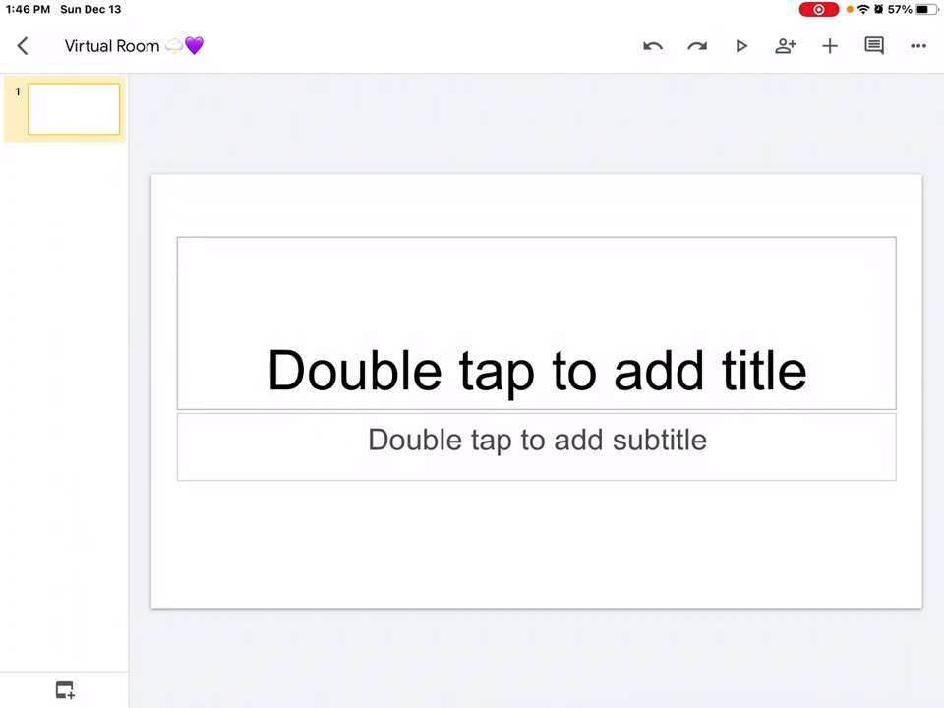
- Delete the title and subtitle placeholders, leaving the first slide empty
click(537, 324)
click(537, 371)
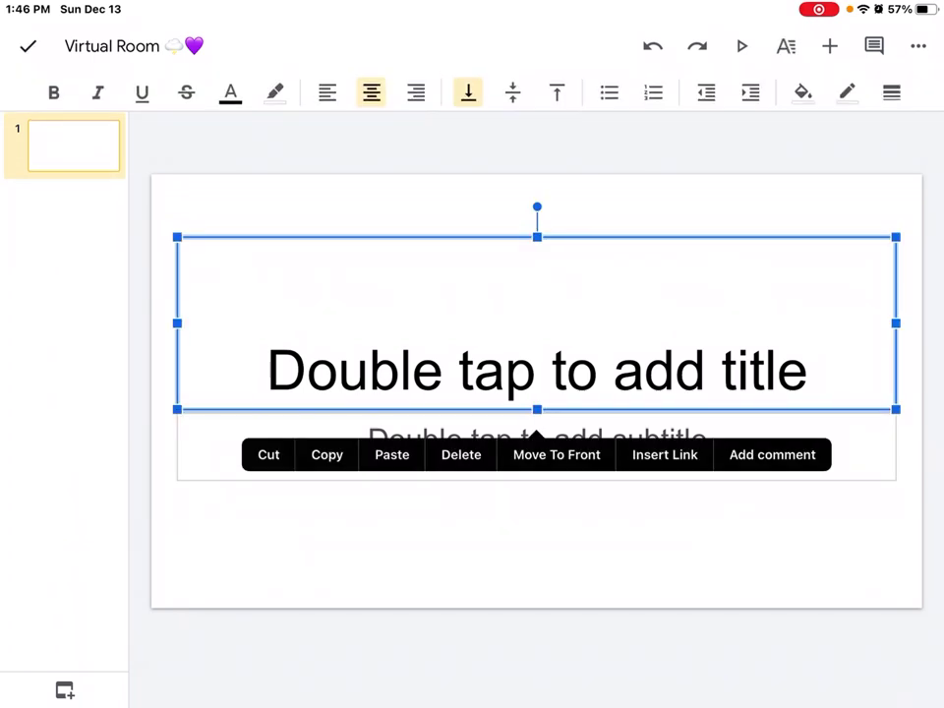
click(459, 454)
click(537, 444)
click(518, 525)
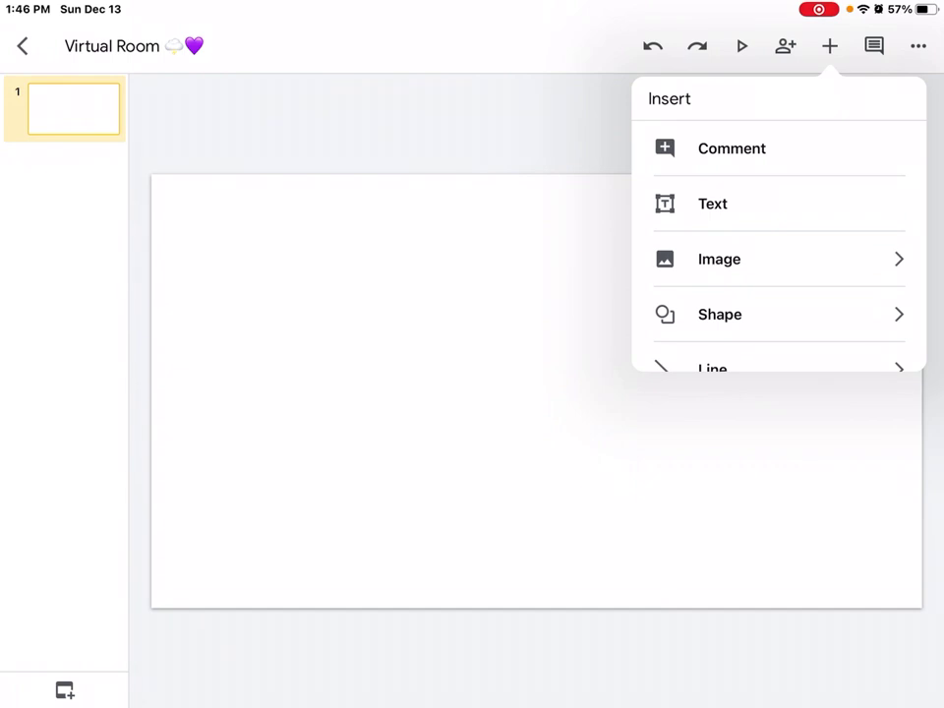
- Insert a rectangle, make it tall, and place it against the slide's left edge
click(720, 313)
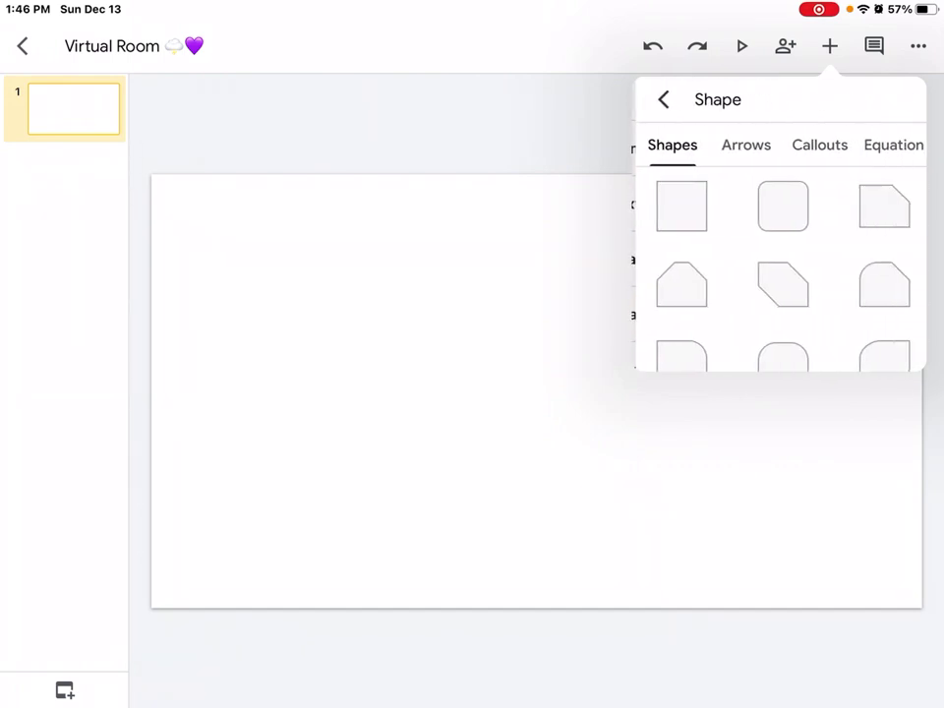
click(677, 205)
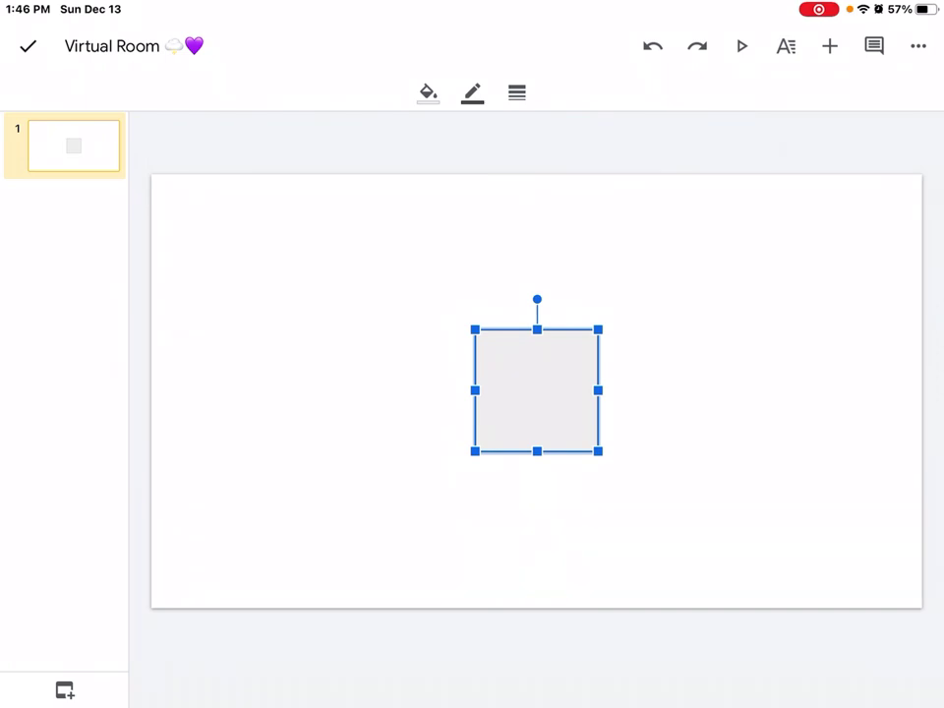
drag(598, 451, 615, 469)
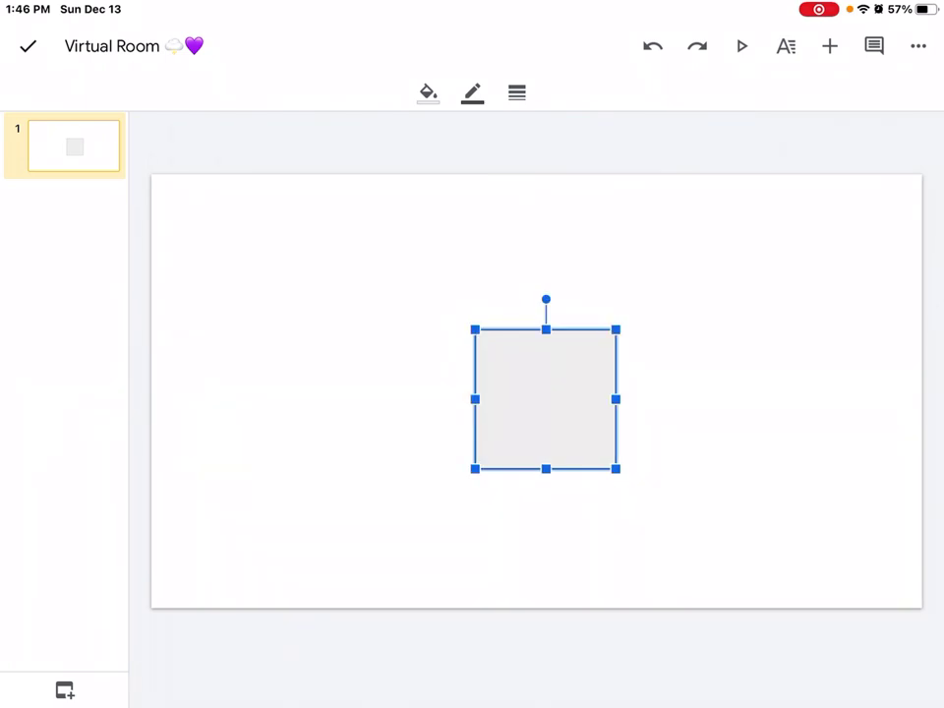
drag(546, 399, 222, 404)
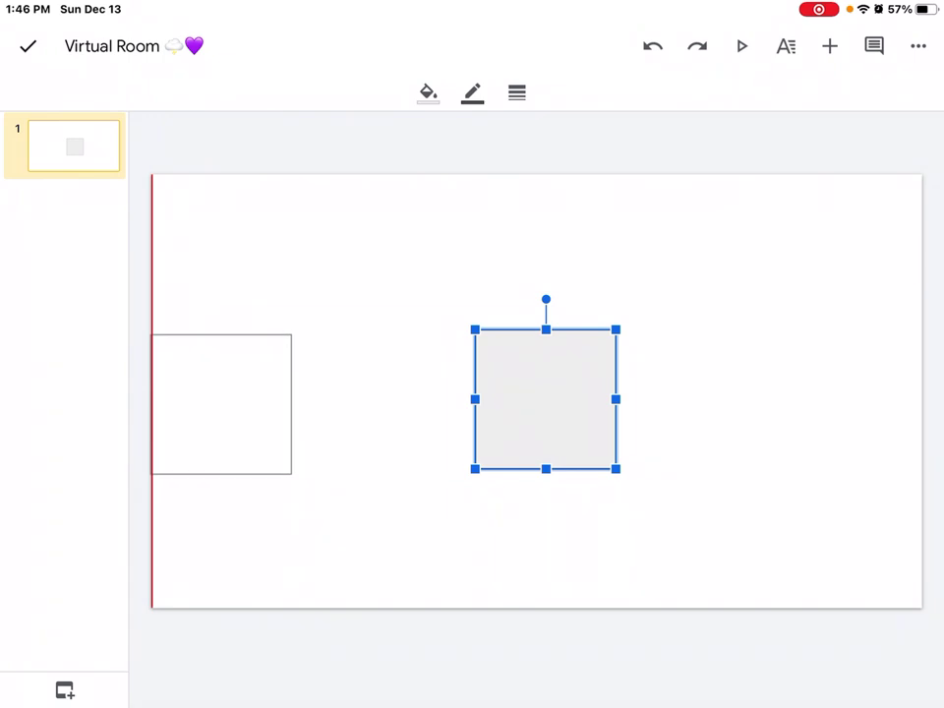
drag(222, 404, 221, 409)
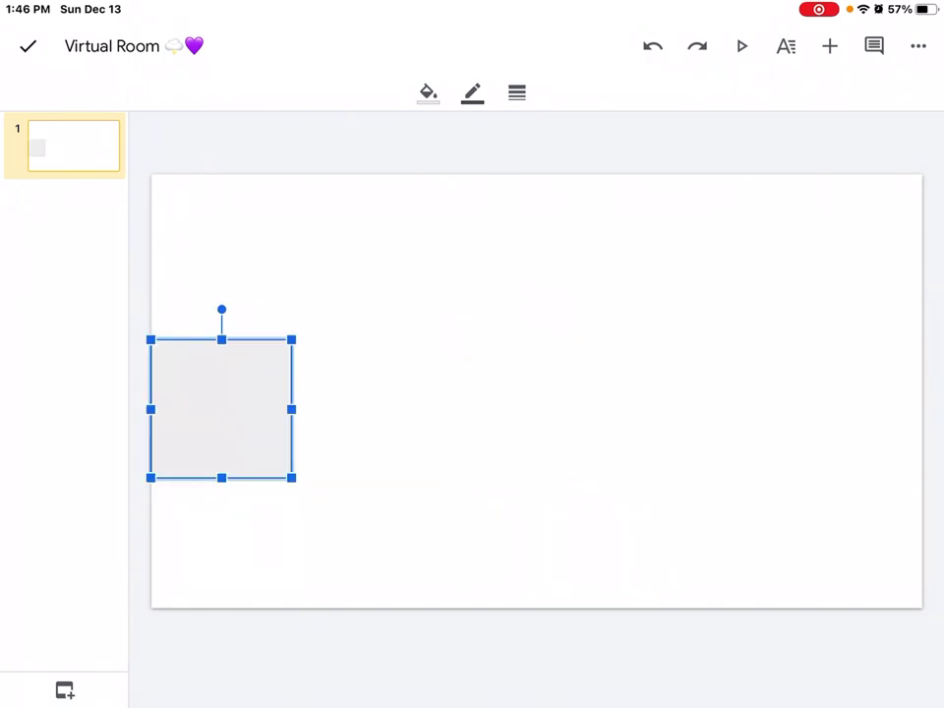
drag(291, 478, 291, 536)
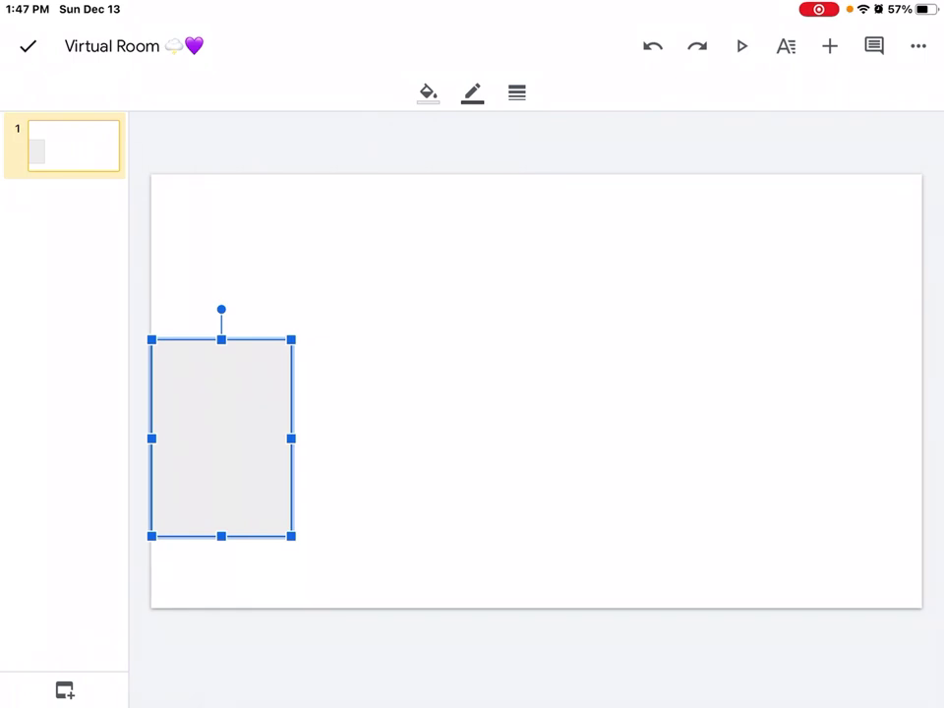
drag(221, 339, 221, 323)
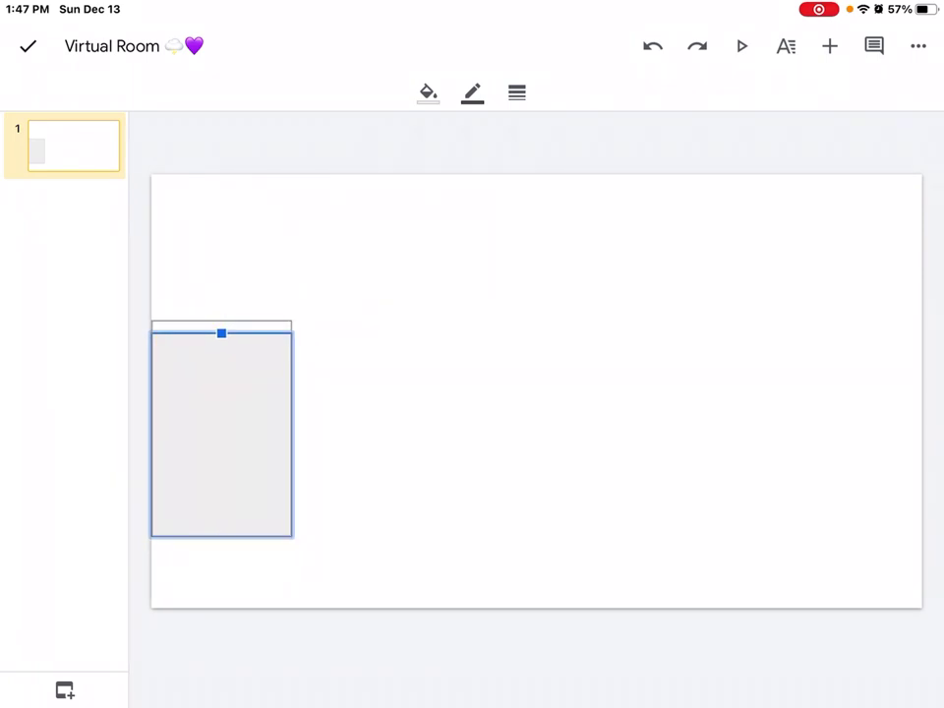
drag(222, 429, 223, 429)
click(536, 394)
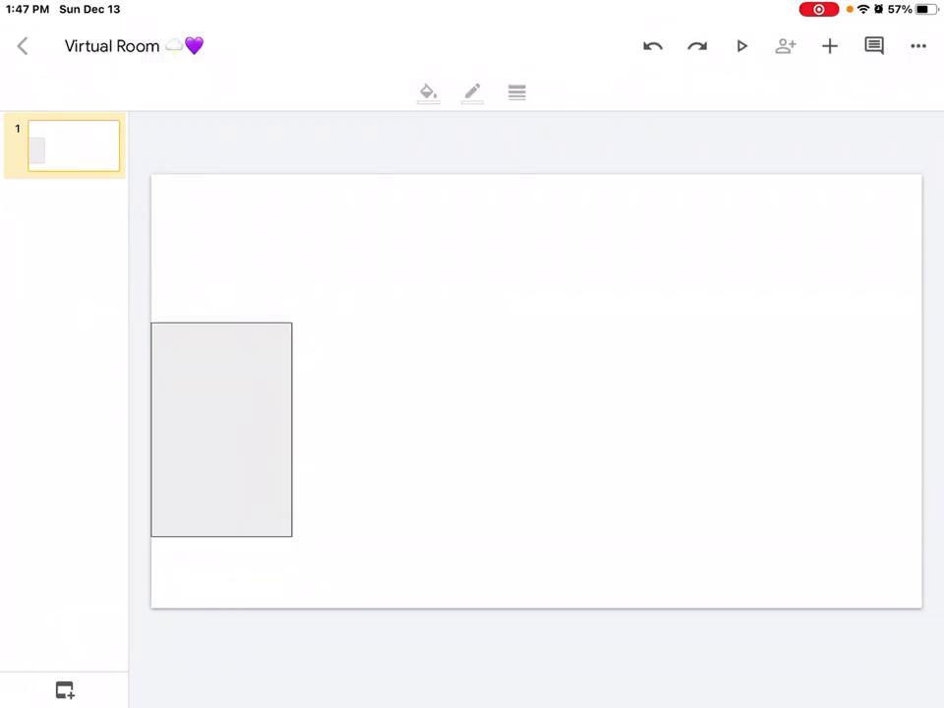
click(221, 429)
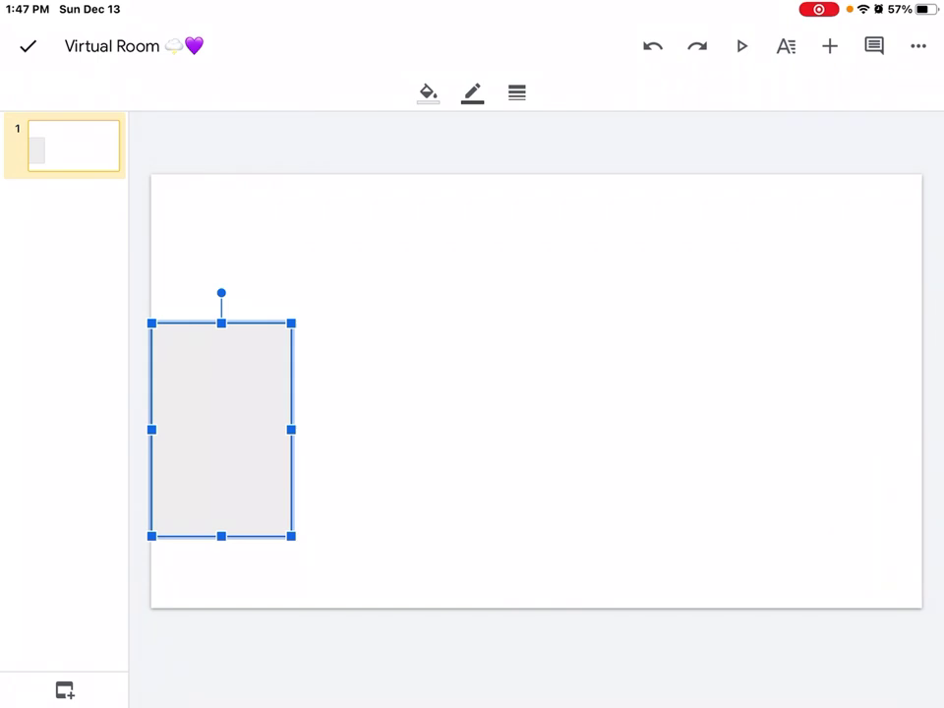
mouse_move(221, 430)
mouse_down()
mouse_move(309, 439)
mouse_move(229, 430)
mouse_move(221, 415)
mouse_up()
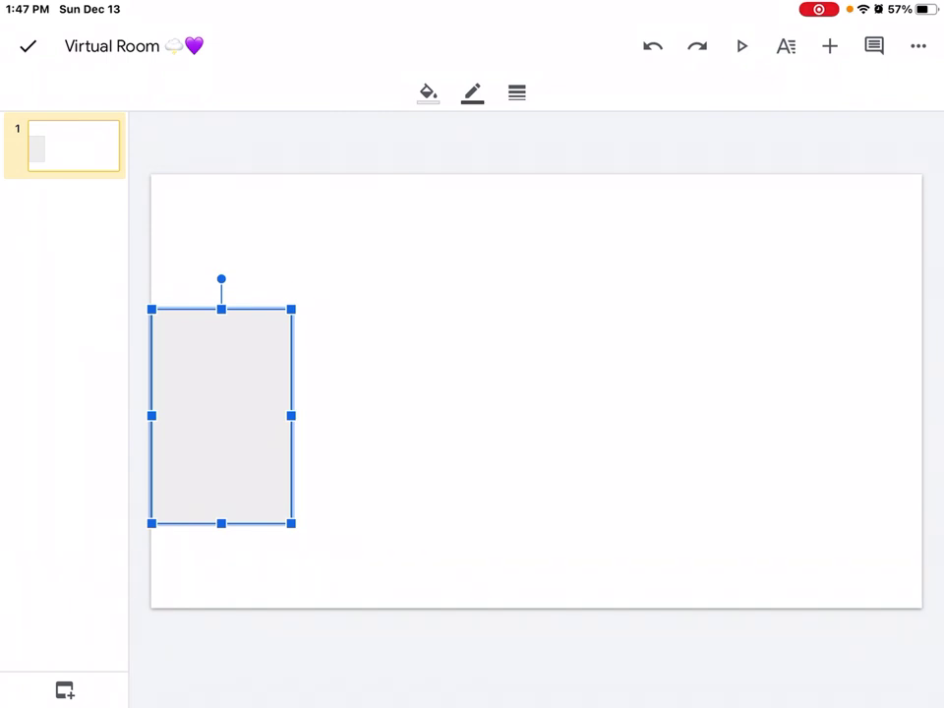
- Paste two copies of the rectangle, placing one at the centre and one at the right edge
click(221, 415)
click(221, 415)
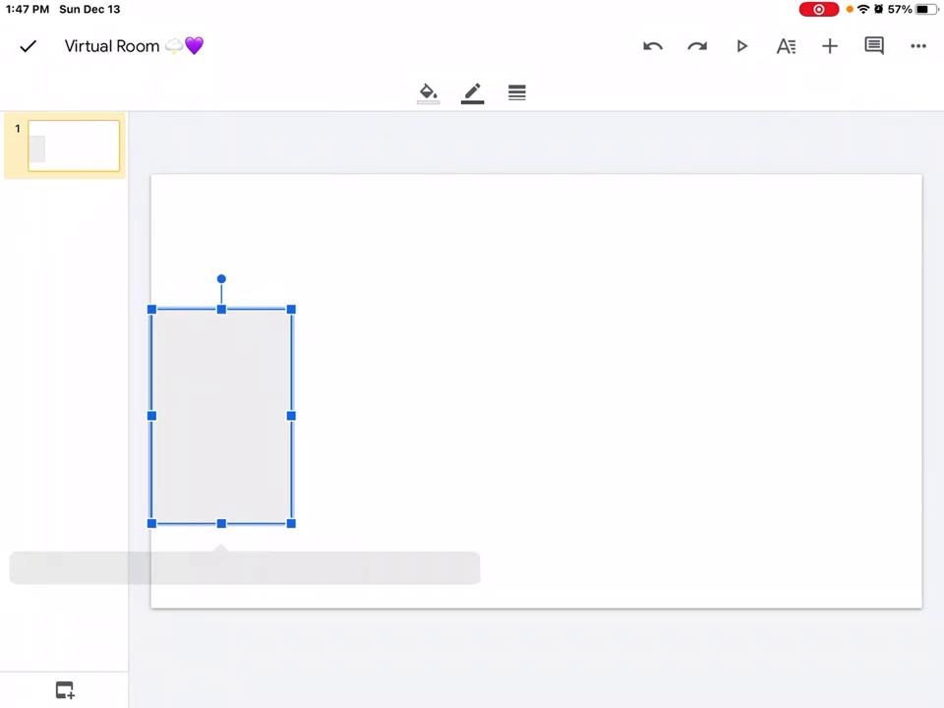
click(147, 566)
mouse_move(234, 429)
mouse_down()
mouse_move(392, 455)
mouse_move(563, 416)
mouse_up()
click(222, 415)
click(159, 568)
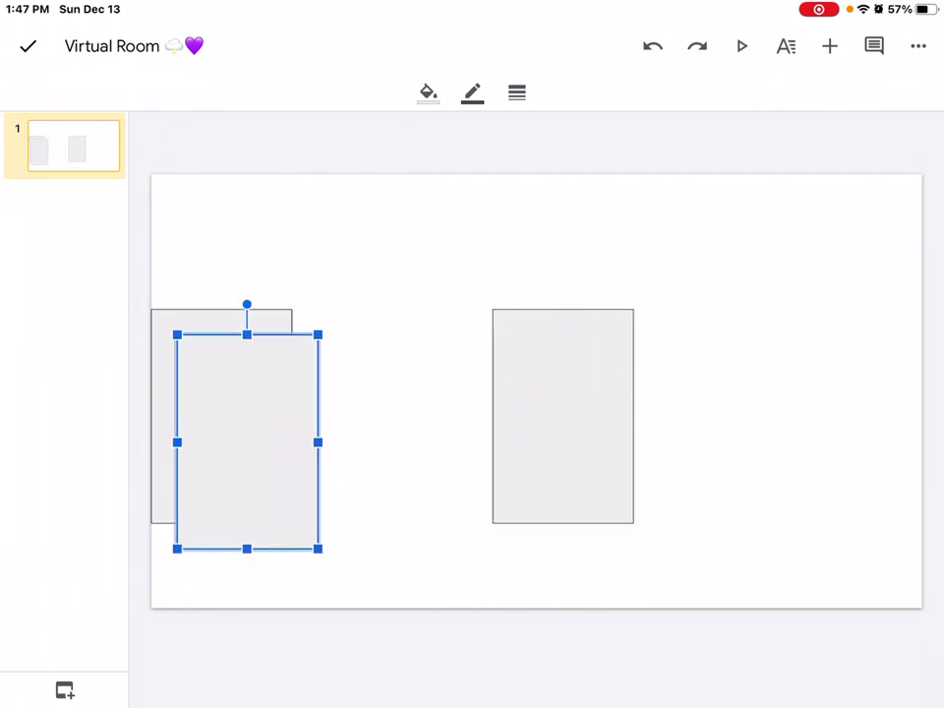
mouse_move(247, 441)
mouse_down()
mouse_move(332, 459)
mouse_move(386, 400)
mouse_up()
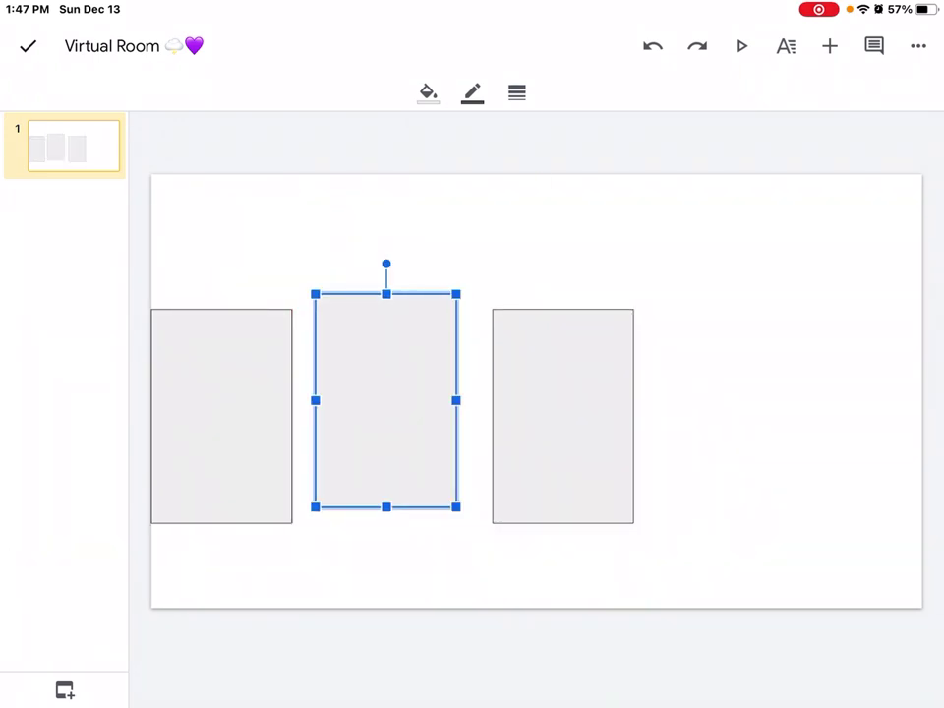
click(562, 416)
mouse_move(562, 416)
mouse_down()
mouse_move(766, 425)
mouse_move(852, 412)
mouse_move(845, 416)
mouse_up()
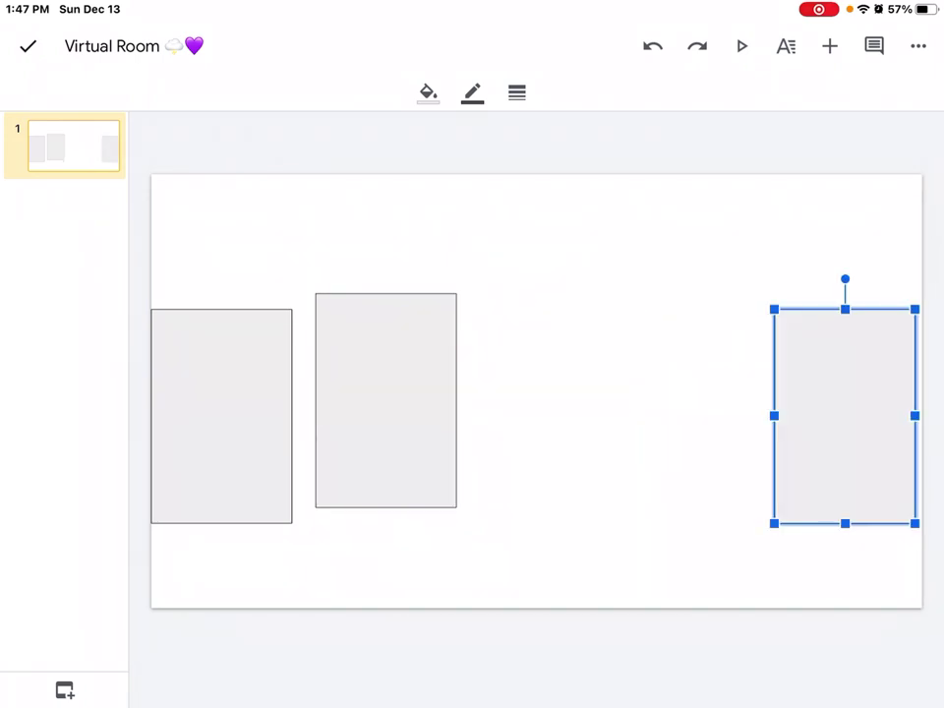
click(386, 400)
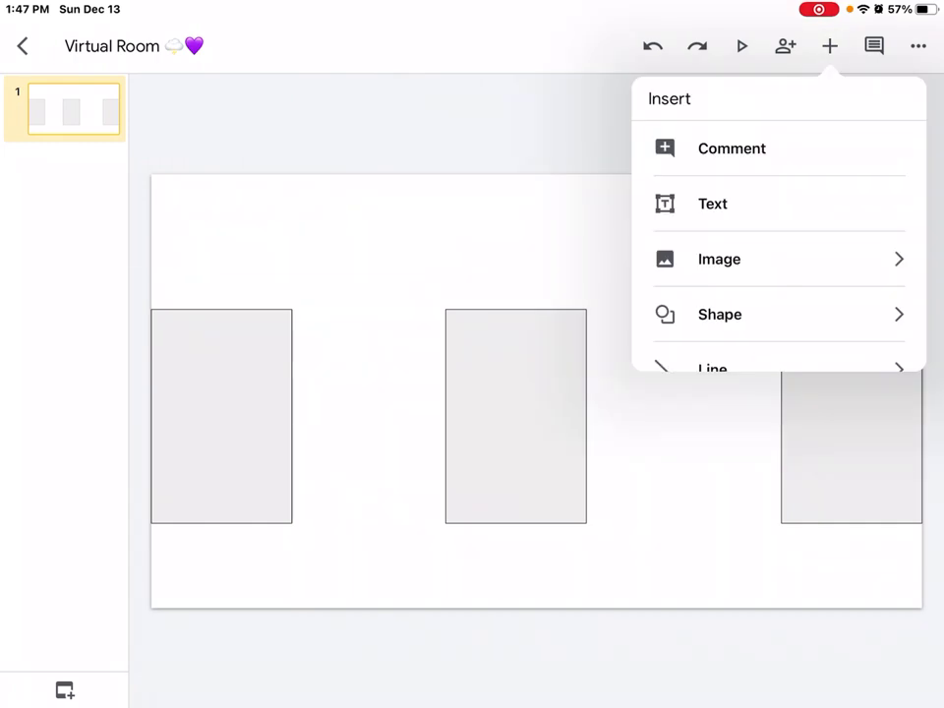
- Insert a trapezoid from the shapes list
click(720, 314)
scroll(779, 276, down, 5)
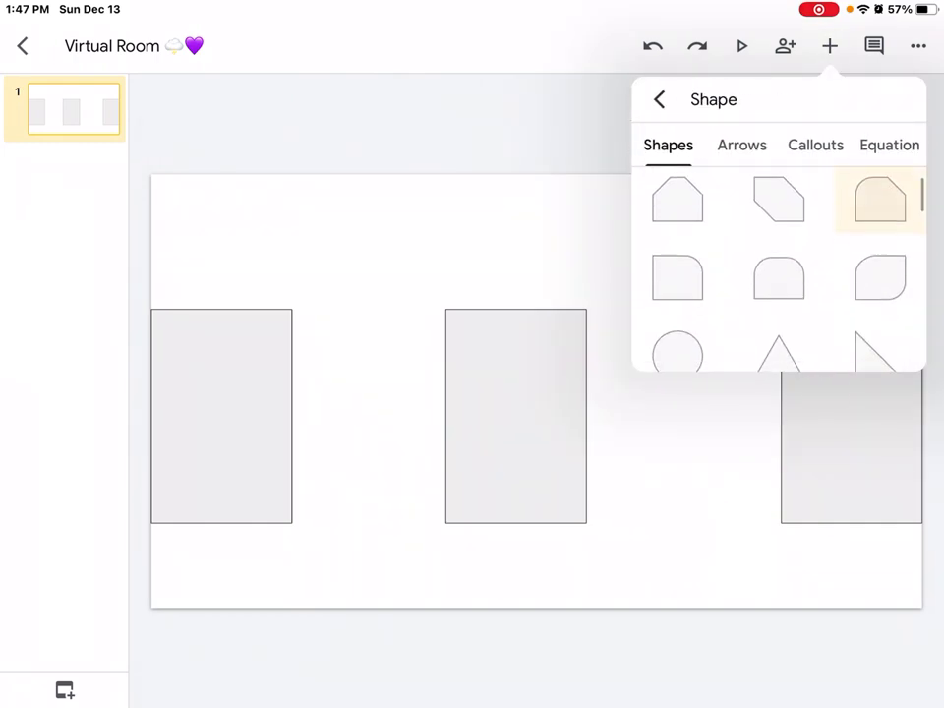
scroll(779, 275, down, 10)
scroll(779, 275, down, 5)
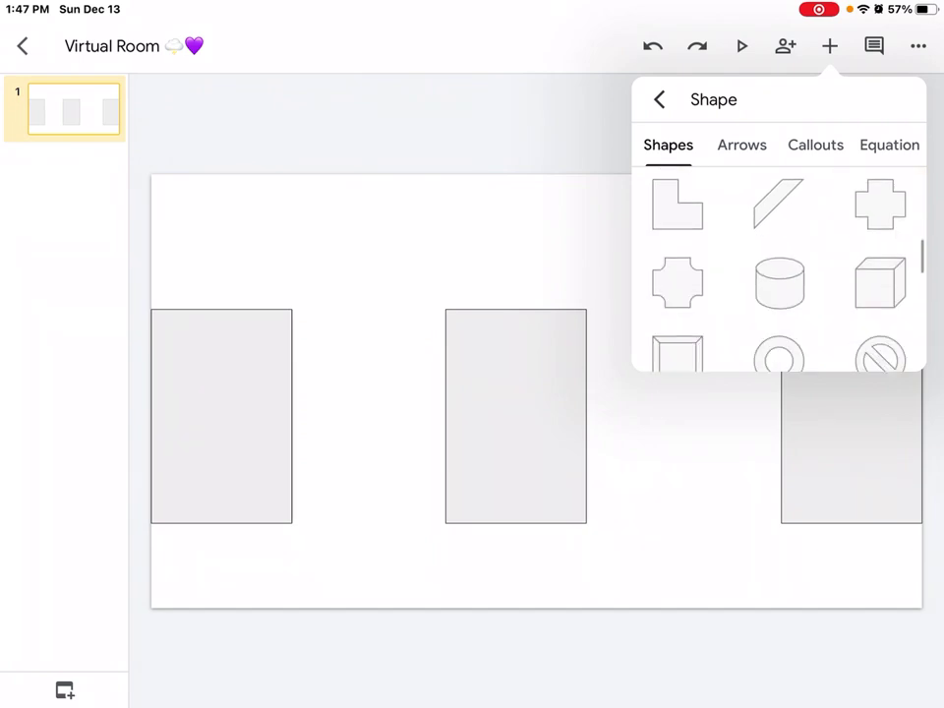
scroll(779, 276, down, 2)
scroll(779, 276, up, 3)
scroll(881, 286, up, 3)
scroll(880, 285, down, 3)
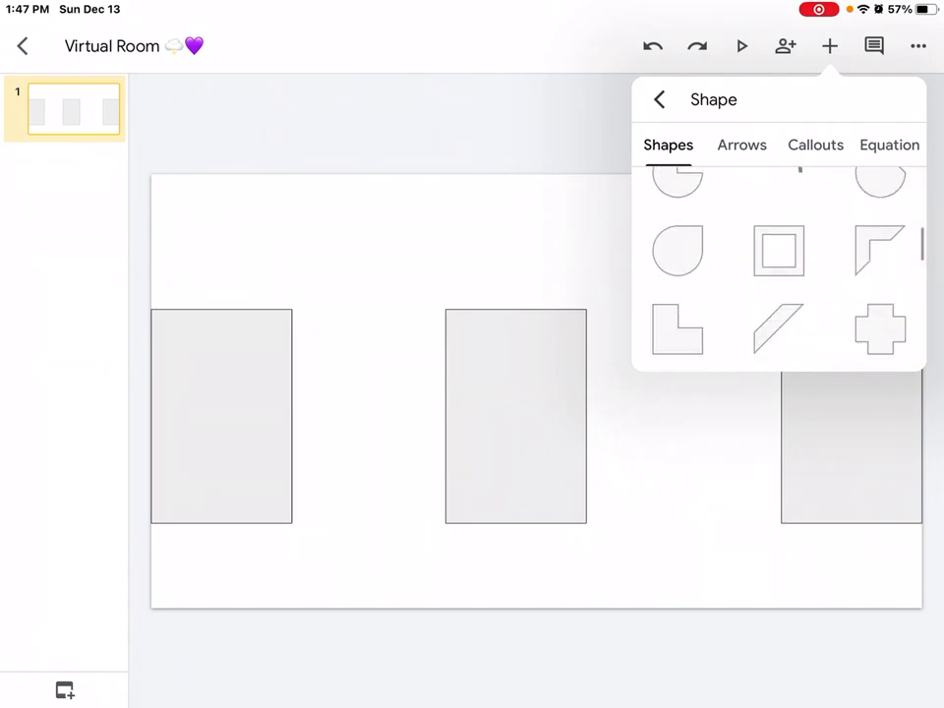
scroll(880, 285, up, 5)
scroll(880, 285, up, 1)
scroll(881, 292, up, 1)
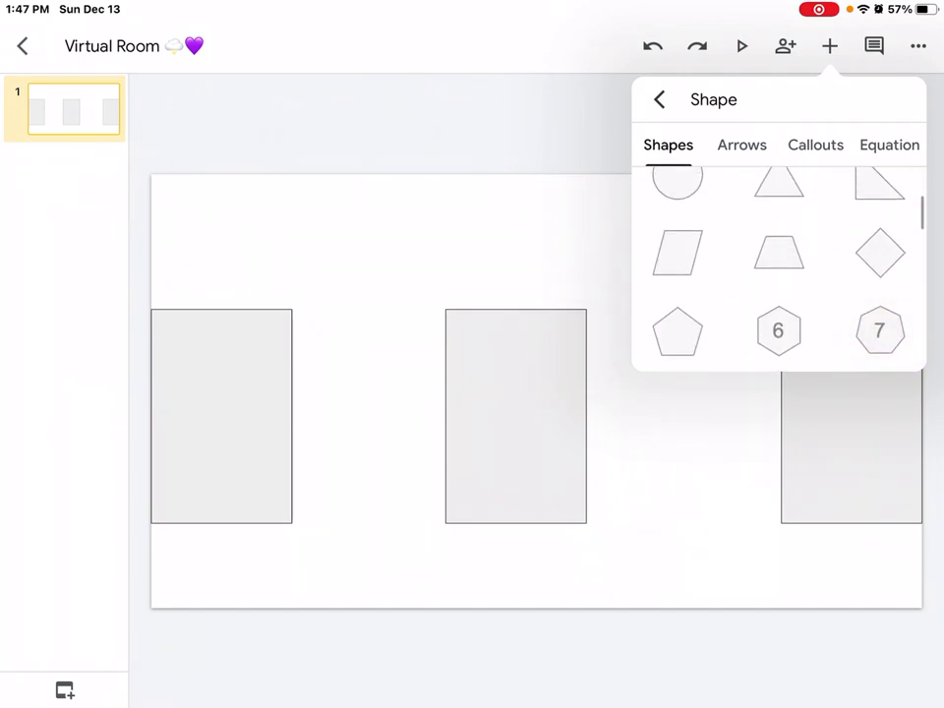
click(779, 252)
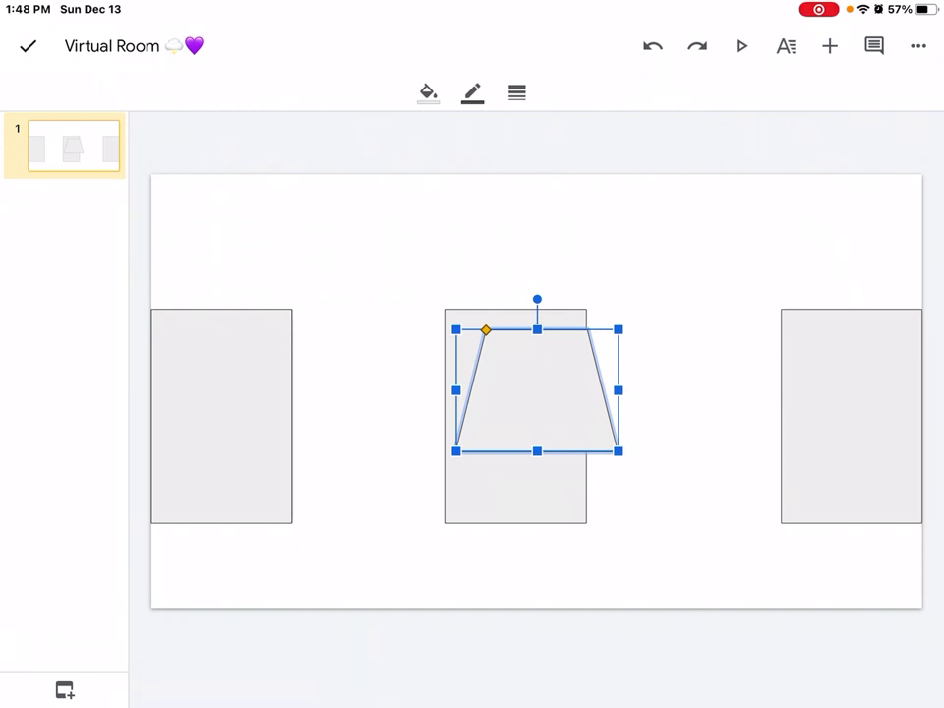
- Rotate the trapezoid 90° and fit it against the left wall at full height
drag(537, 393, 372, 403)
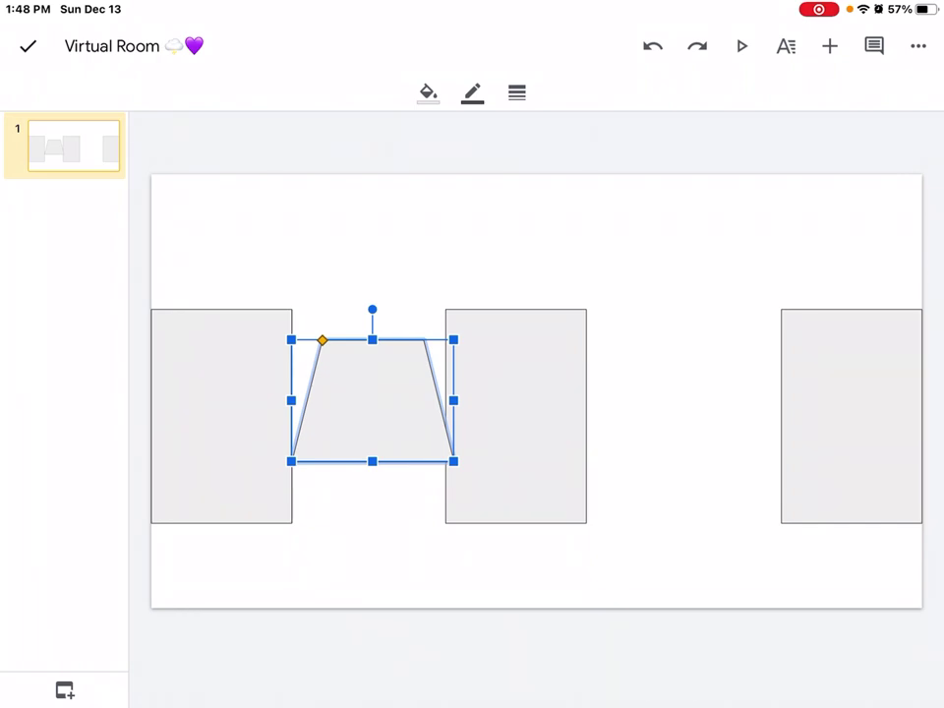
drag(372, 309, 463, 401)
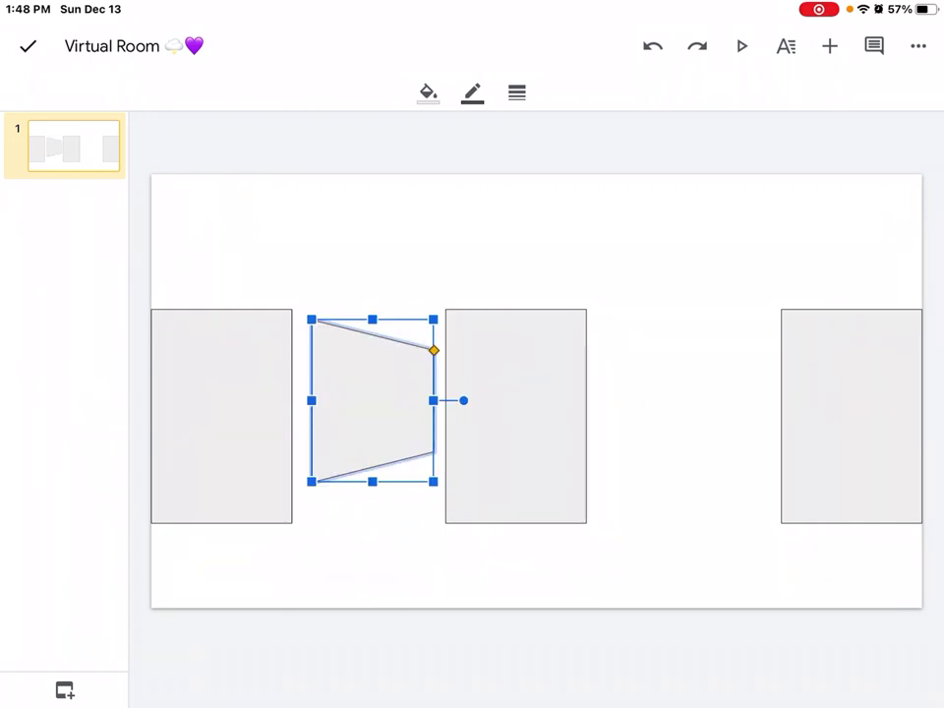
drag(372, 413, 352, 404)
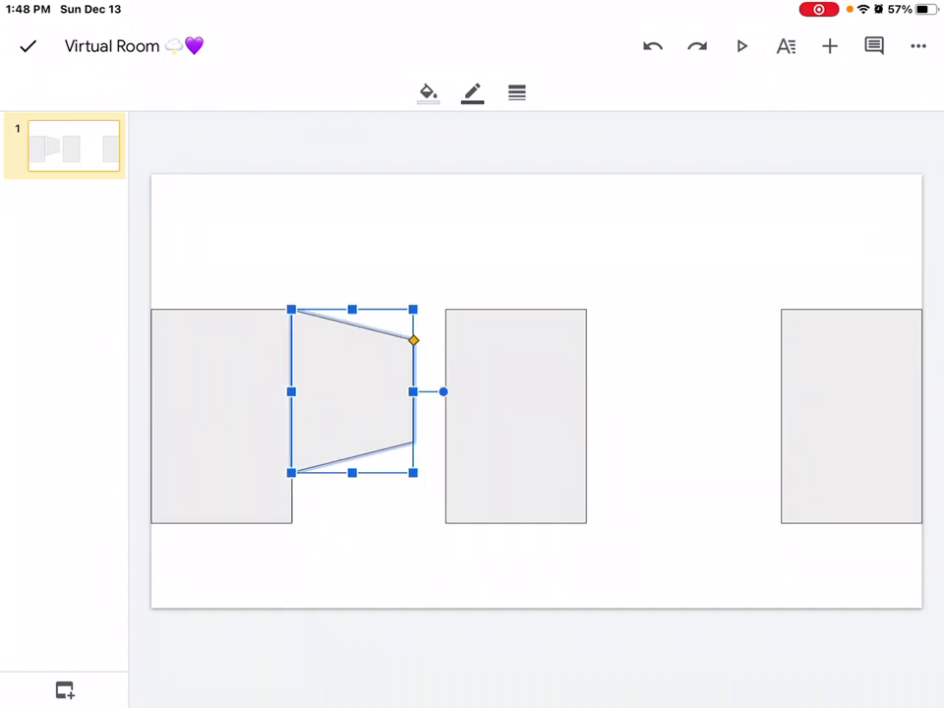
mouse_move(291, 472)
mouse_down()
mouse_move(290, 534)
mouse_move(291, 526)
mouse_up()
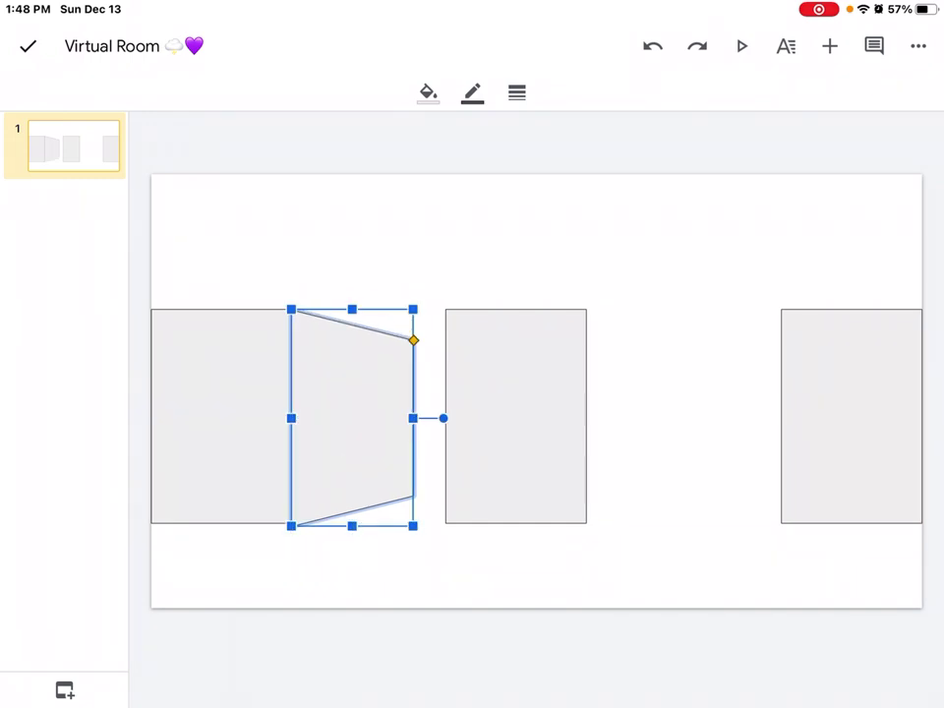
click(28, 45)
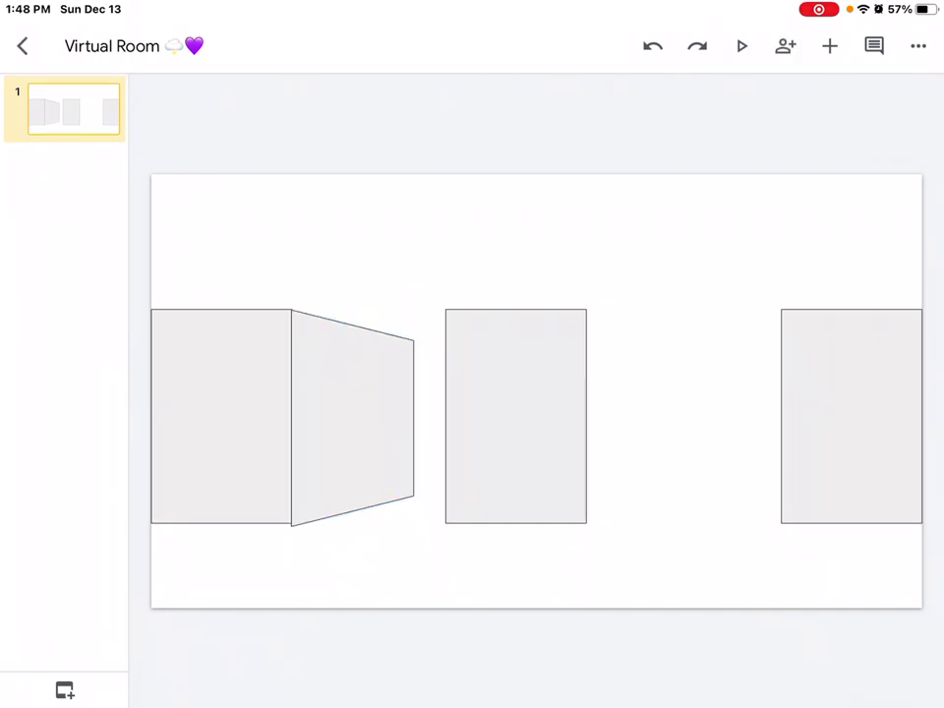
- Move the middle rectangle against the trapezoid and shorten it into the back wall
click(516, 416)
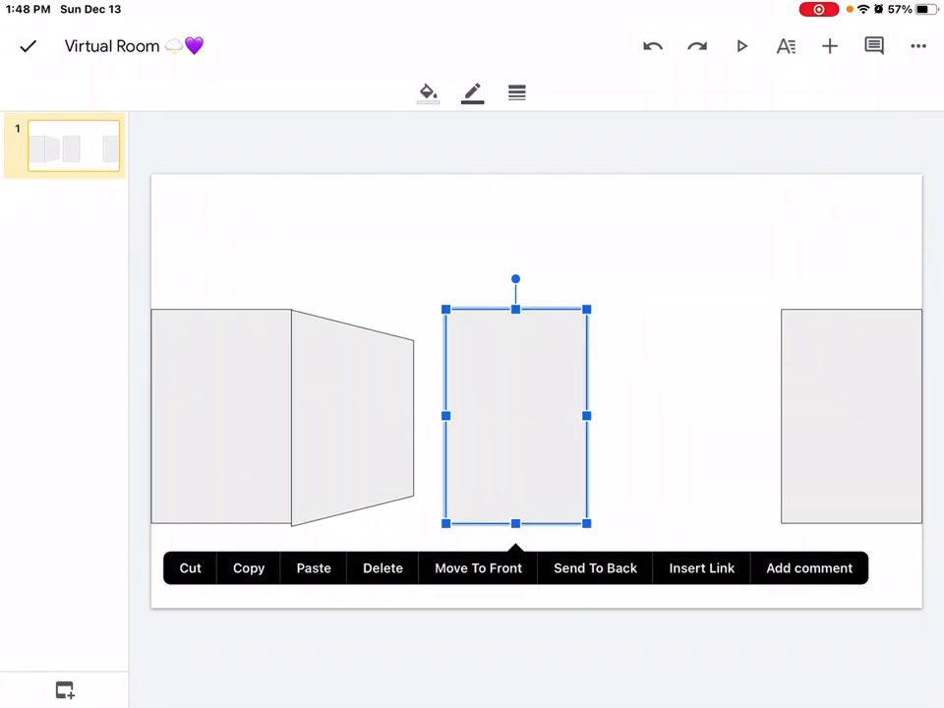
drag(515, 416, 483, 428)
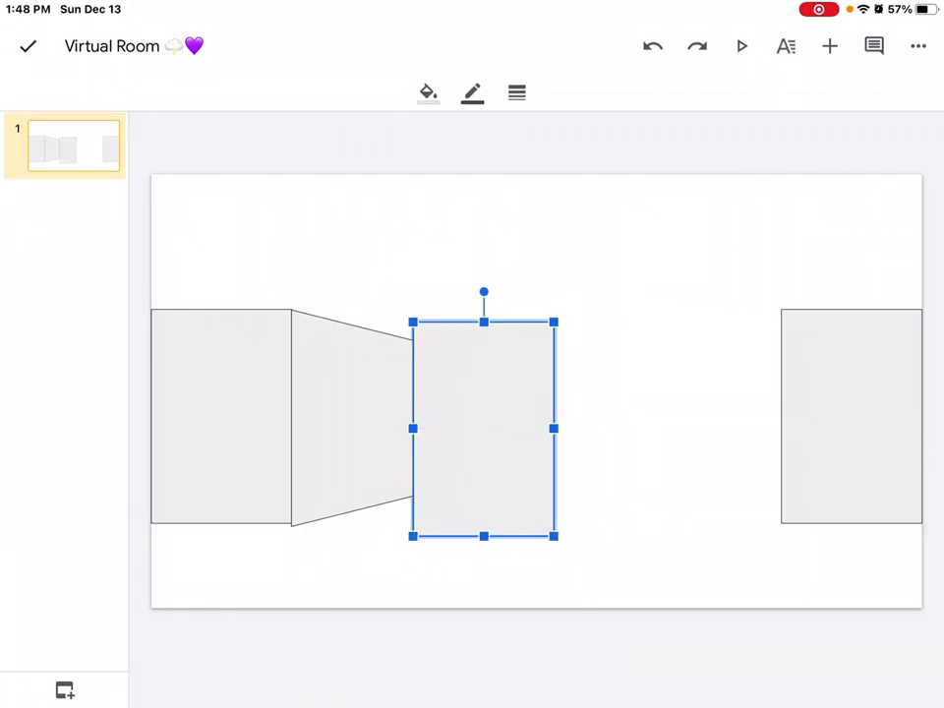
drag(483, 321, 483, 341)
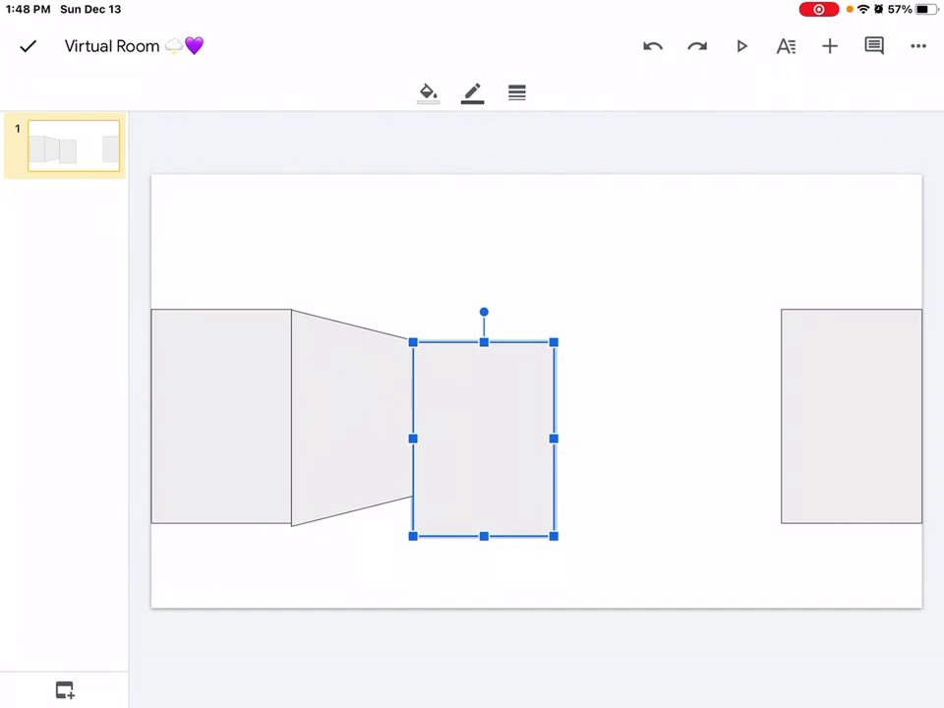
drag(483, 536, 483, 493)
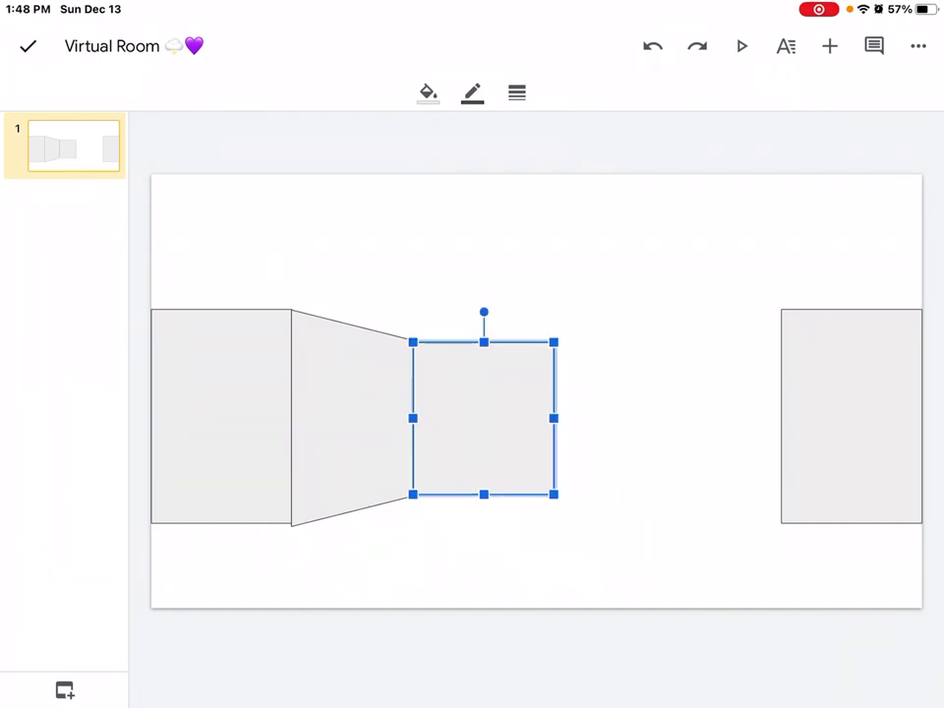
click(27, 46)
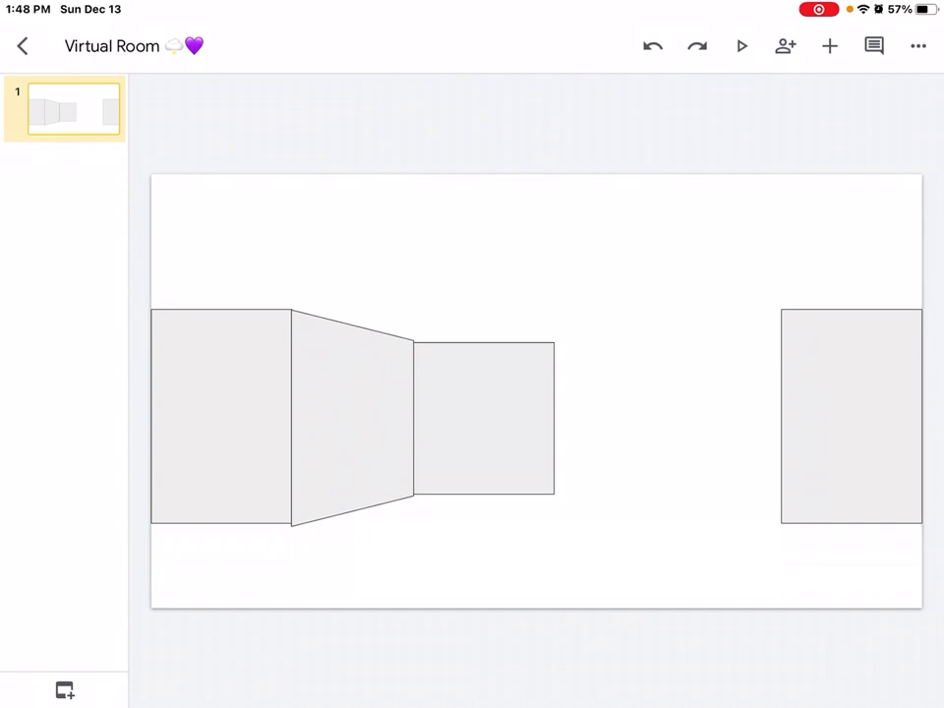
- Paste a copy of the trapezoid, rotate it to mirror, and fit it right of the back wall
click(353, 418)
click(144, 571)
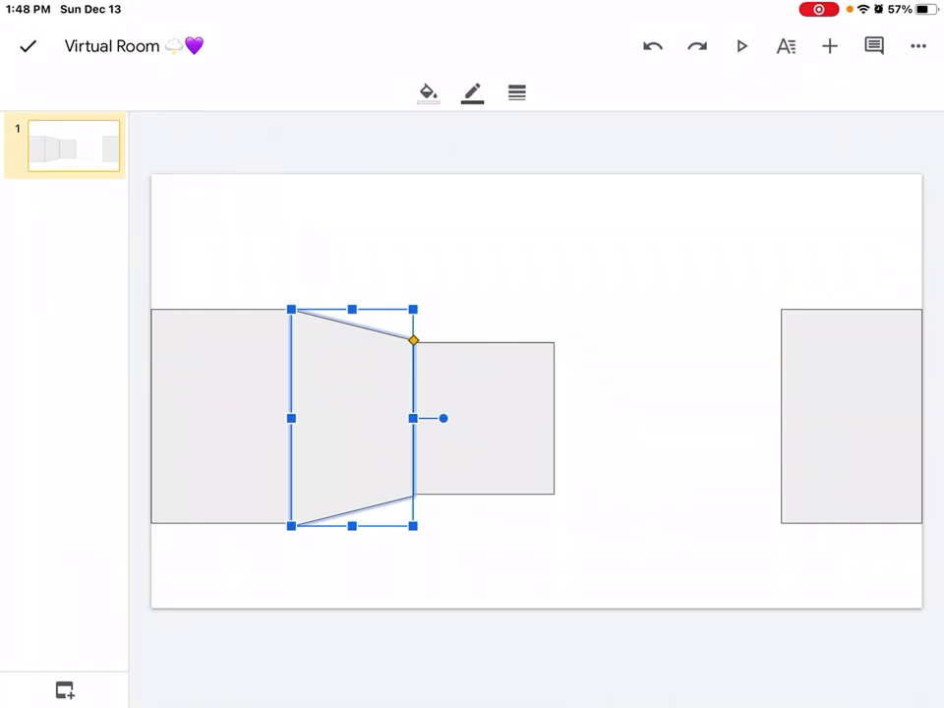
click(352, 418)
click(208, 569)
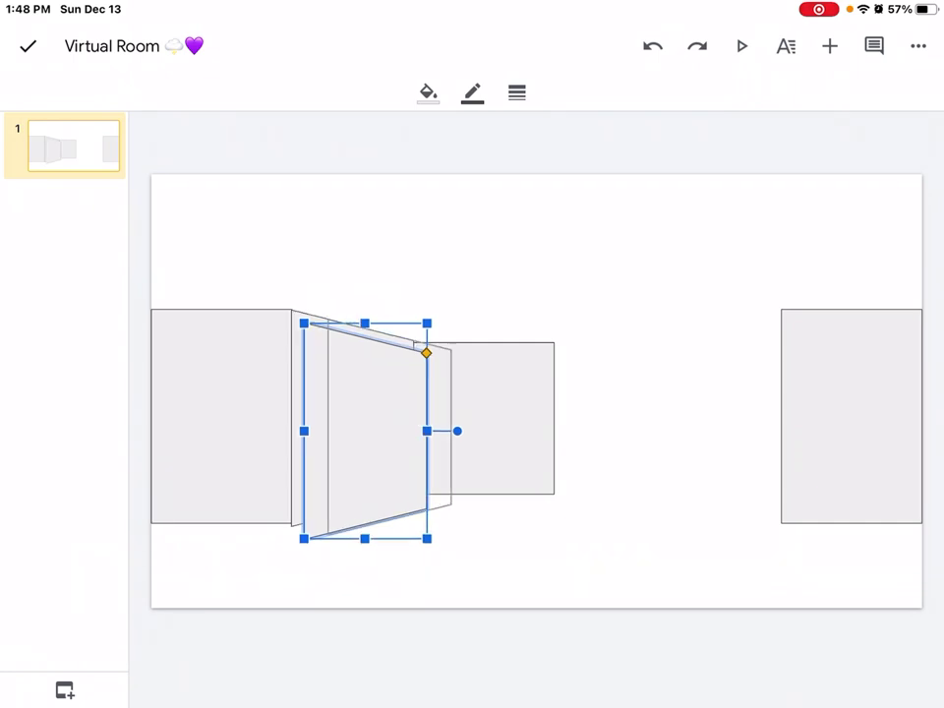
mouse_move(373, 433)
mouse_down()
mouse_move(618, 463)
mouse_move(671, 430)
mouse_move(613, 449)
mouse_move(672, 407)
mouse_move(658, 406)
mouse_up()
mouse_move(749, 407)
mouse_down()
mouse_move(704, 484)
mouse_move(587, 463)
mouse_move(561, 425)
mouse_move(568, 391)
mouse_move(565, 406)
mouse_up()
drag(657, 433, 614, 433)
drag(554, 307, 552, 312)
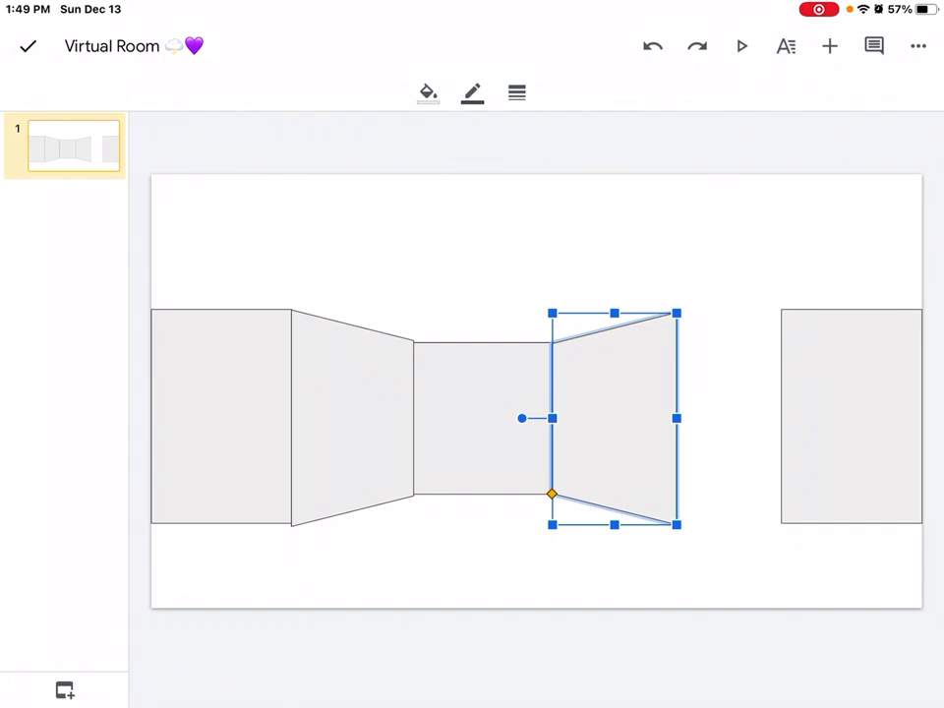
mouse_move(552, 492)
mouse_down()
mouse_move(556, 479)
mouse_move(554, 524)
mouse_up()
- Slide the right wall rectangle left against the mirrored side wall
click(852, 416)
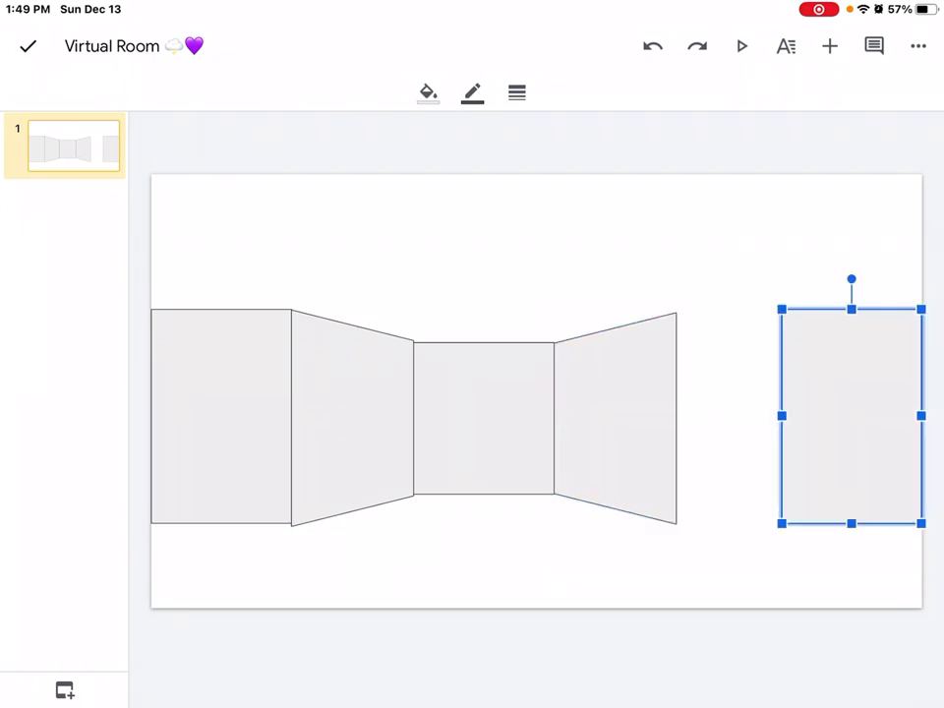
drag(852, 416, 746, 416)
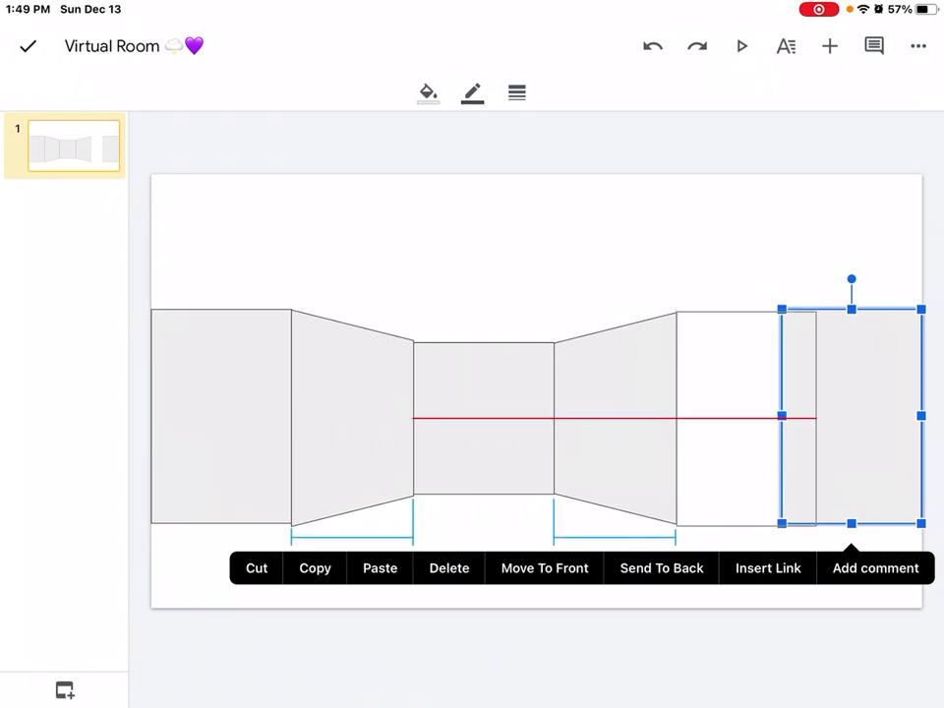
click(28, 45)
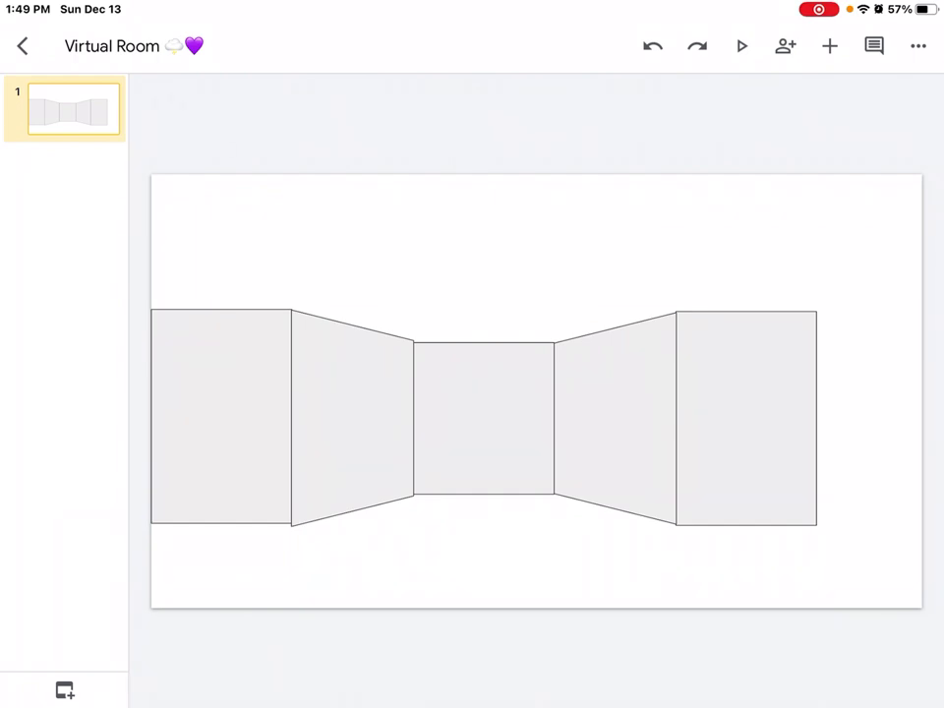
- Insert a new rectangle shape onto the slide
click(830, 46)
click(693, 256)
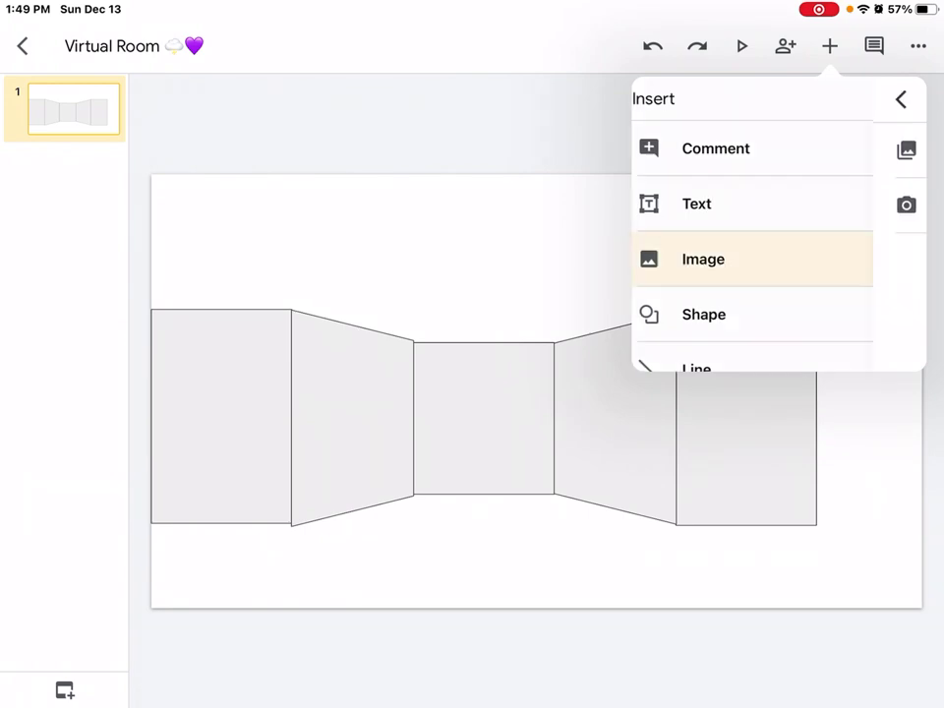
click(659, 100)
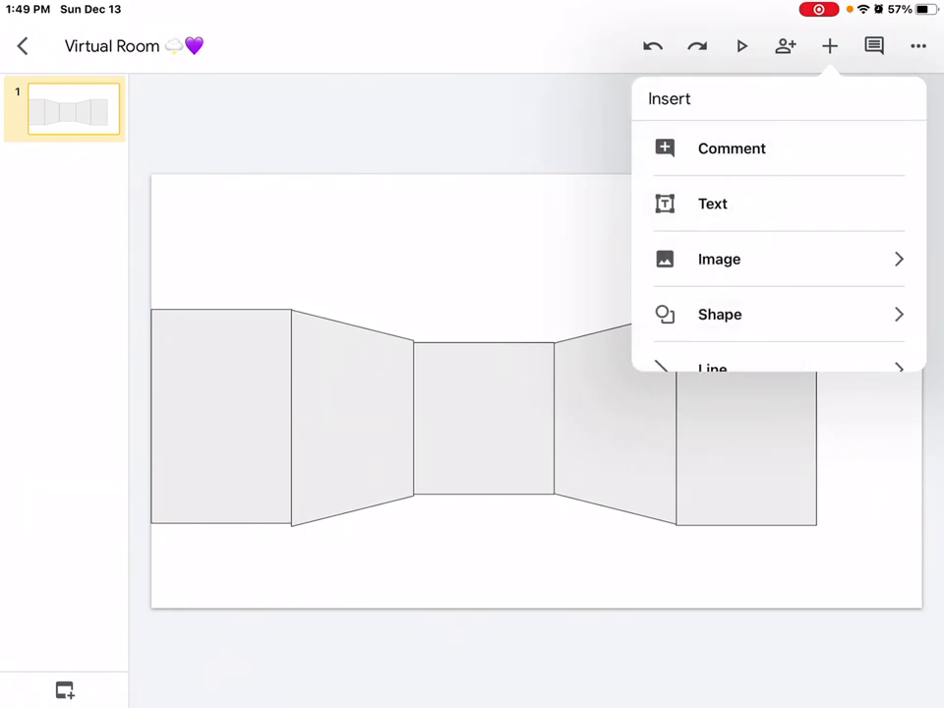
scroll(777, 246, down, 1)
click(696, 256)
click(677, 204)
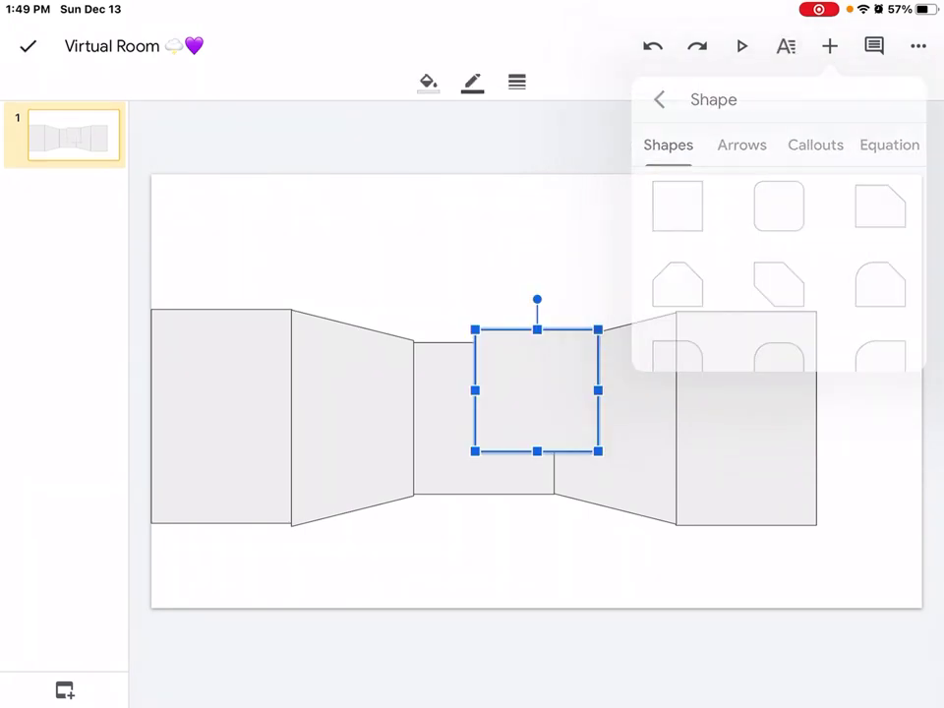
- Place the rectangle flush beside the right wall and stretch it to the wall's height
mouse_move(537, 391)
mouse_down()
mouse_move(877, 371)
mouse_move(854, 371)
mouse_up()
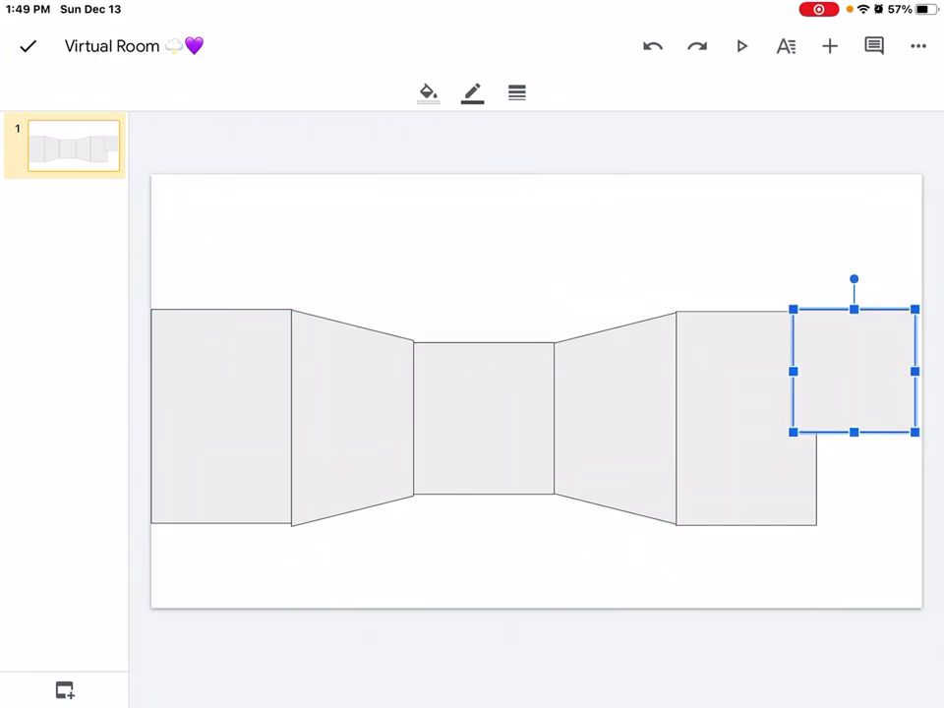
drag(915, 432, 892, 421)
drag(843, 365, 872, 365)
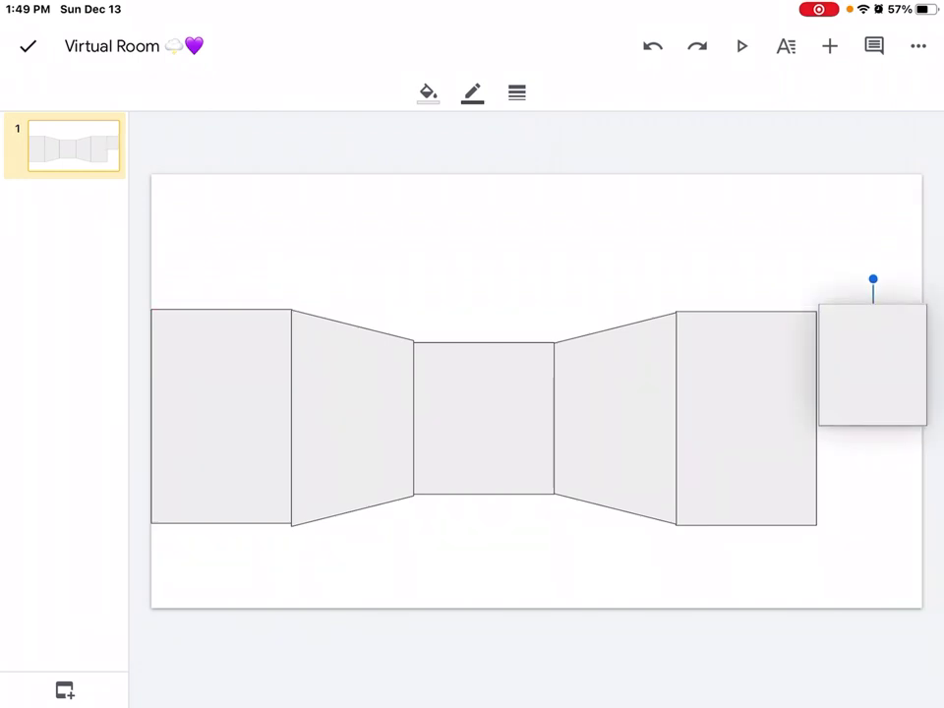
click(872, 365)
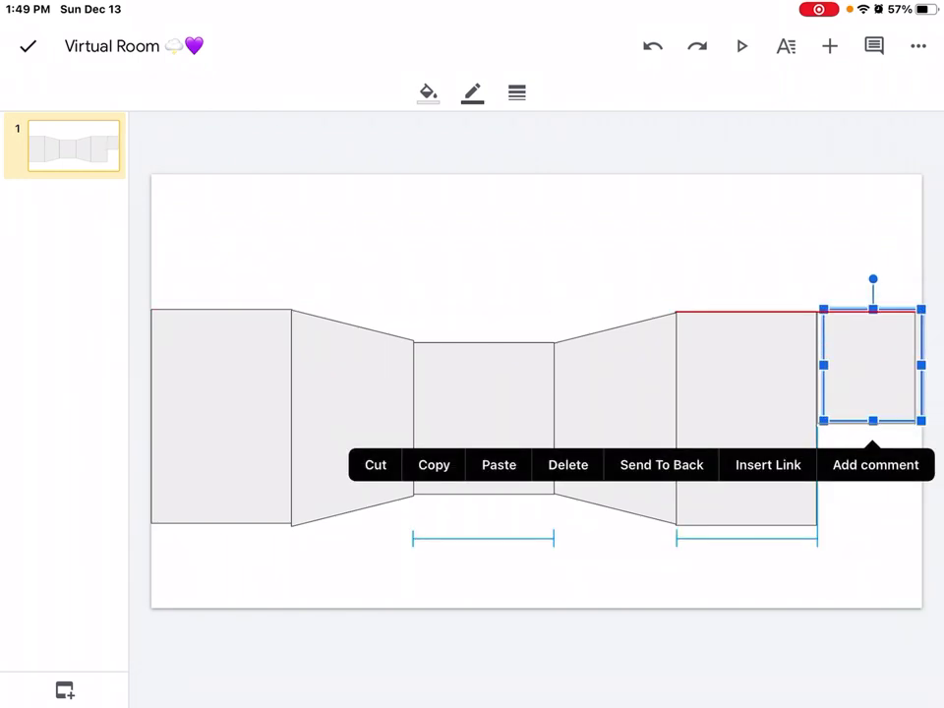
drag(873, 364, 866, 365)
drag(865, 421, 866, 523)
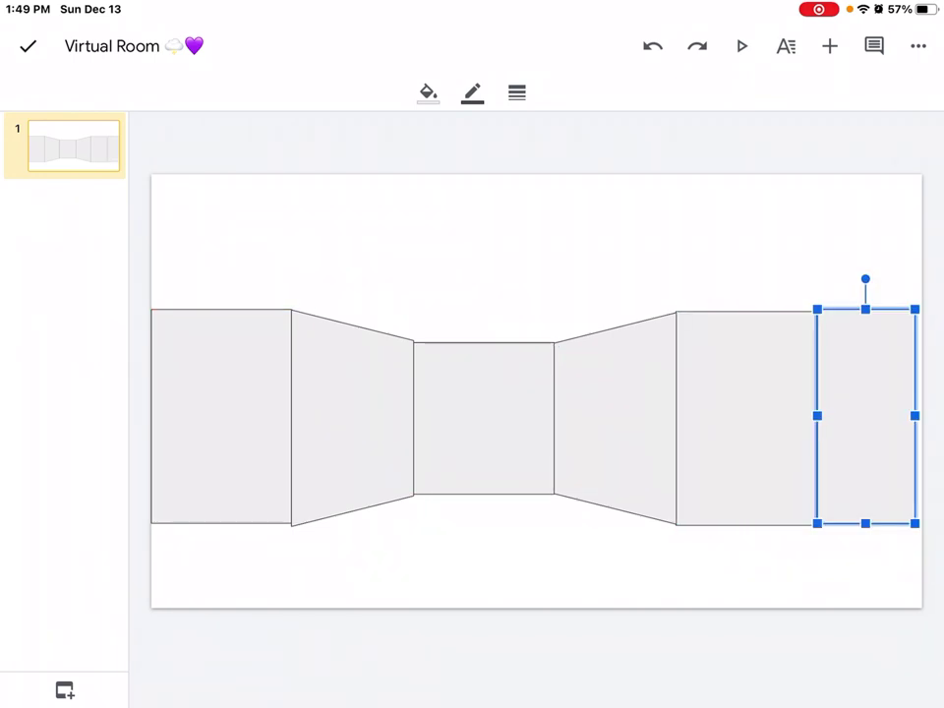
click(28, 46)
click(830, 46)
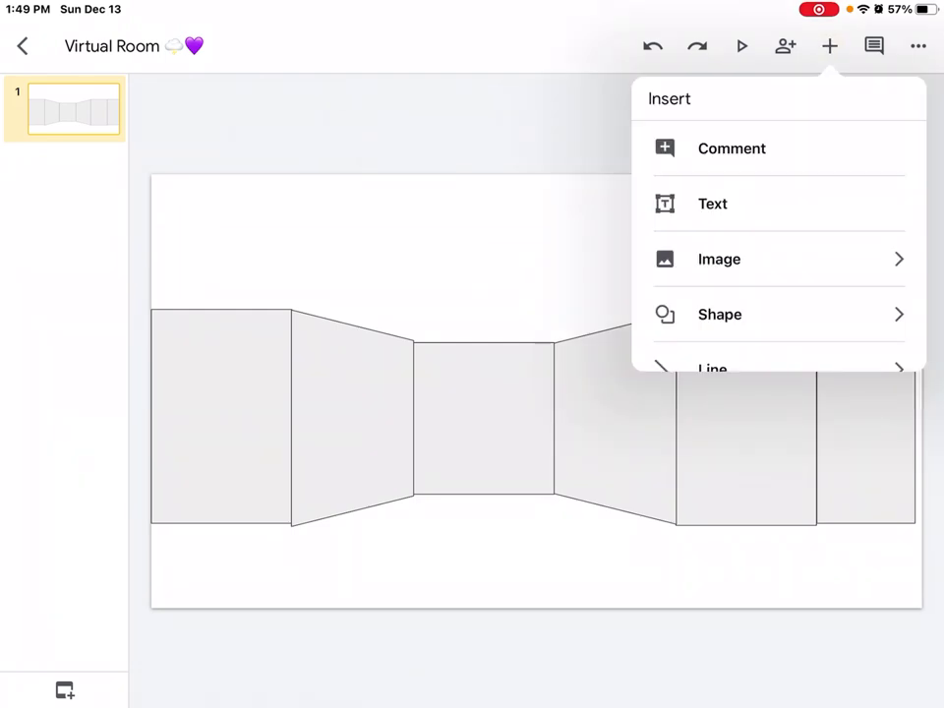
- Insert a rectangle at the bottom and stretch it across the full slide width
click(720, 315)
click(677, 204)
mouse_move(537, 391)
mouse_down()
mouse_move(295, 522)
mouse_move(212, 547)
mouse_up()
drag(274, 547, 921, 547)
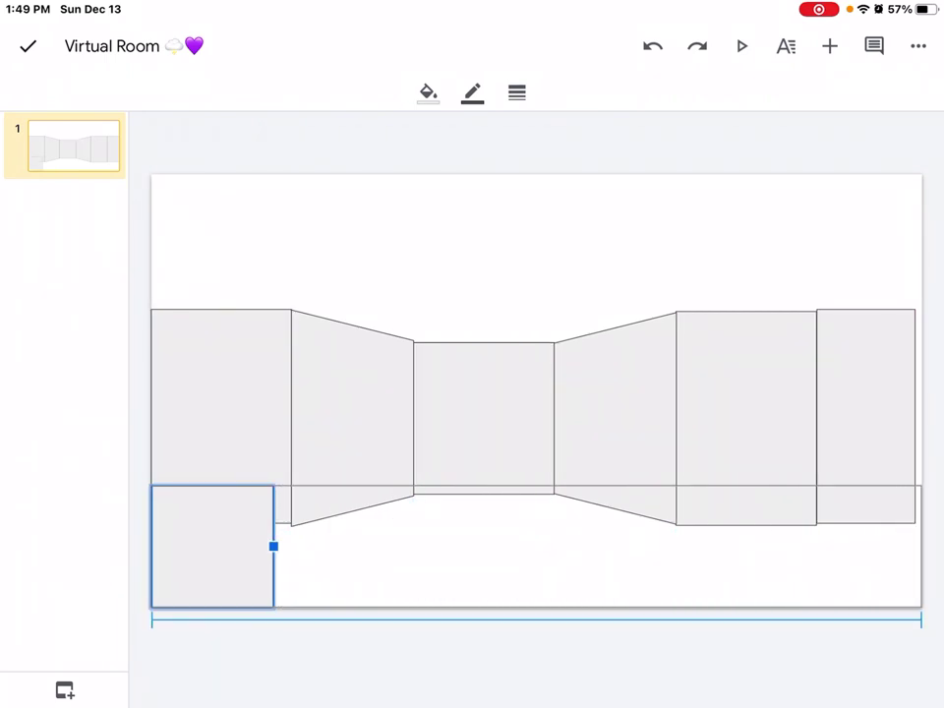
- Extend the rightmost wall panel to the slide's right edge
click(865, 413)
drag(914, 415, 922, 415)
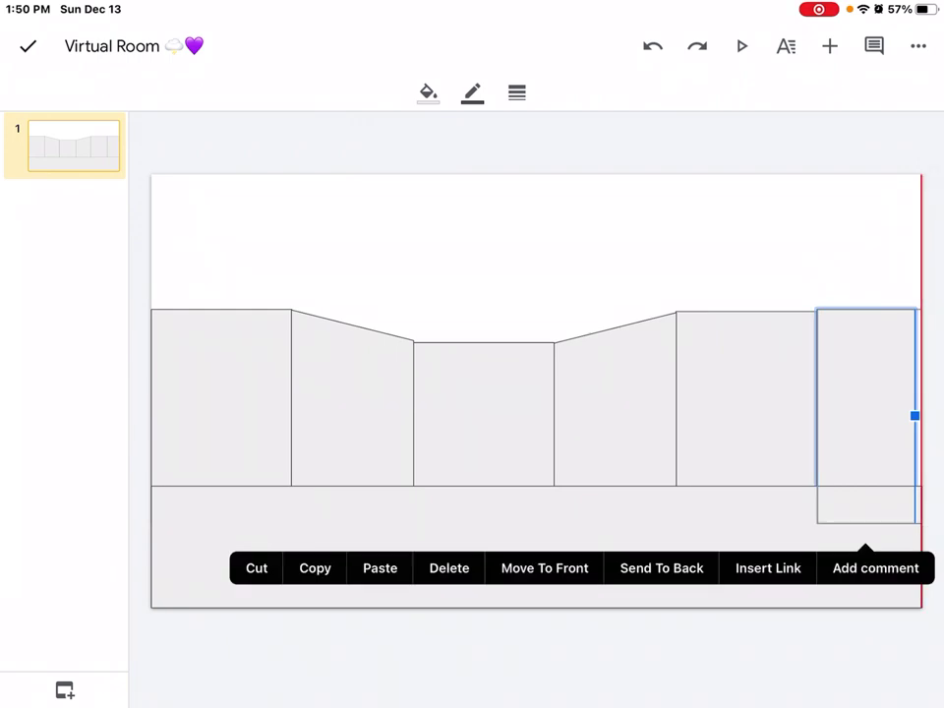
click(28, 45)
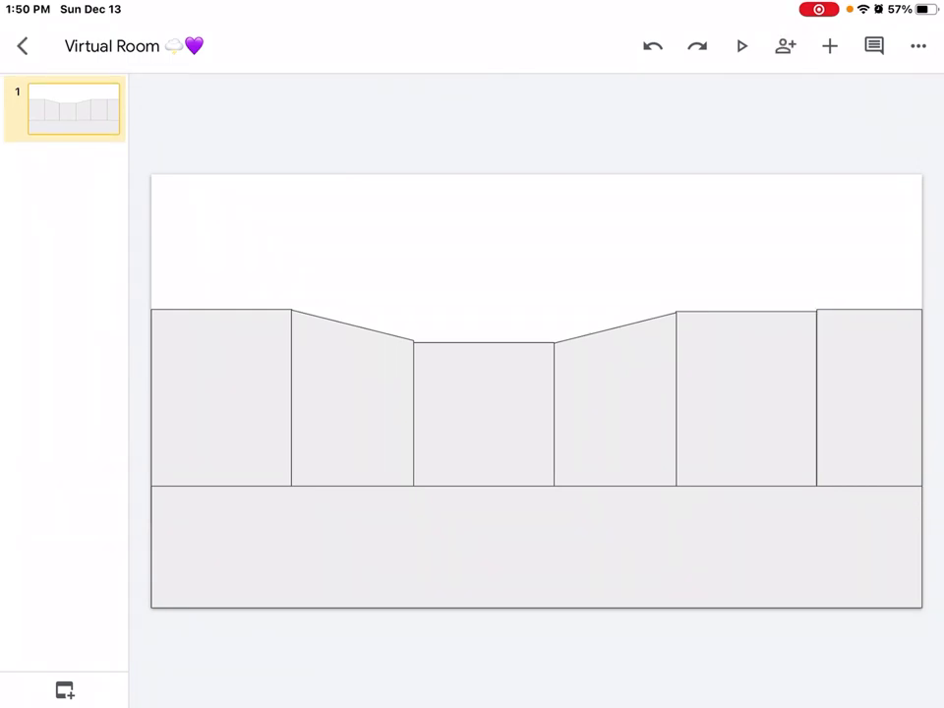
- Raise the floor rectangle's top edge so it overlaps the bottoms of the walls
click(536, 546)
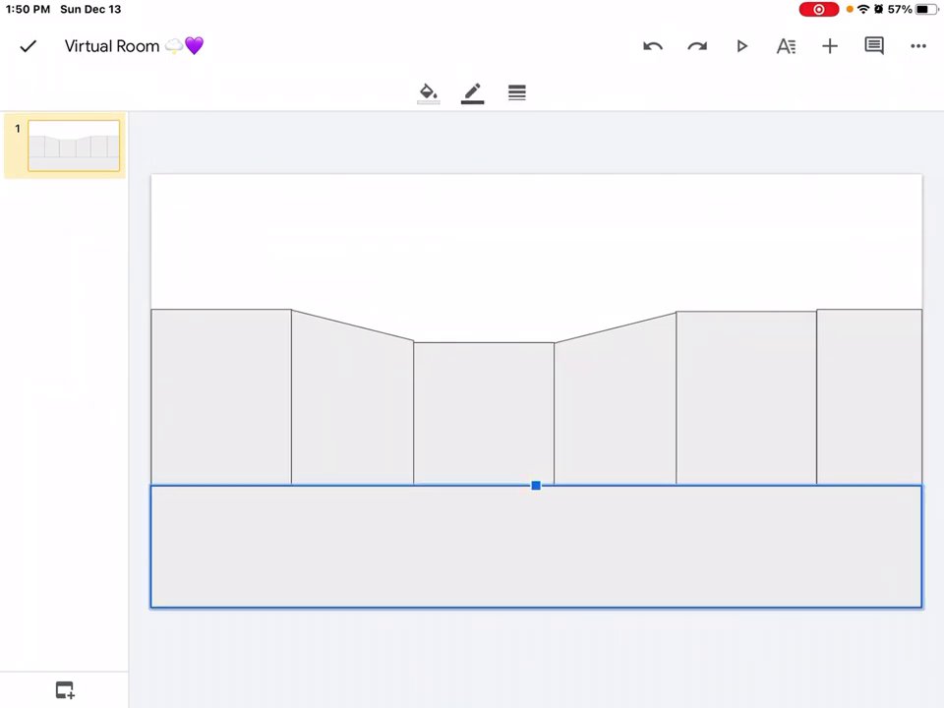
drag(536, 485, 536, 466)
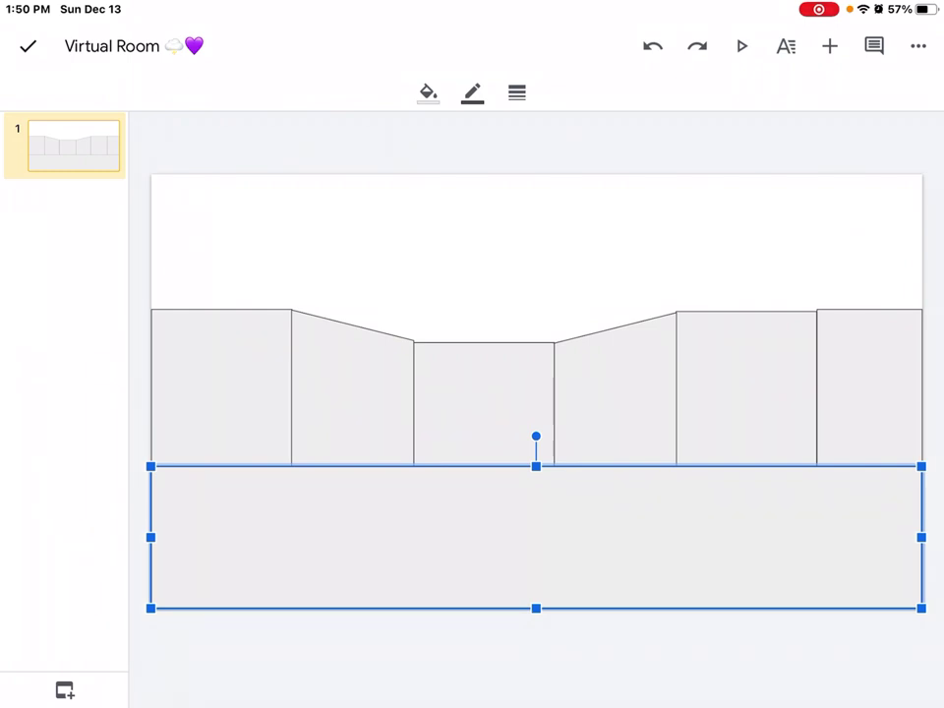
click(428, 92)
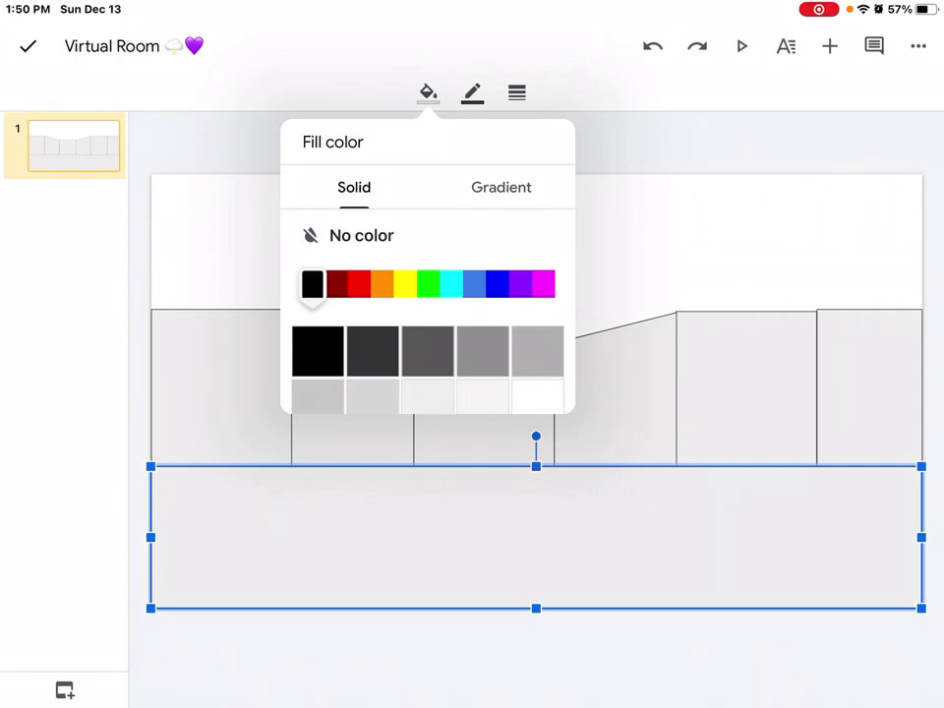
- Fill the floor rectangle with the bright magenta swatch
click(543, 284)
click(530, 351)
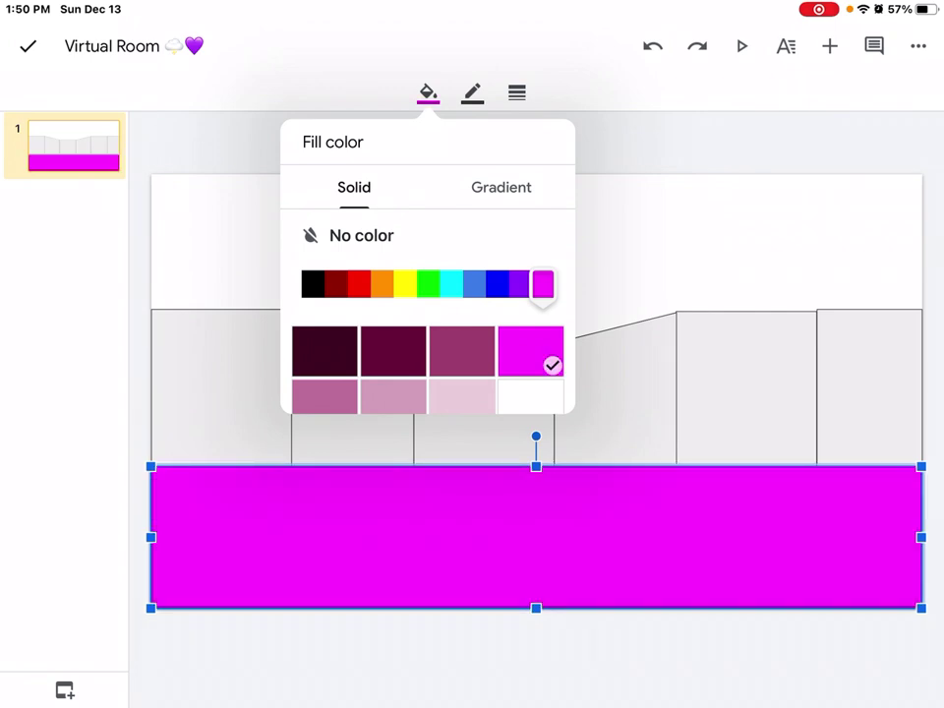
key(Escape)
key(Escape)
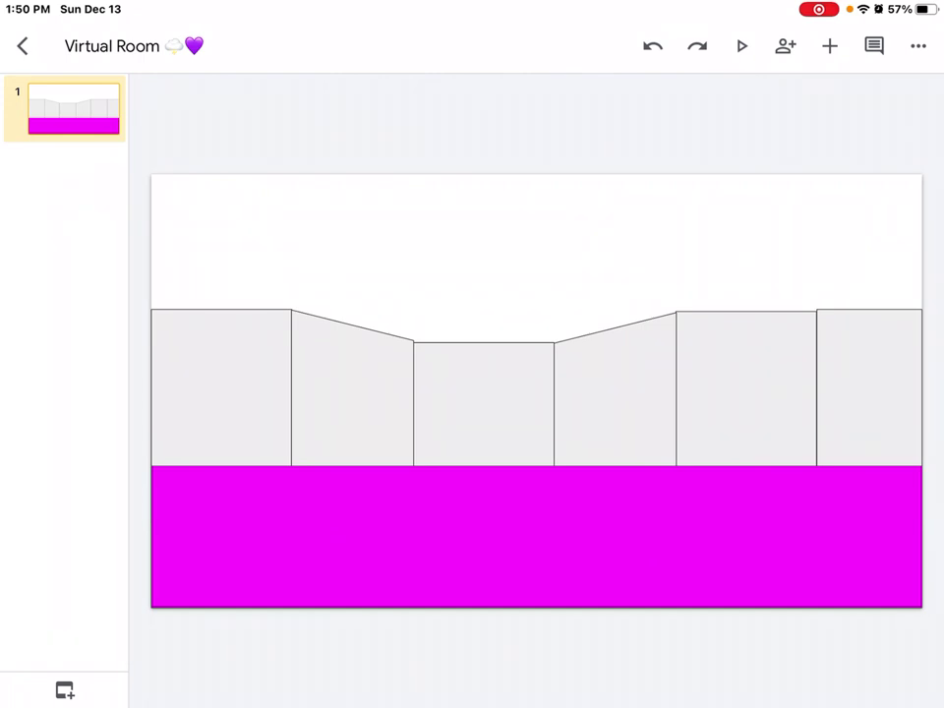
- Bring the first, second and third wall panels in front of the magenta floor
click(221, 413)
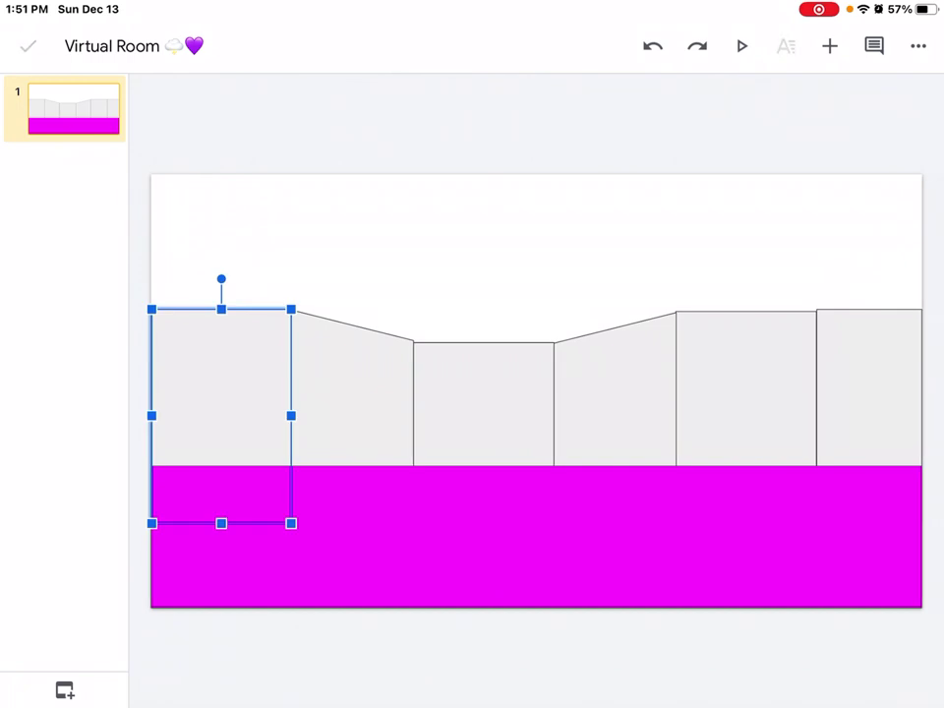
click(221, 413)
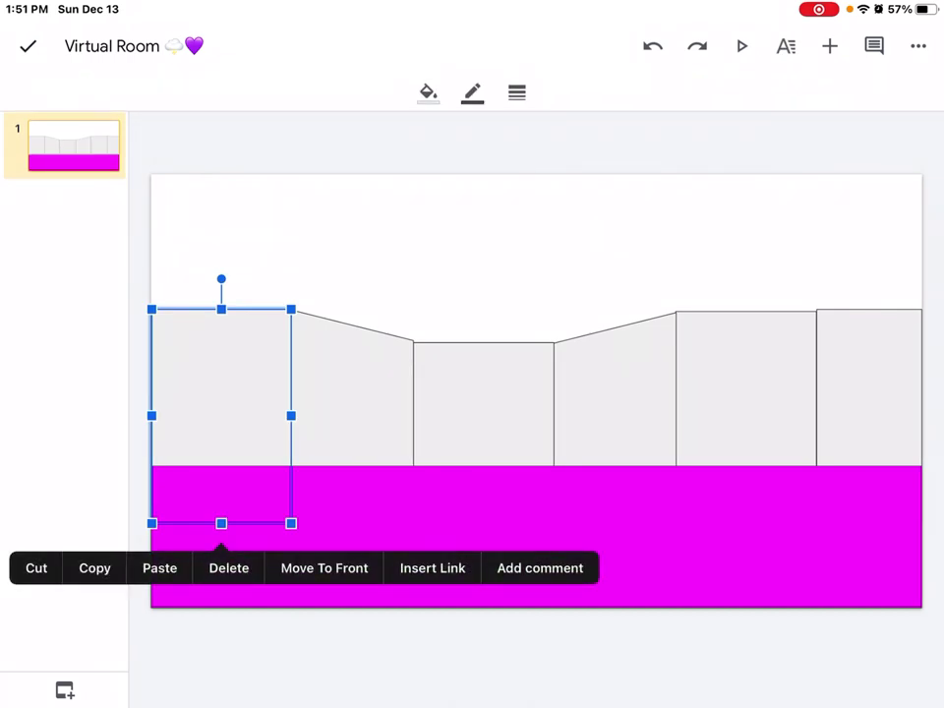
click(325, 568)
click(352, 418)
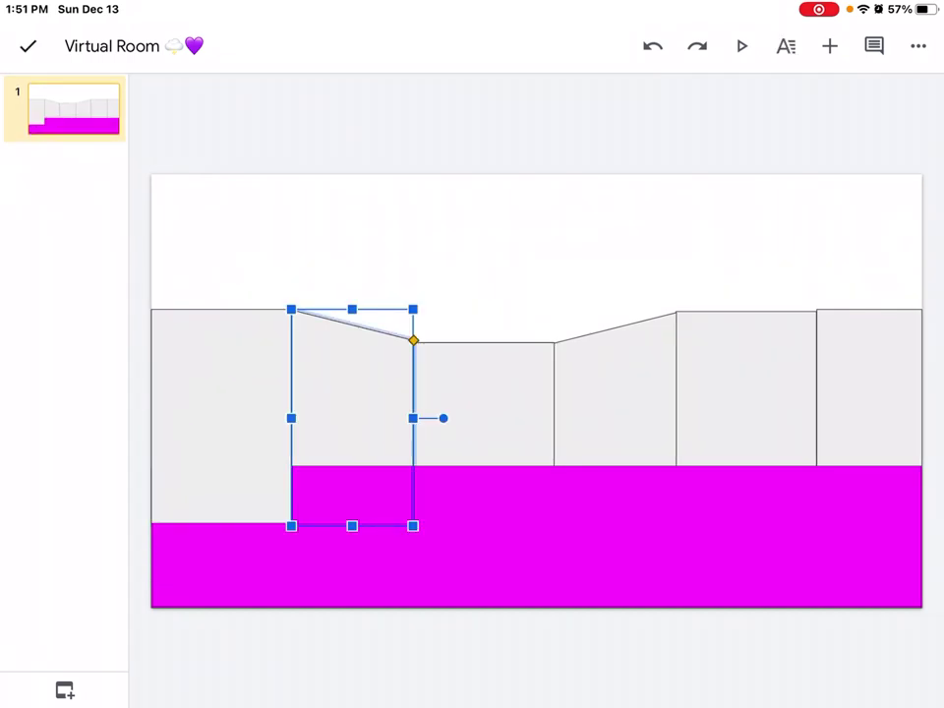
click(352, 418)
click(327, 569)
click(484, 418)
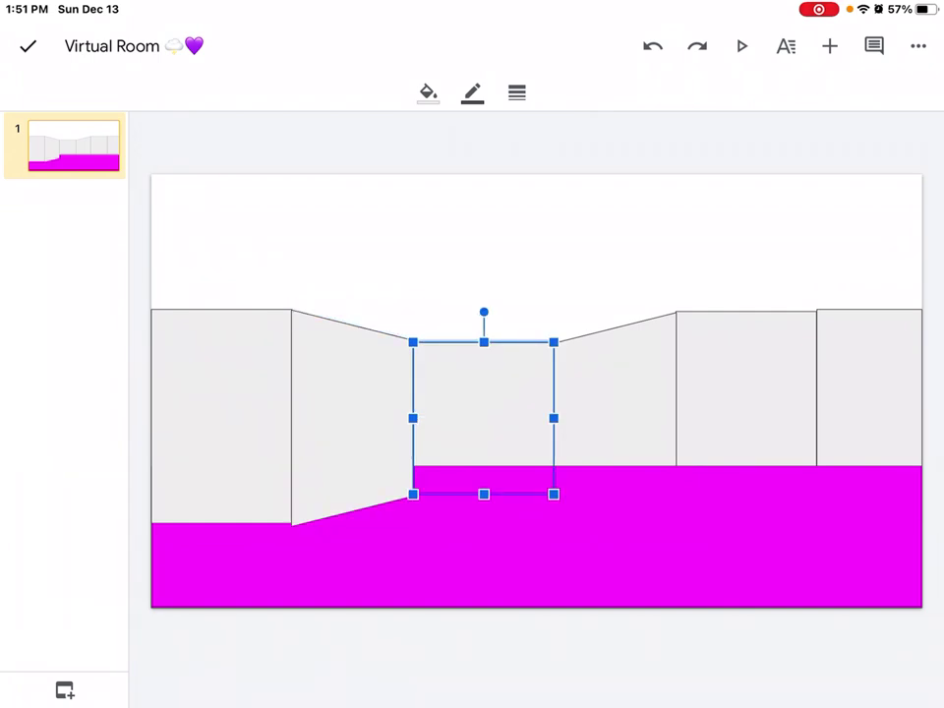
click(444, 540)
- Bring the fourth, fifth and sixth wall panels in front of the floor
click(615, 418)
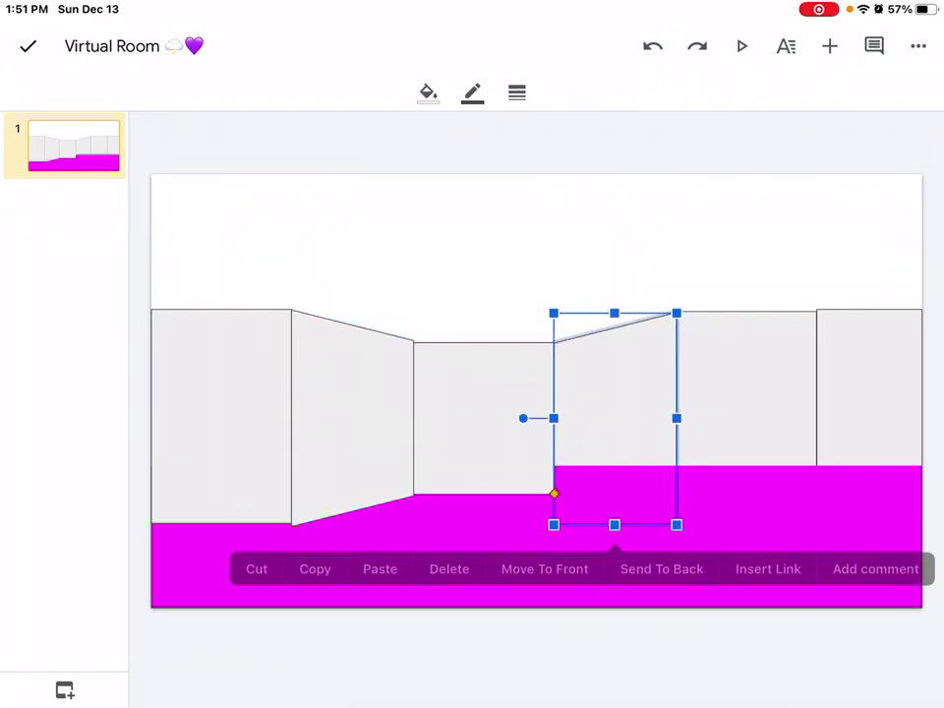
click(544, 569)
click(745, 418)
click(745, 418)
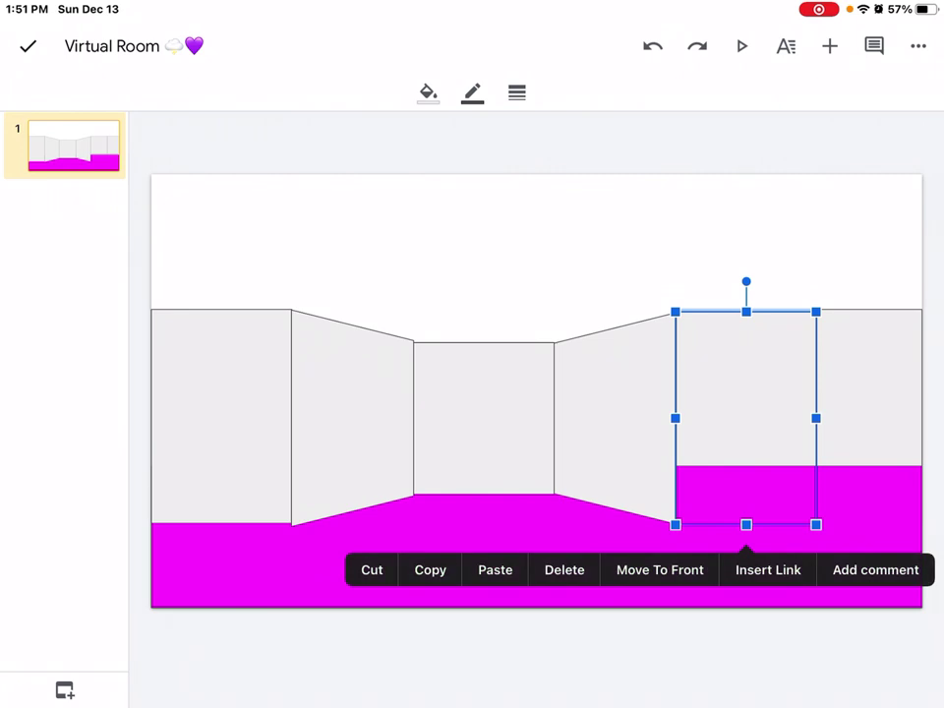
click(662, 570)
click(870, 418)
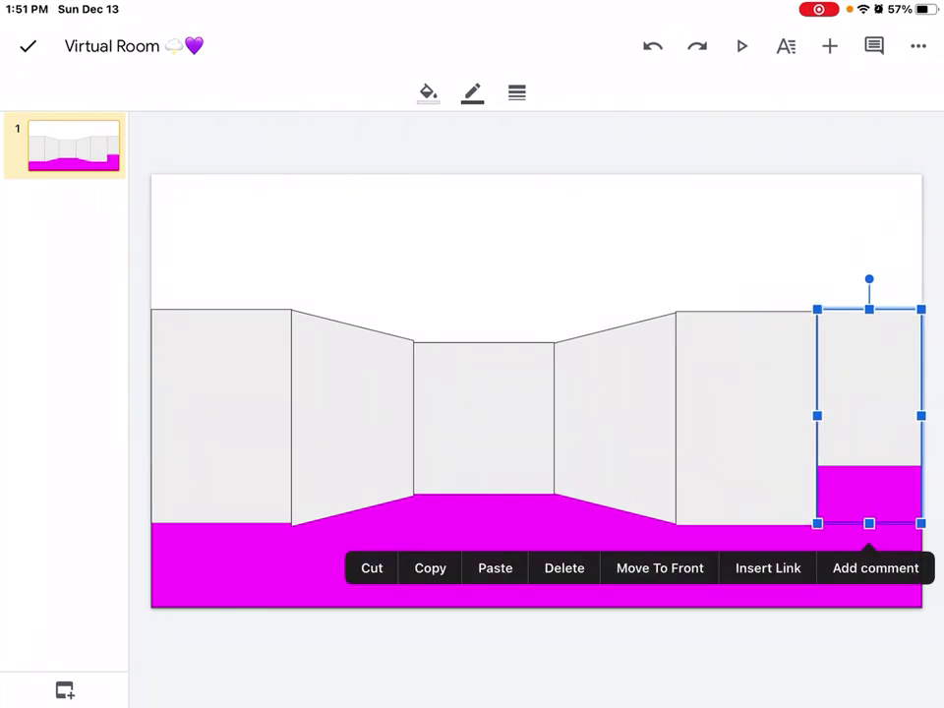
click(660, 567)
click(28, 45)
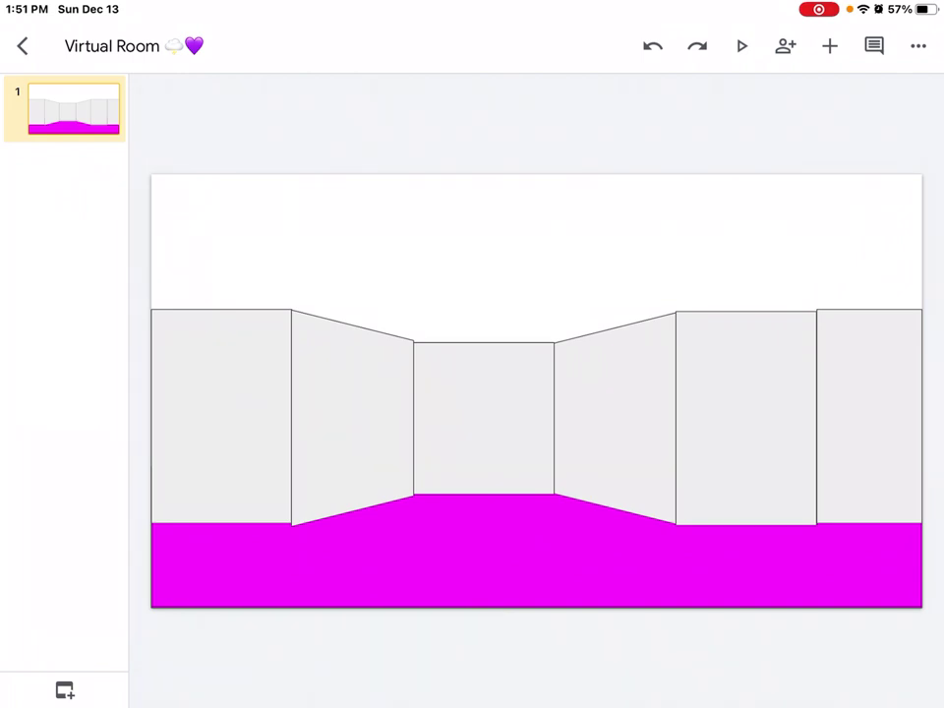
- Fill the left wall purple and the second wall blue
click(221, 413)
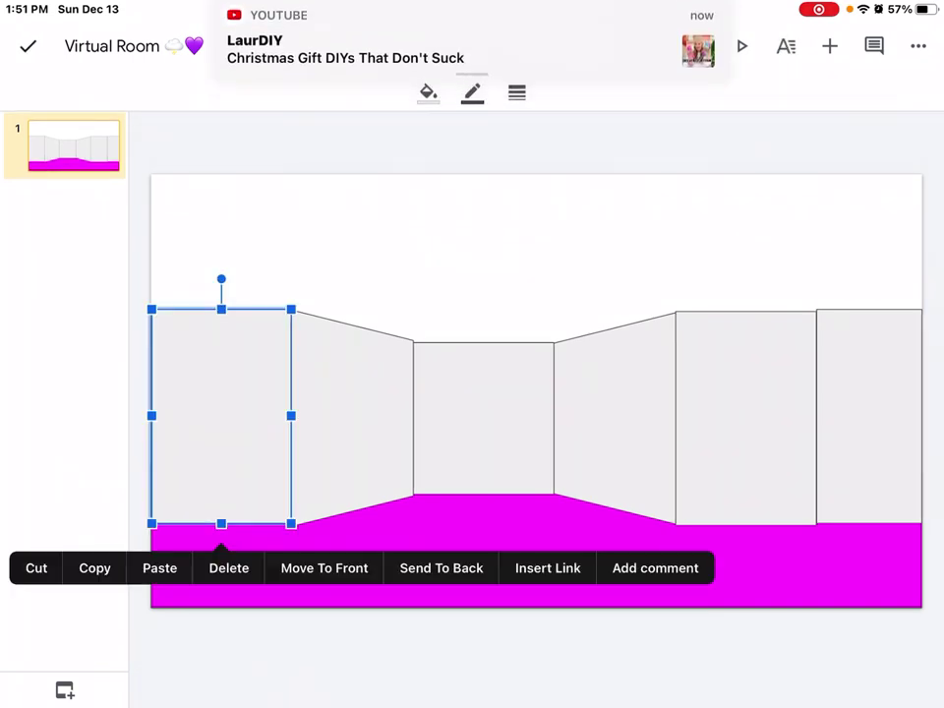
click(428, 92)
click(497, 284)
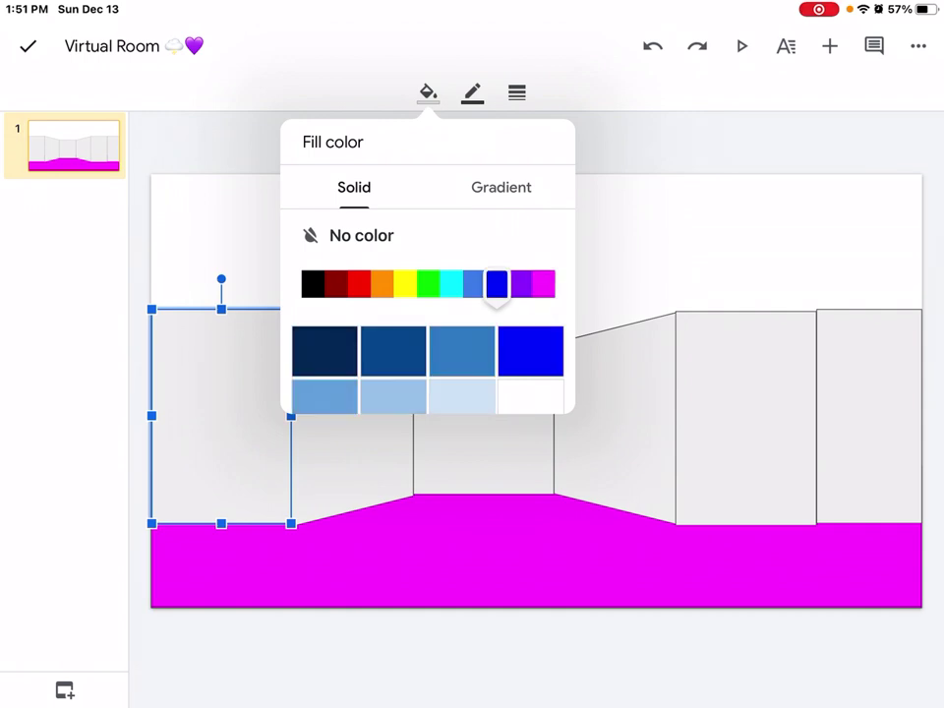
click(520, 284)
click(531, 351)
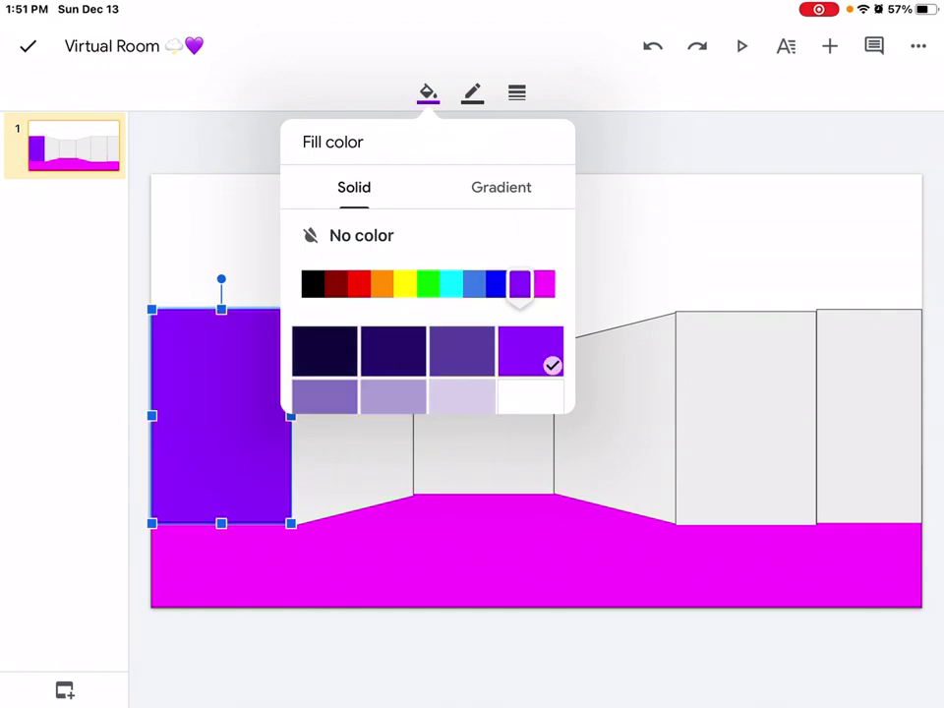
click(428, 93)
click(352, 422)
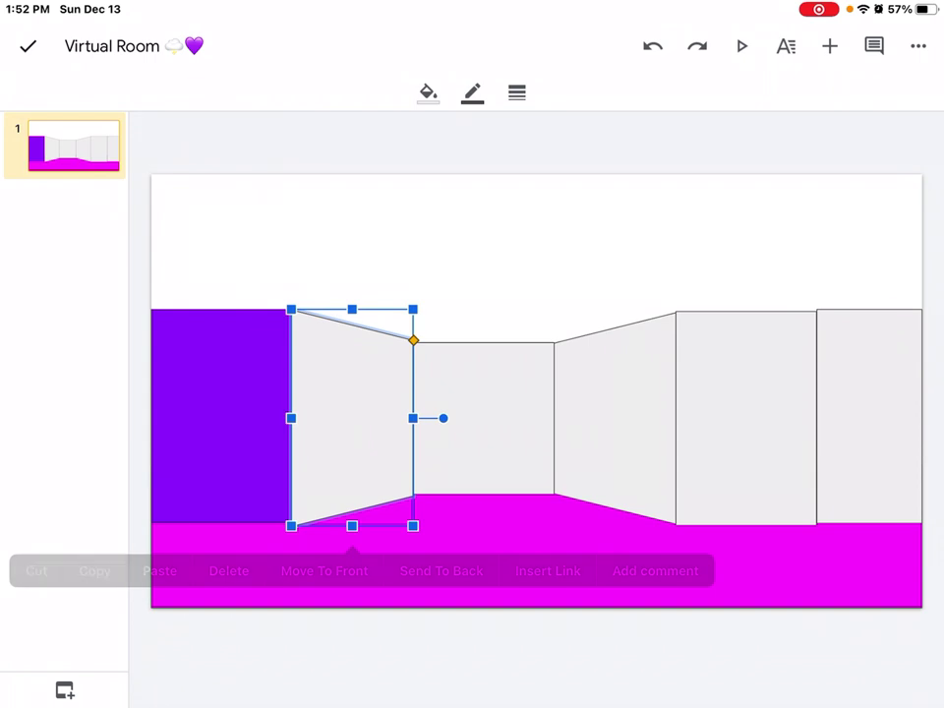
click(428, 92)
click(497, 284)
click(530, 351)
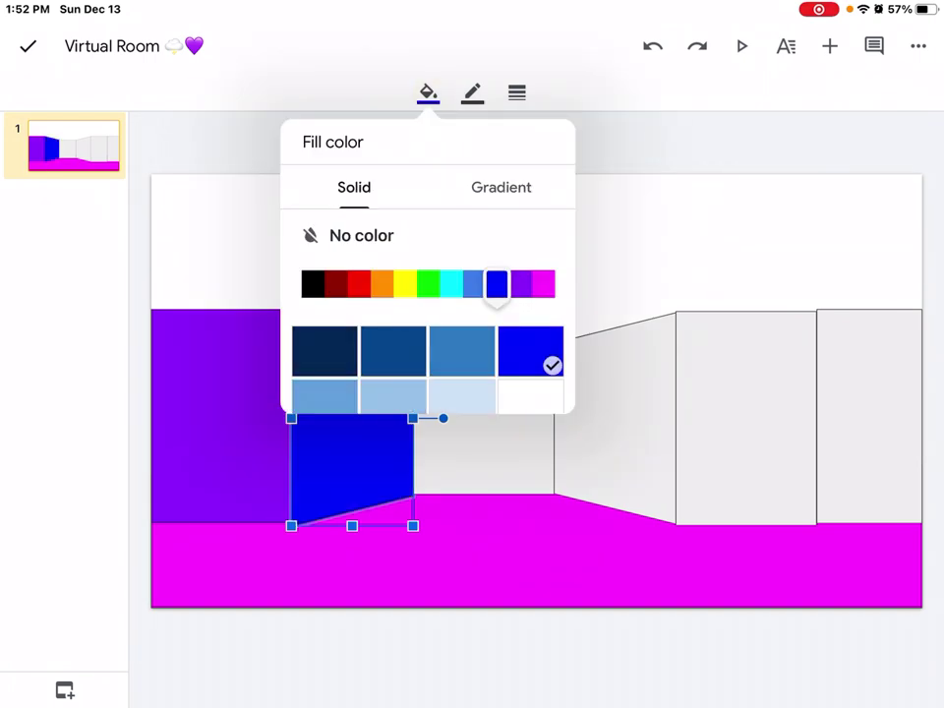
click(428, 93)
- Fill the centre wall cyan and the fourth wall dark green
click(482, 418)
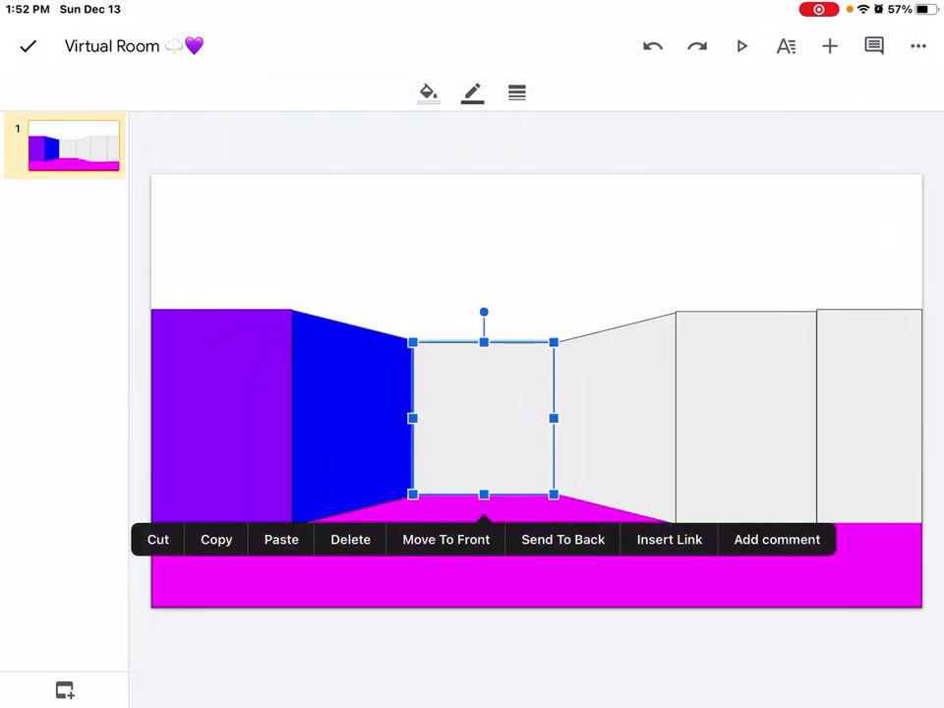
click(428, 92)
click(451, 284)
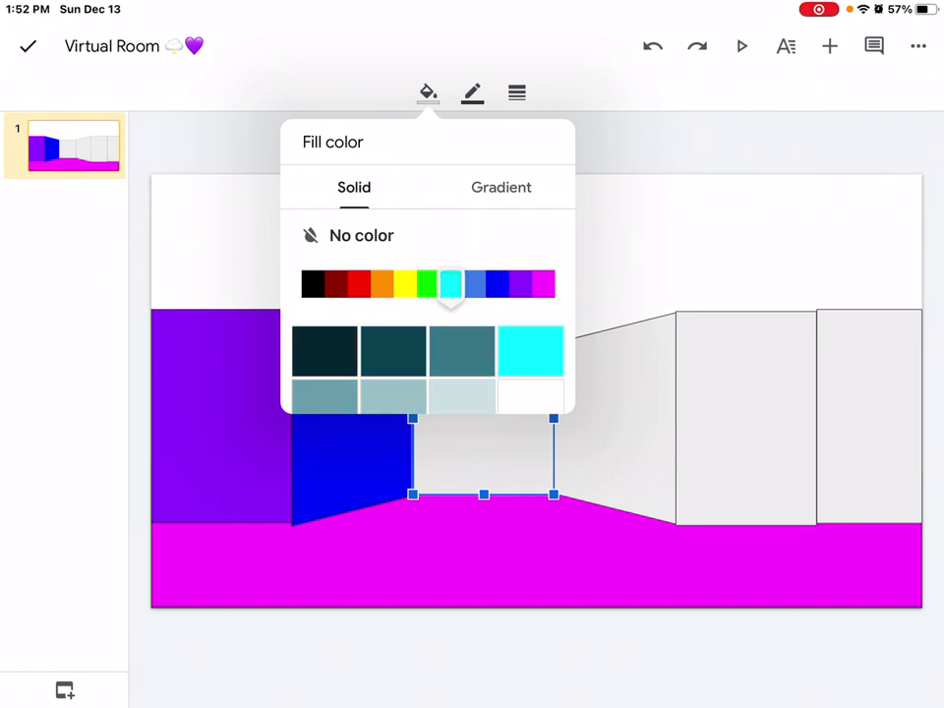
click(530, 351)
click(427, 93)
click(614, 418)
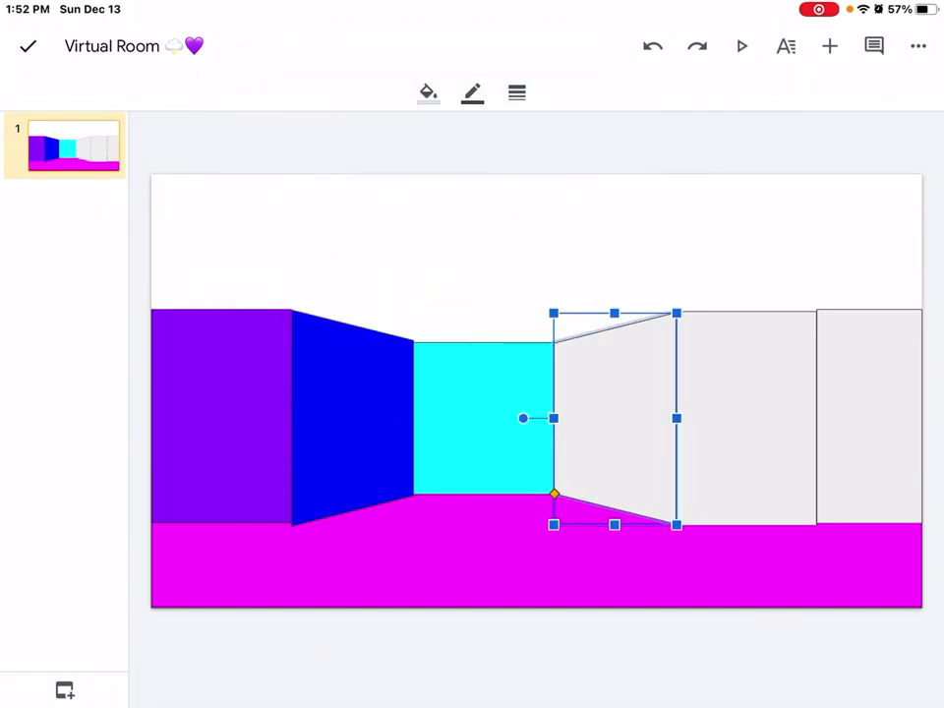
click(428, 93)
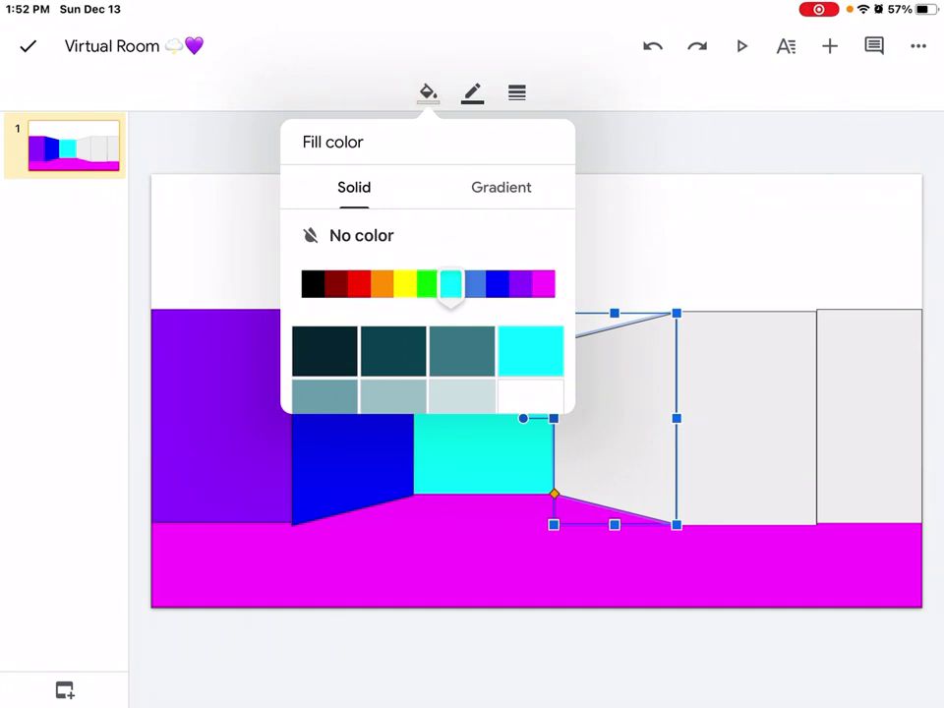
click(427, 283)
click(325, 351)
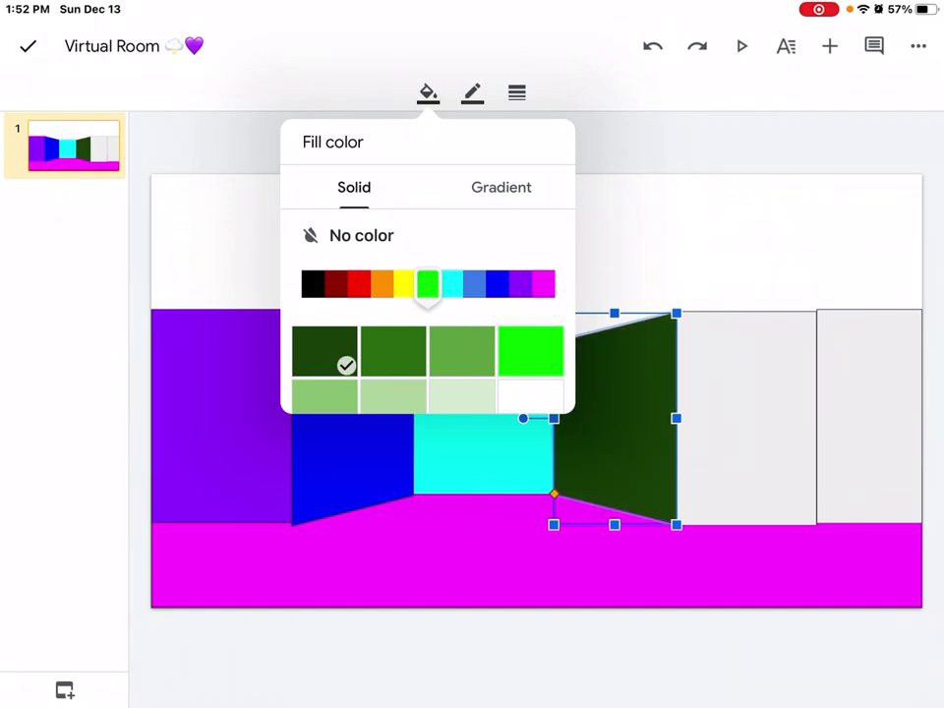
key(Escape)
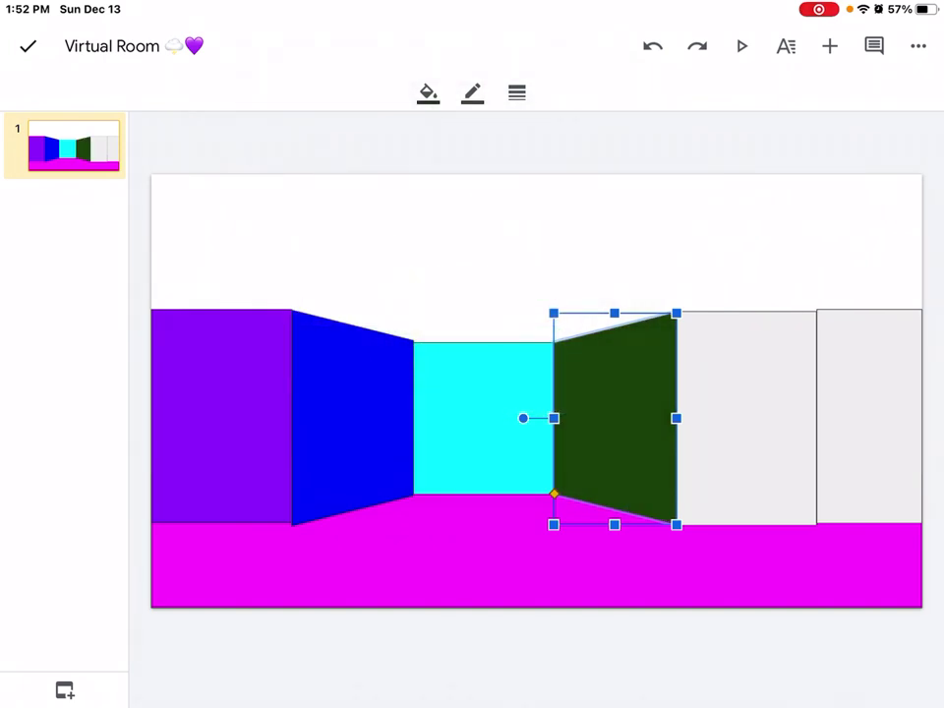
- Fill the fifth wall bright green and the sixth wall yellow
click(746, 418)
click(428, 93)
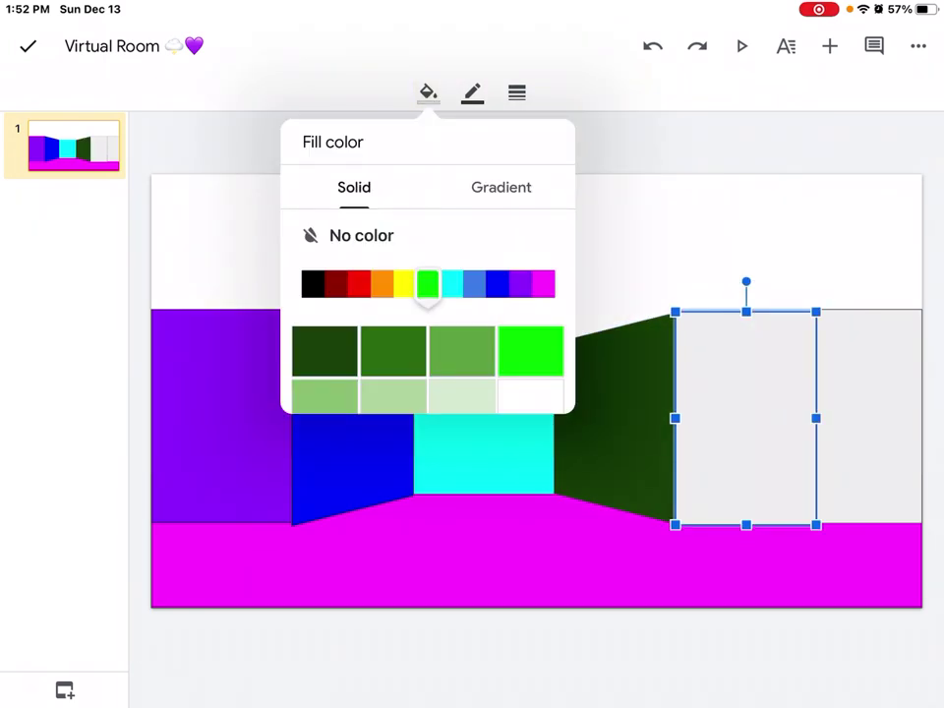
click(530, 351)
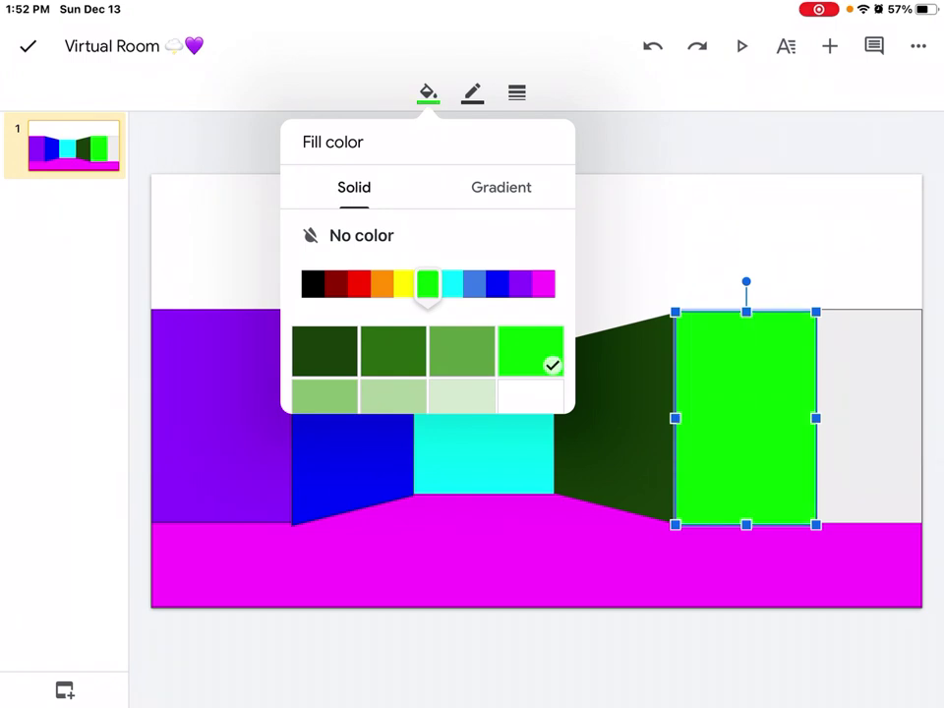
click(428, 93)
click(428, 92)
click(869, 415)
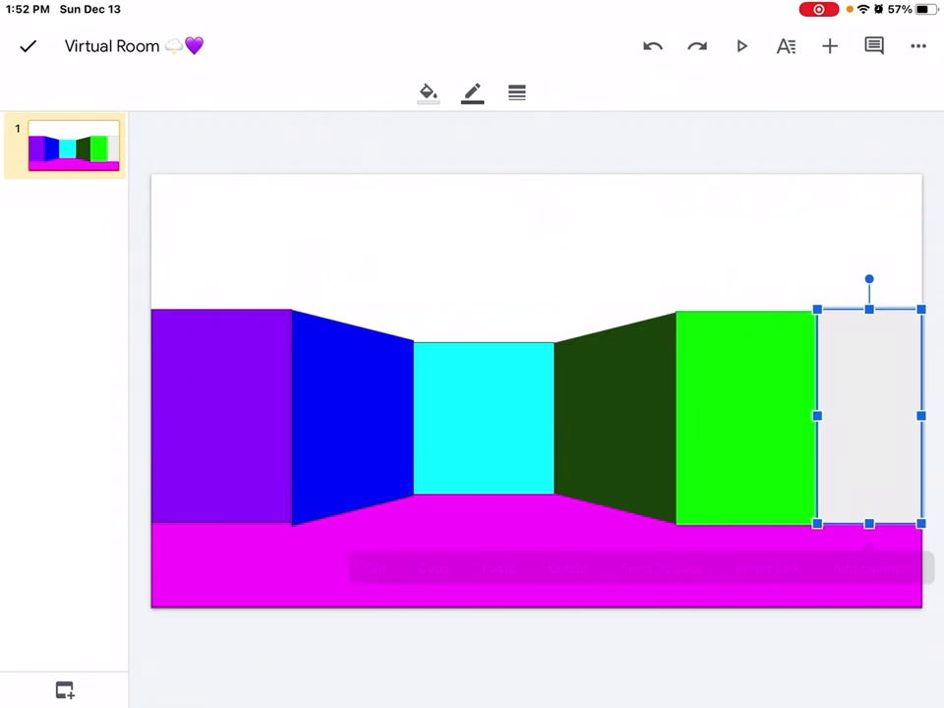
click(428, 93)
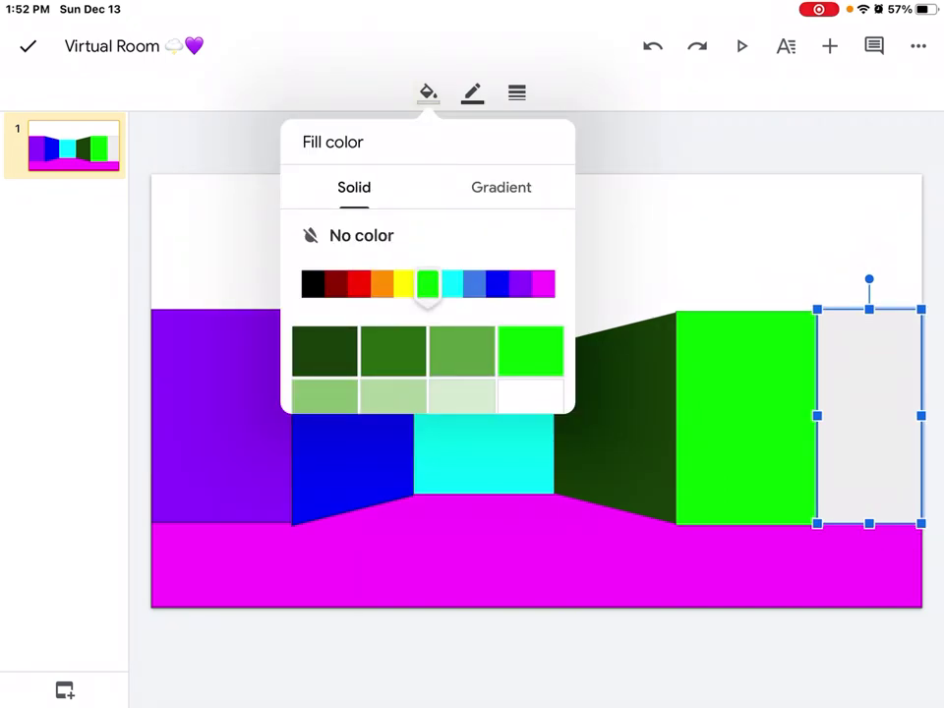
click(404, 283)
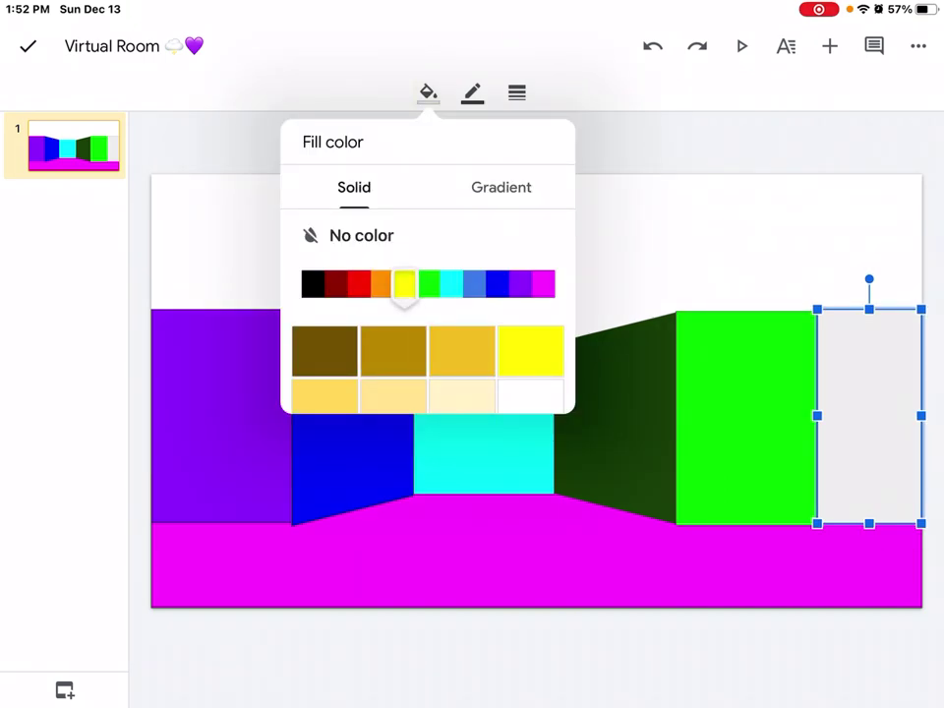
click(530, 351)
click(428, 93)
click(536, 654)
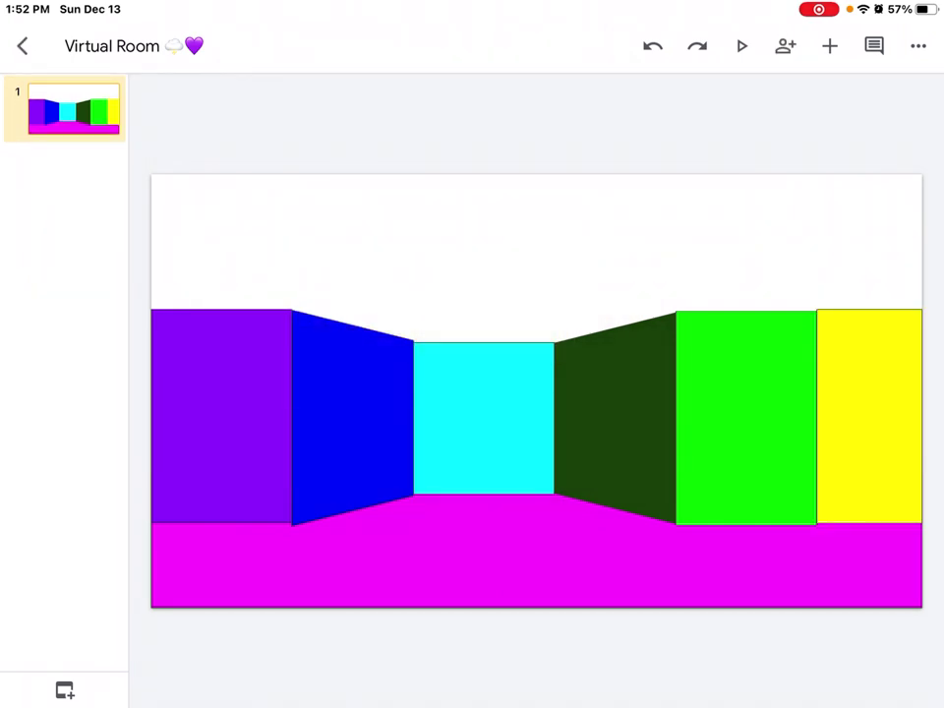
- Recolour the dark green fourth wall light blue
click(614, 418)
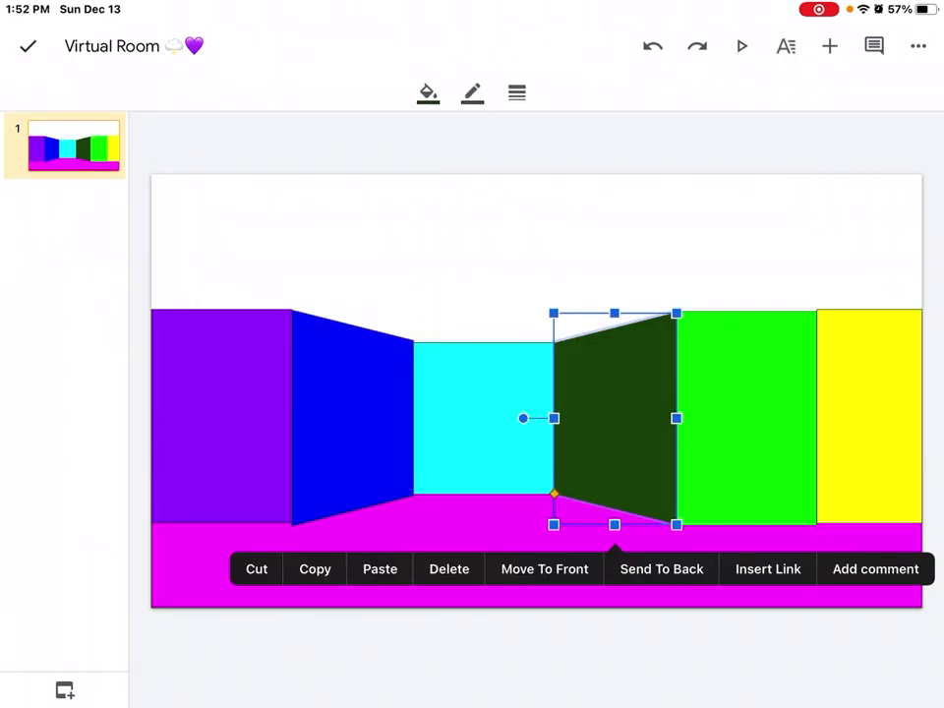
click(428, 92)
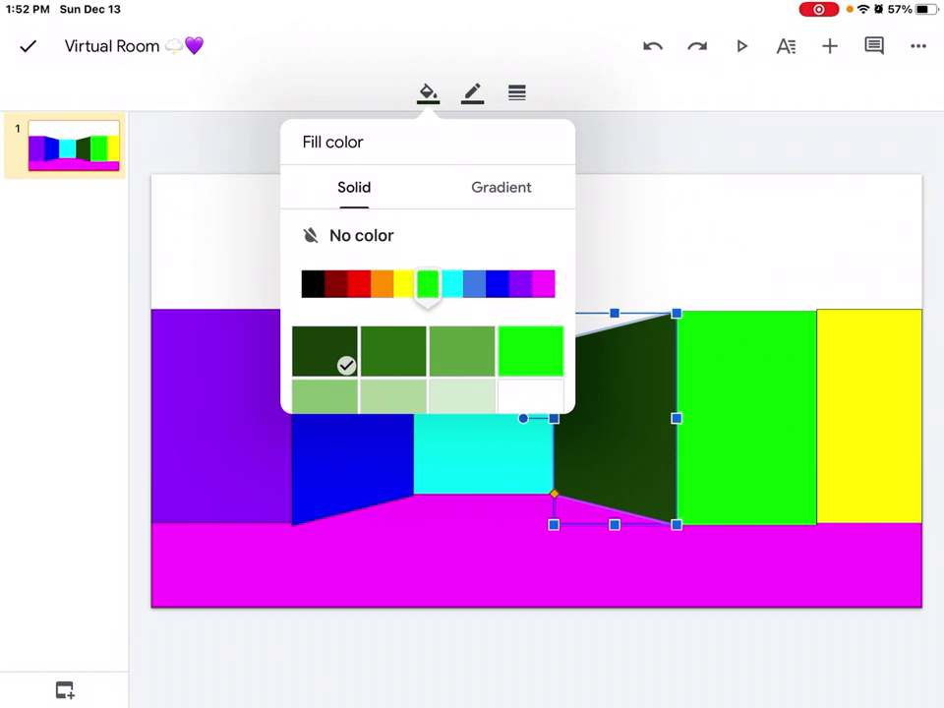
click(450, 283)
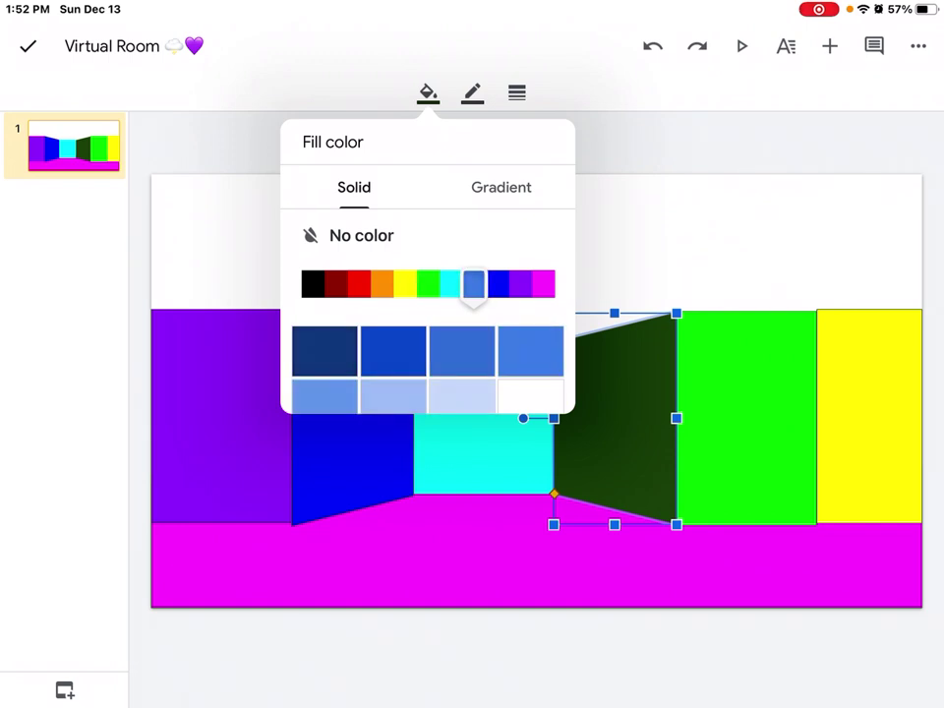
click(530, 352)
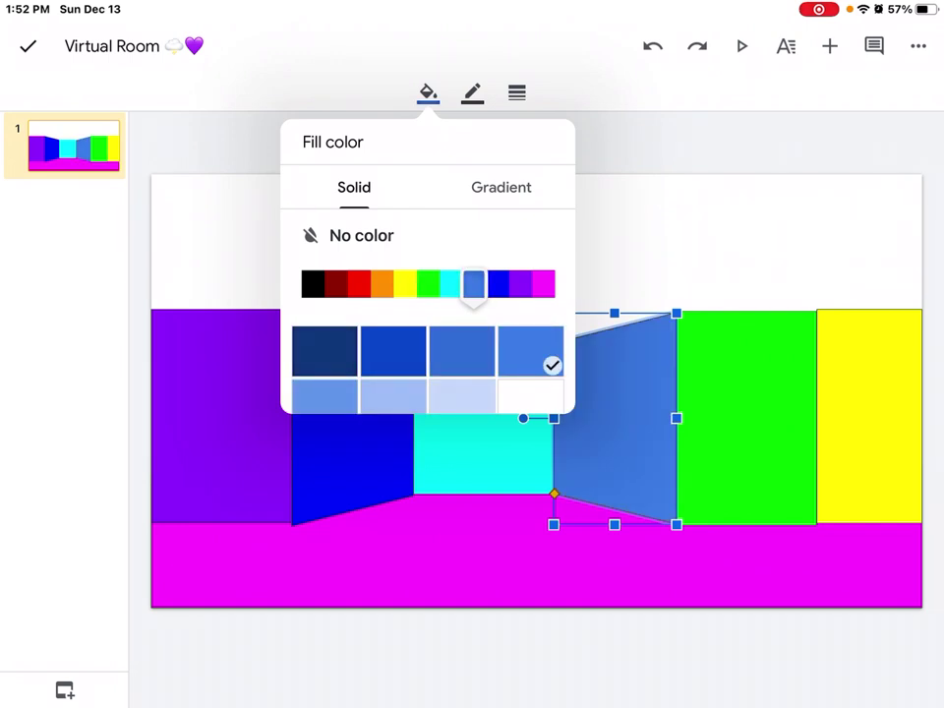
click(428, 93)
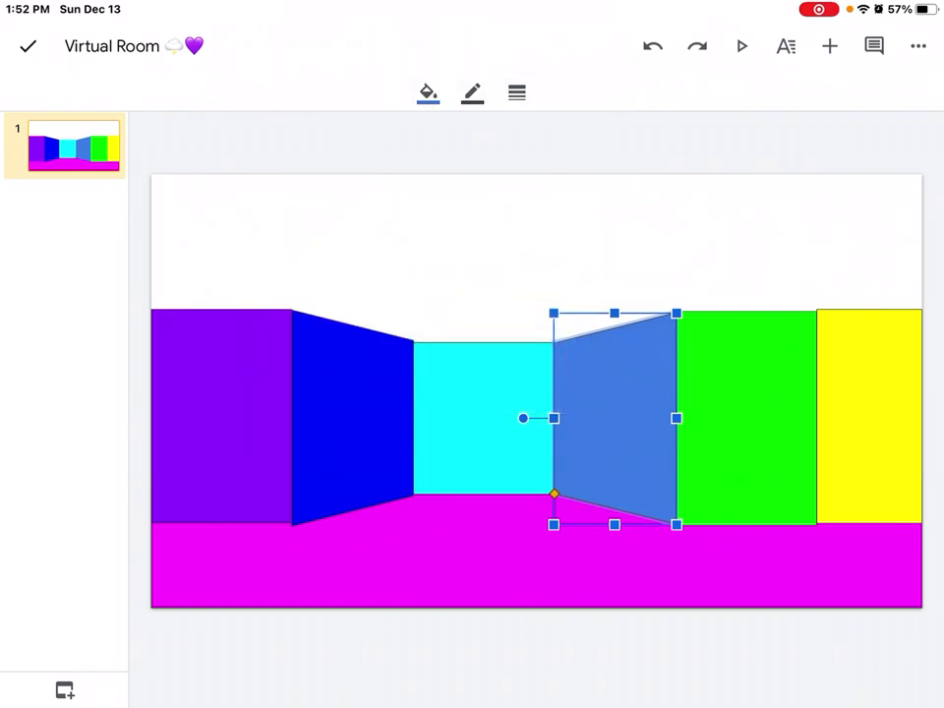
- Change the cyan centre back wall to medium blue
click(483, 418)
click(428, 92)
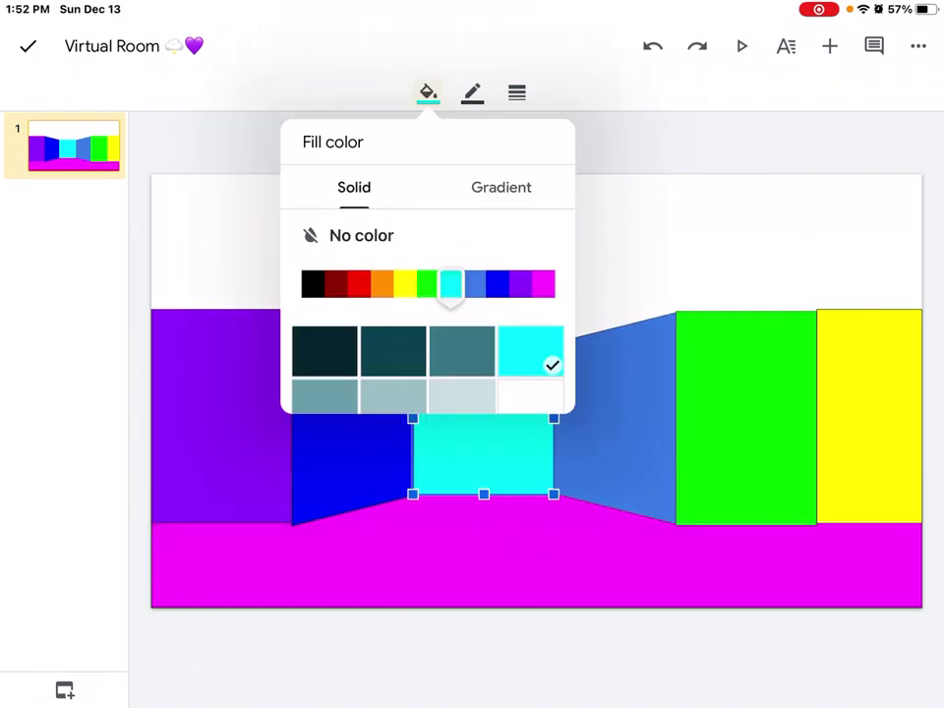
click(461, 352)
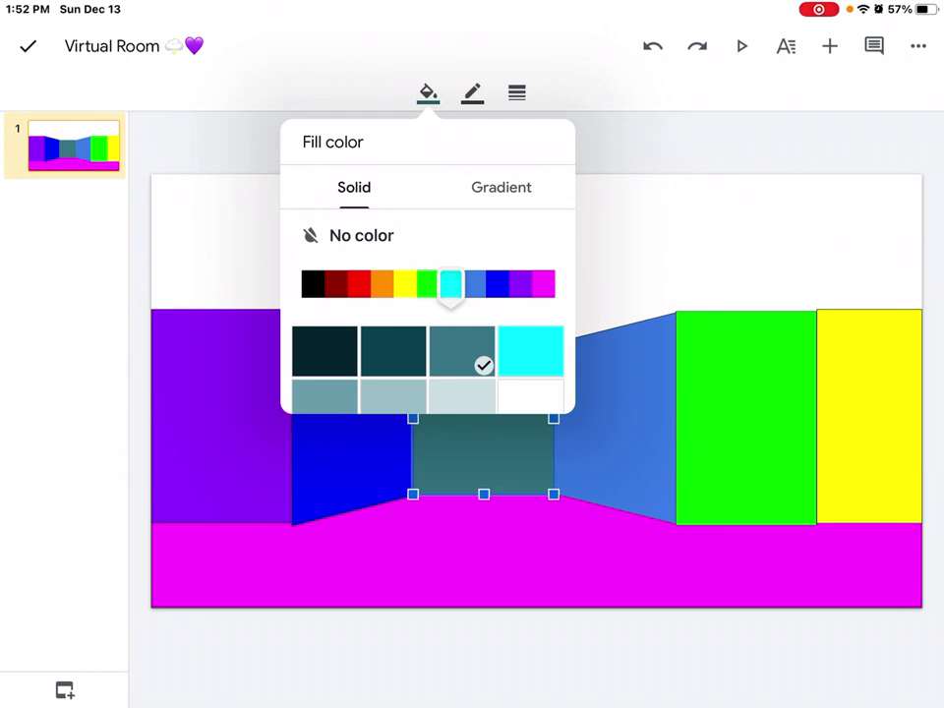
click(475, 284)
click(531, 351)
click(482, 452)
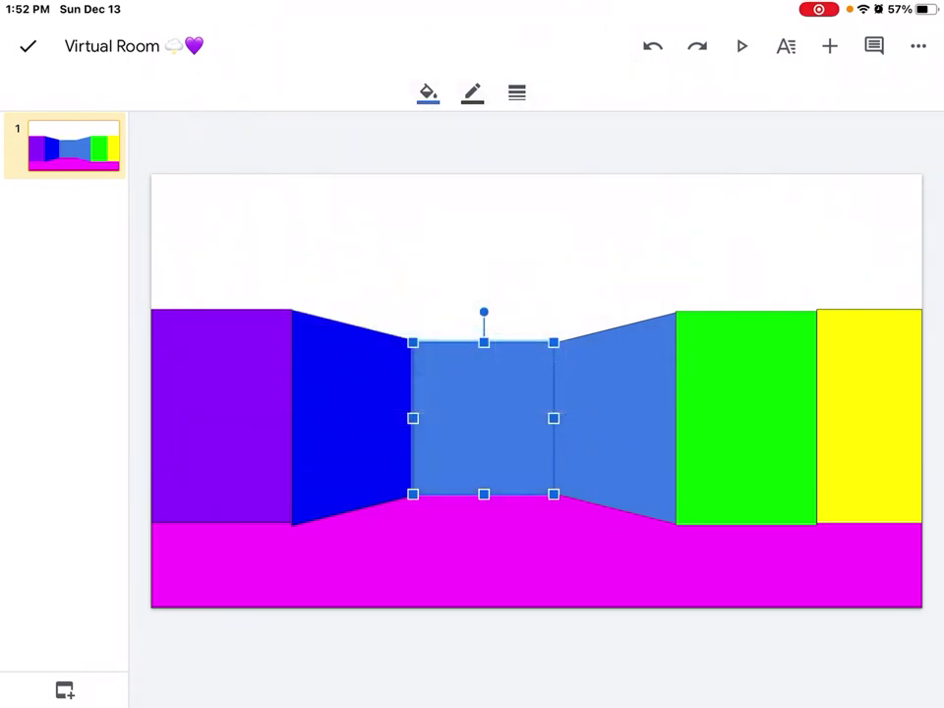
- Fill the right angled wall cyan and deselect it
click(615, 418)
click(428, 93)
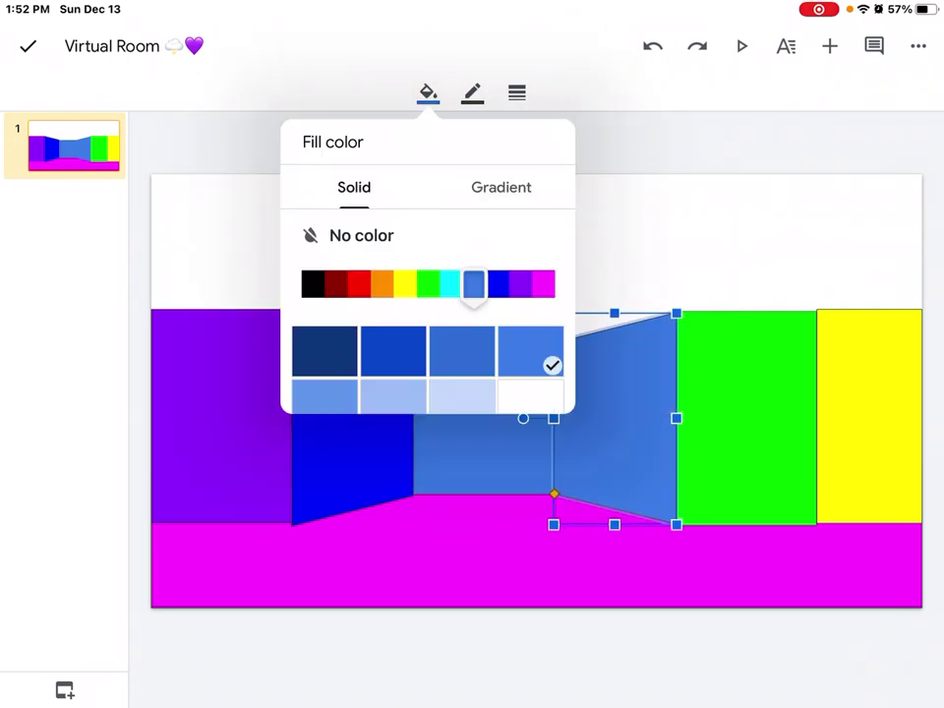
click(451, 284)
click(28, 46)
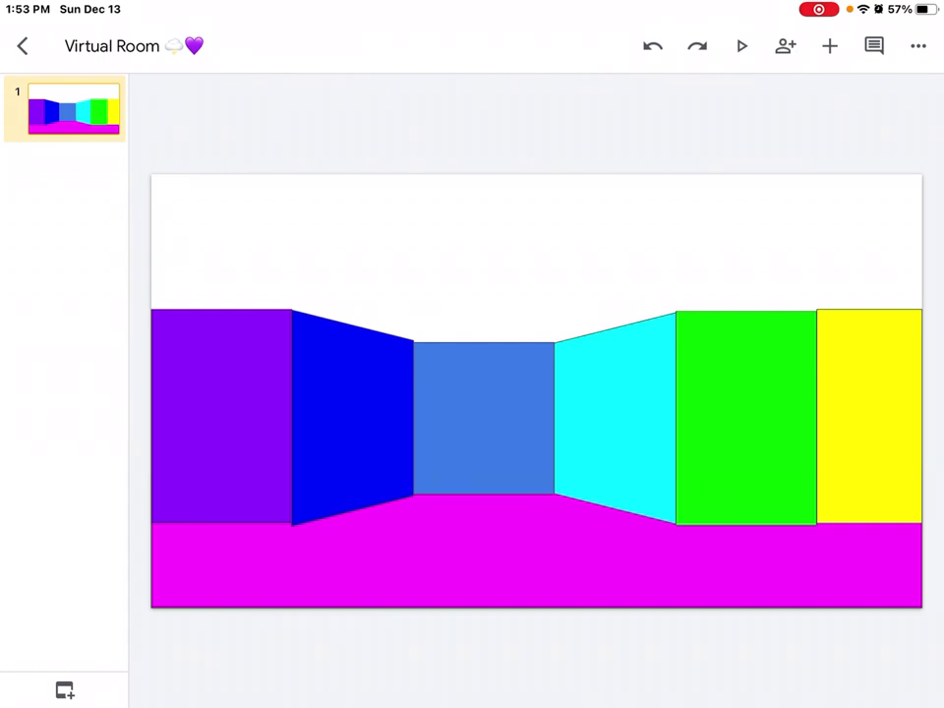
- Insert the scroll-shaped callout from the Callouts shapes
click(829, 46)
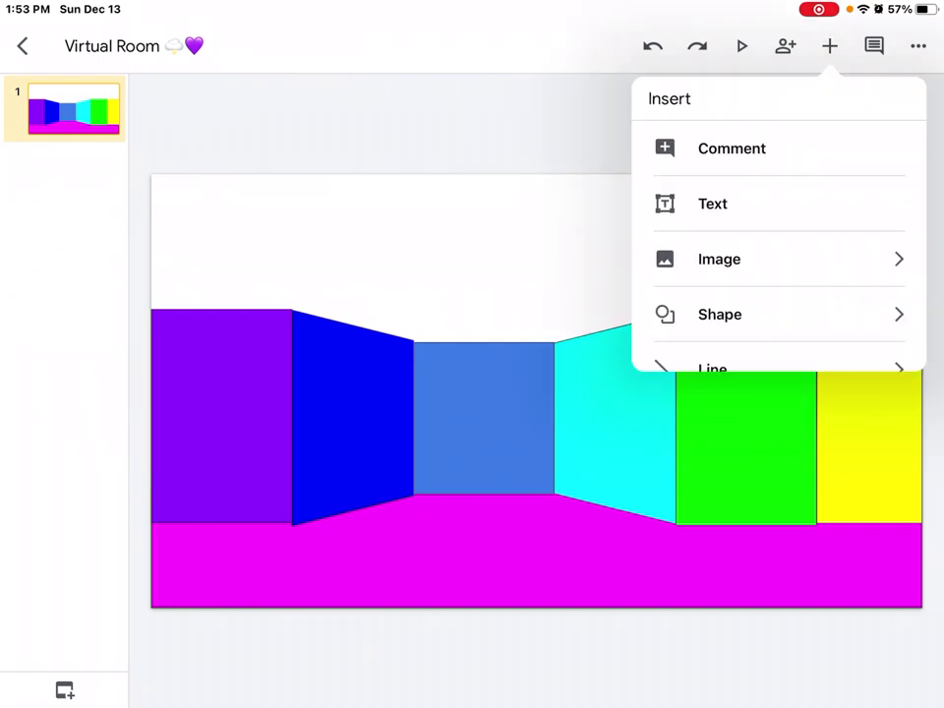
scroll(777, 246, down, 1)
click(718, 247)
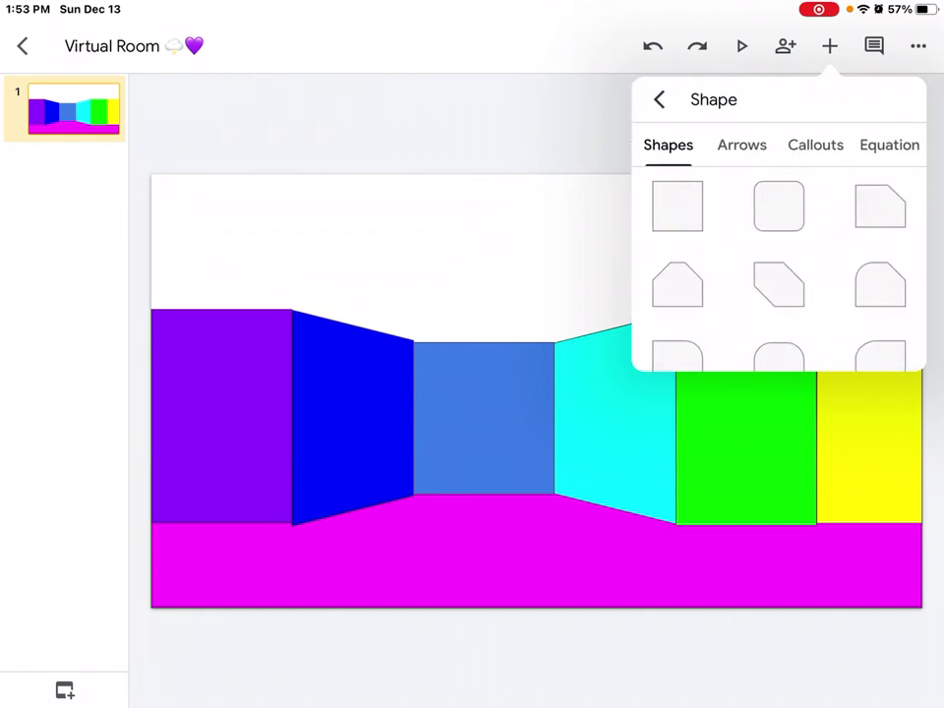
click(815, 145)
scroll(777, 265, down, 1)
scroll(777, 266, down, 5)
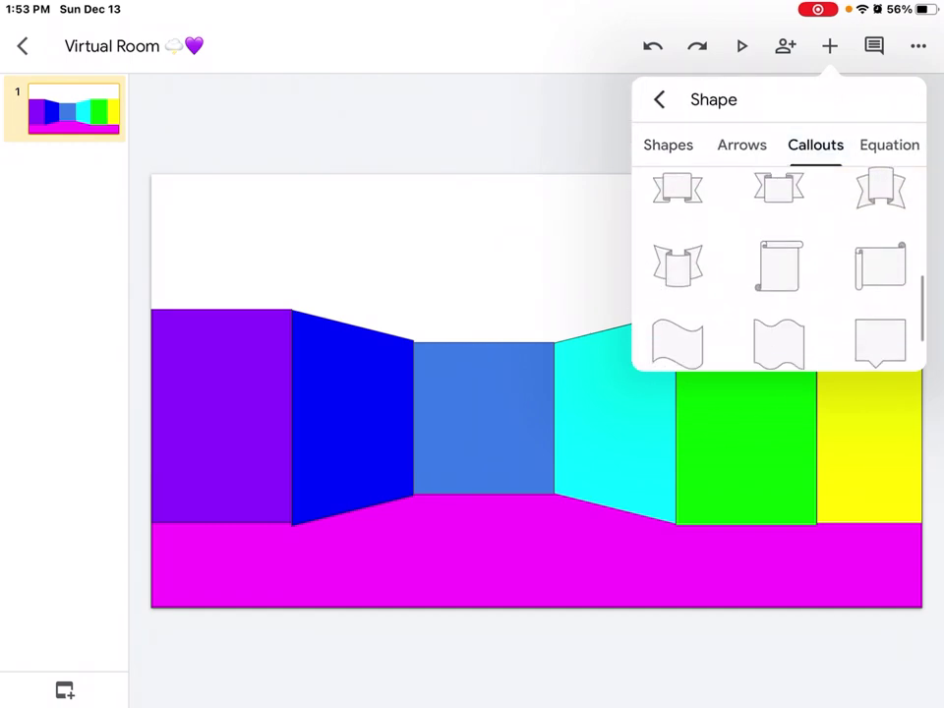
scroll(777, 266, down, 2)
scroll(777, 266, up, 2)
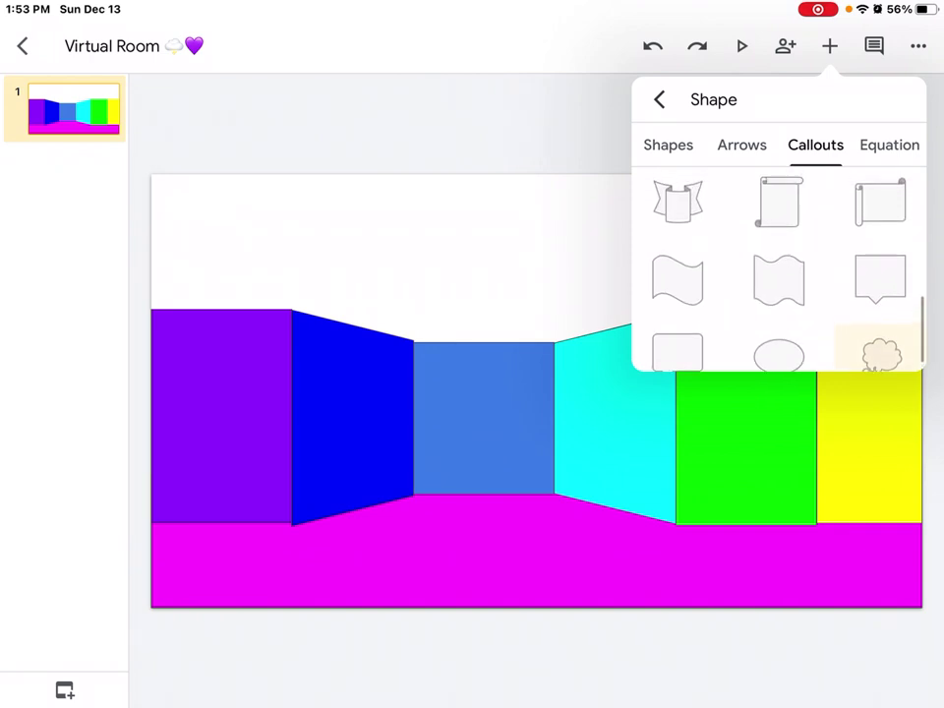
scroll(777, 266, down, 2)
scroll(777, 265, up, 3)
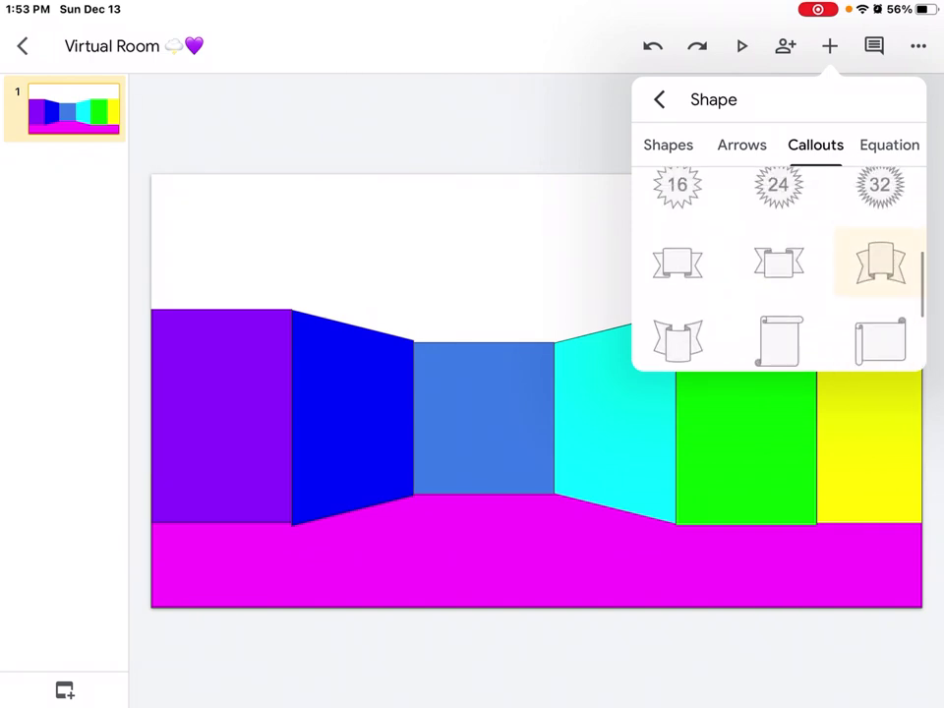
scroll(777, 266, down, 1)
scroll(777, 266, down, 2)
scroll(777, 266, up, 2)
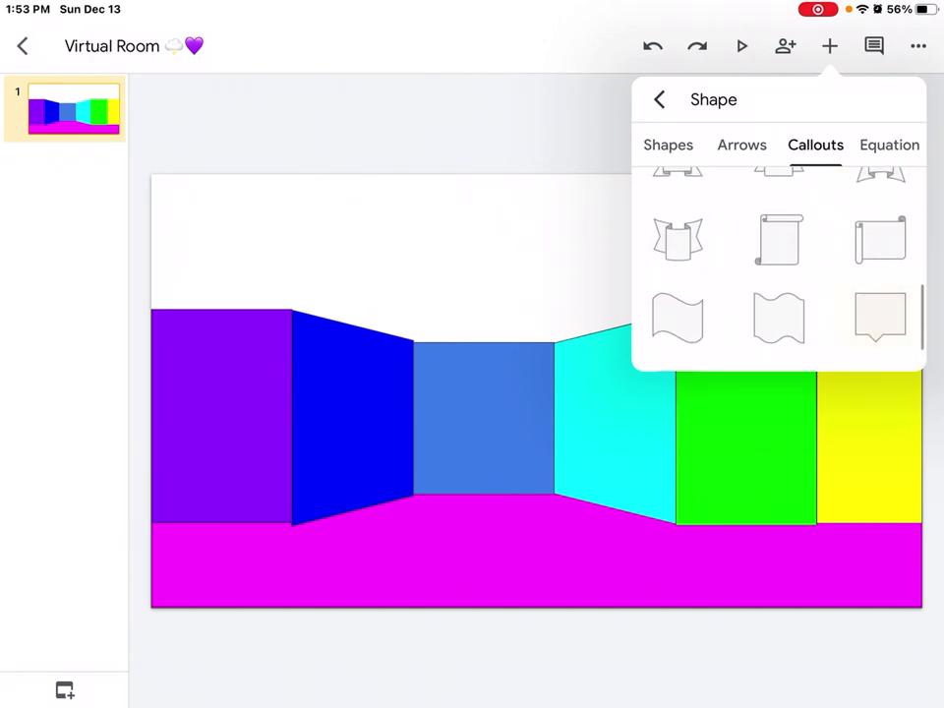
click(880, 236)
- Move the scroll above the walls and stretch it wider on both sides
drag(537, 390, 502, 251)
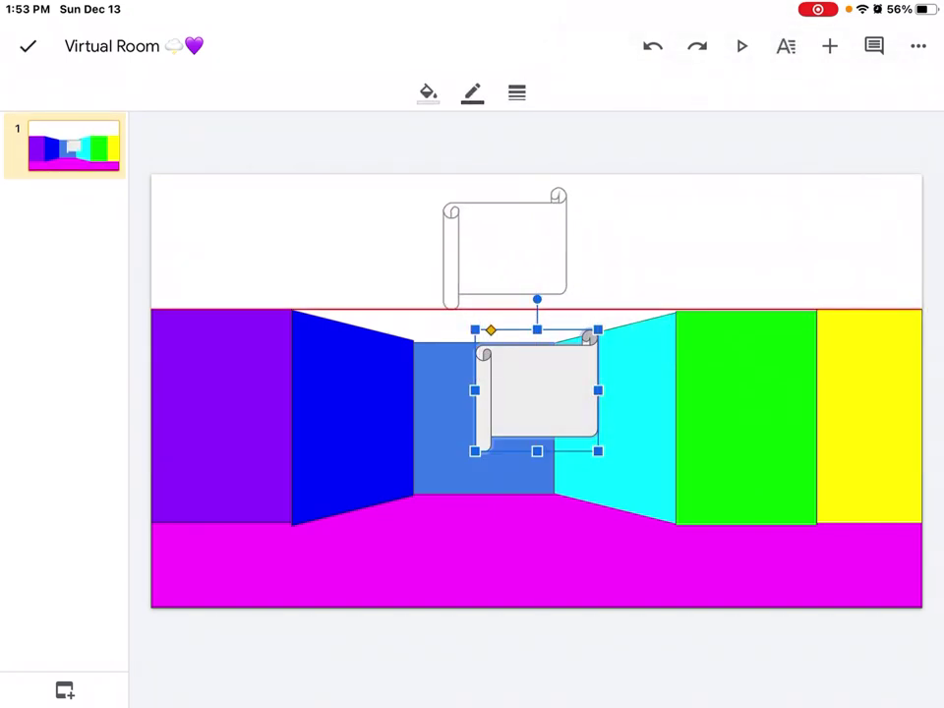
drag(442, 251, 274, 251)
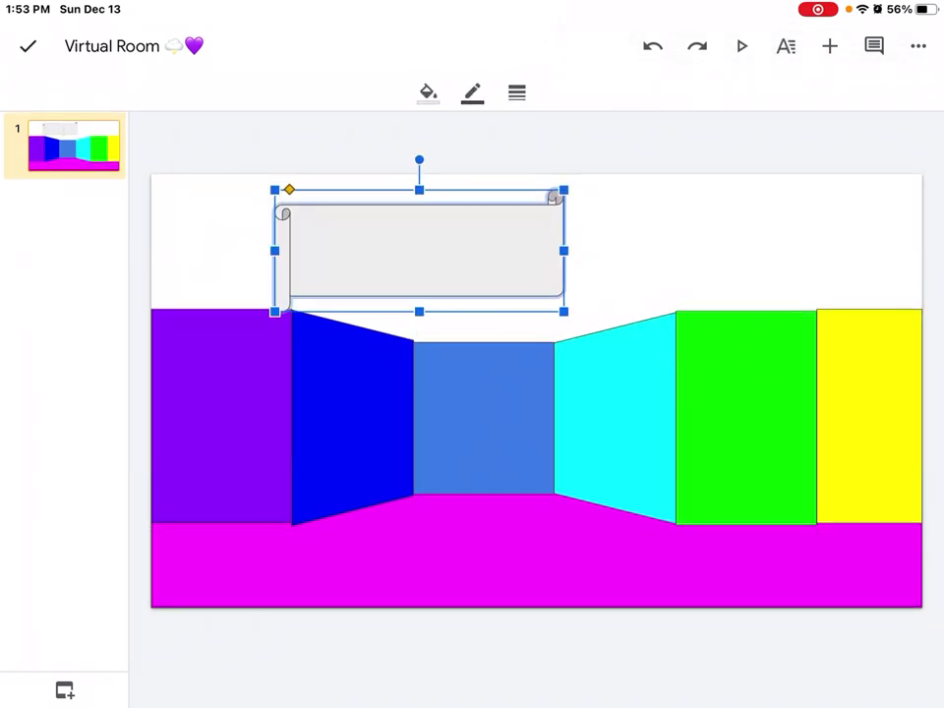
drag(563, 251, 685, 250)
drag(479, 250, 507, 242)
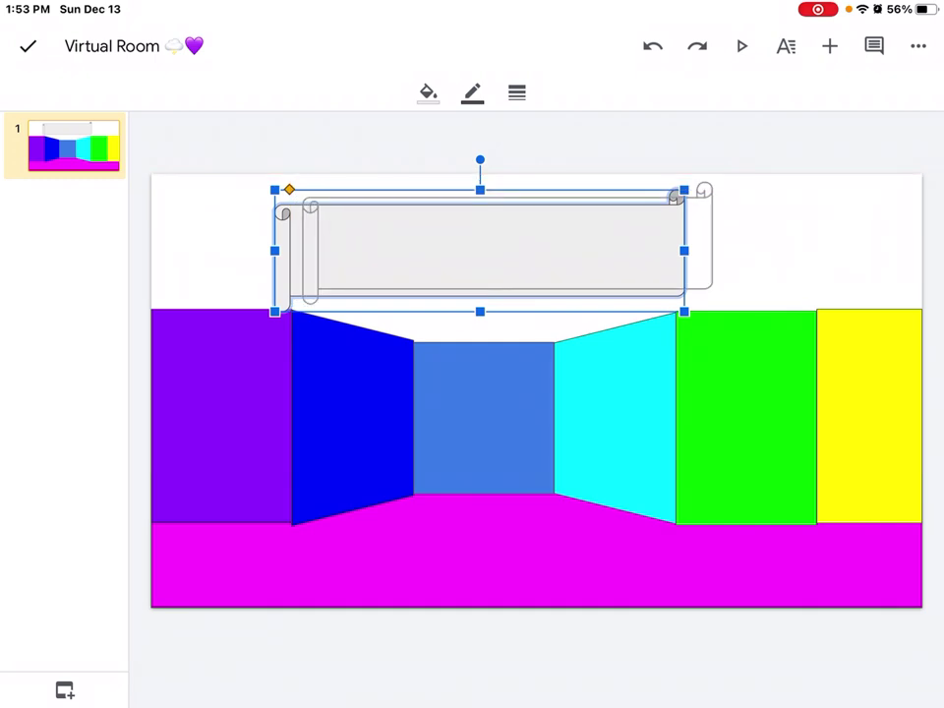
click(596, 657)
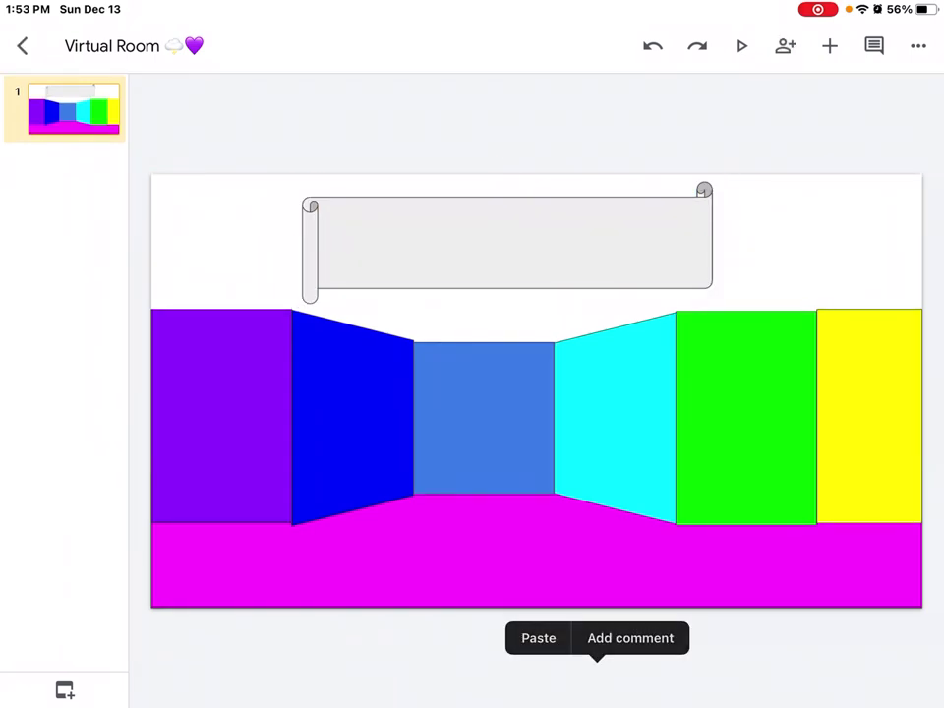
- Give the scroll banner a light lavender purple fill
click(507, 241)
click(428, 92)
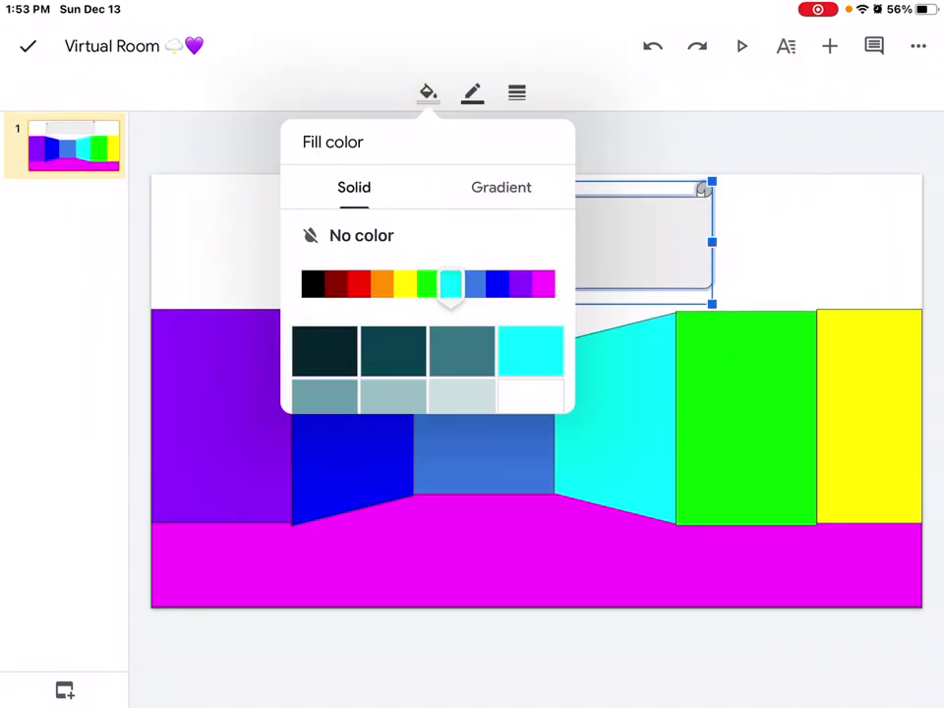
click(496, 283)
scroll(428, 355, down, 1)
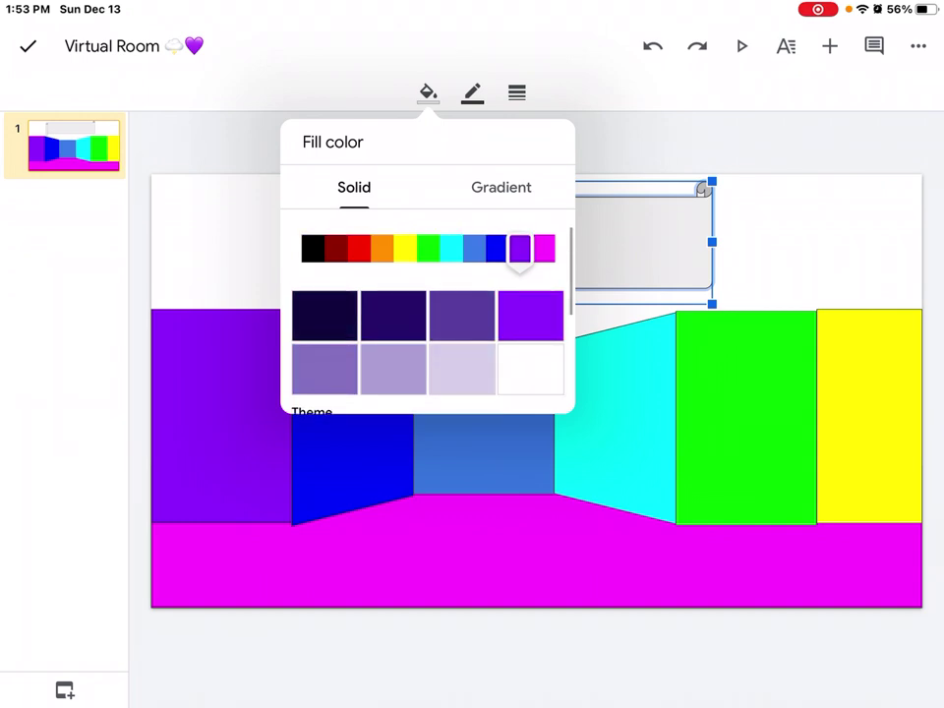
click(394, 374)
click(428, 92)
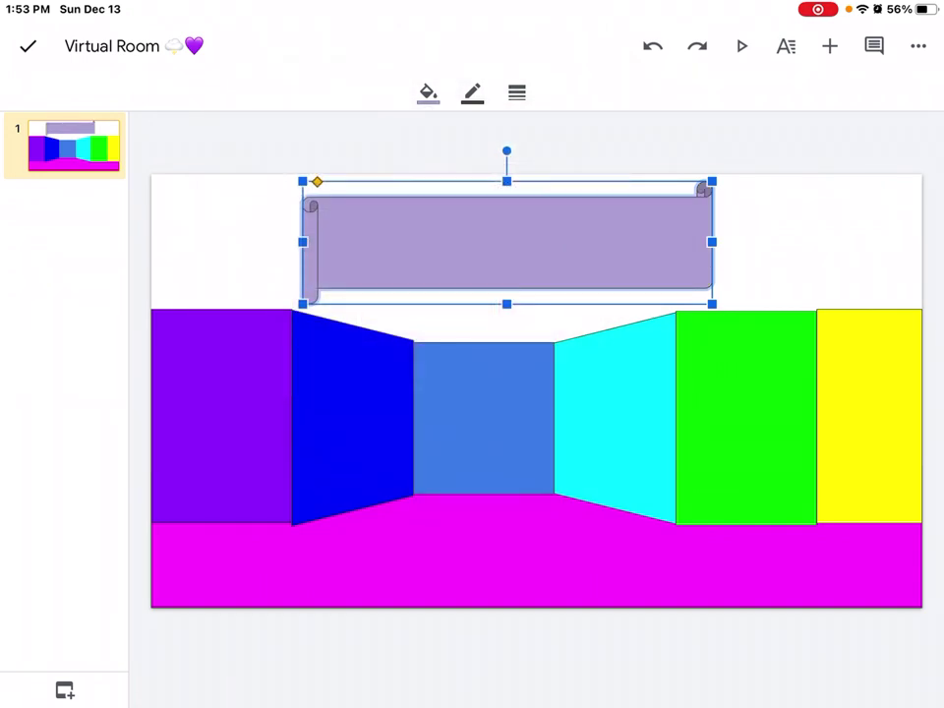
click(28, 45)
- Add a text box reading "The Life of Kristian's Room!"
click(829, 45)
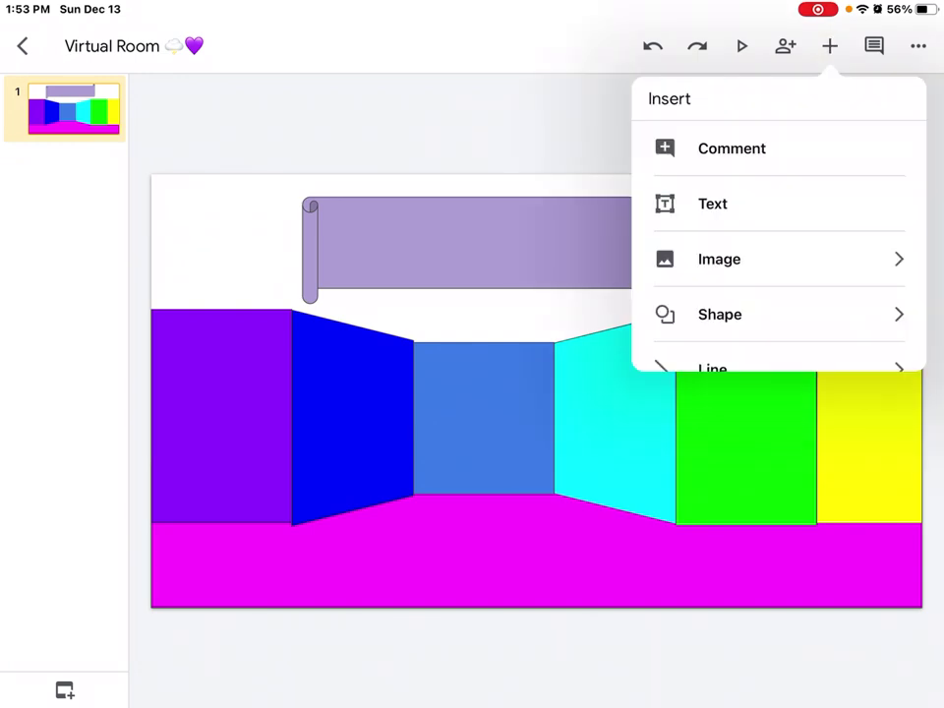
click(713, 204)
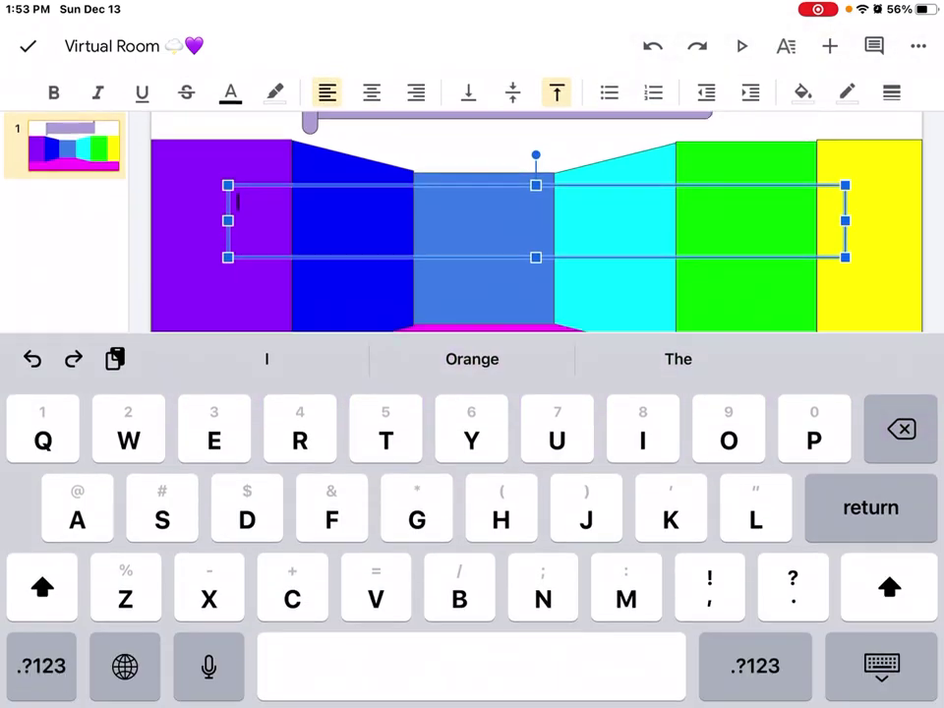
text(The lie)
key(BackSpace)
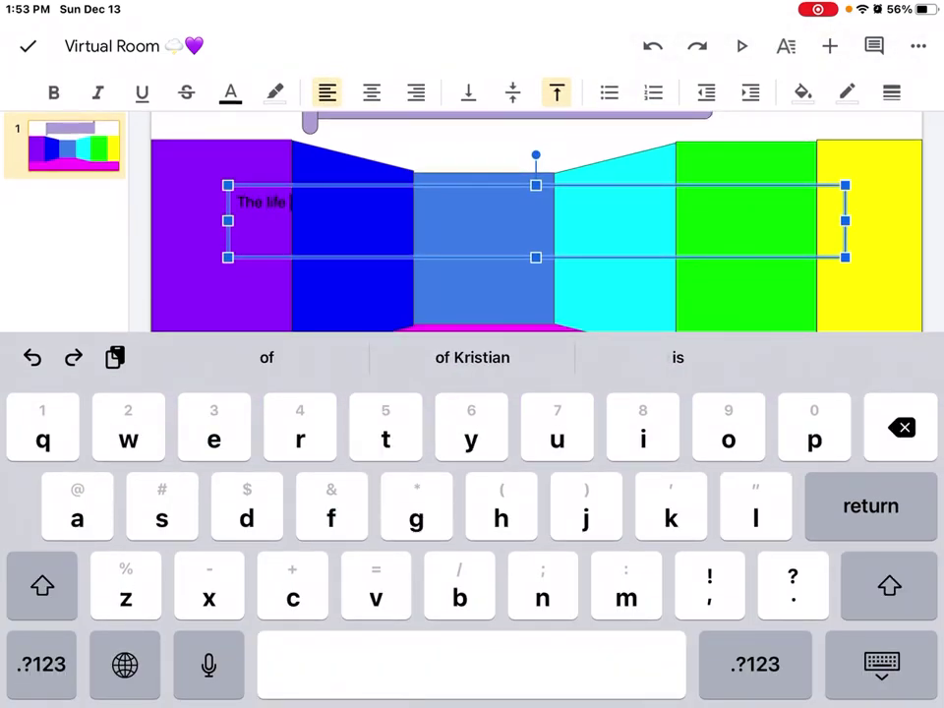
key(BackSpace)
key(BackSpace)
text(Life )
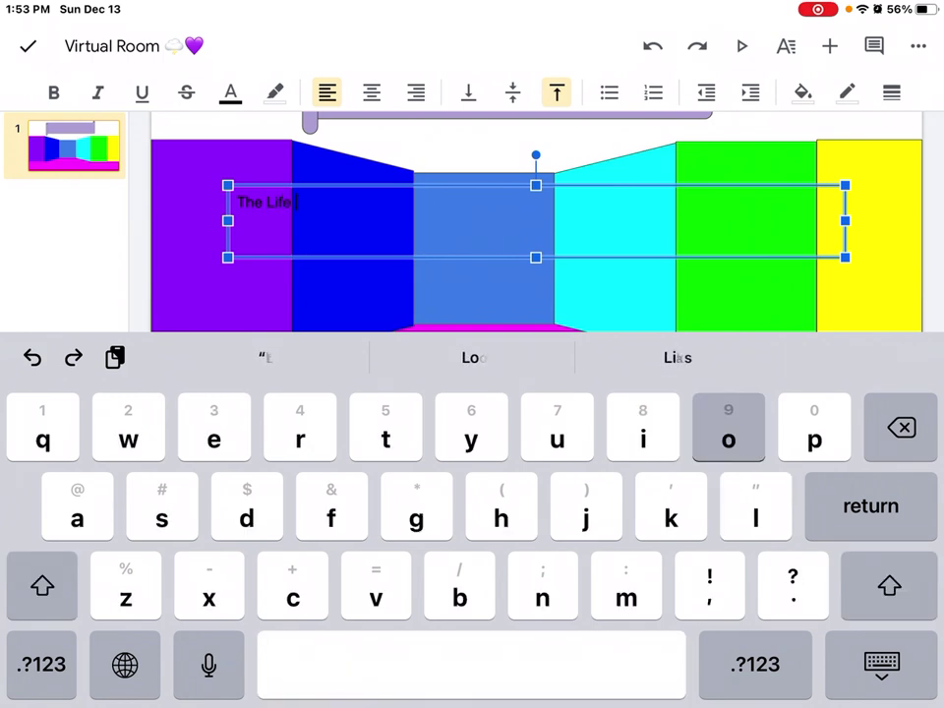
text(of Kris)
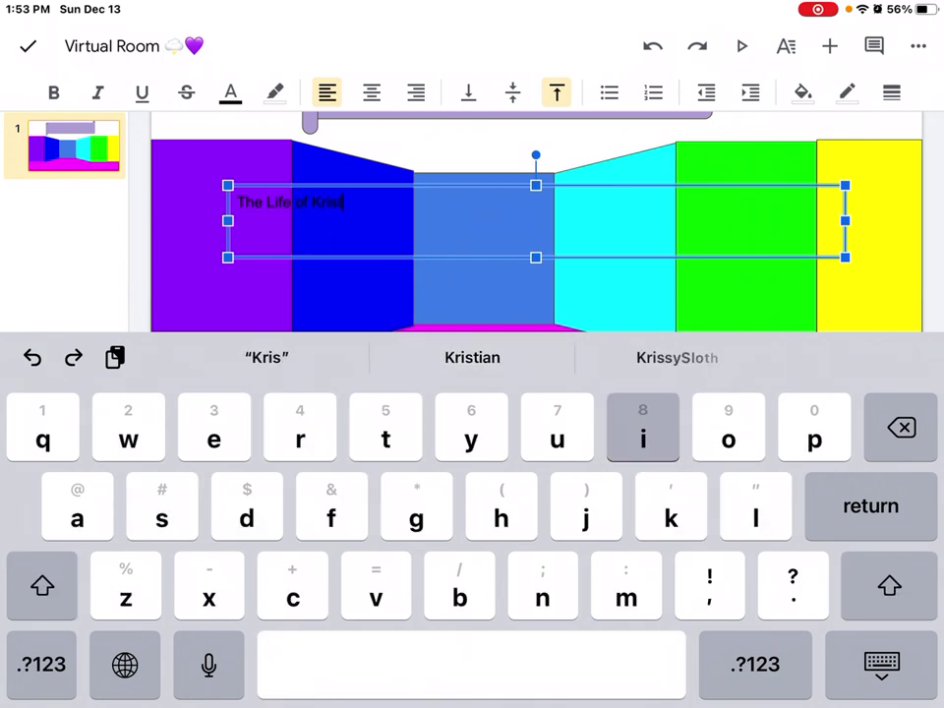
text(tian)
key(.?123)
text())
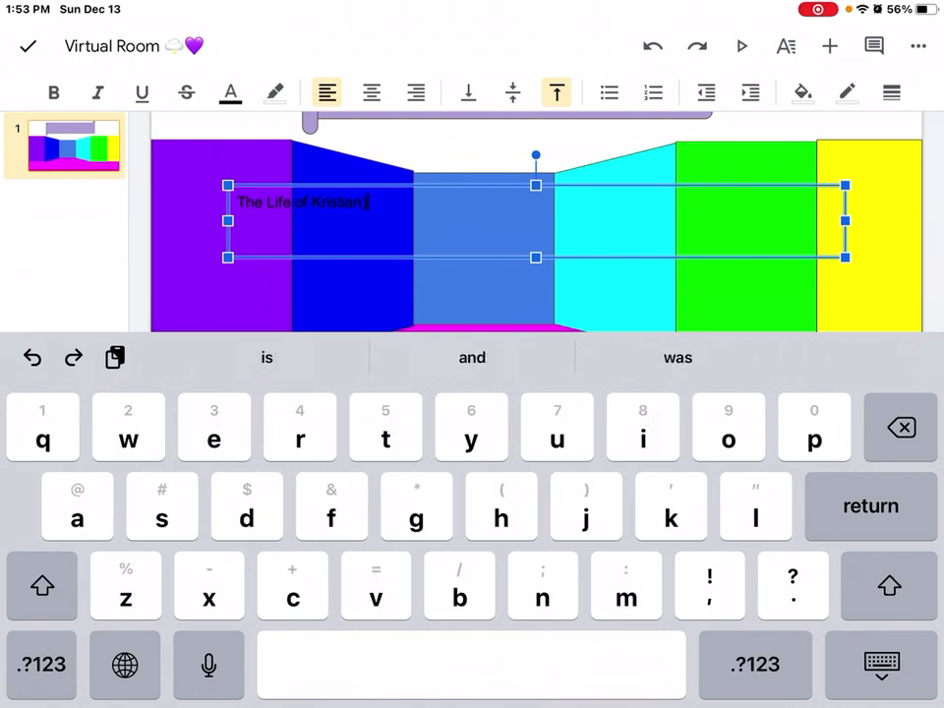
key(BackSpace)
text('s )
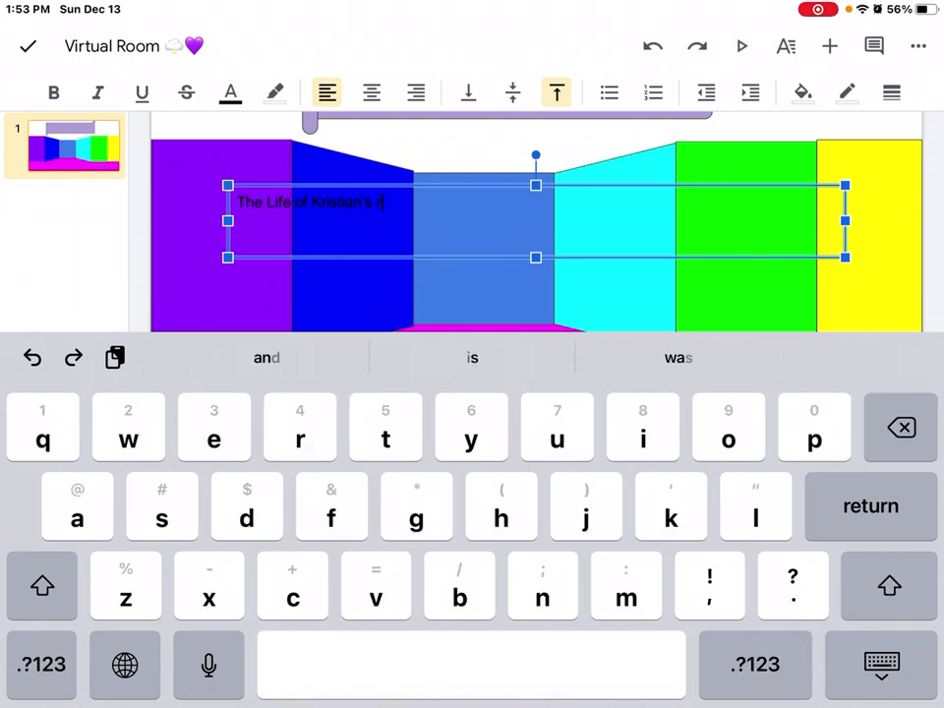
text(Room!)
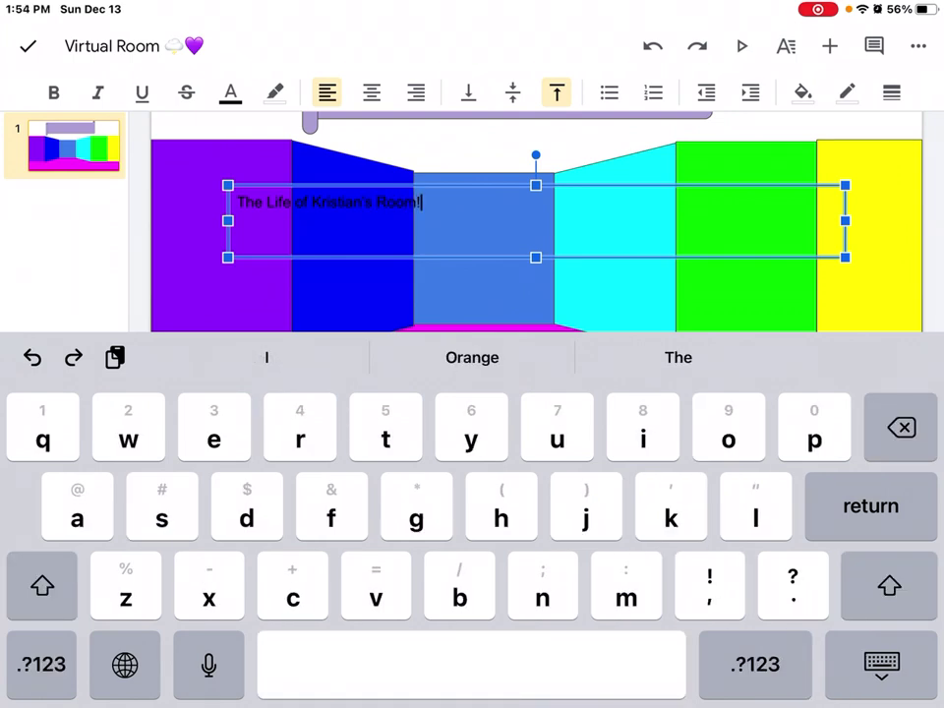
- Append a sloth emoji to the title text
click(125, 665)
text(🦥)
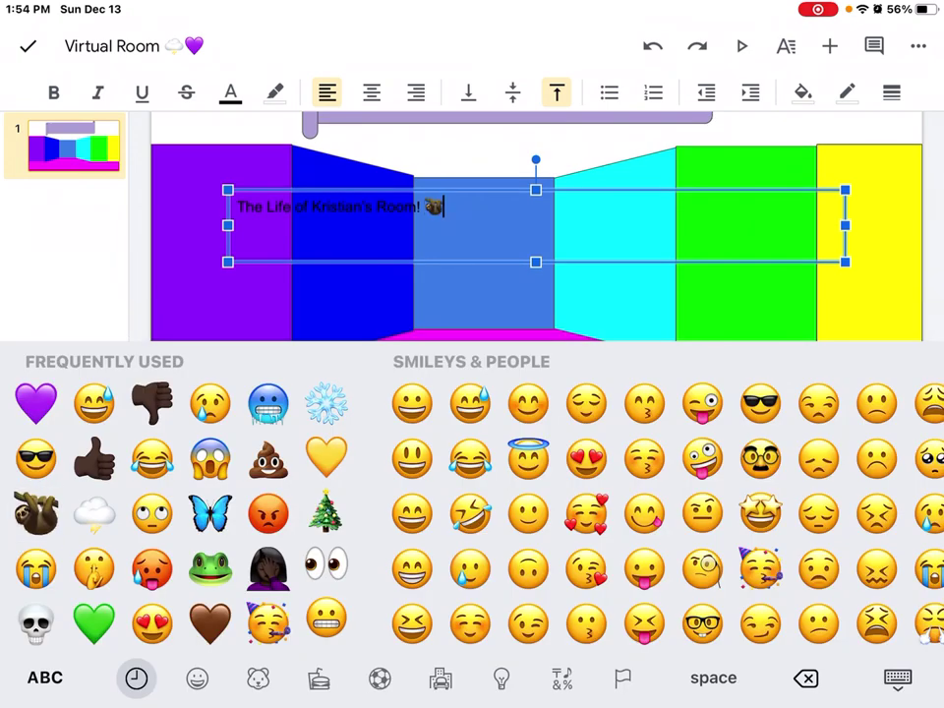
click(45, 678)
click(870, 666)
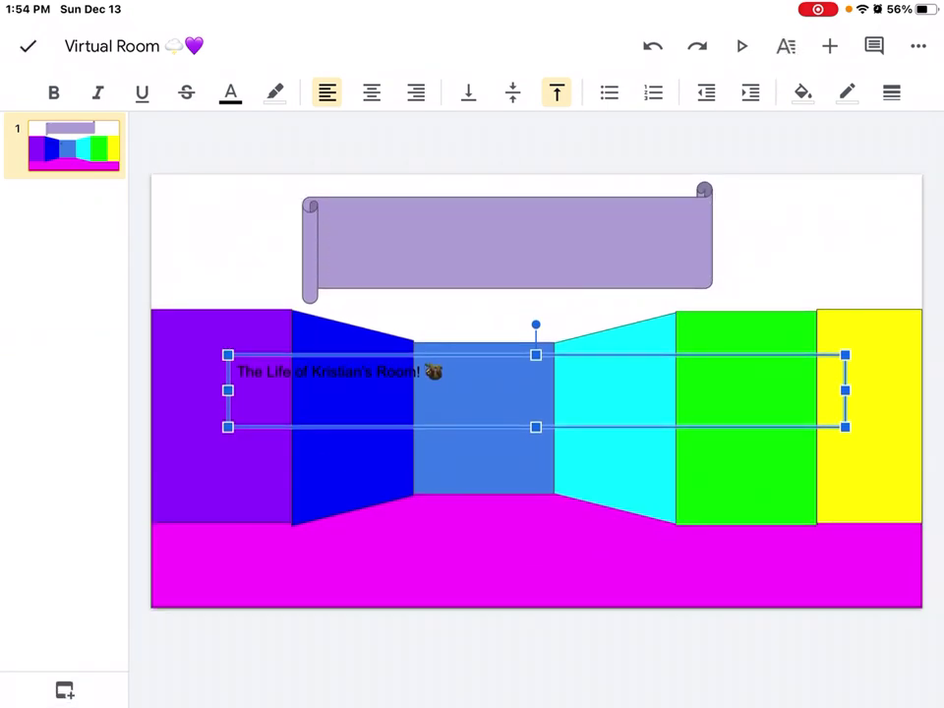
- Narrow the title box and place it on the scroll banner
drag(845, 427, 444, 417)
drag(334, 386, 497, 242)
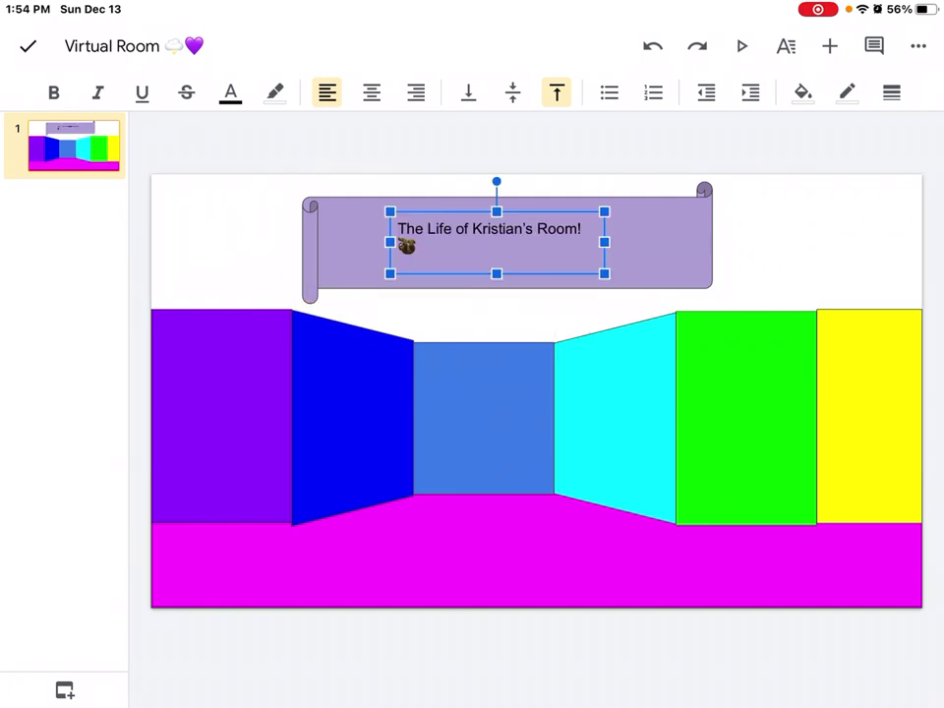
click(816, 246)
click(497, 242)
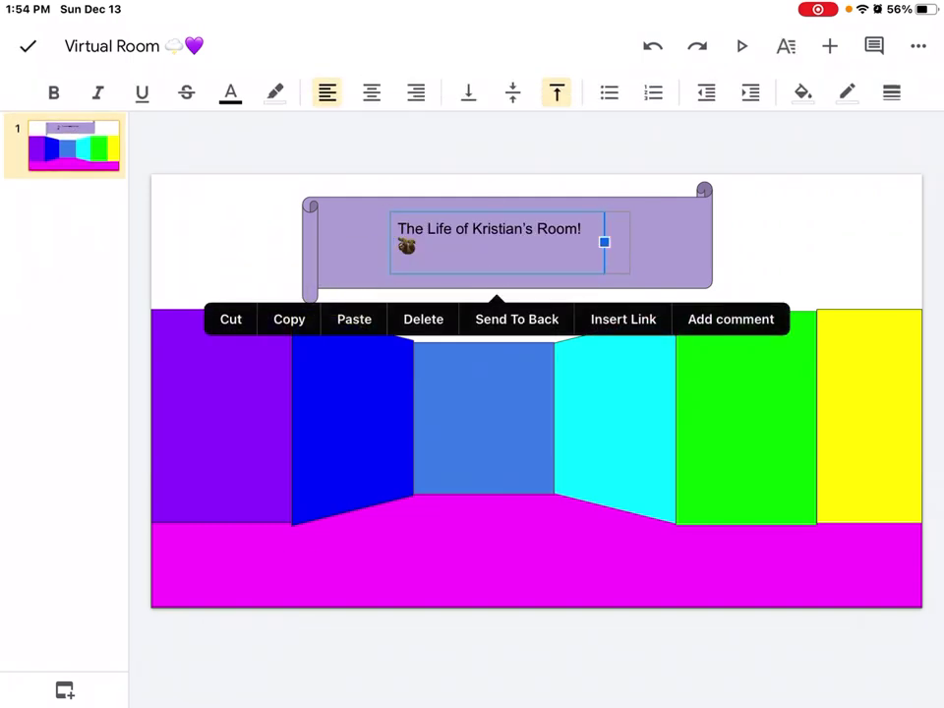
click(28, 45)
click(28, 45)
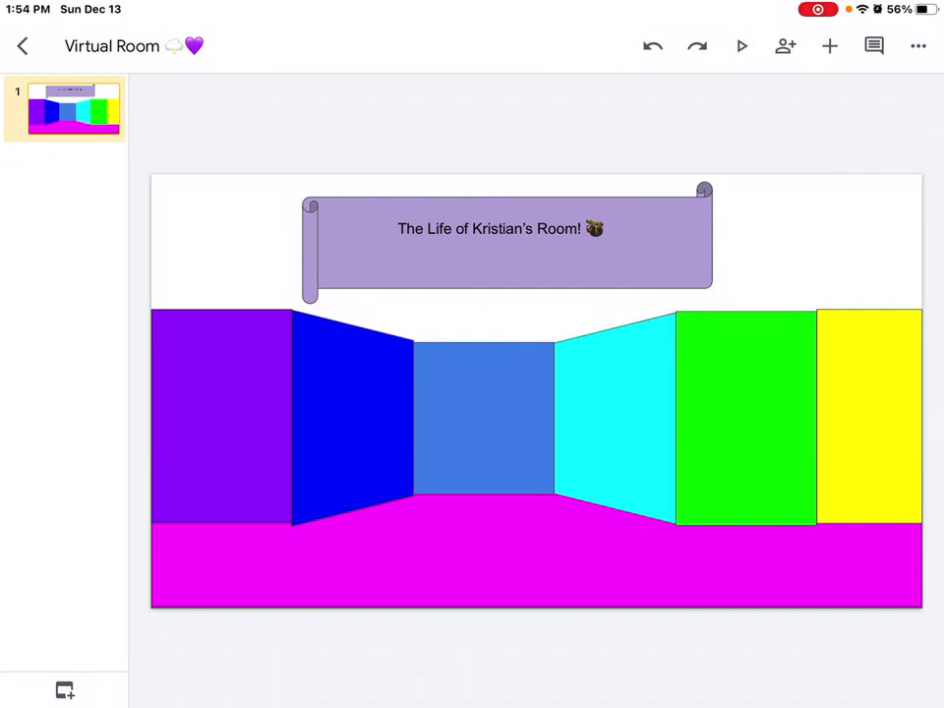
click(491, 229)
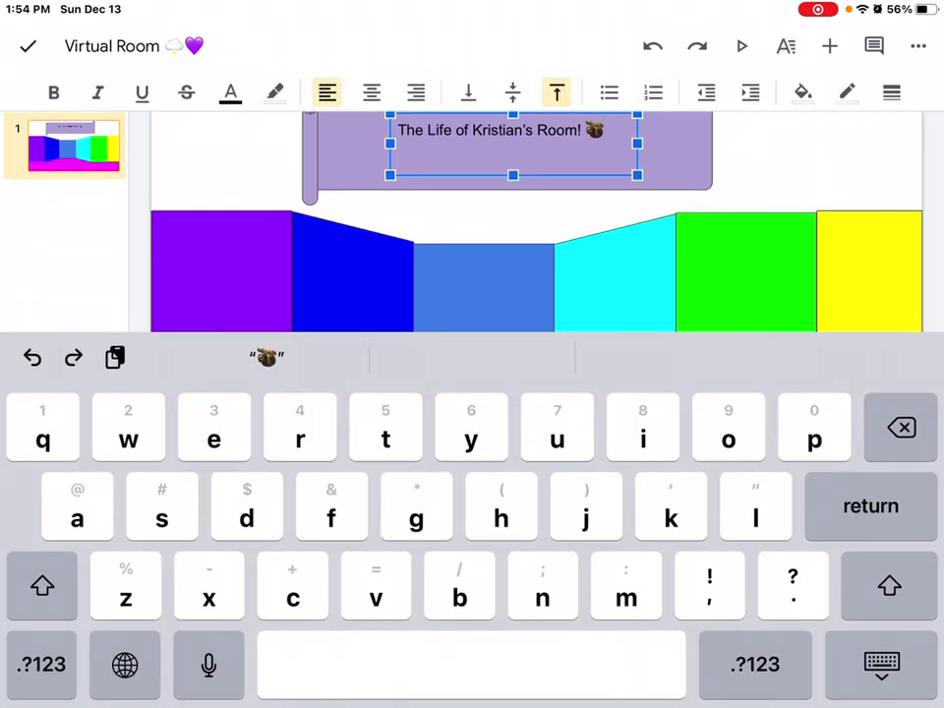
- Select the whole title text and bring up its text formatting options
click(598, 130)
drag(598, 130, 398, 129)
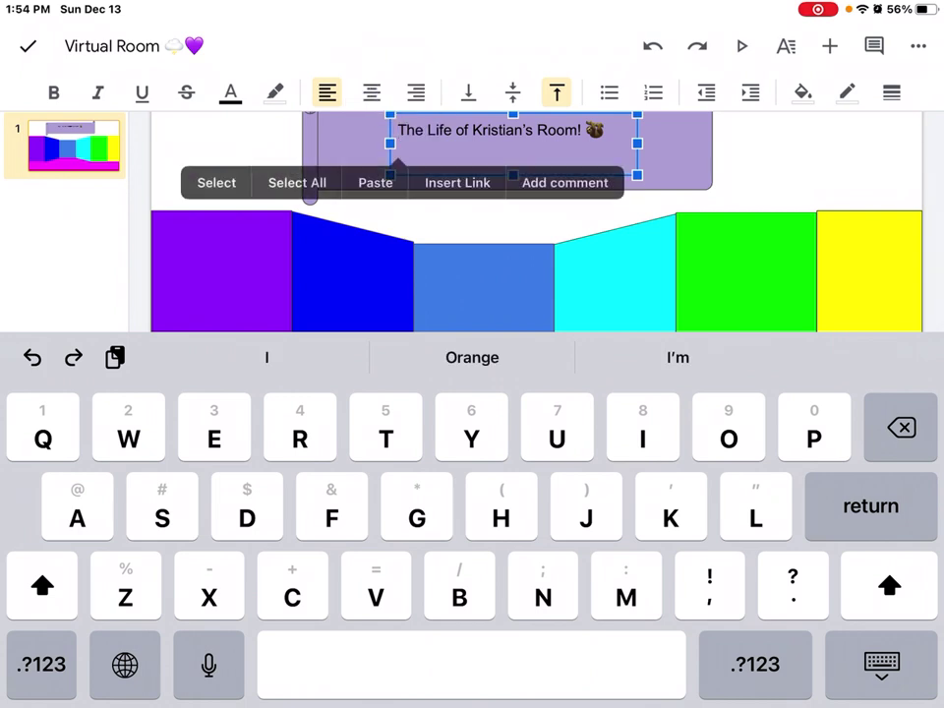
click(216, 182)
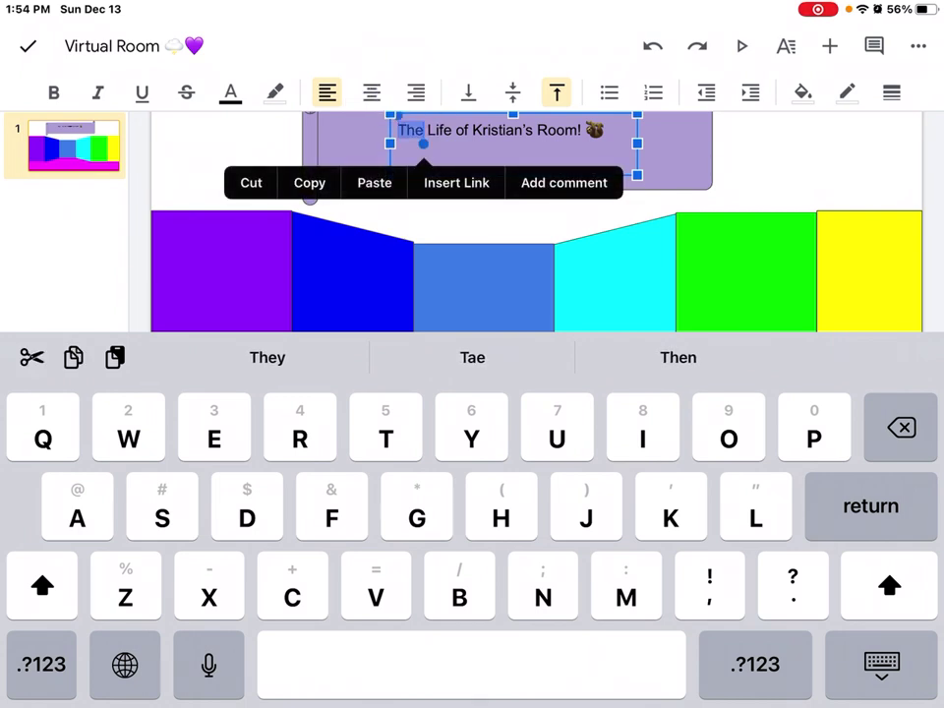
drag(422, 140, 603, 143)
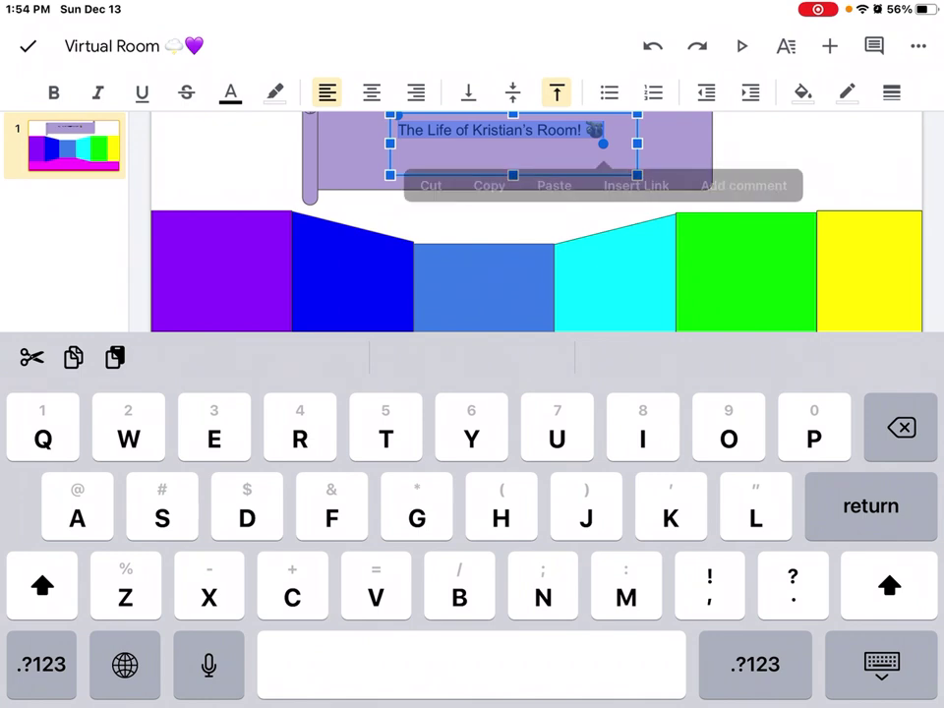
click(786, 46)
scroll(777, 246, down, 3)
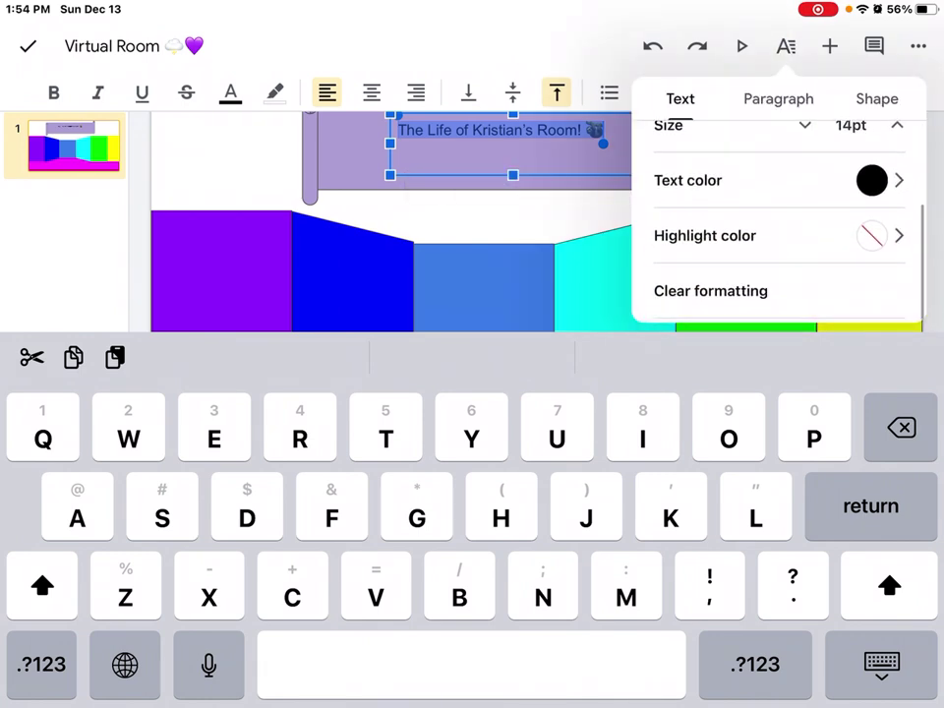
scroll(777, 246, up, 3)
click(778, 98)
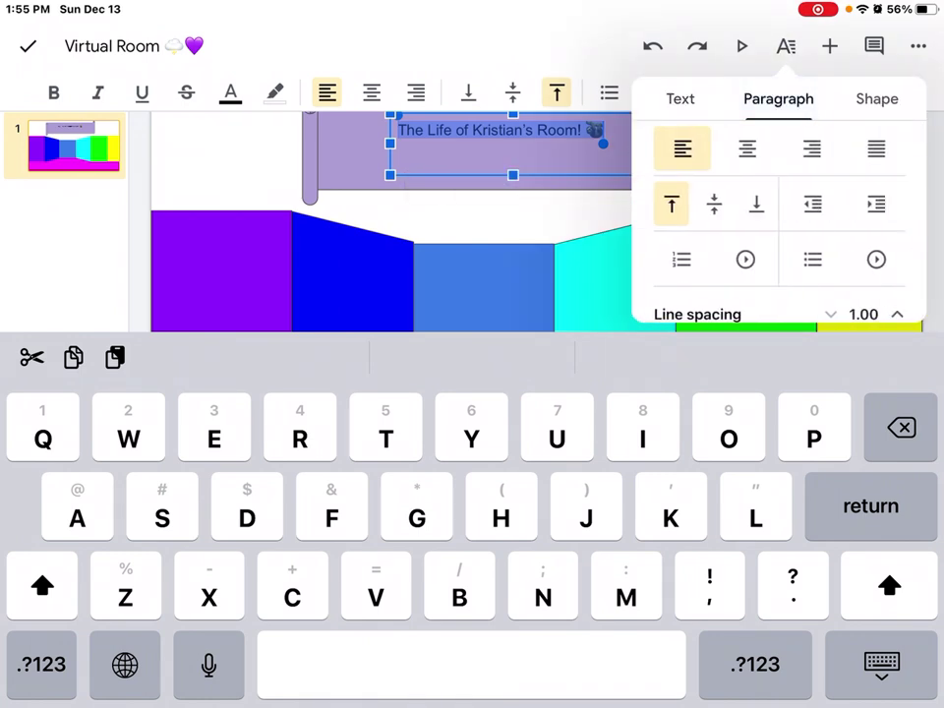
click(877, 98)
click(680, 98)
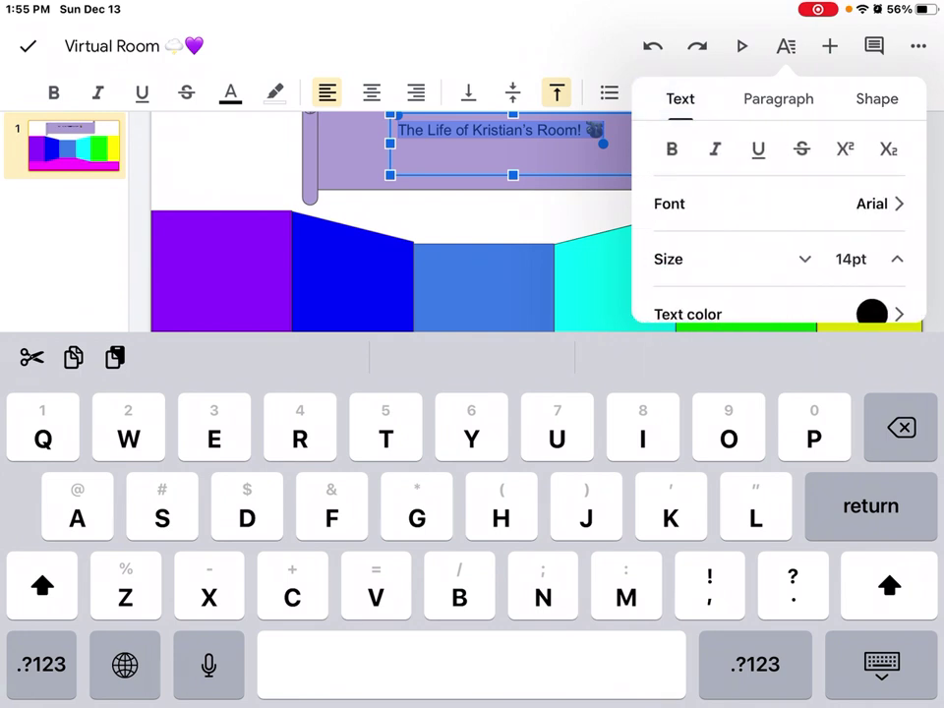
- Set the title font to Comic Sans MS
click(777, 203)
scroll(777, 226, down, 5)
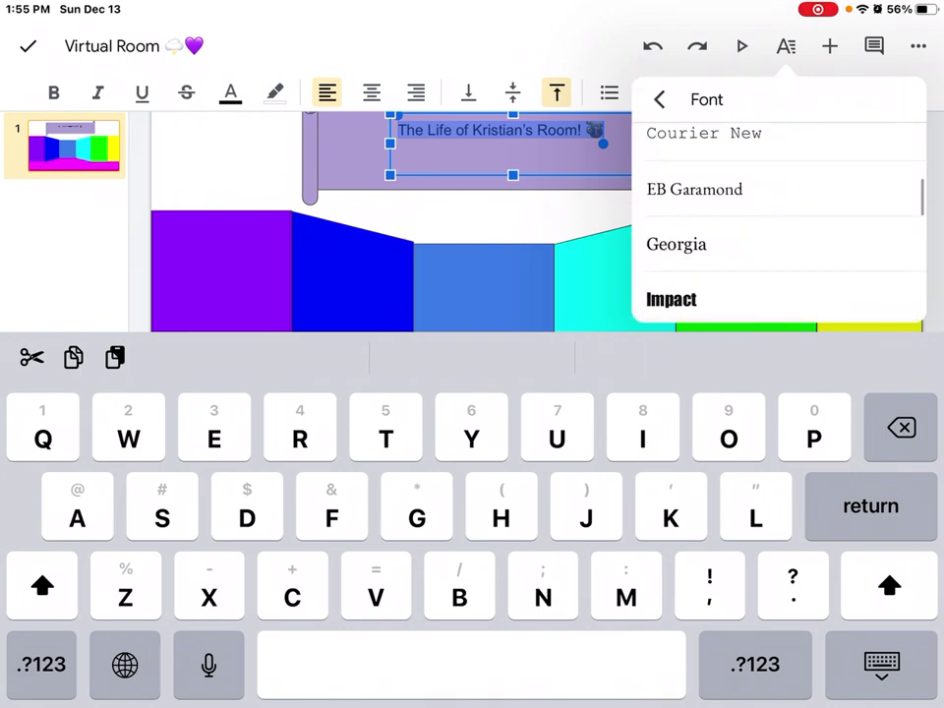
scroll(777, 216, down, 3)
scroll(777, 216, down, 3)
scroll(777, 217, down, 3)
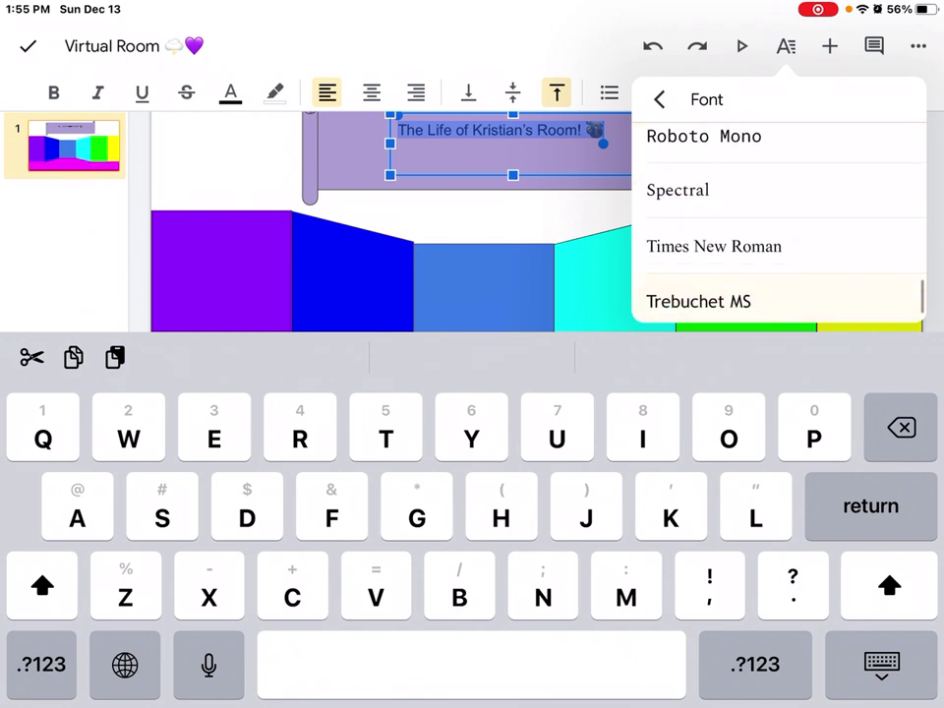
scroll(777, 216, down, 2)
scroll(777, 217, up, 5)
scroll(777, 217, up, 3)
scroll(777, 216, down, 2)
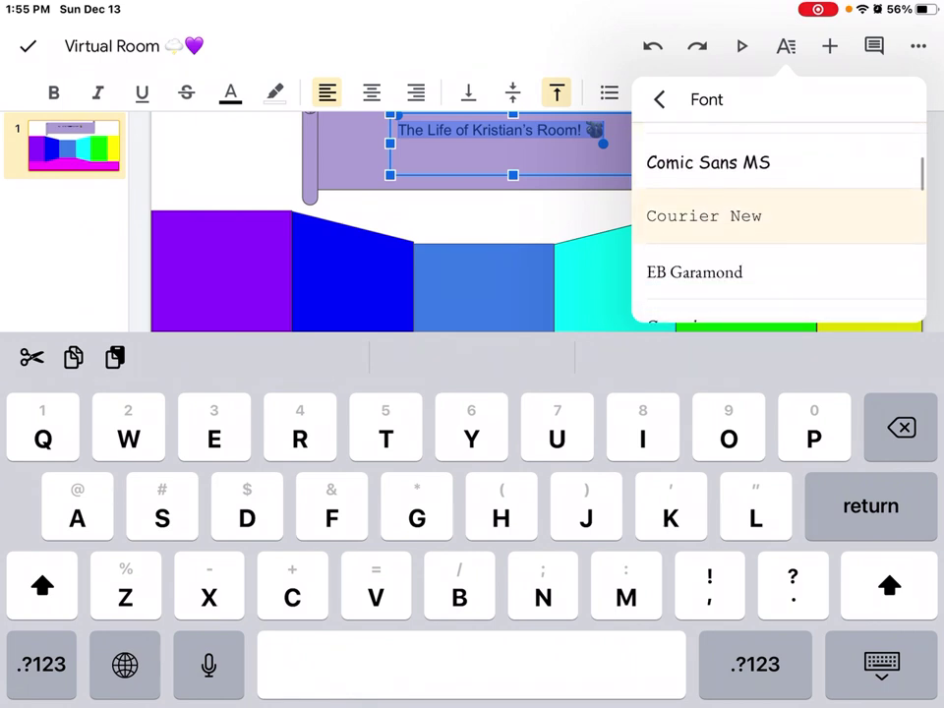
scroll(777, 217, up, 1)
click(708, 196)
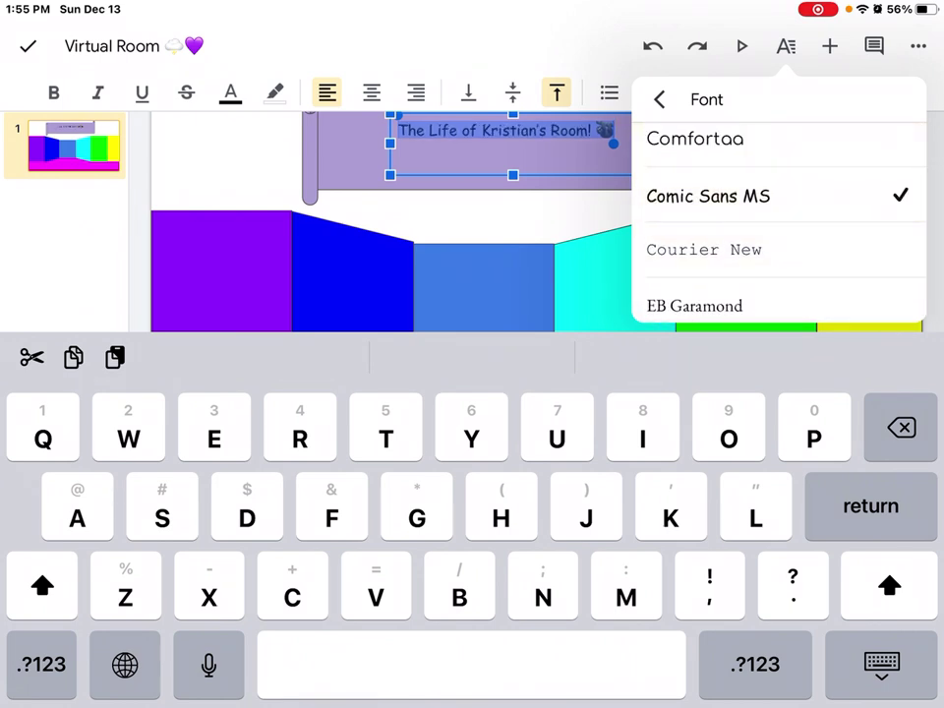
click(882, 664)
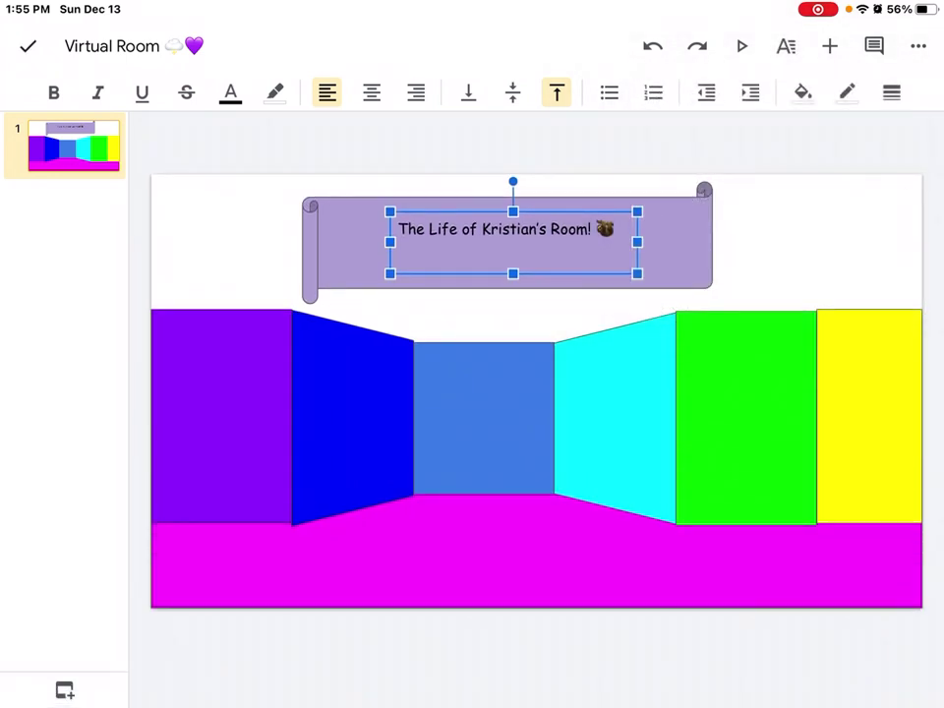
click(28, 46)
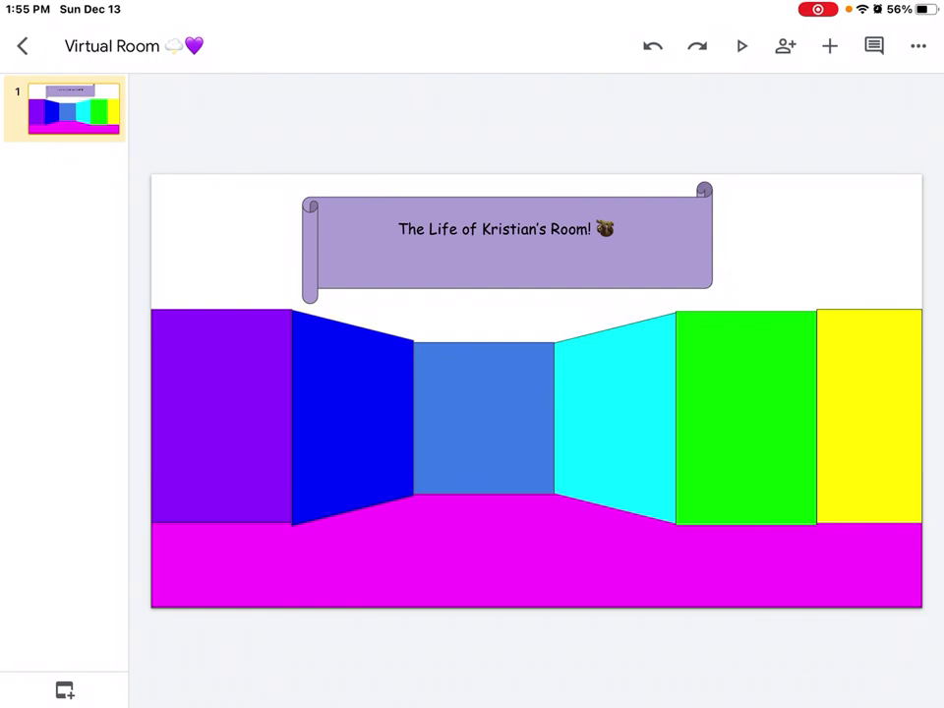
click(830, 45)
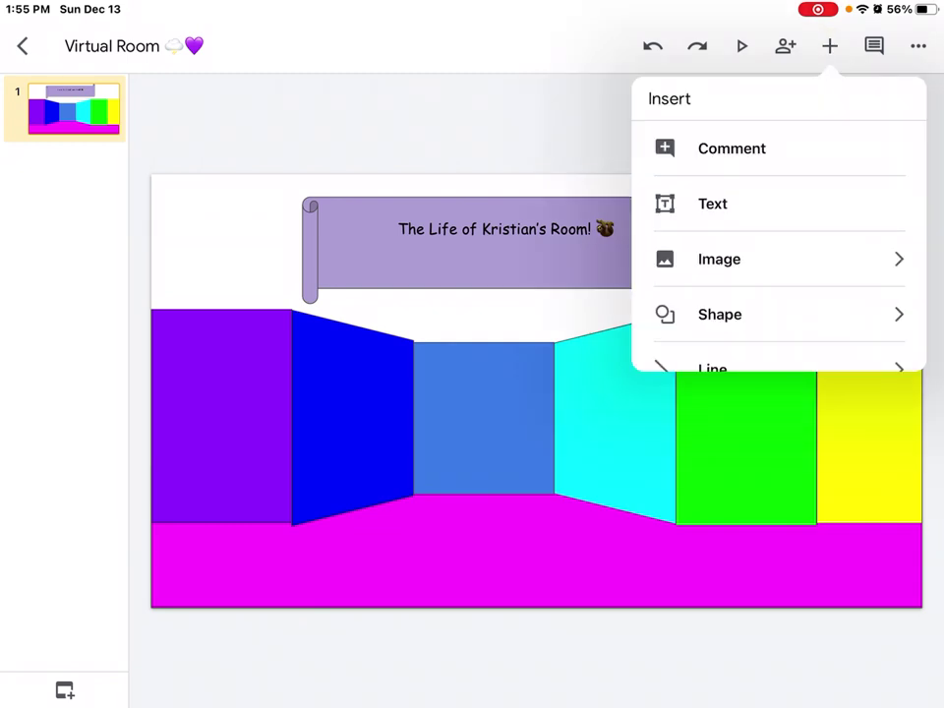
- Insert a new text box containing the label FOOD
click(719, 259)
click(658, 99)
click(713, 204)
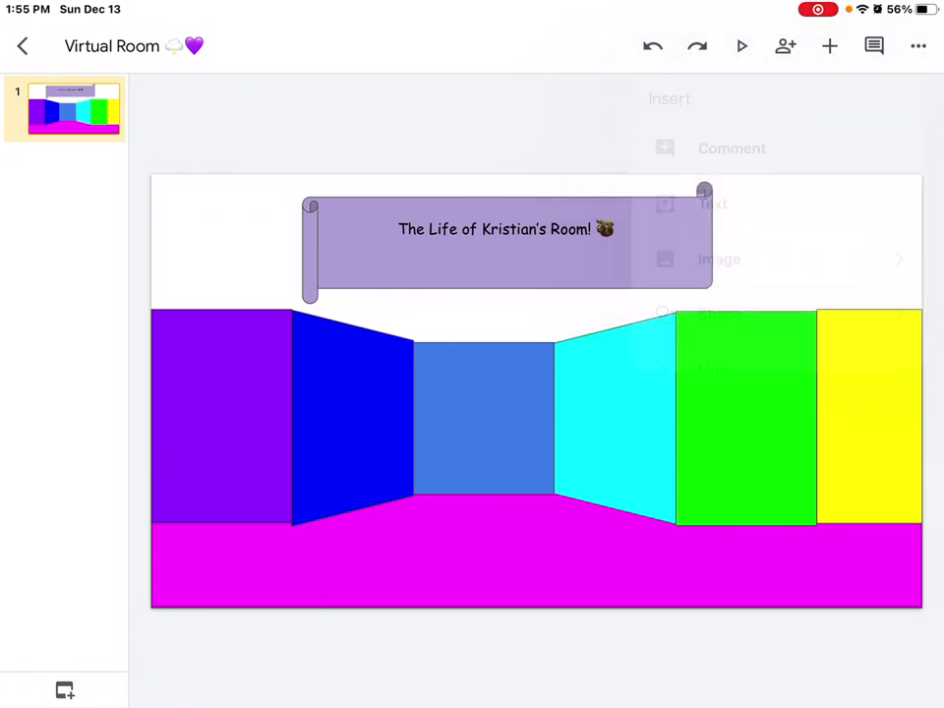
text(Fo)
key(BackSpace)
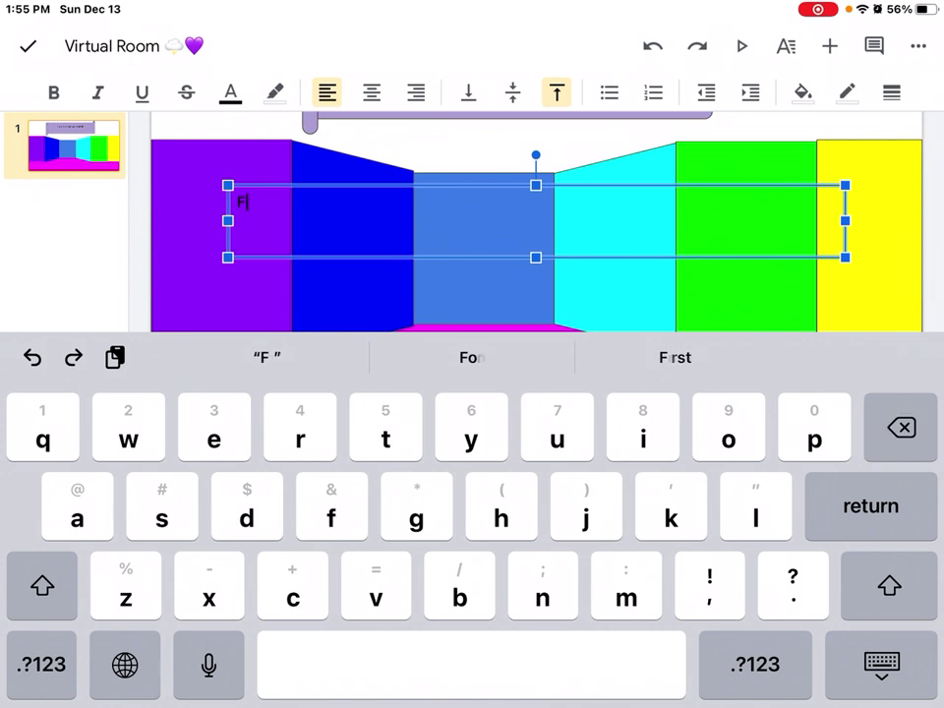
key(BackSpace)
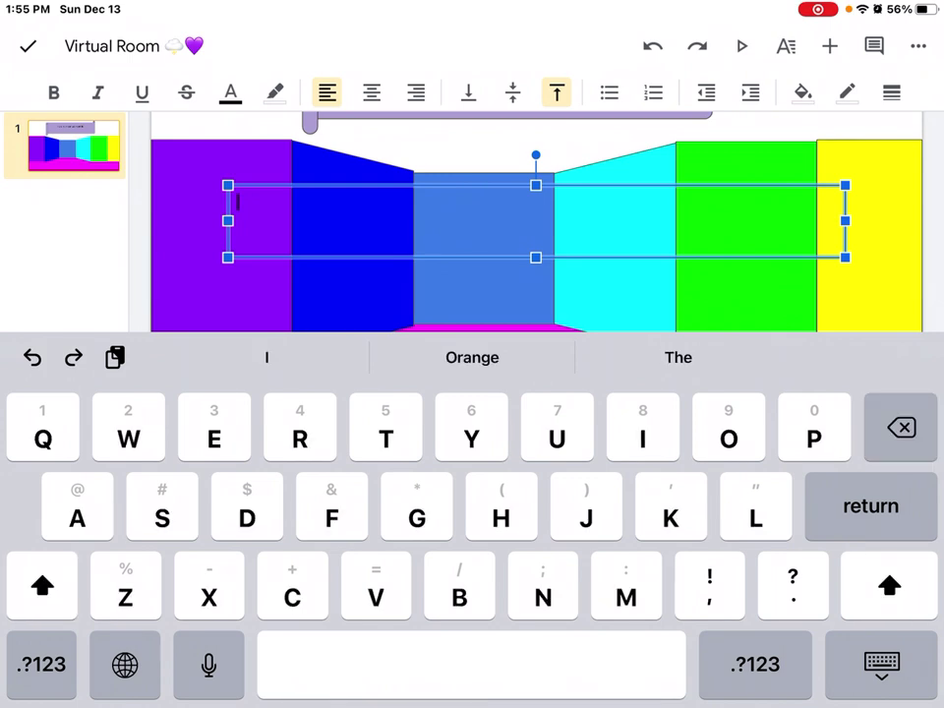
text(Foo)
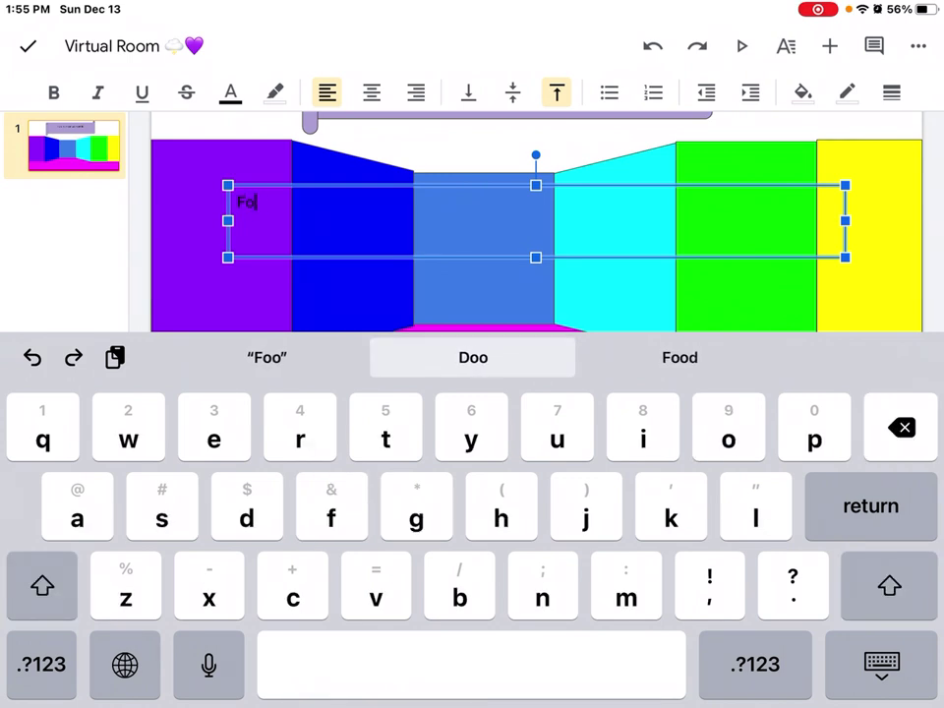
key(BackSpace)
key(BackSpace)
text(OOD)
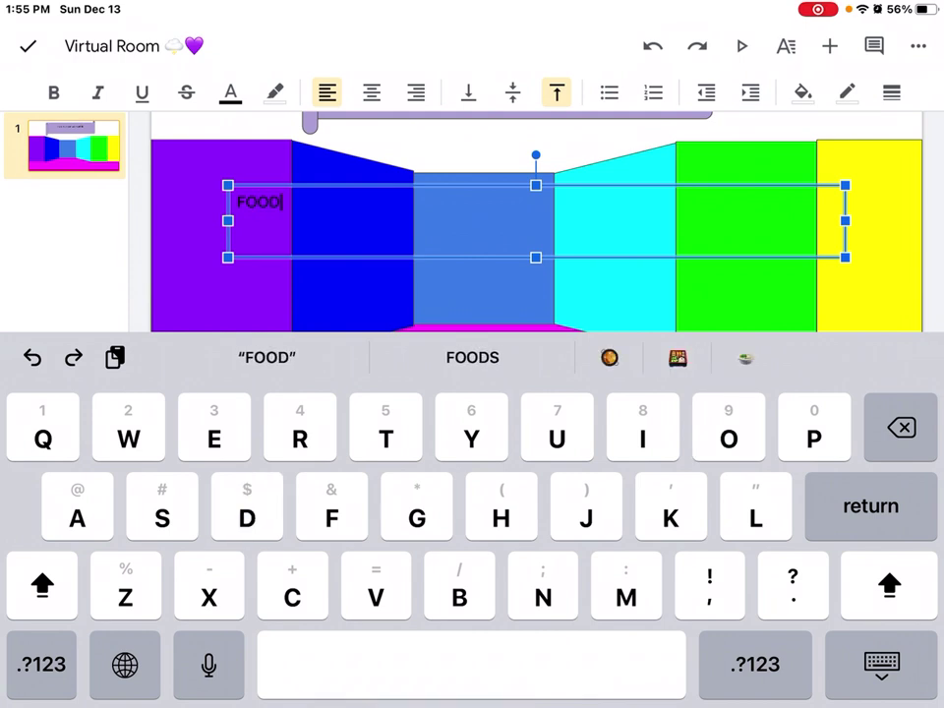
click(882, 664)
- Shrink the FOOD box onto the purple wall and select its text
mouse_move(845, 425)
mouse_down()
mouse_move(286, 415)
mouse_move(318, 410)
mouse_up()
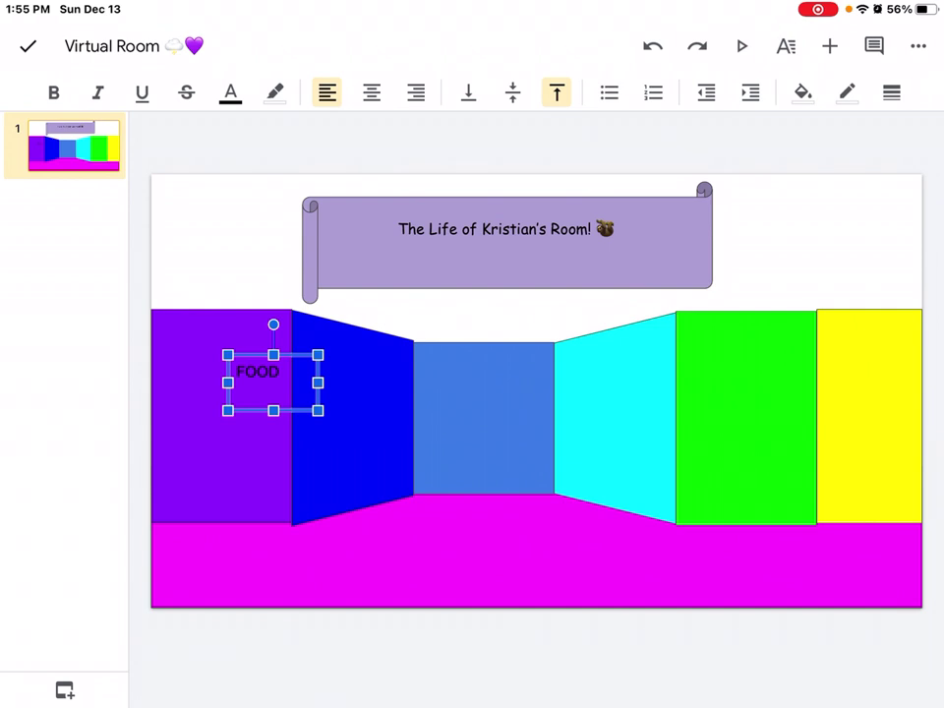
click(257, 371)
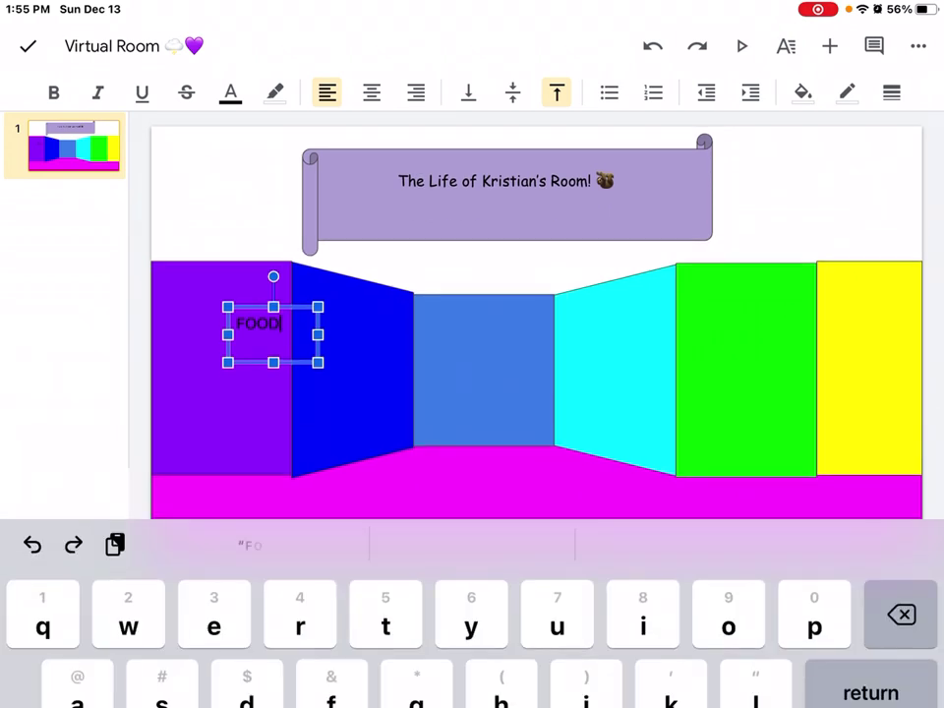
drag(283, 202, 236, 201)
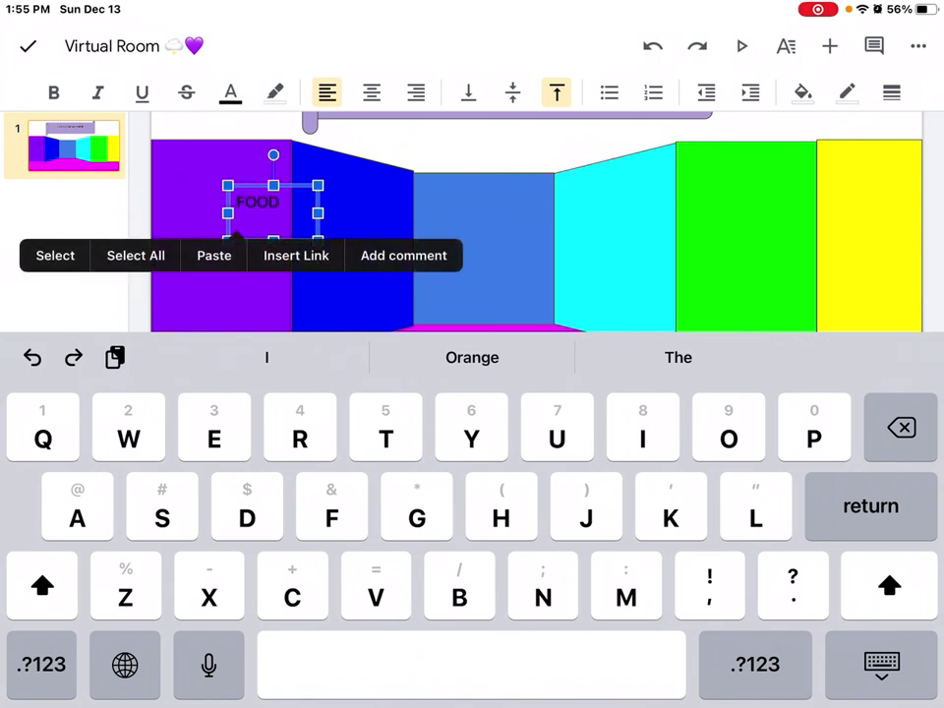
- Set the FOOD label's font to Comic Sans MS
click(55, 256)
click(786, 47)
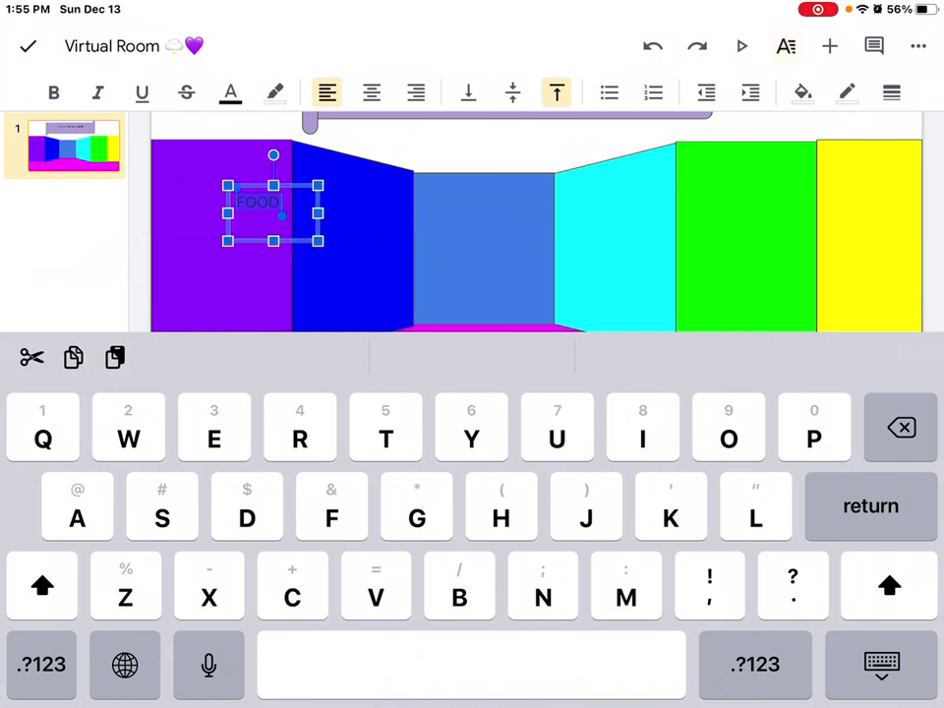
click(777, 204)
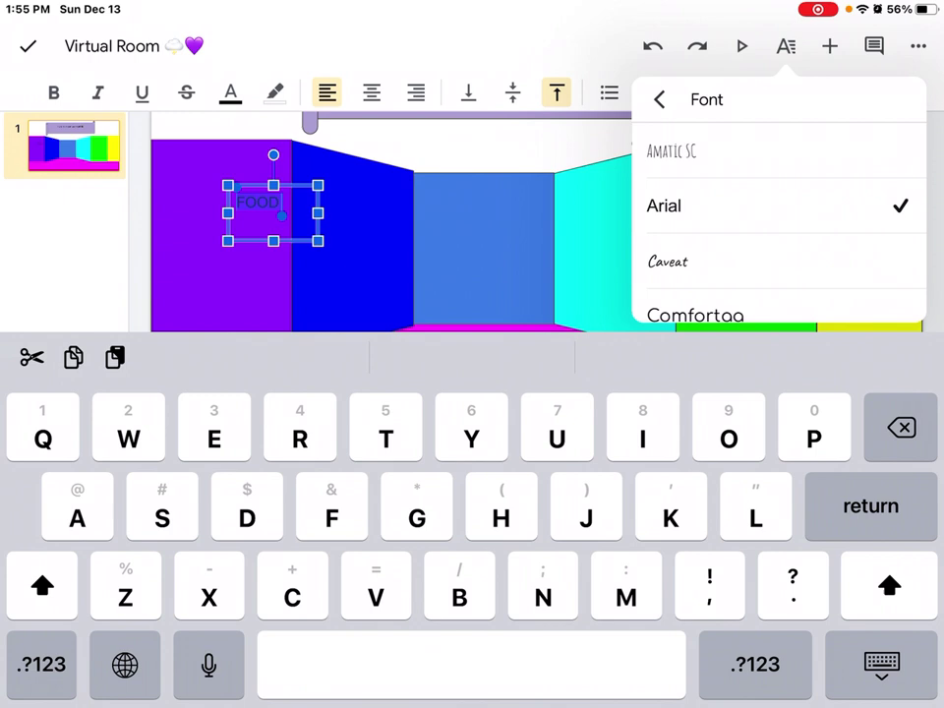
scroll(777, 226, down, 3)
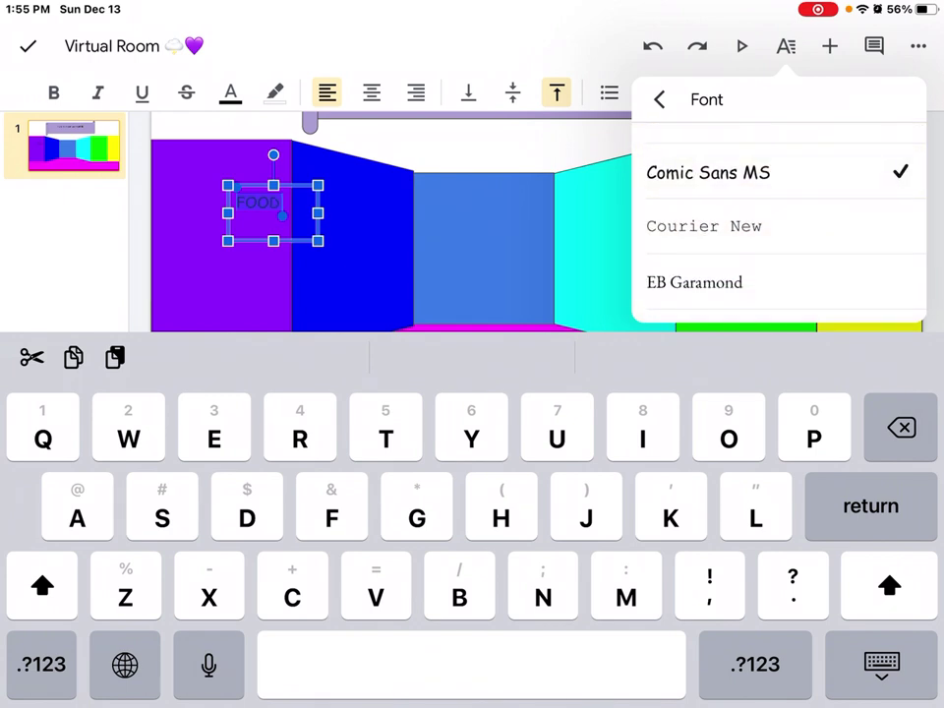
click(881, 664)
click(27, 47)
- Move the FOOD label to the top of the purple wall and centre its text
click(258, 371)
drag(257, 378, 198, 345)
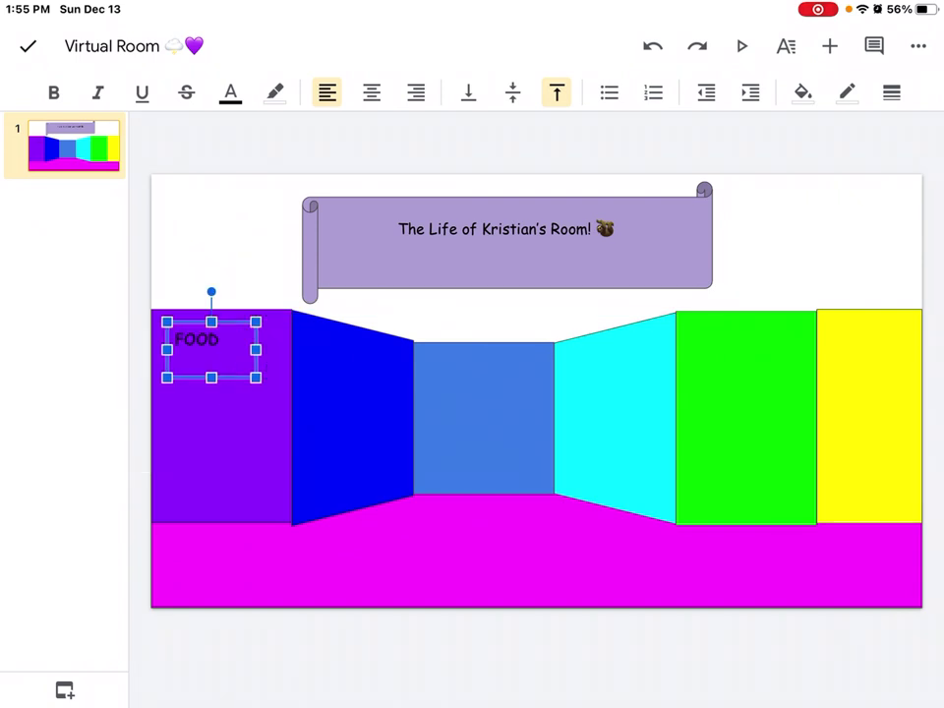
click(27, 47)
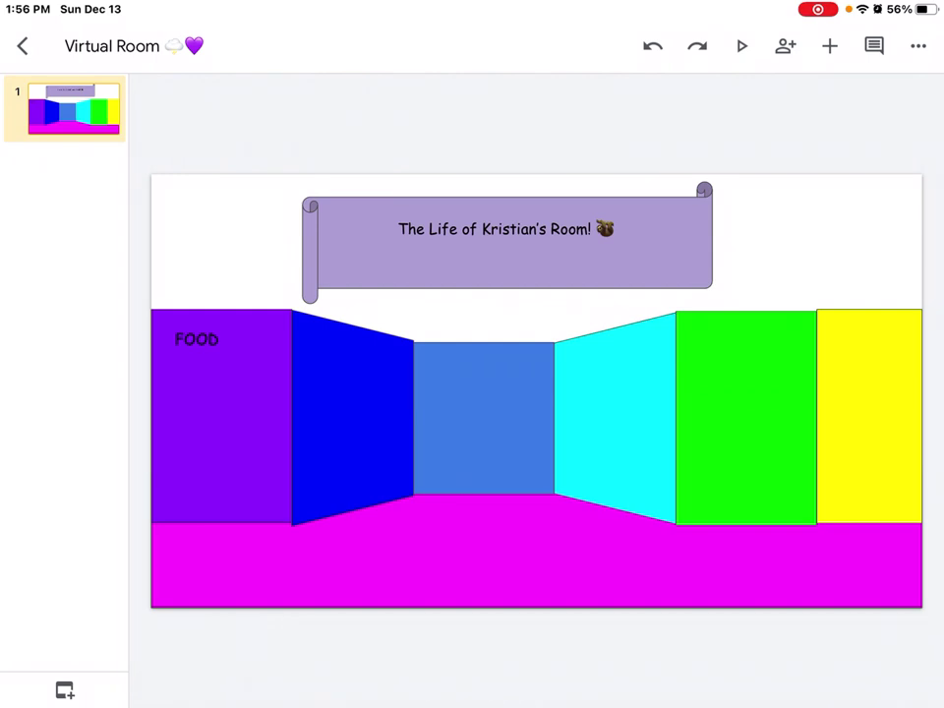
click(196, 339)
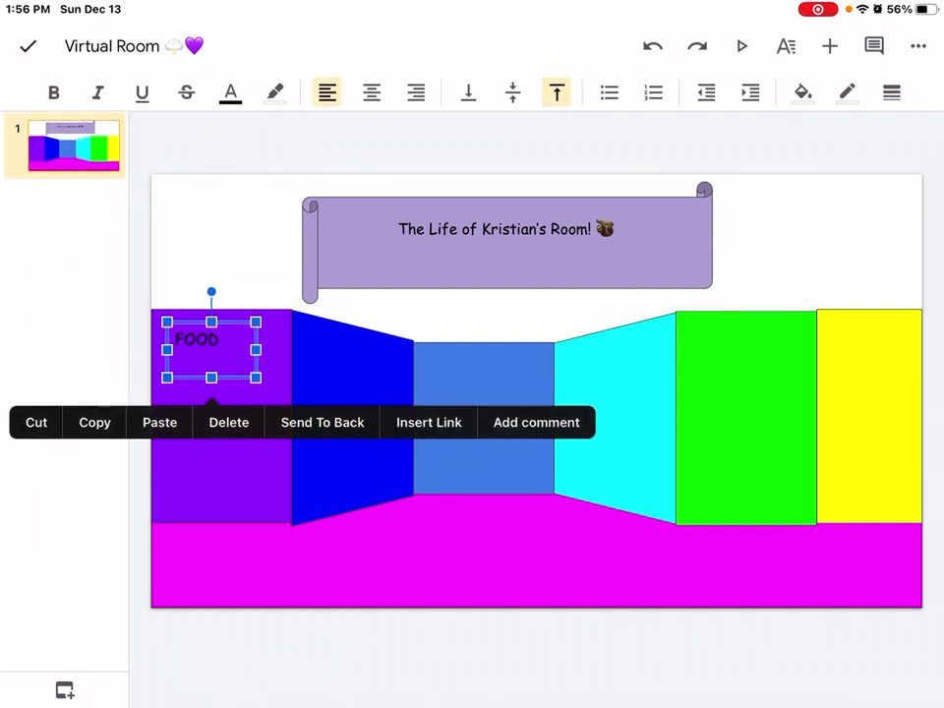
click(372, 92)
click(27, 45)
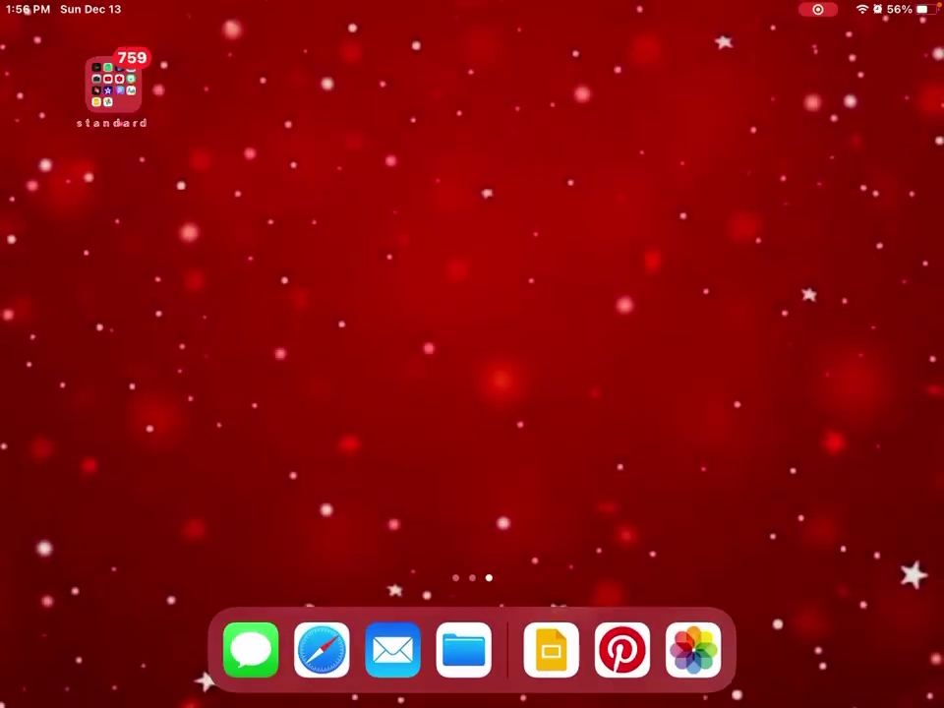
click(622, 651)
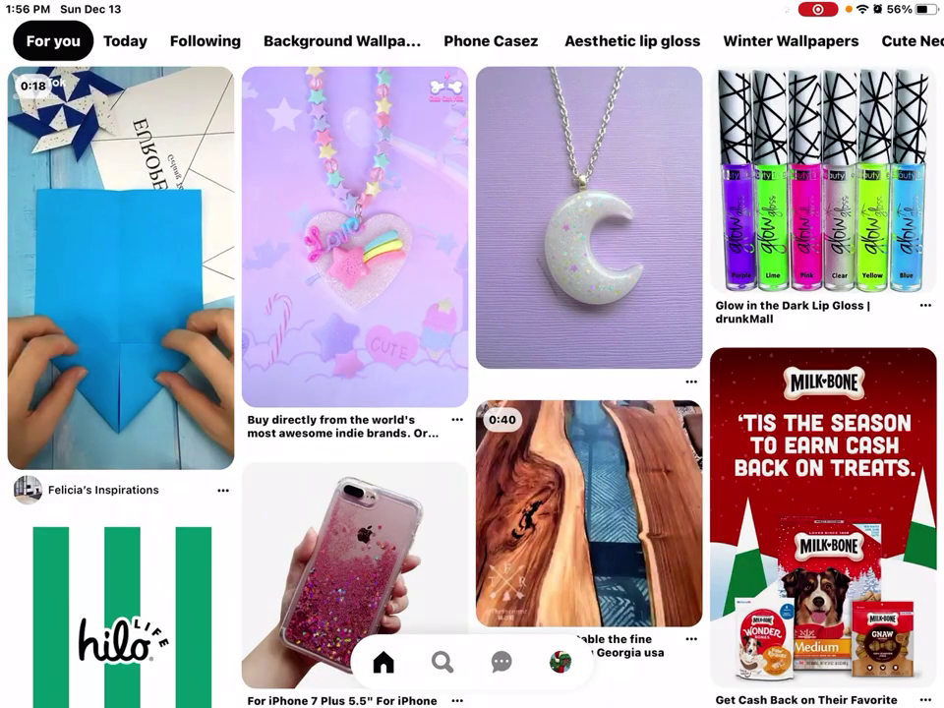
- Search Pinterest for 'chessburg' and browse the burger results
click(442, 662)
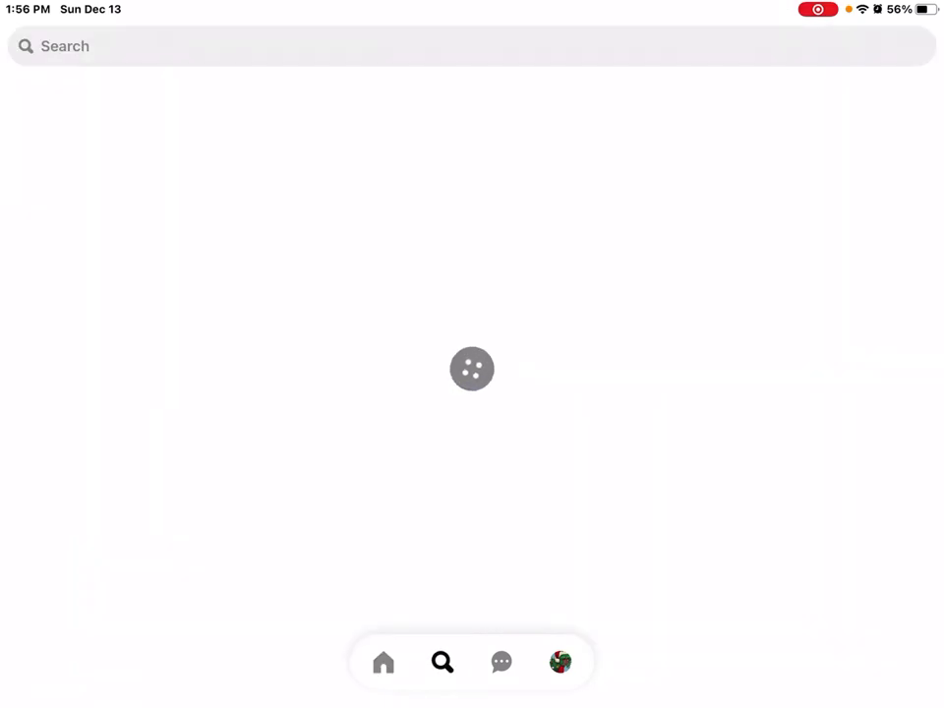
click(472, 46)
text(chessb)
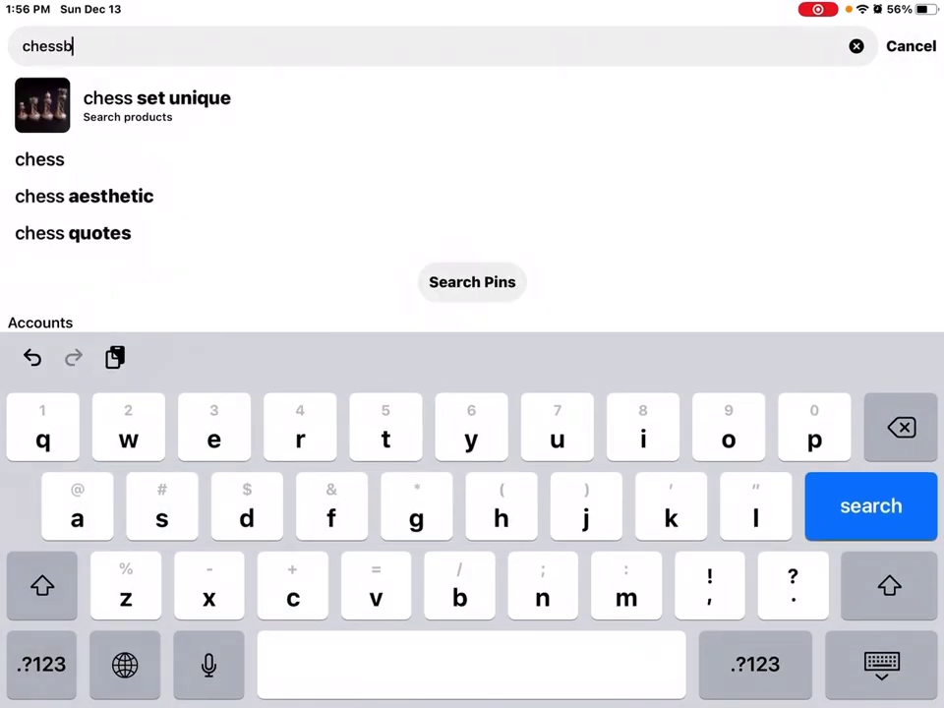
text(urger)
click(72, 126)
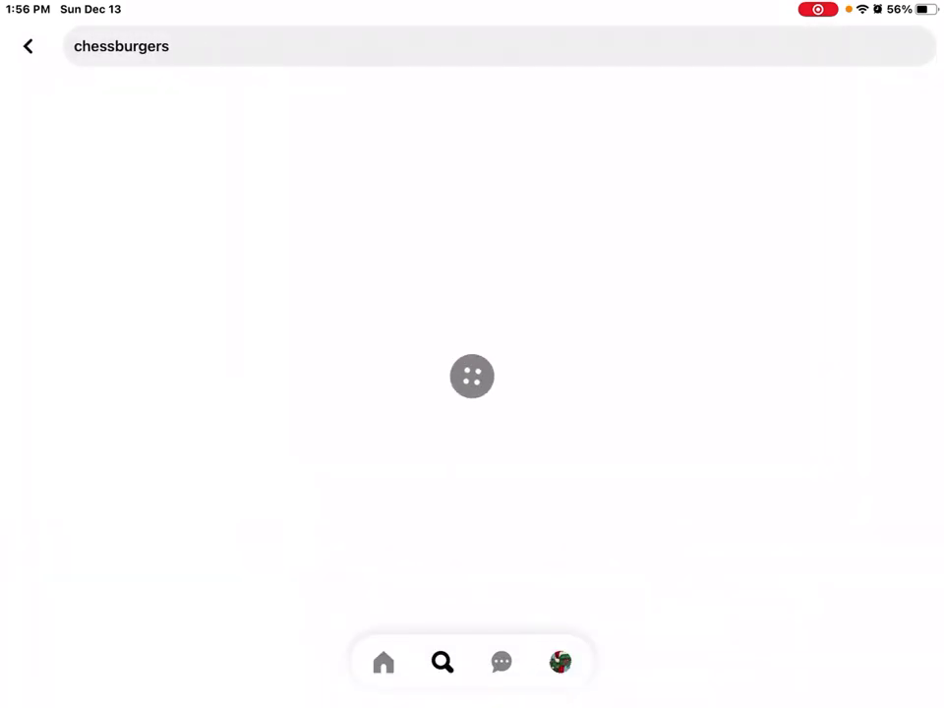
scroll(472, 393, down, 10)
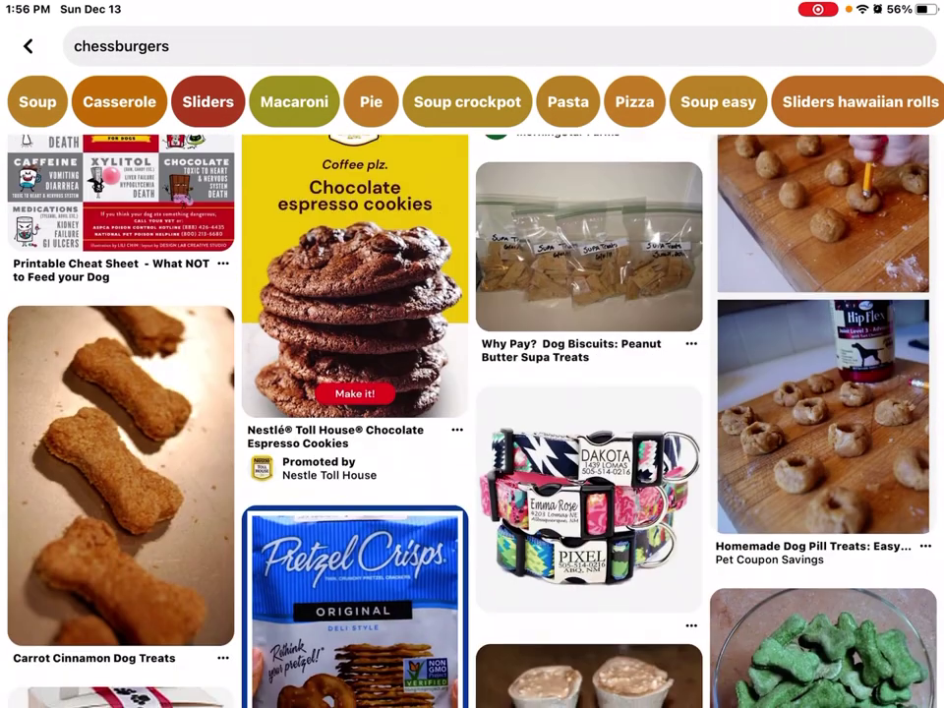
scroll(472, 393, down, 3)
scroll(472, 394, up, 5)
- Search the saved pins for FOOD and open the FOOD board
click(560, 662)
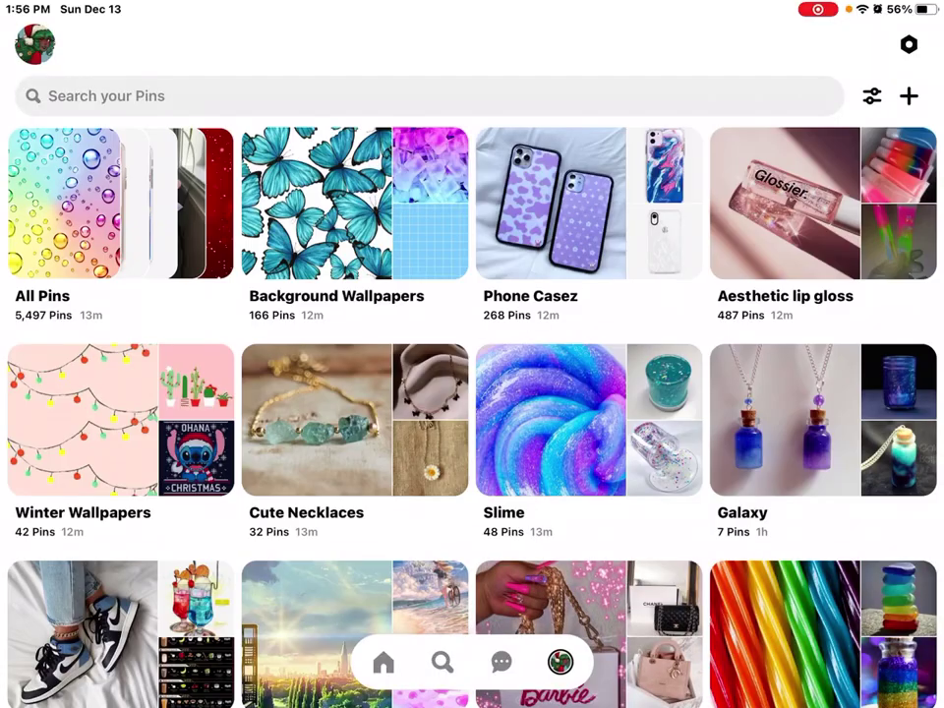
click(197, 96)
text(WinFOO)
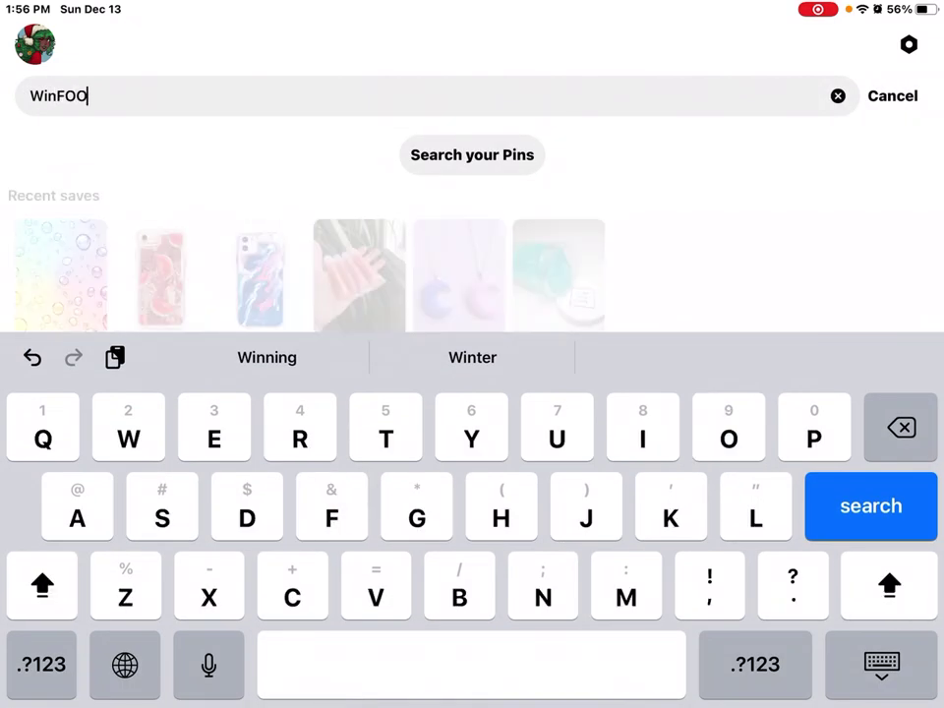
key(BackSpace)
key(BackSpace)
key(BackSpace)
text(F)
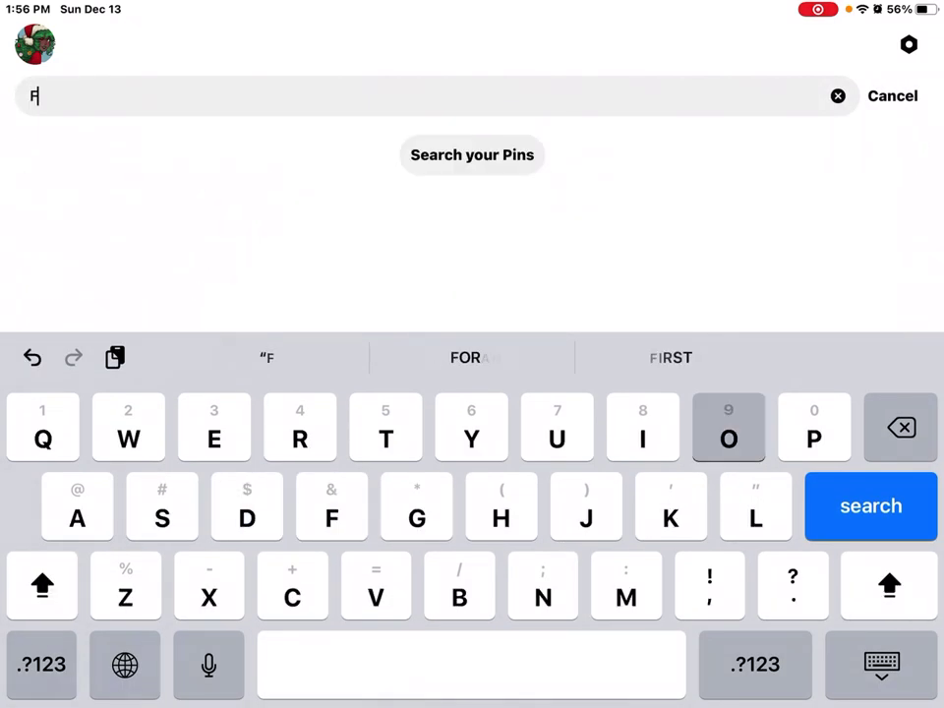
text(OOD)
key(Return)
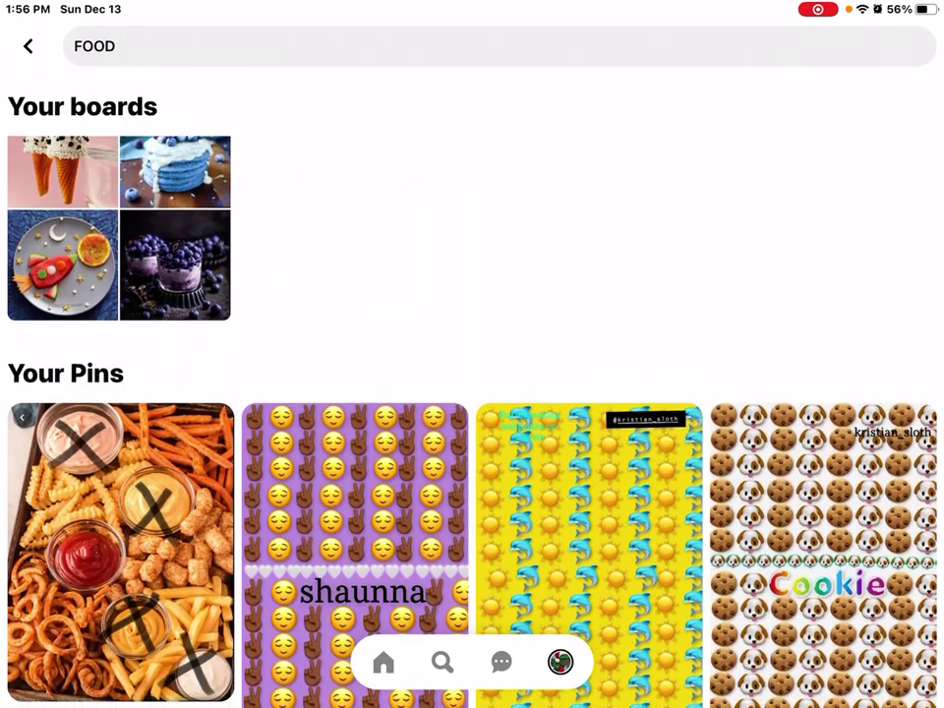
click(119, 226)
- Browse the FOOD board and preview The McWhopper Recipe pin
scroll(473, 442, down, 2)
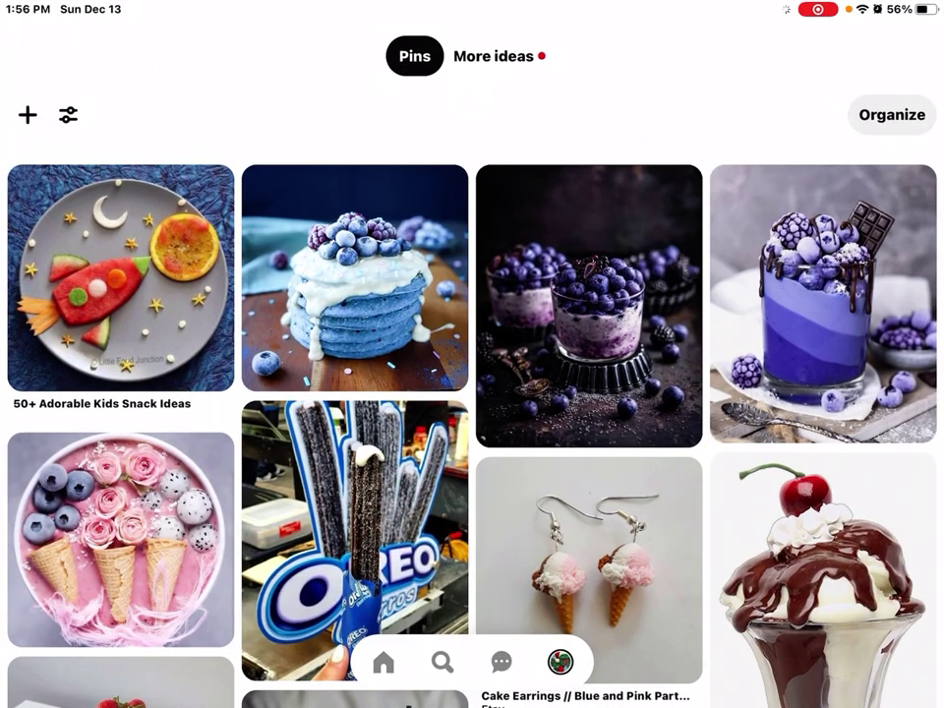
scroll(472, 442, down, 4)
scroll(472, 442, down, 5)
scroll(472, 443, down, 4)
scroll(472, 443, down, 10)
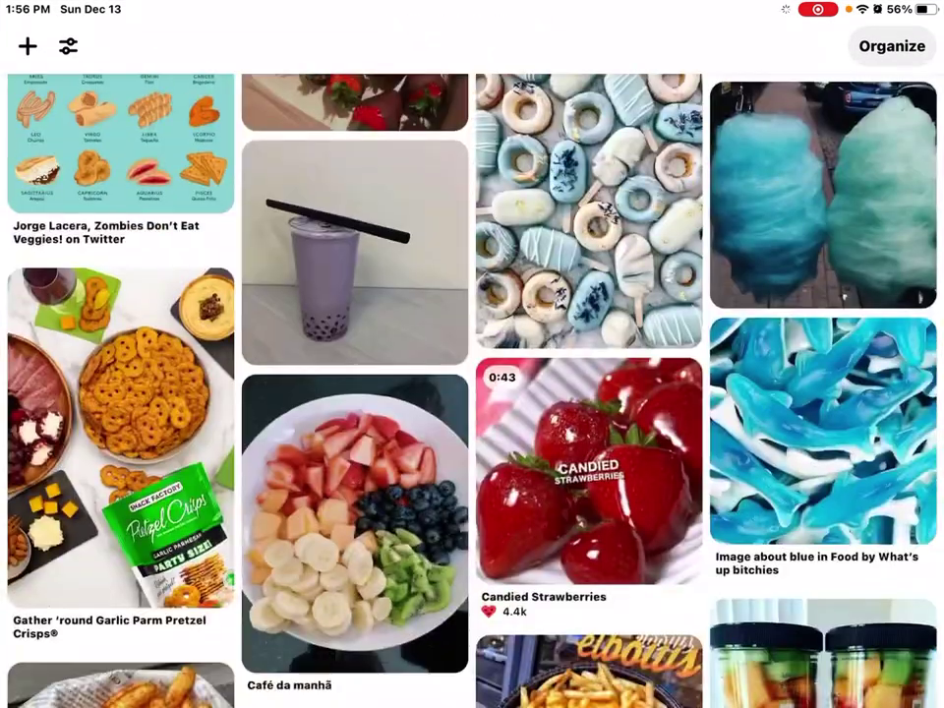
scroll(472, 442, down, 5)
scroll(472, 443, up, 2)
scroll(472, 443, down, 3)
scroll(472, 442, down, 10)
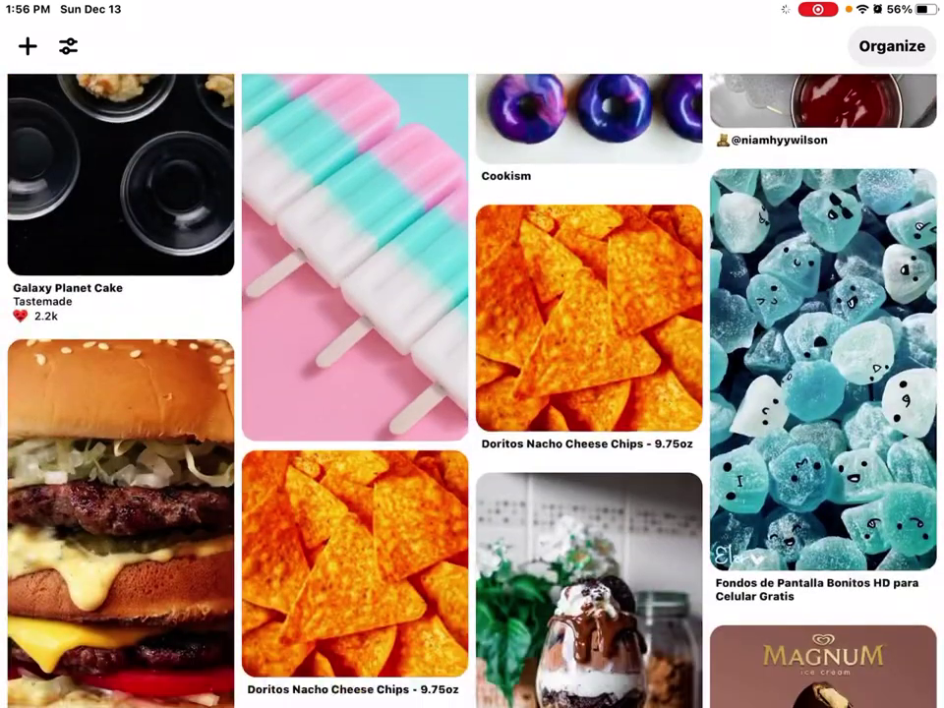
scroll(472, 443, down, 6)
scroll(472, 442, up, 1)
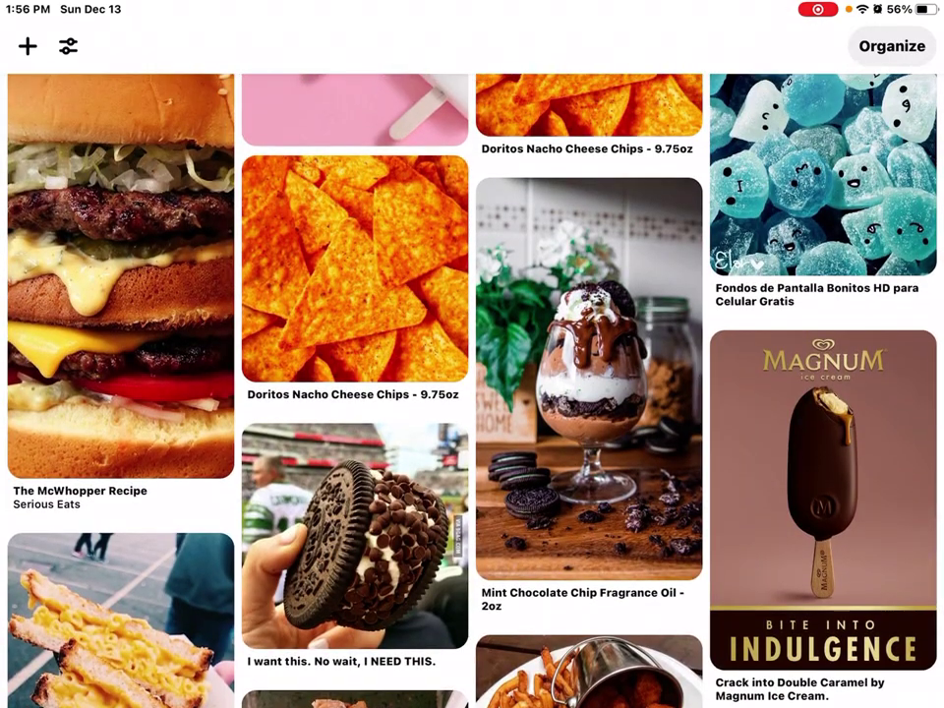
click(120, 275)
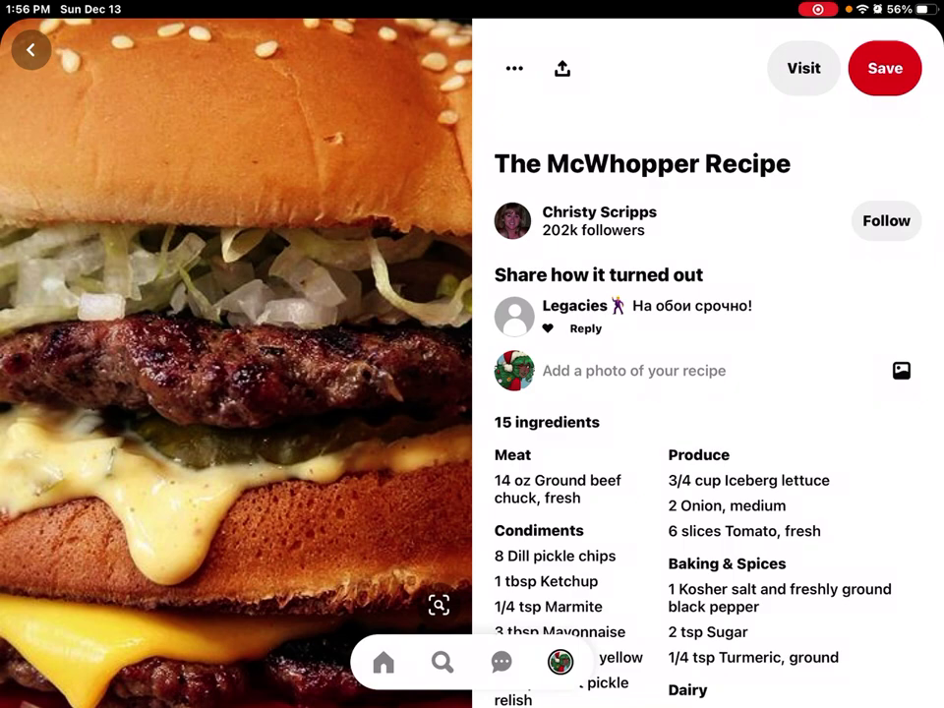
click(31, 49)
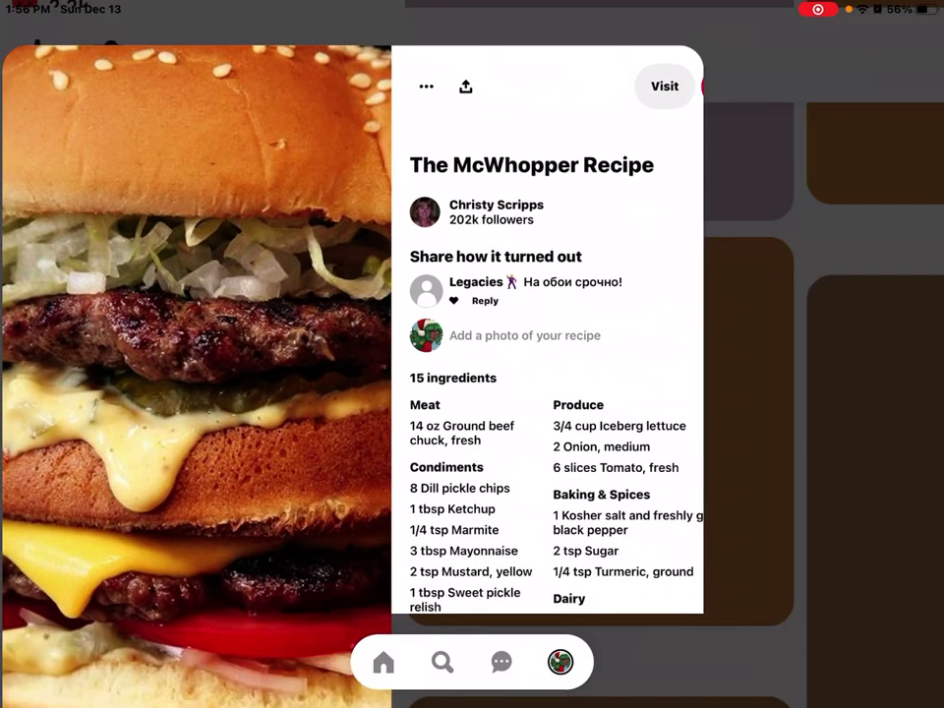
- Scroll further down the FOOD board and preview the Big Mac Sliders pin
scroll(472, 394, down, 3)
scroll(472, 393, down, 3)
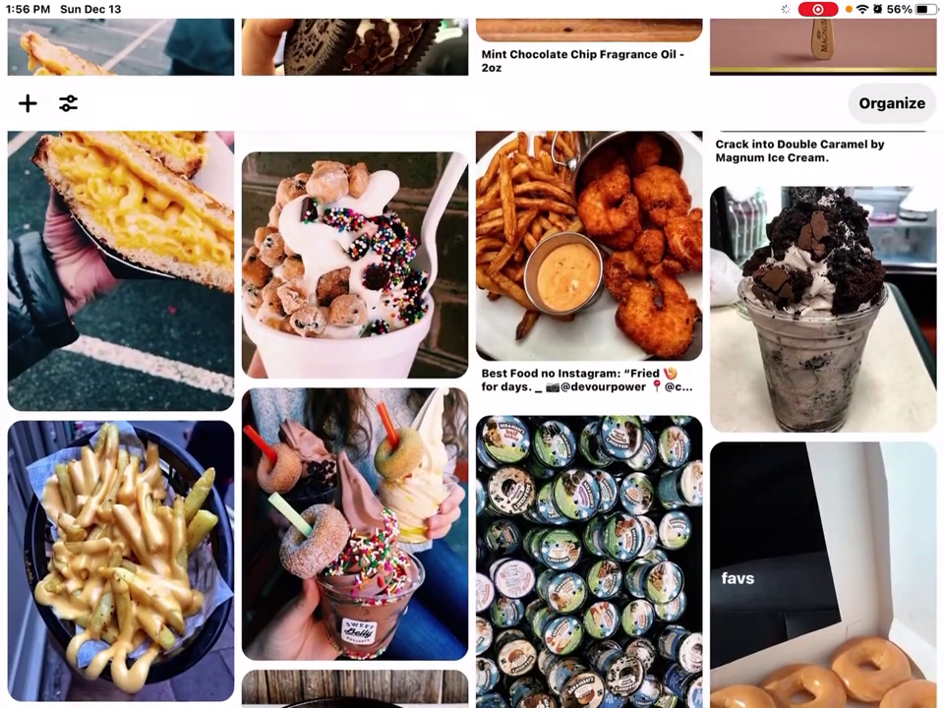
scroll(472, 393, down, 5)
scroll(473, 393, down, 3)
scroll(472, 394, up, 1)
scroll(472, 394, down, 3)
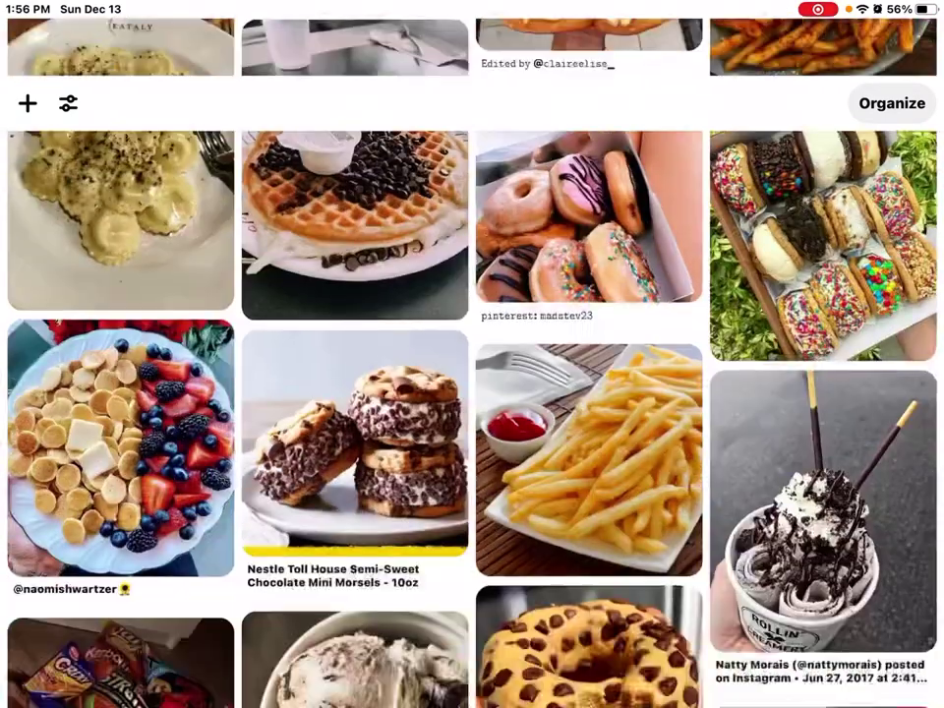
scroll(472, 394, down, 2)
scroll(472, 394, down, 1)
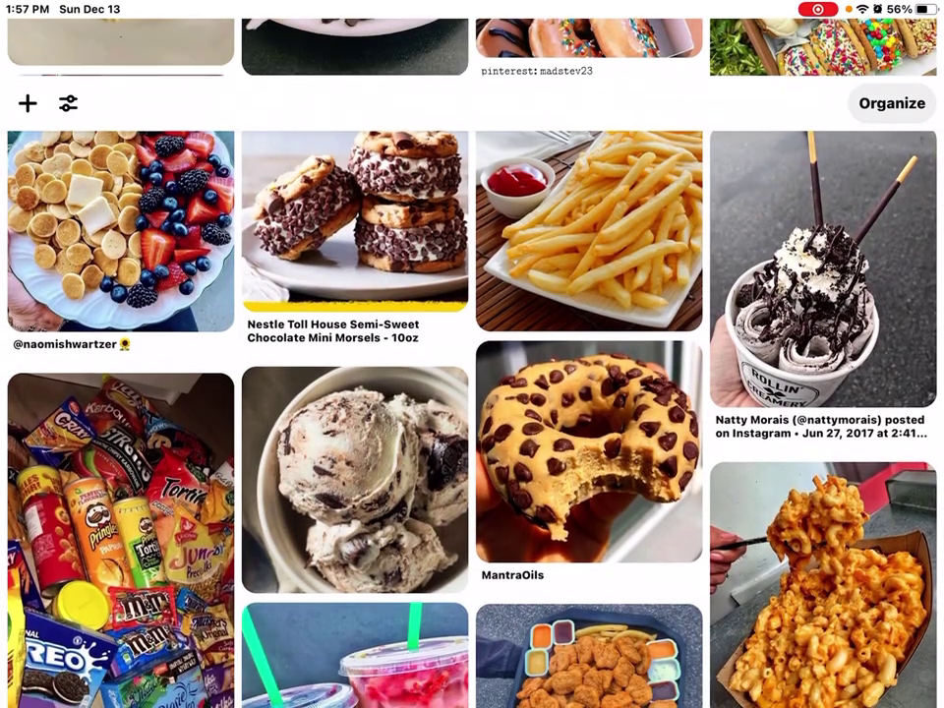
scroll(472, 394, down, 1)
scroll(472, 393, up, 1)
scroll(472, 393, down, 6)
scroll(472, 393, down, 4)
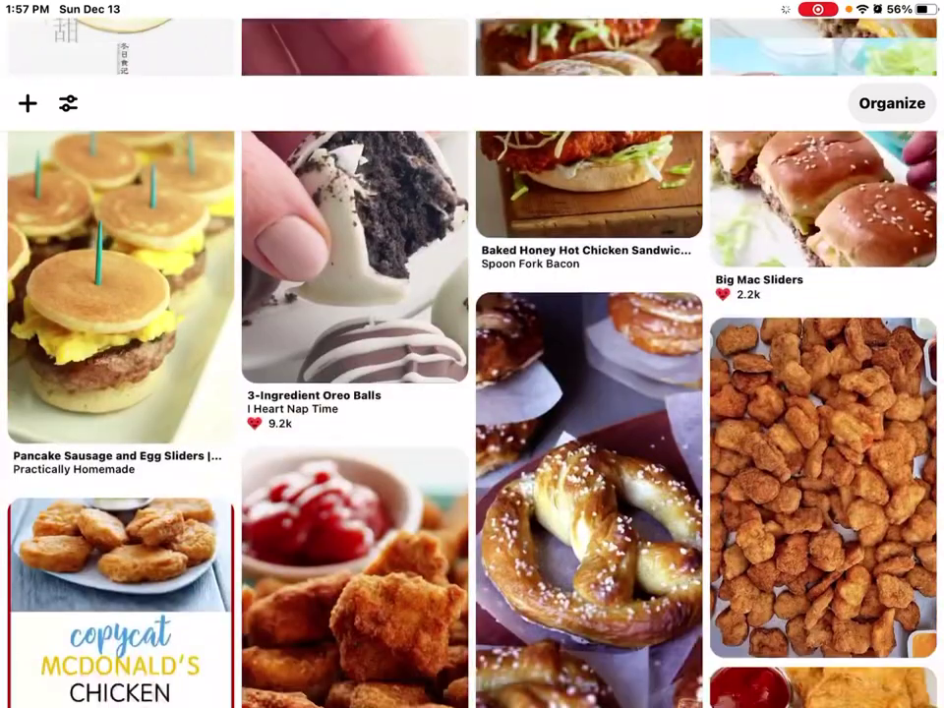
scroll(473, 394, up, 3)
click(824, 443)
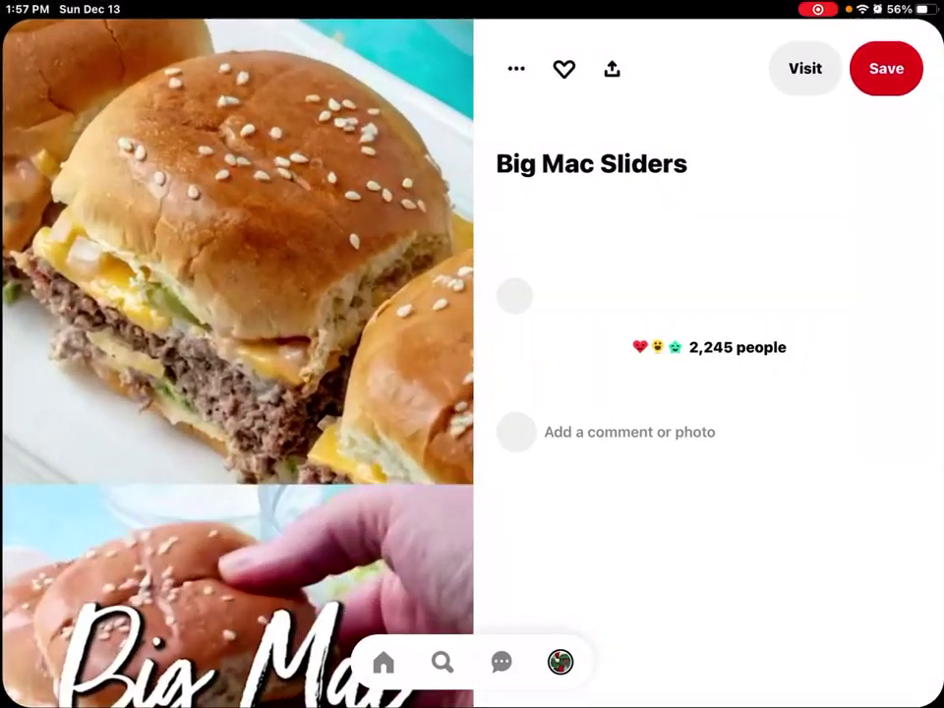
click(30, 46)
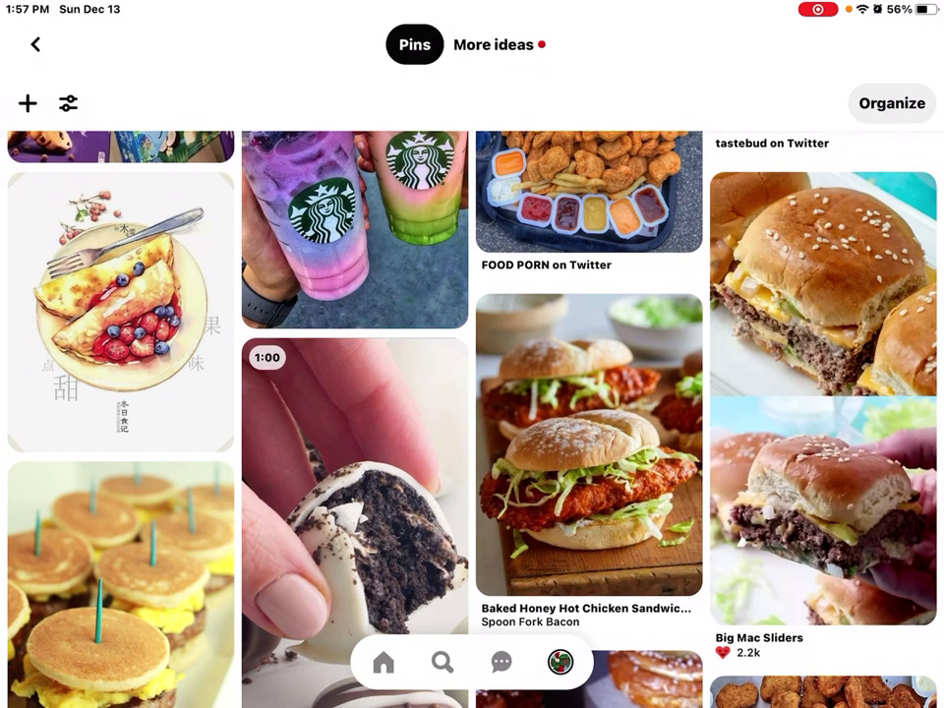
- Screenshot the board, crop it to the Big Mac Sliders photo, and save it to Photos
key(super+shift+4)
drag(108, 364, 654, 364)
drag(745, 91, 745, 220)
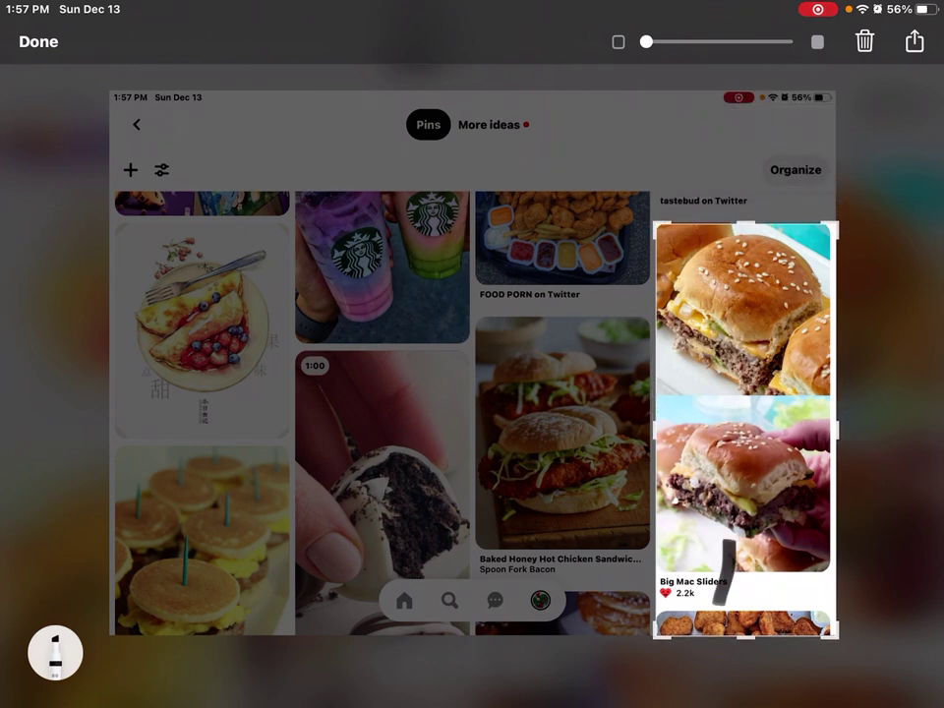
drag(745, 637, 744, 393)
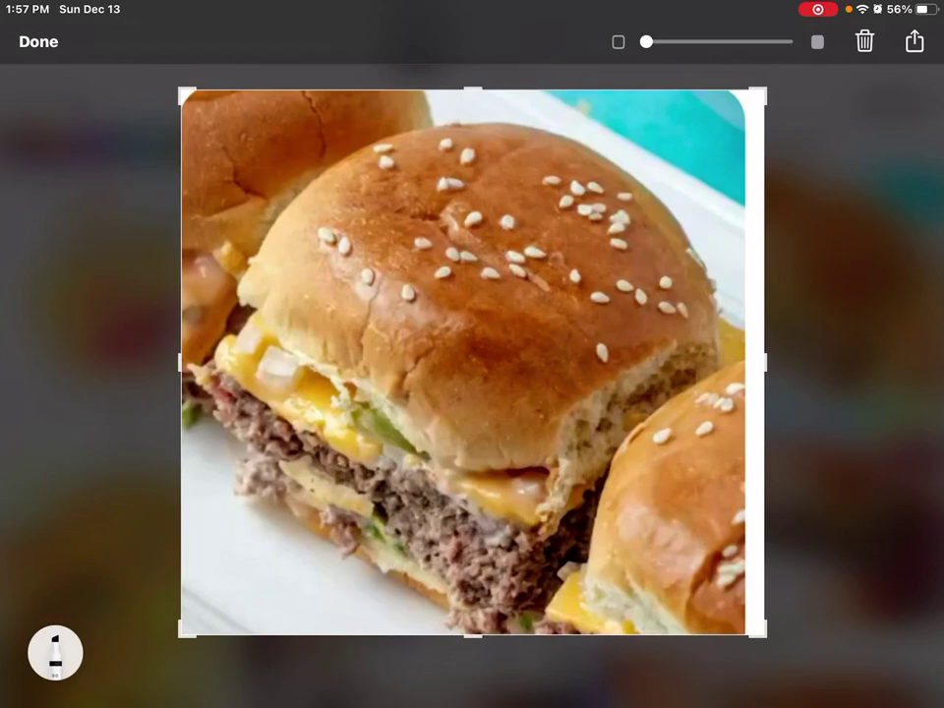
click(41, 42)
click(158, 90)
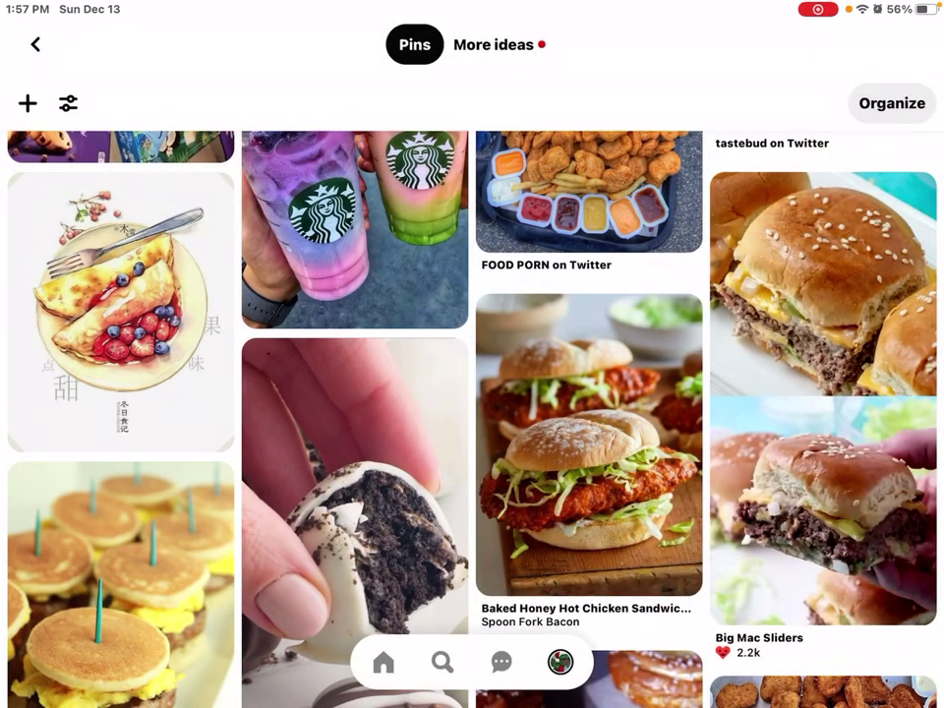
- Insert the cropped burger photo from Photos into the Virtual Room slide
drag(472, 703, 472, 393)
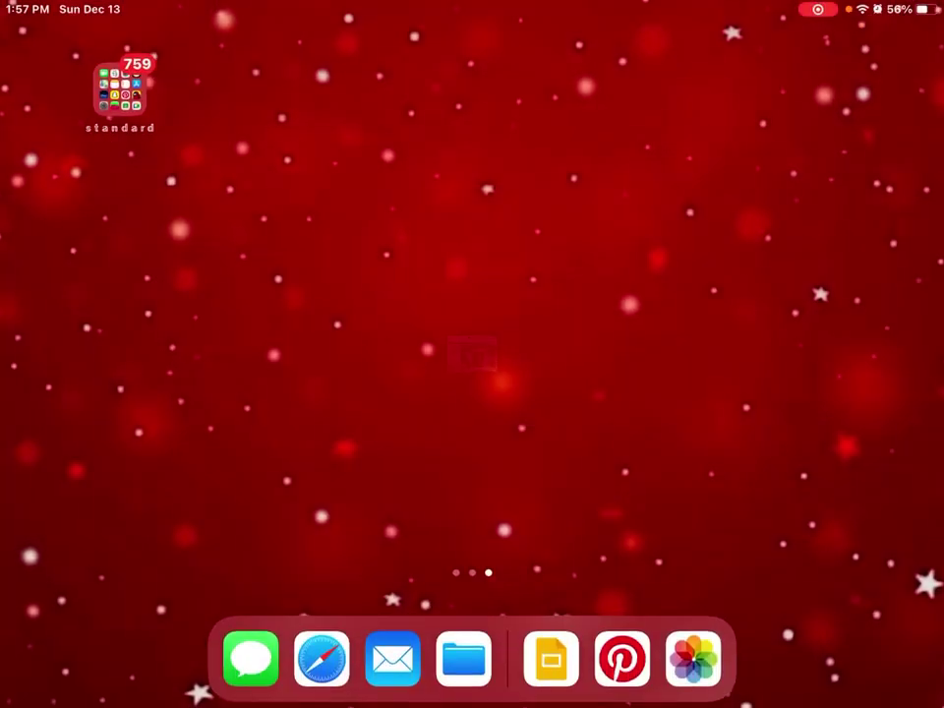
click(550, 657)
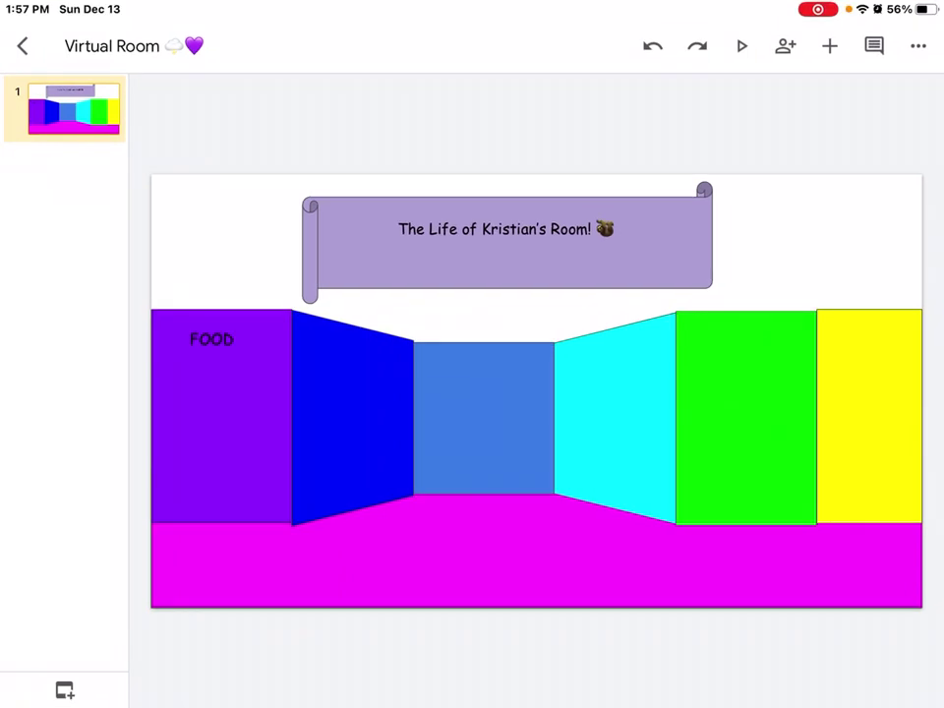
click(829, 45)
click(719, 257)
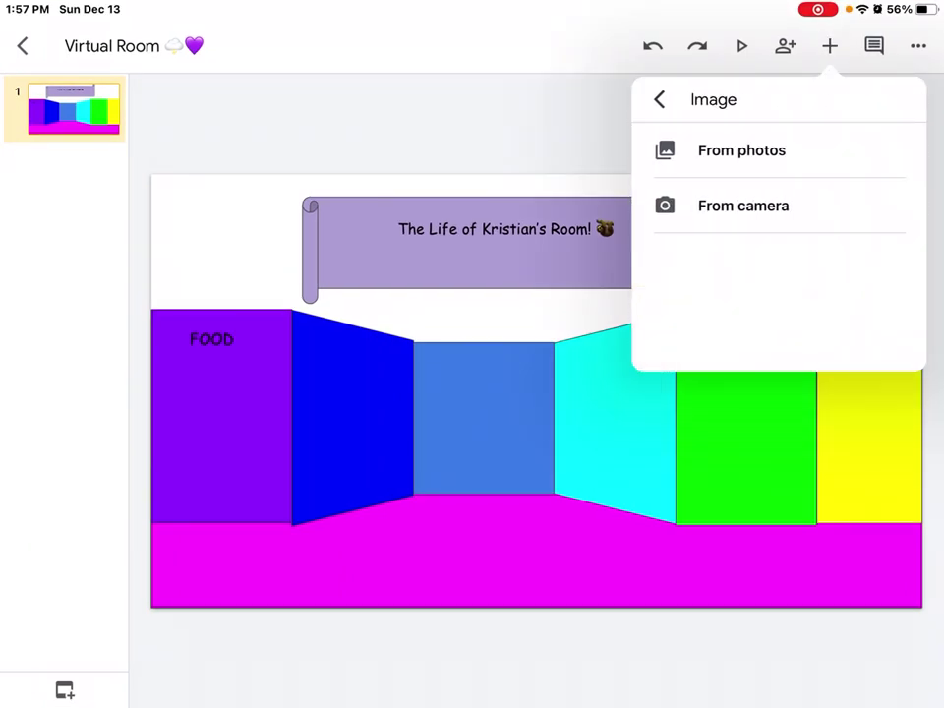
click(757, 150)
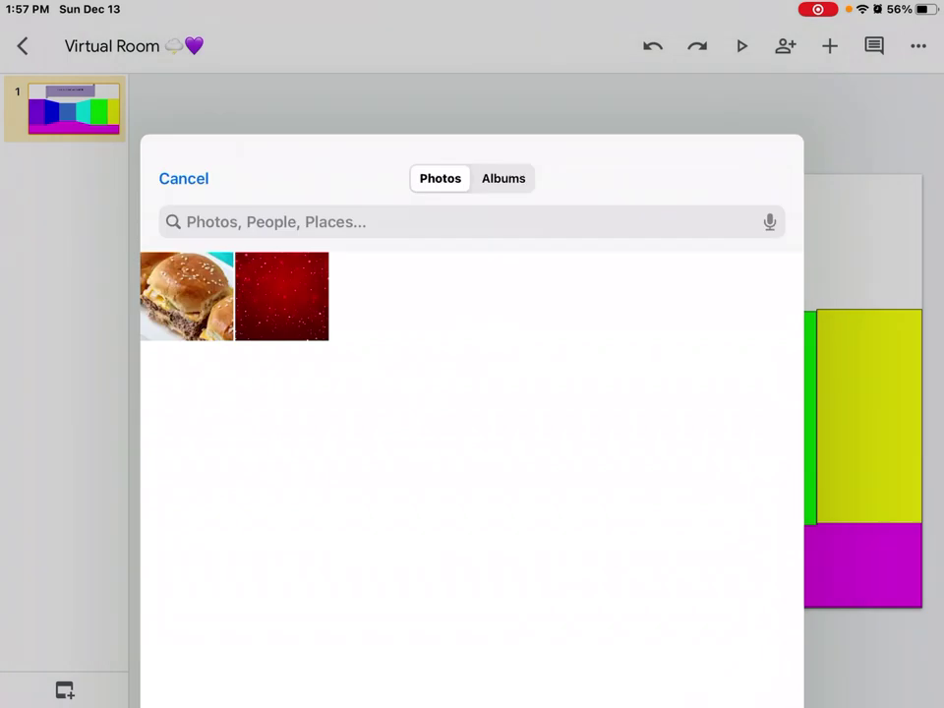
click(186, 296)
- Shrink the burger image and place it beneath FOOD on the purple wall
drag(740, 580, 455, 315)
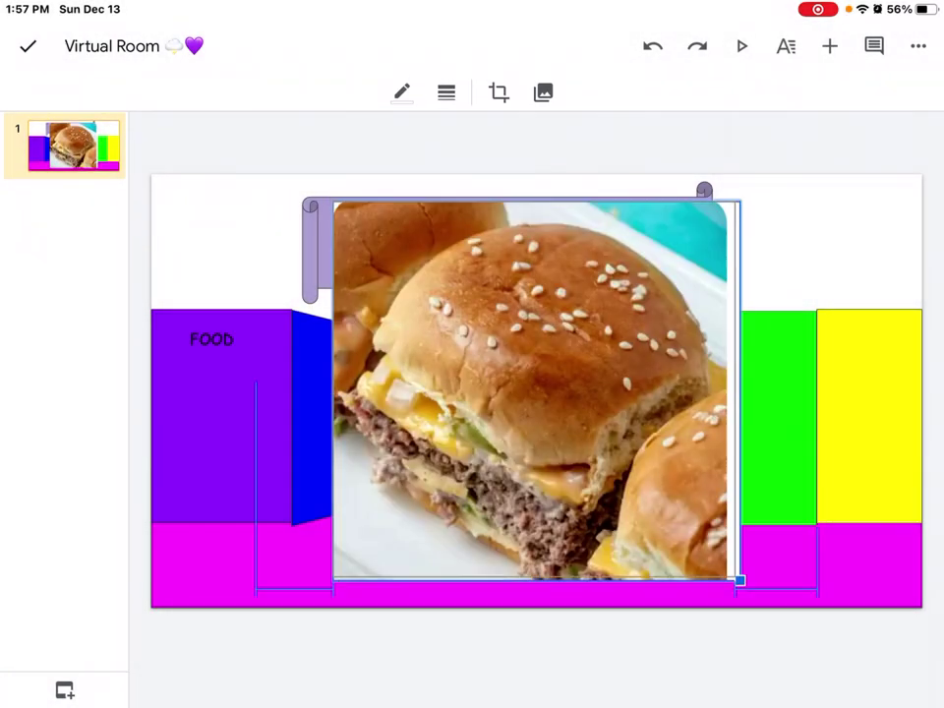
drag(393, 258, 221, 428)
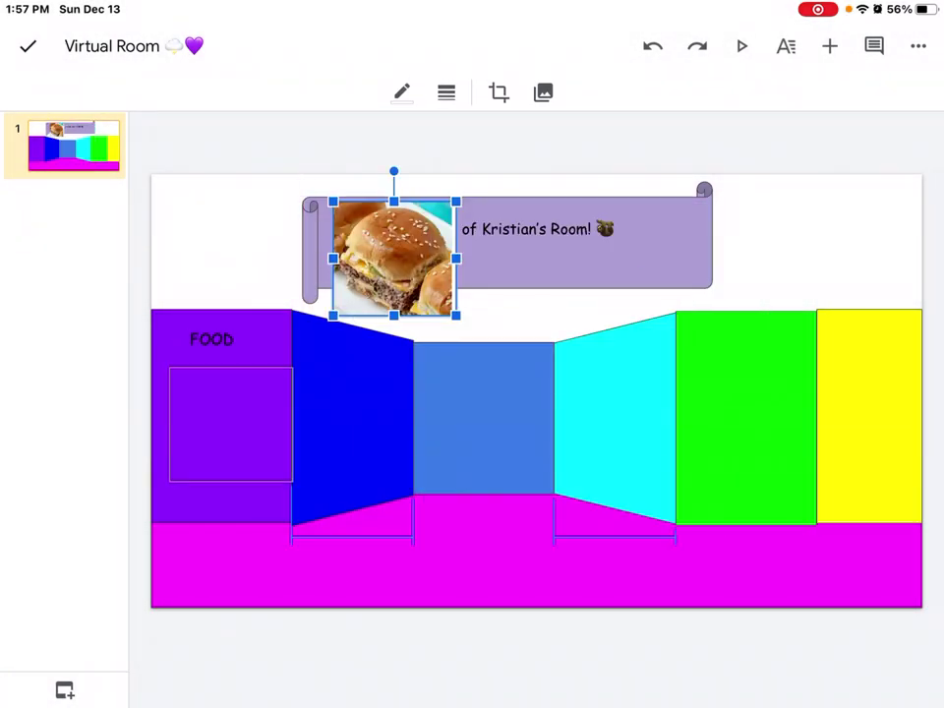
click(27, 45)
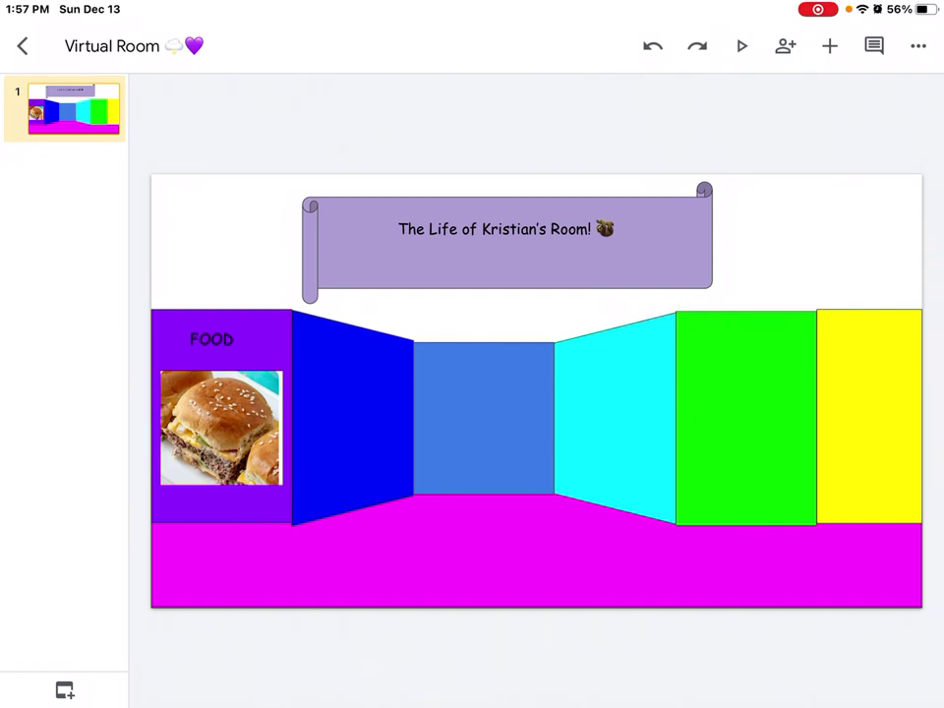
click(829, 45)
- Add a MOVIE text box, shrink it and move it onto the blue wall
click(712, 203)
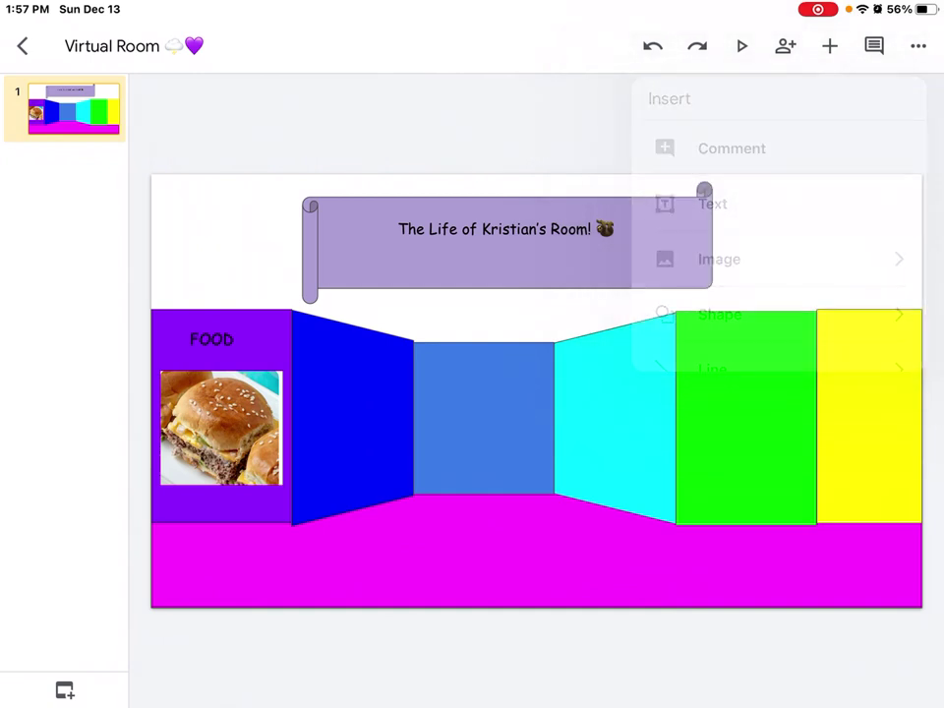
text(MOVI)
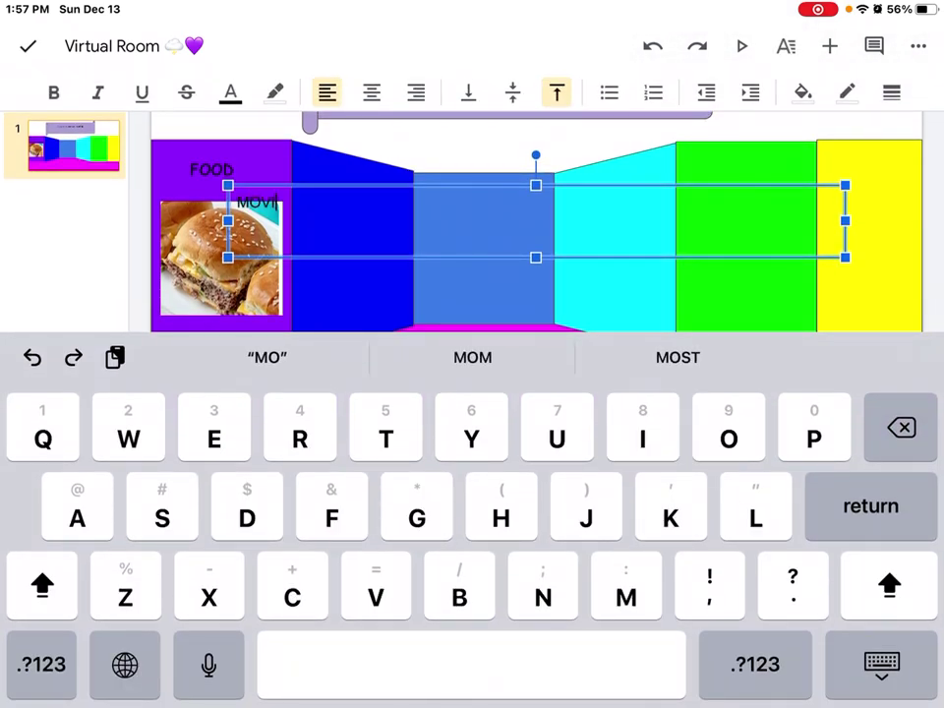
text(E)
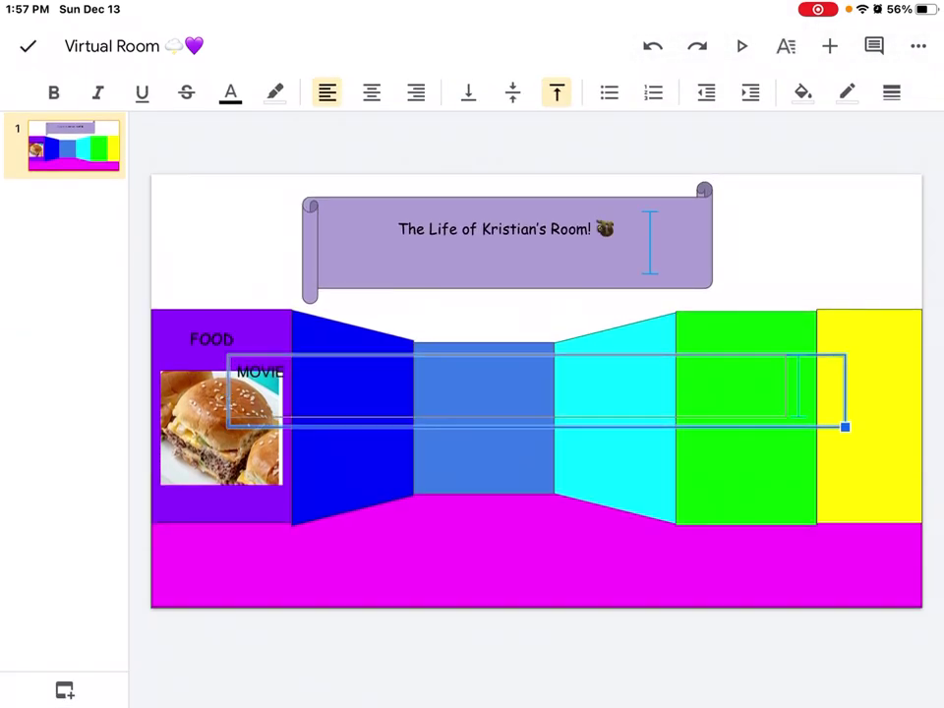
drag(845, 427, 334, 399)
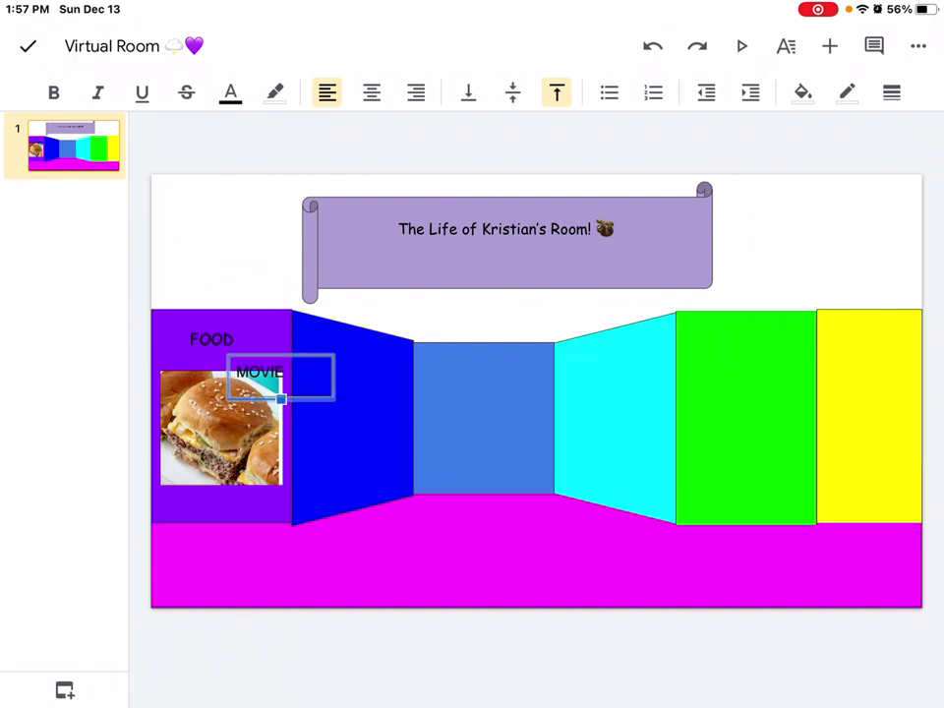
drag(280, 377, 349, 364)
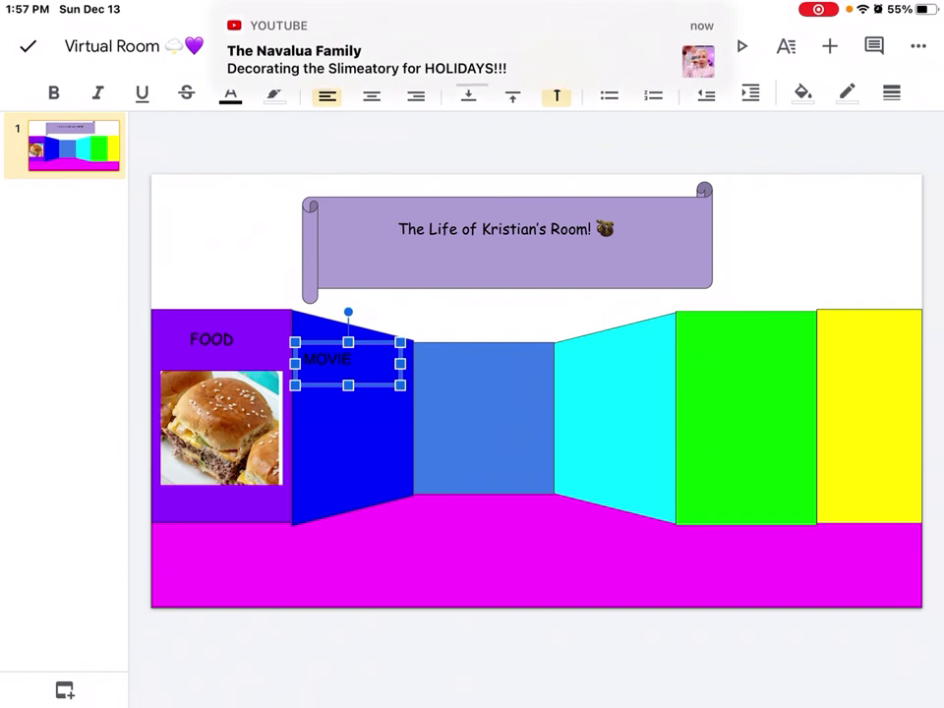
- Set the MOVIE label's font to Comic Sans MS
click(349, 364)
click(349, 361)
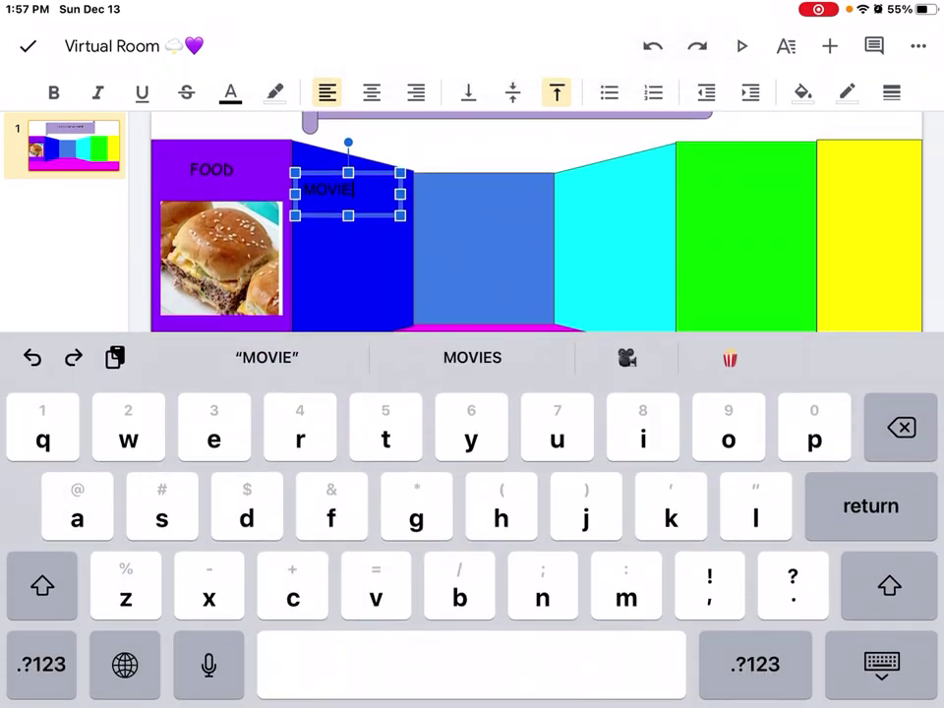
drag(334, 189, 305, 188)
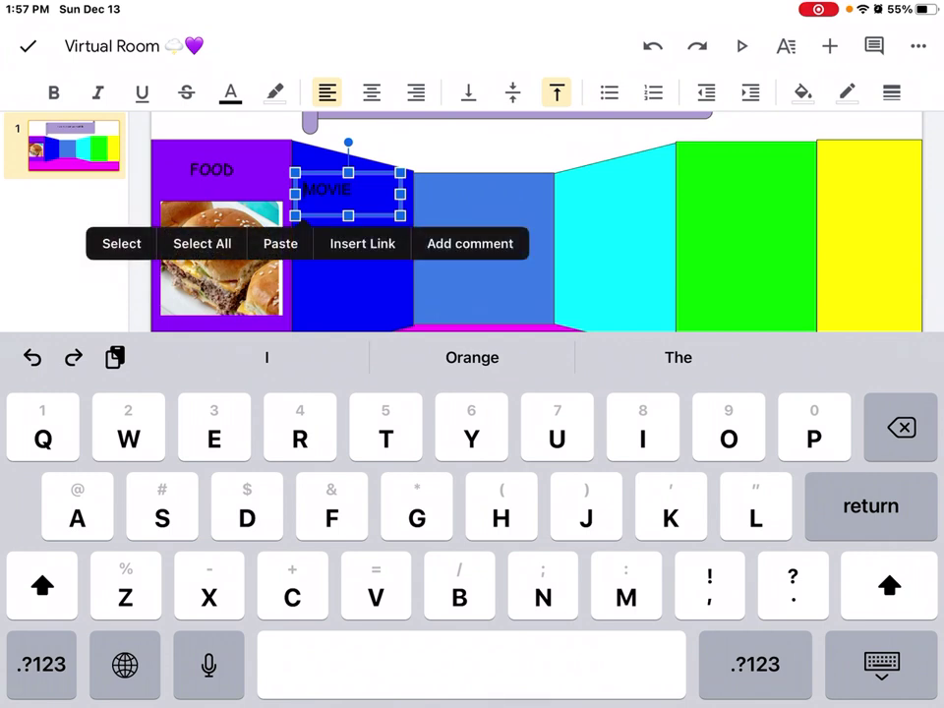
click(201, 243)
click(786, 46)
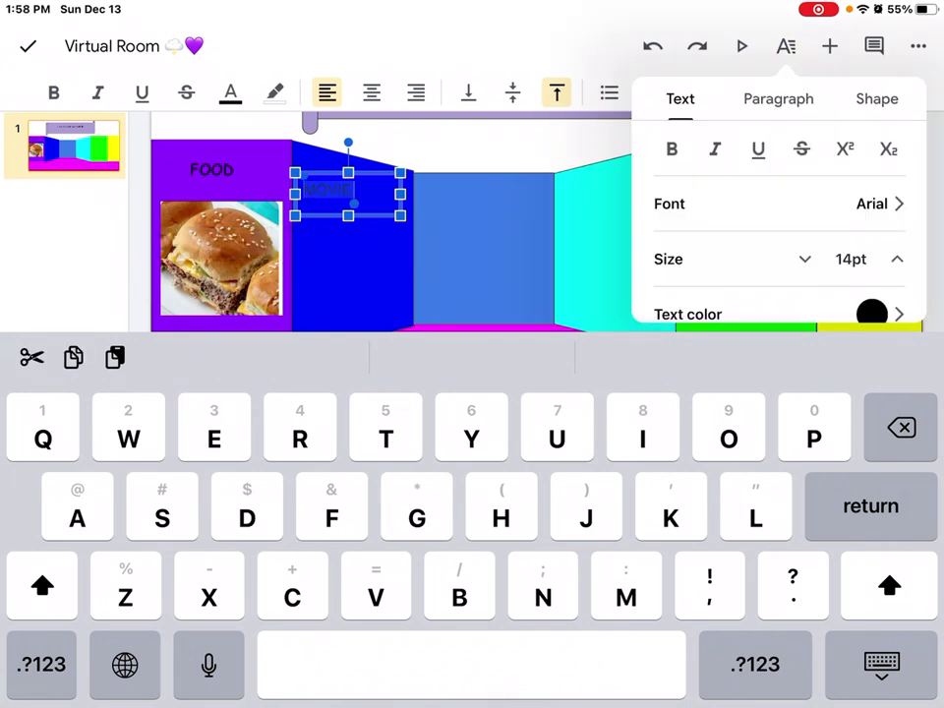
click(777, 204)
scroll(777, 227, down, 5)
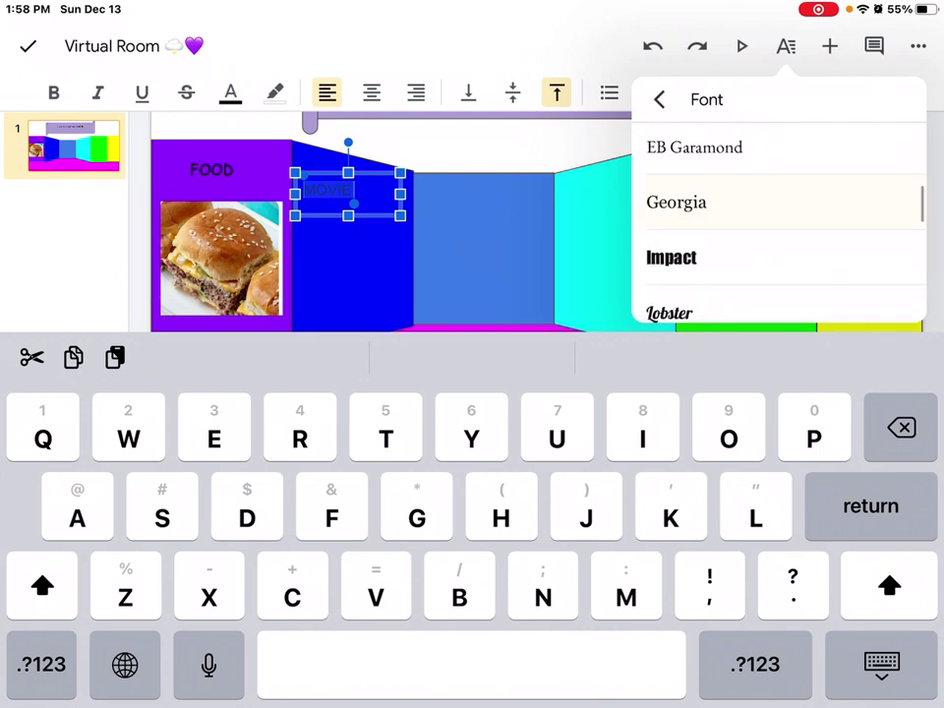
scroll(777, 216, up, 3)
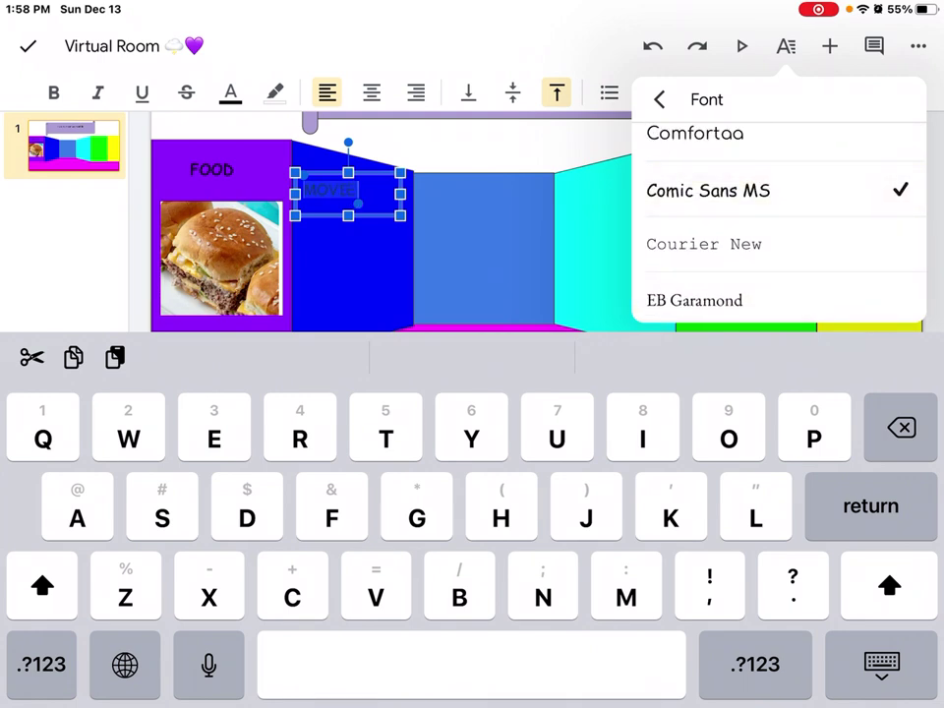
click(28, 47)
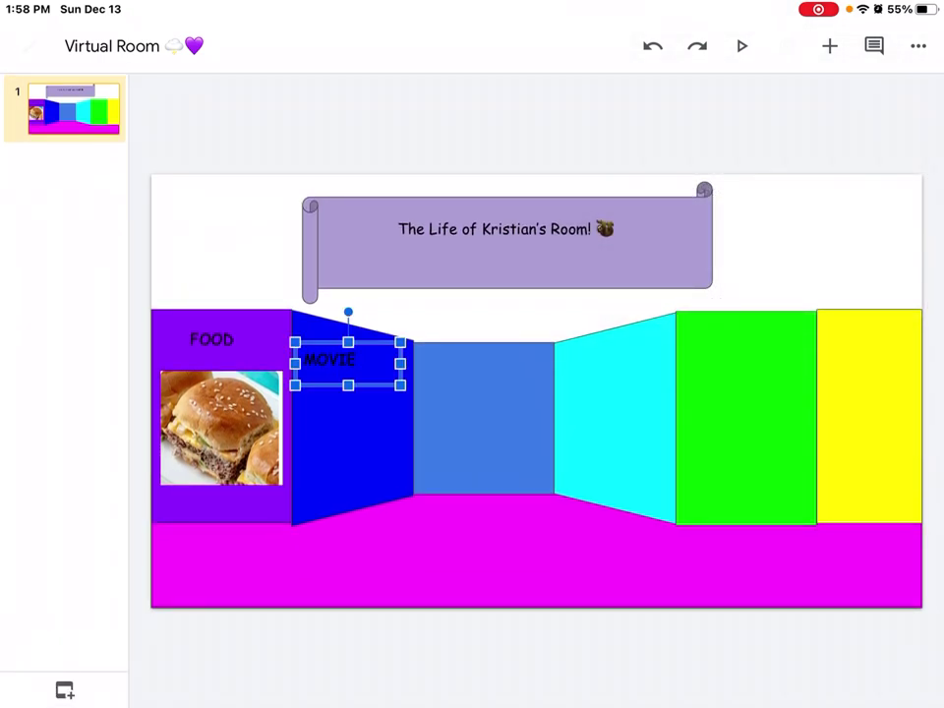
- Centre the MOVIE text and return to the home screen
click(349, 363)
click(372, 91)
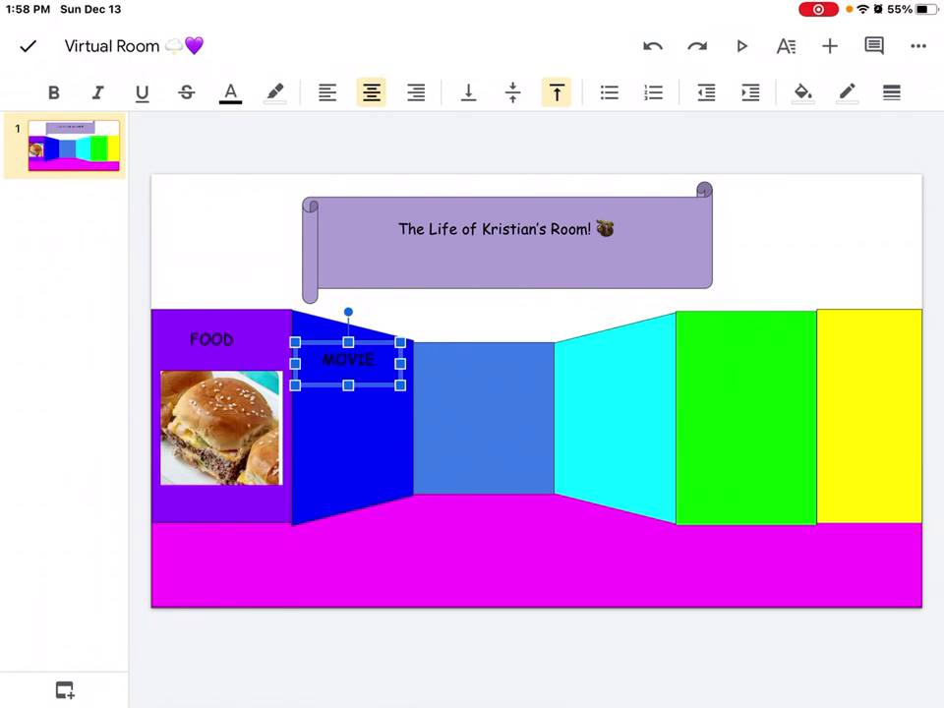
click(28, 46)
drag(472, 704, 472, 442)
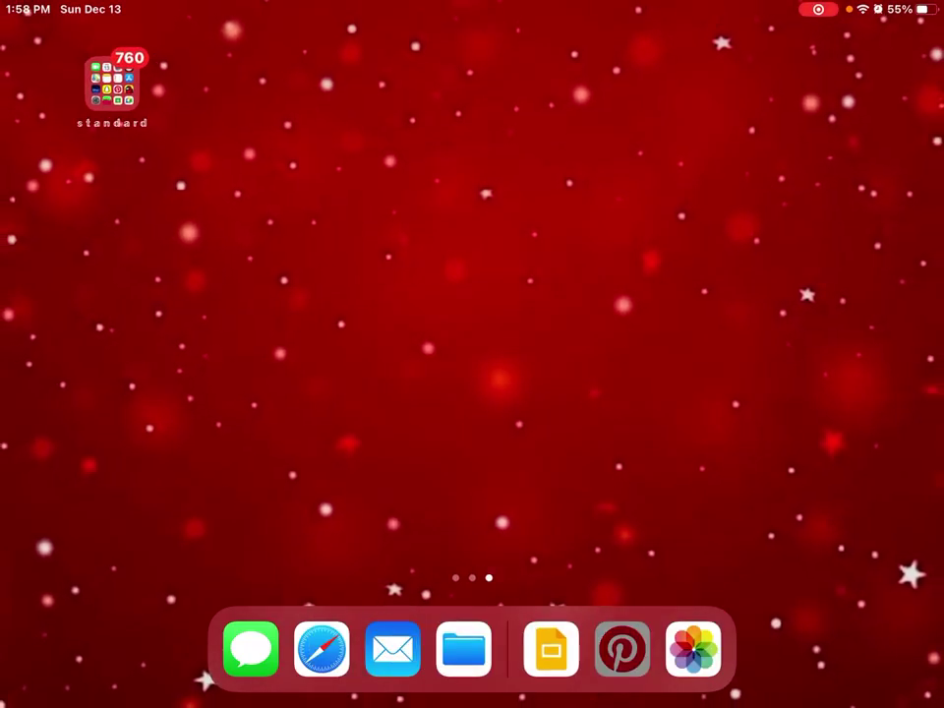
click(622, 649)
- Search Pinterest for 'black panther' and preview the promoted Marvel Black Panther pin
click(492, 45)
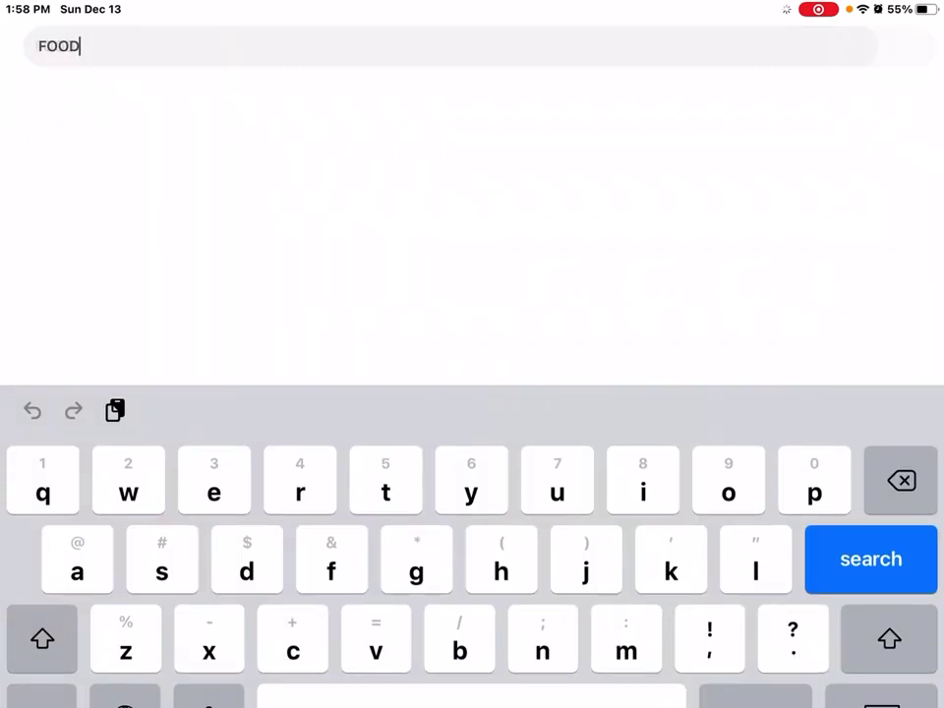
text(bla)
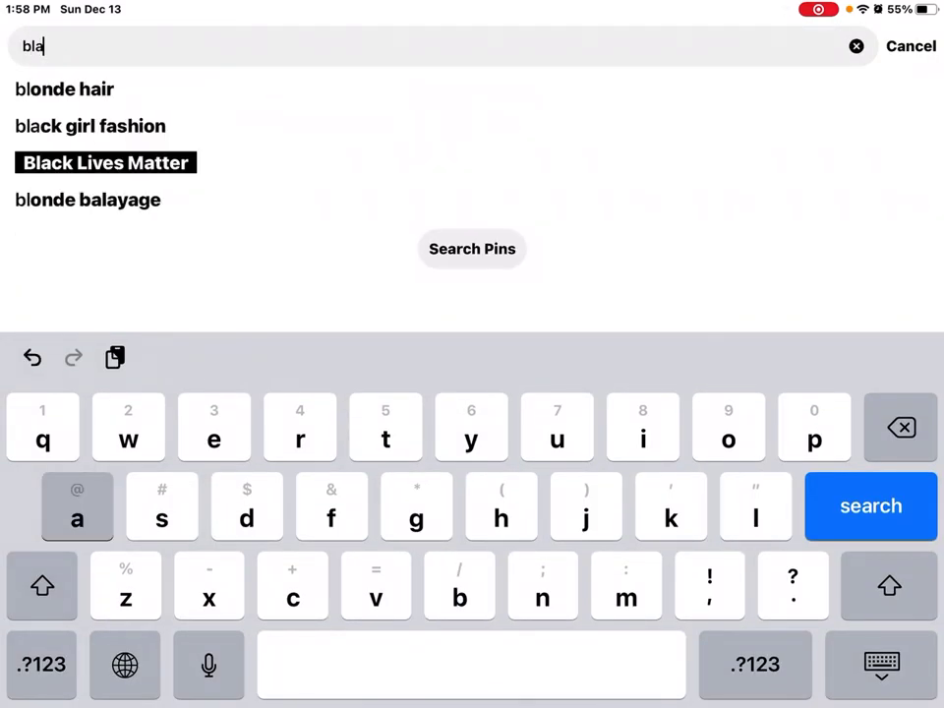
text(ck panth)
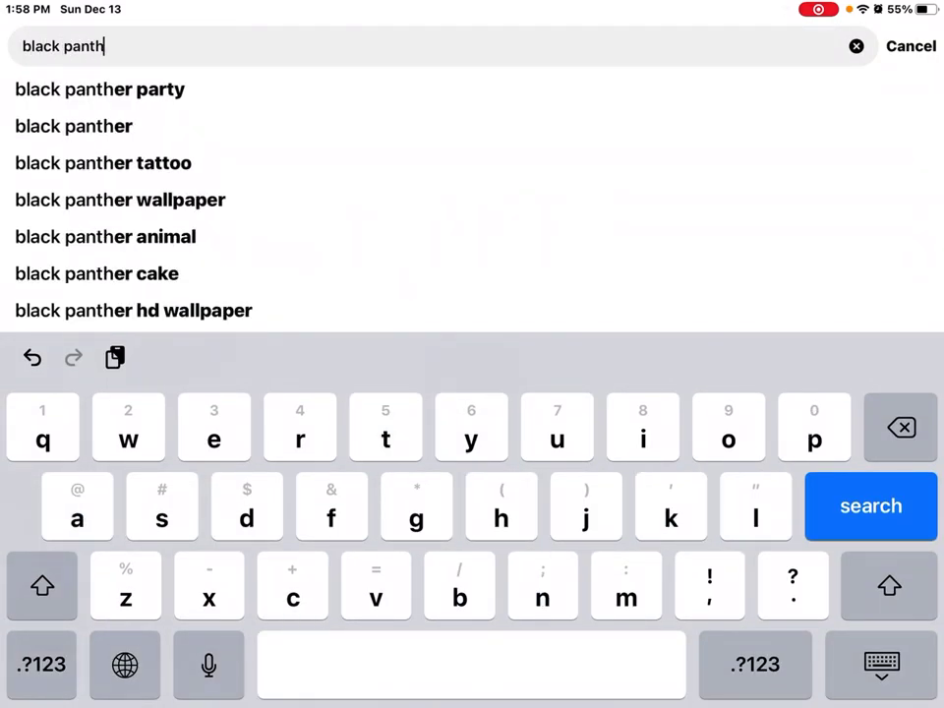
click(74, 125)
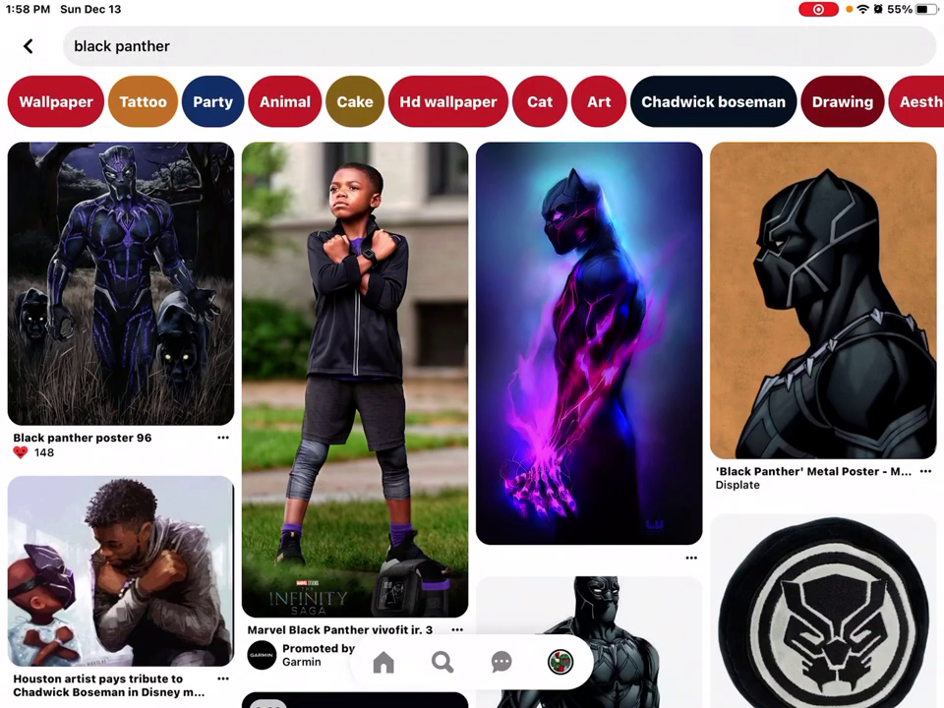
click(354, 374)
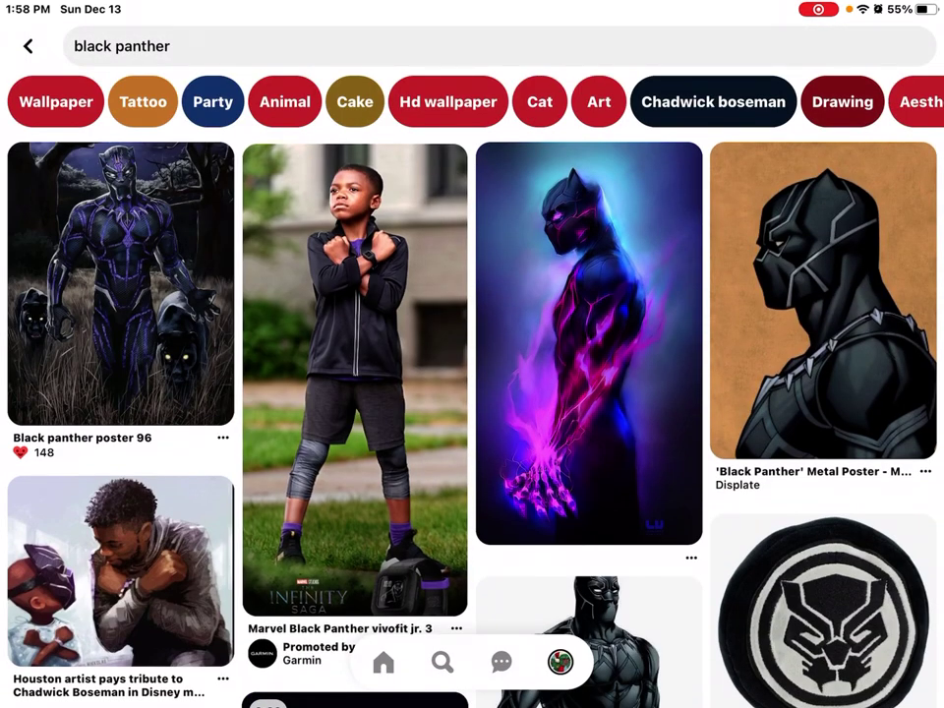
drag(472, 295, 443, 472)
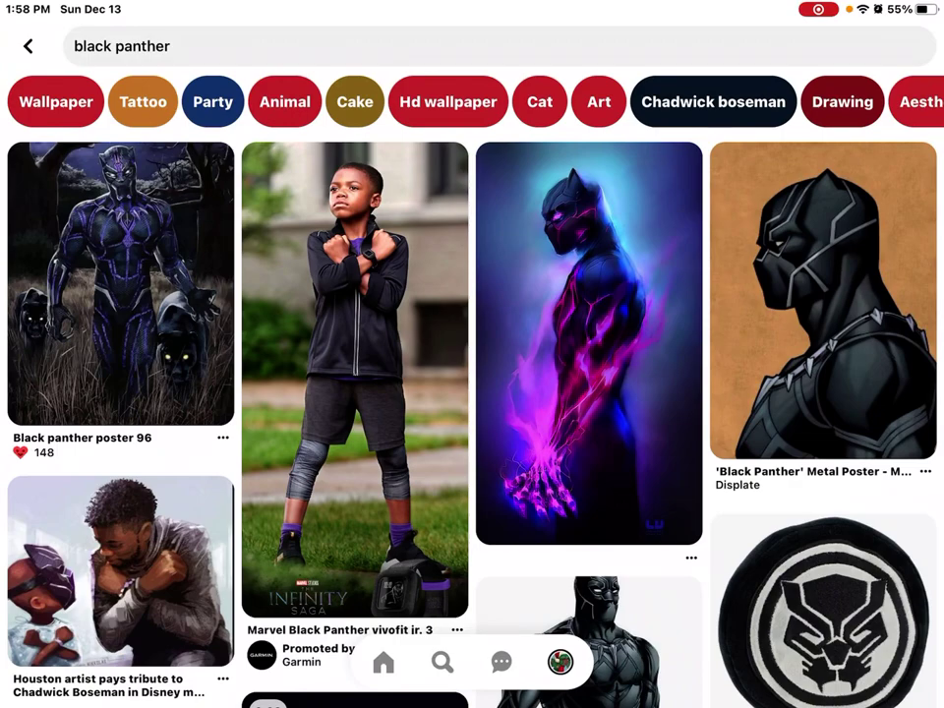
- View the Black panther poster 96 pin, then scroll through more results
click(120, 285)
click(513, 68)
click(473, 651)
click(31, 49)
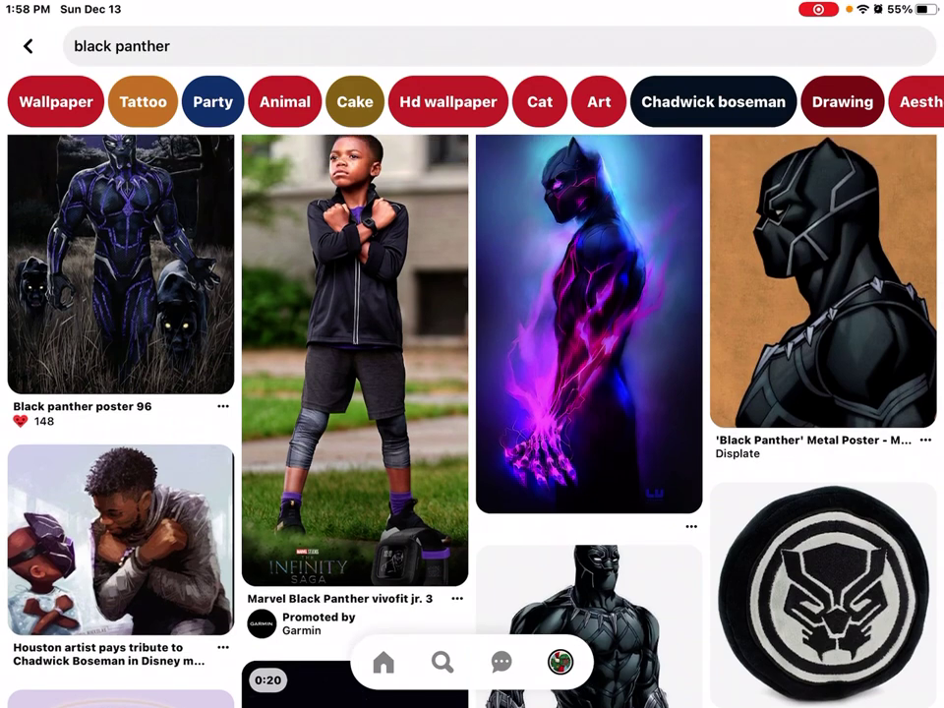
scroll(473, 413, down, 5)
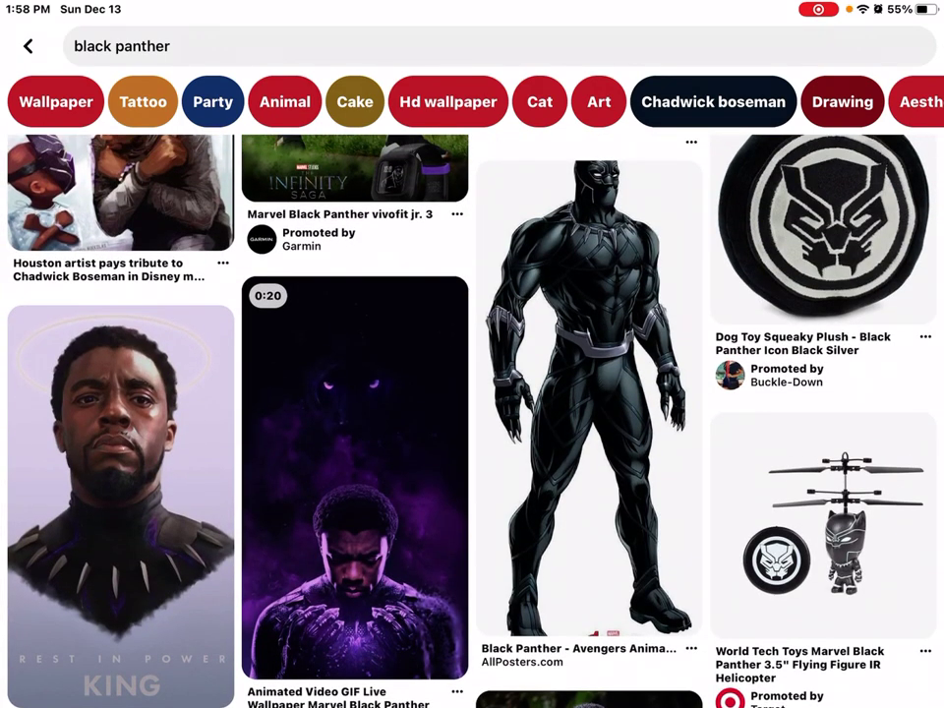
scroll(472, 413, down, 1)
- Open the Animated Video GIF Live Wallpaper Black Panther pin and browse boards to save it
click(354, 394)
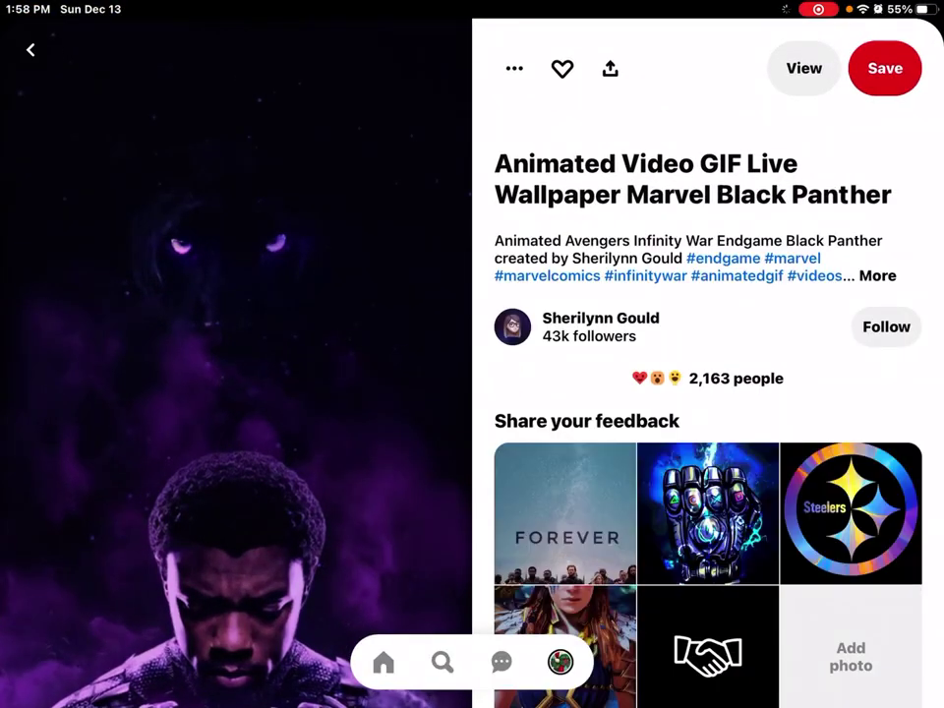
click(27, 44)
click(355, 348)
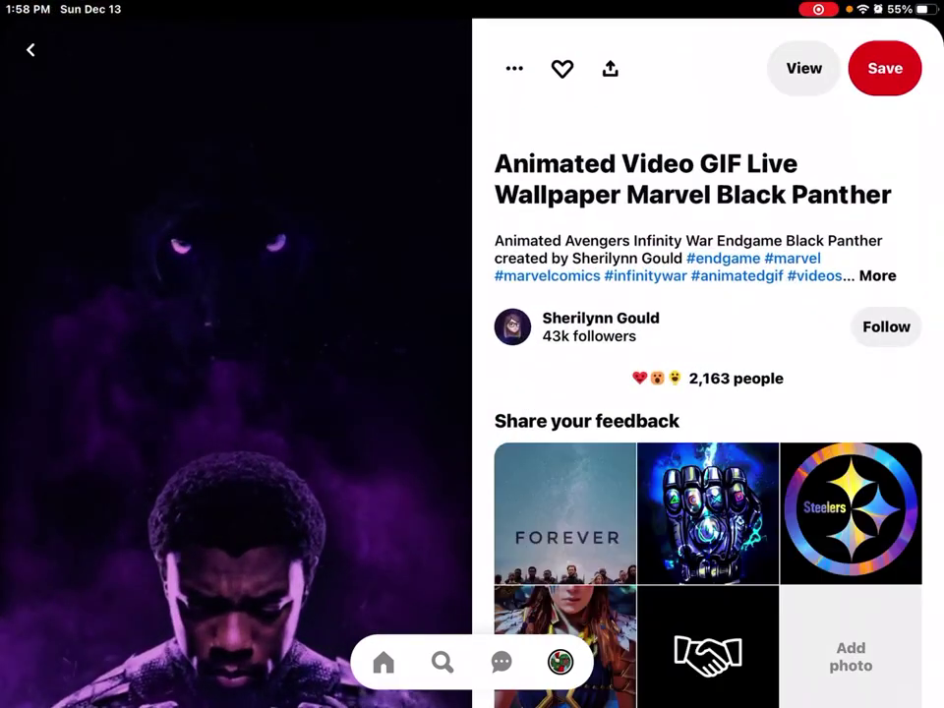
click(884, 68)
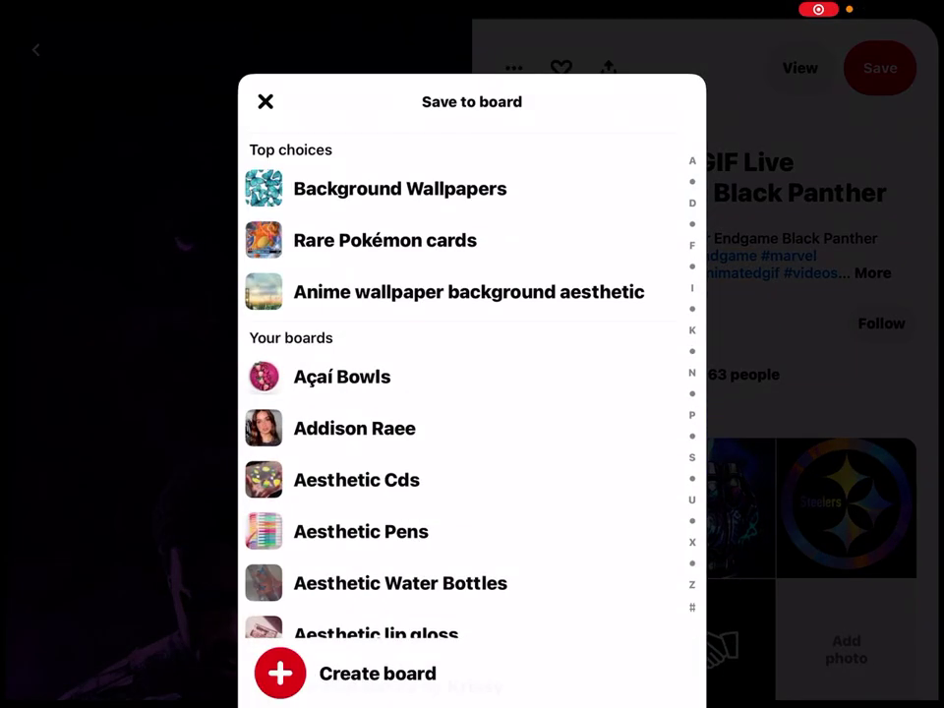
scroll(472, 393, down, 5)
scroll(472, 394, down, 5)
scroll(472, 394, down, 5)
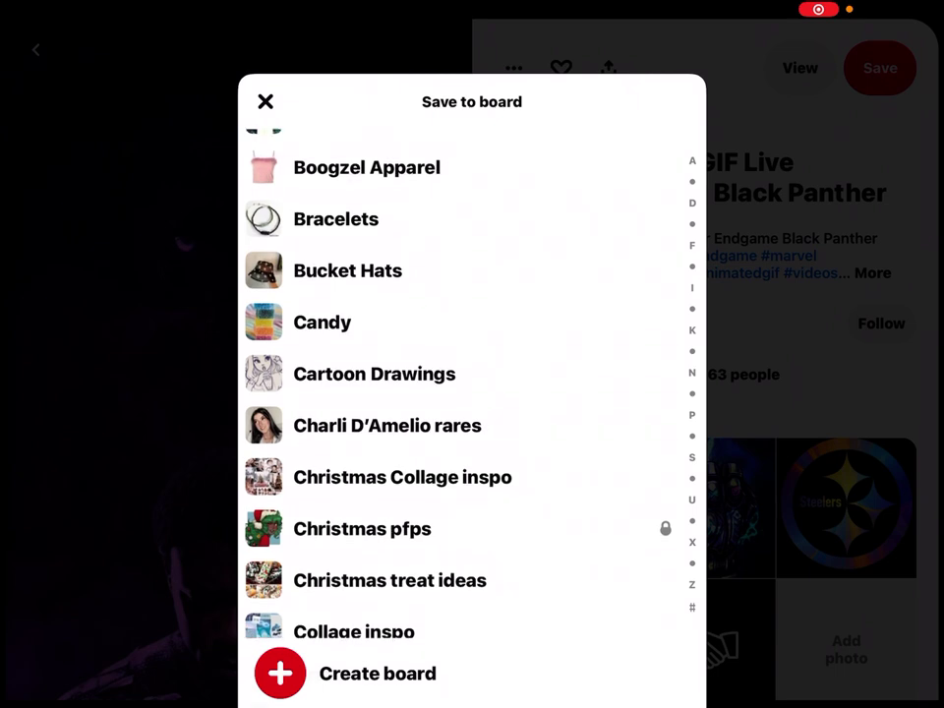
scroll(473, 394, down, 2)
scroll(472, 384, up, 3)
scroll(473, 383, down, 10)
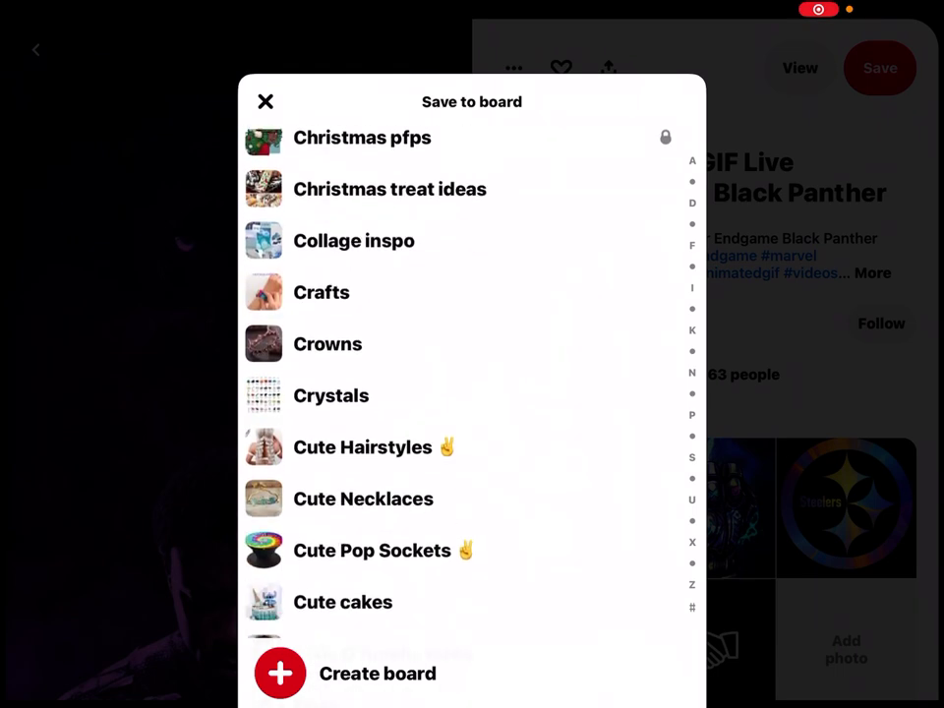
scroll(472, 384, down, 5)
scroll(472, 384, down, 5)
scroll(473, 383, down, 3)
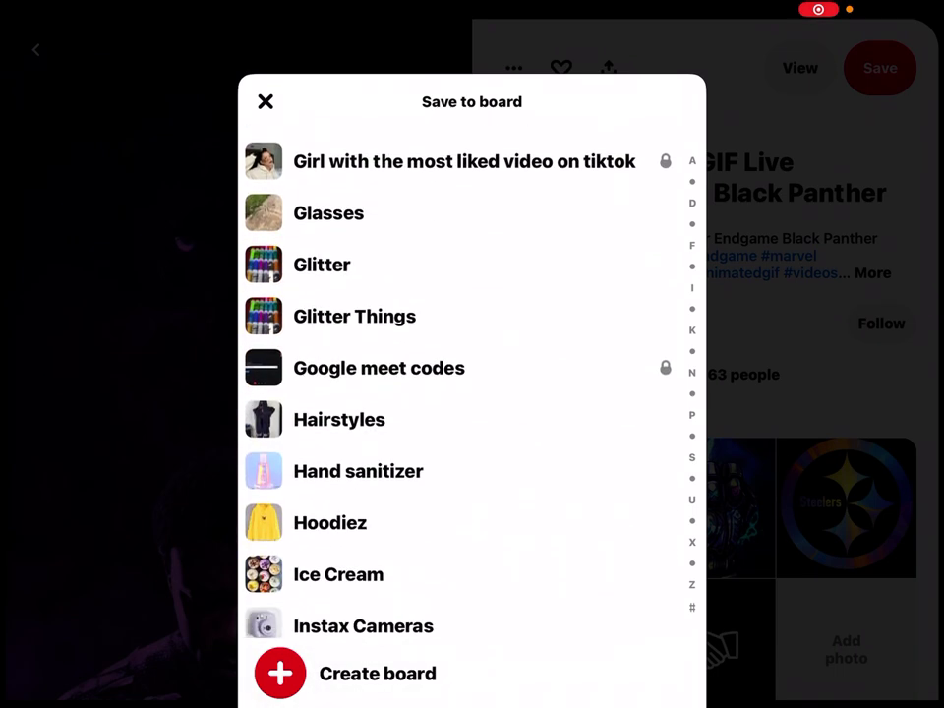
scroll(472, 384, down, 4)
scroll(472, 384, down, 5)
scroll(472, 384, down, 5)
scroll(472, 384, down, 5)
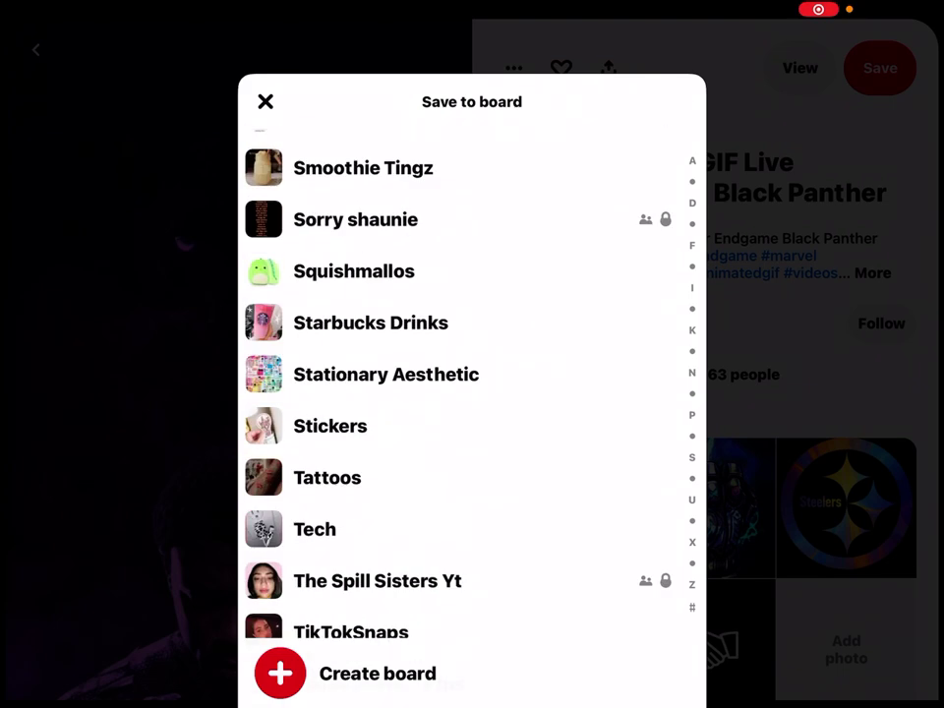
scroll(472, 384, up, 3)
scroll(472, 384, up, 1)
- Save the pin to a new board named 'R.I.P Chadwick Boseman'
click(344, 673)
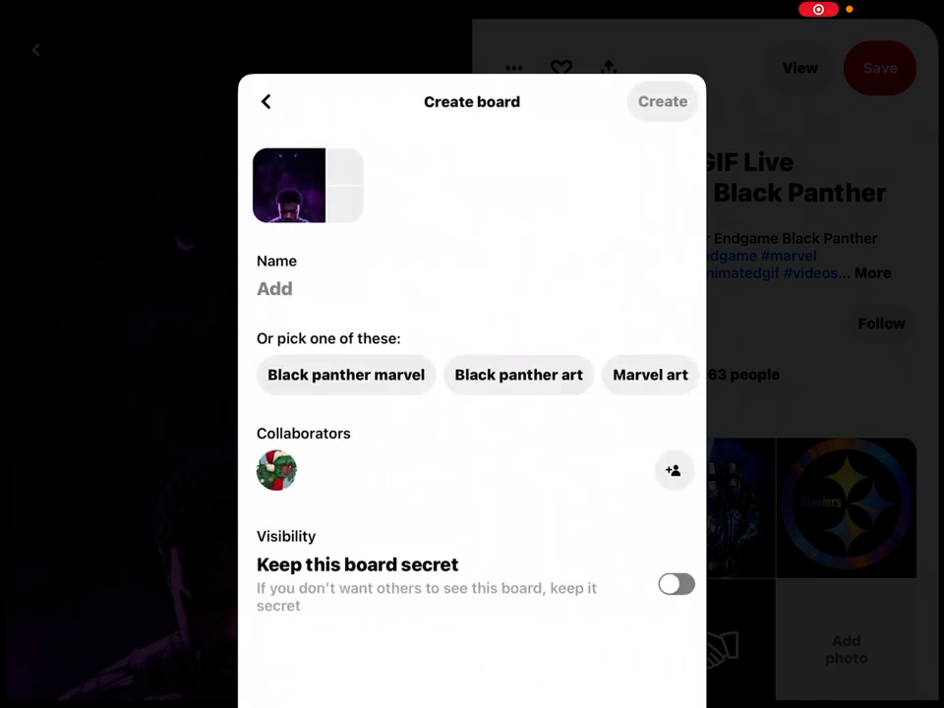
text(Ro)
key(BackSpace)
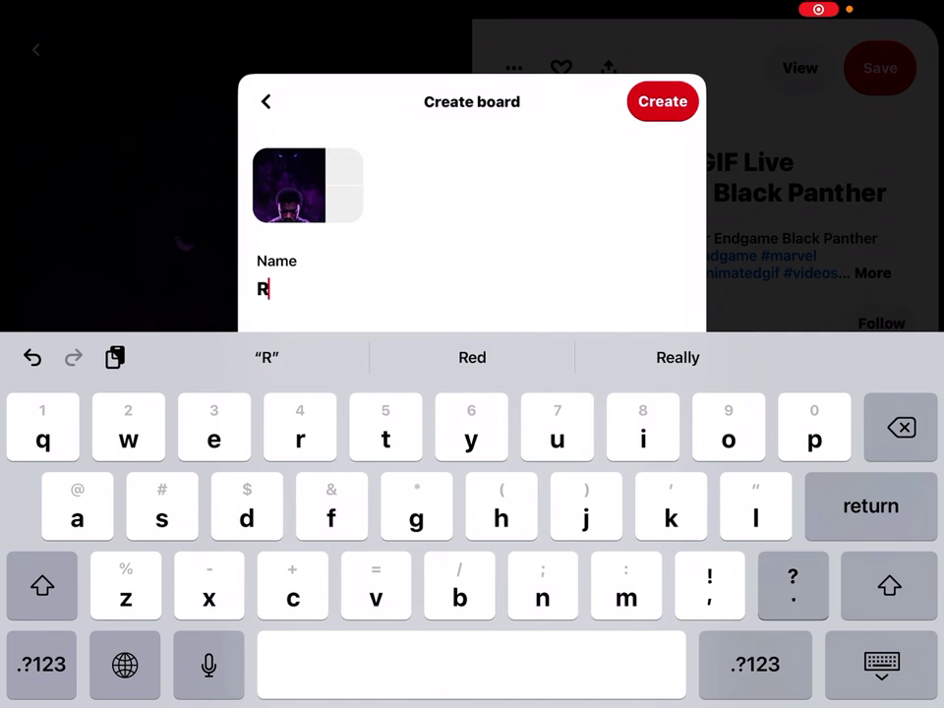
text(.I.p)
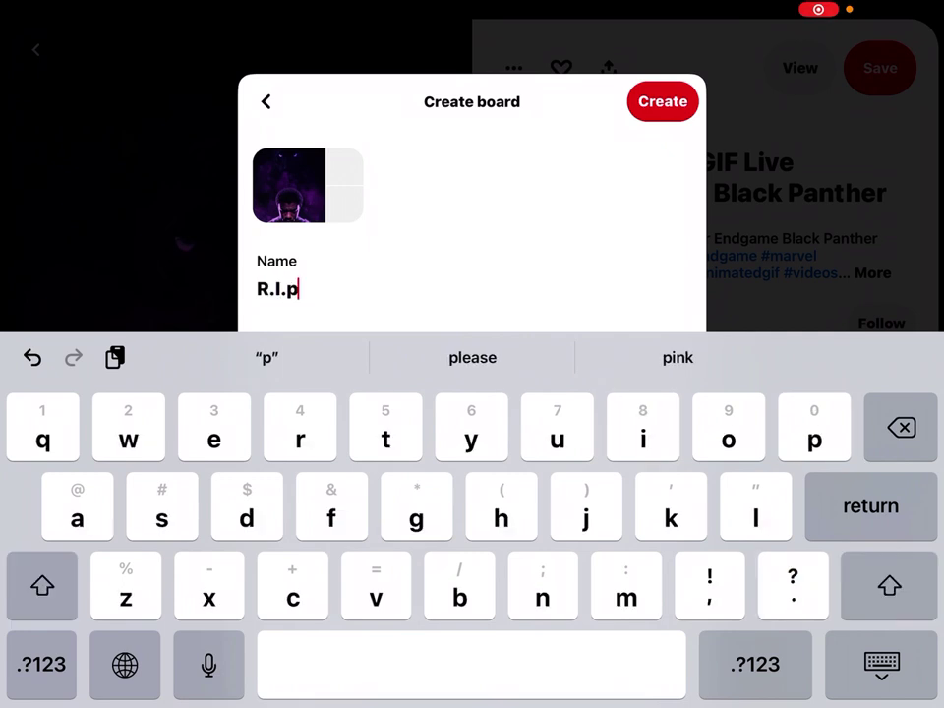
text(P Ch)
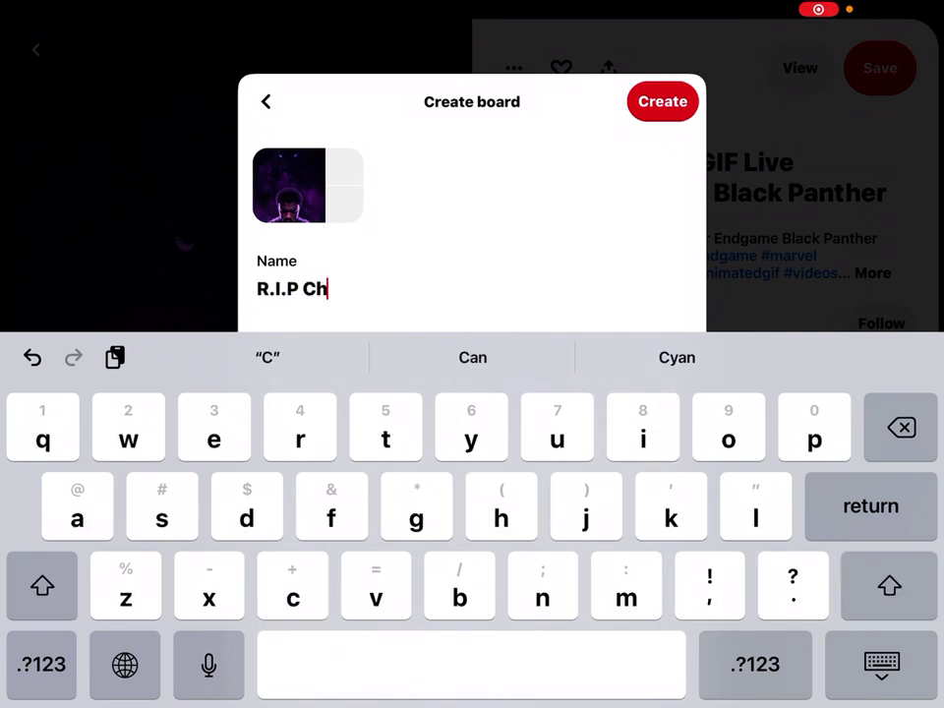
text(adwick B)
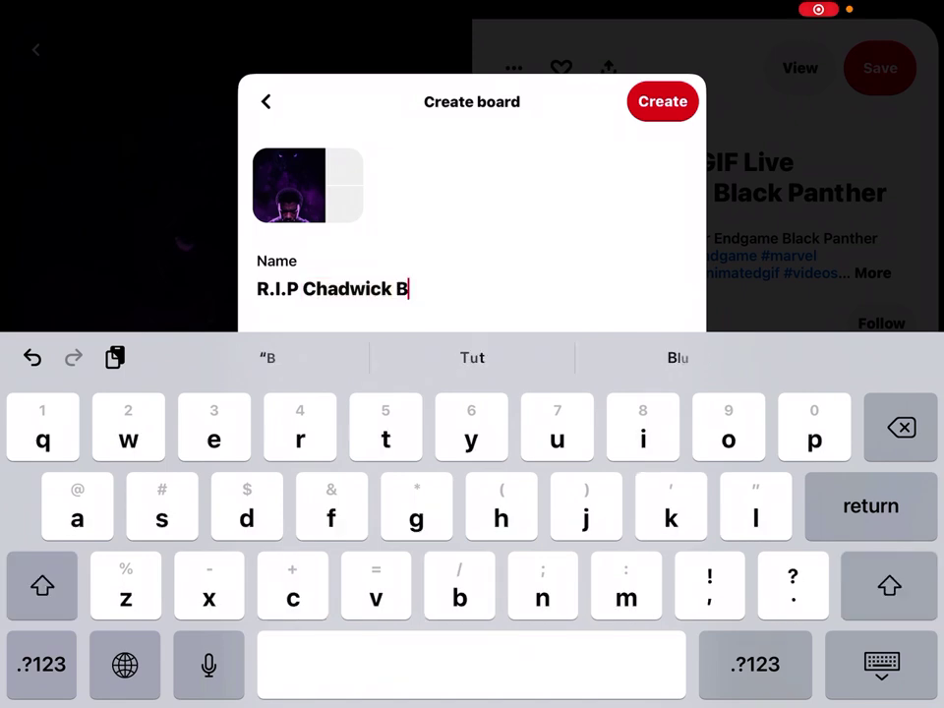
text(oseman)
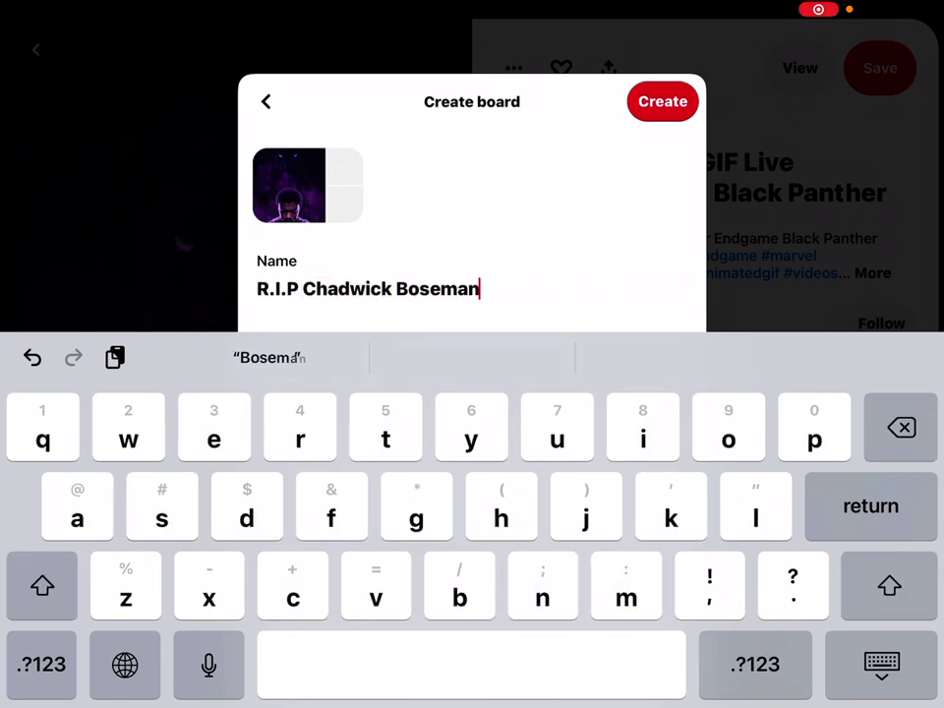
key(Return)
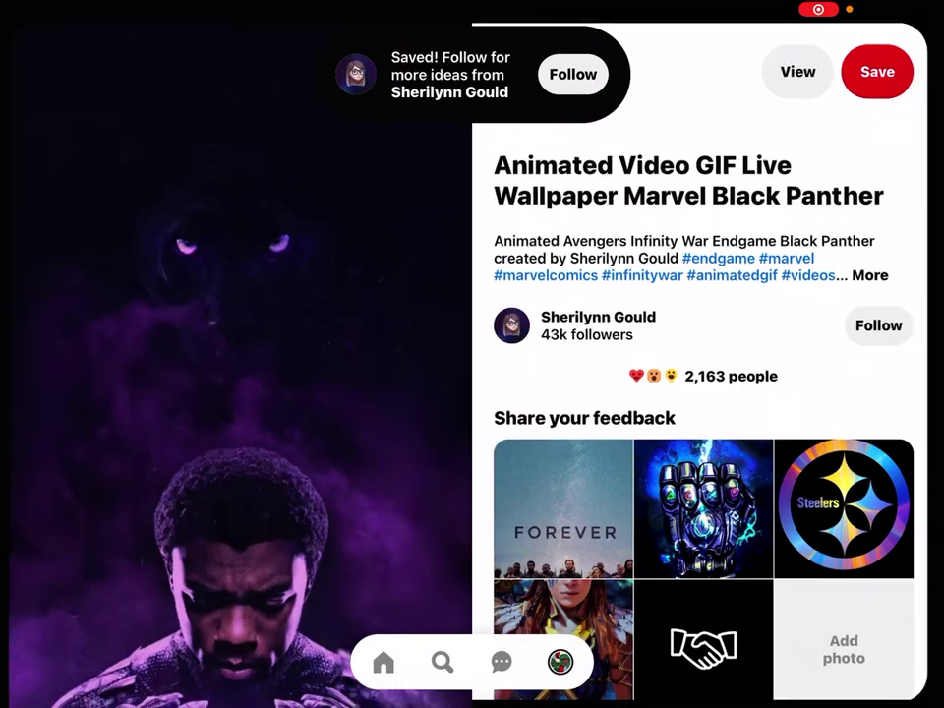
- Download the Wakanda Forever pin's image to the device
scroll(472, 394, down, 2)
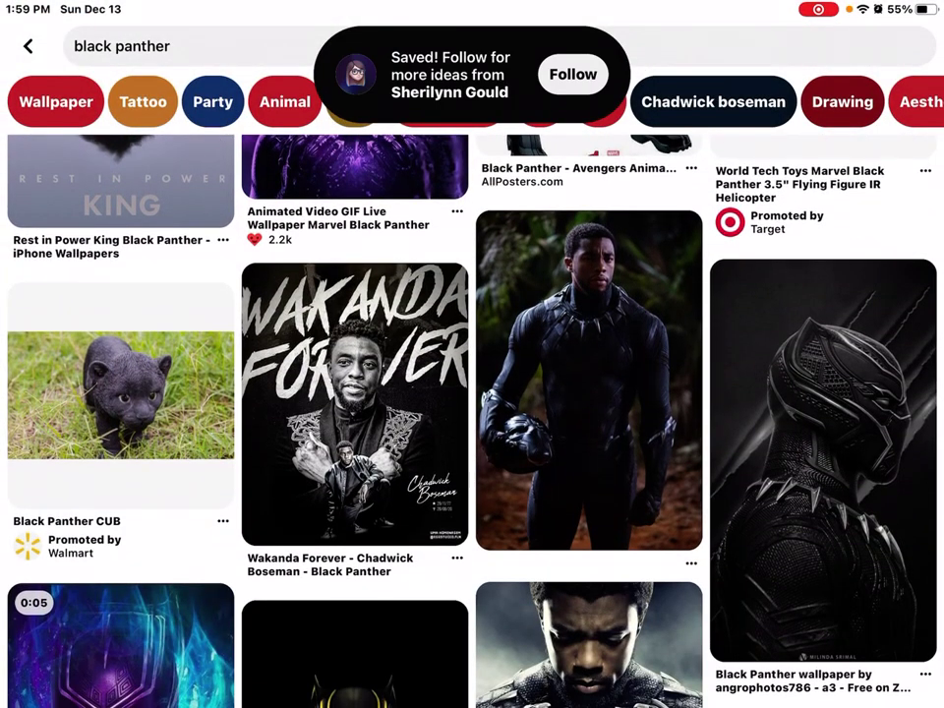
click(354, 433)
click(514, 68)
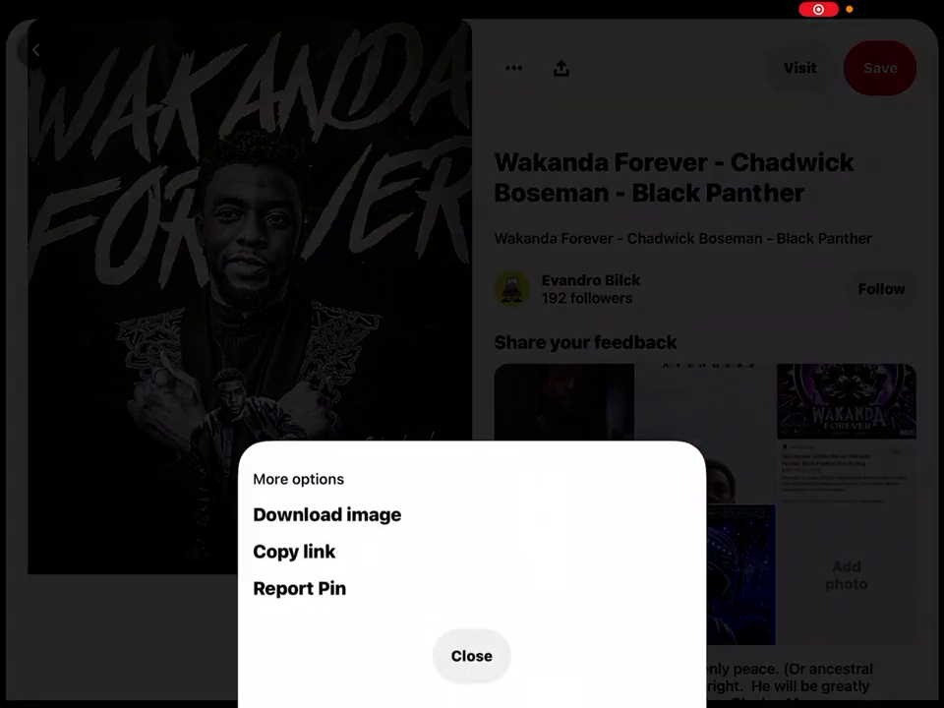
click(470, 655)
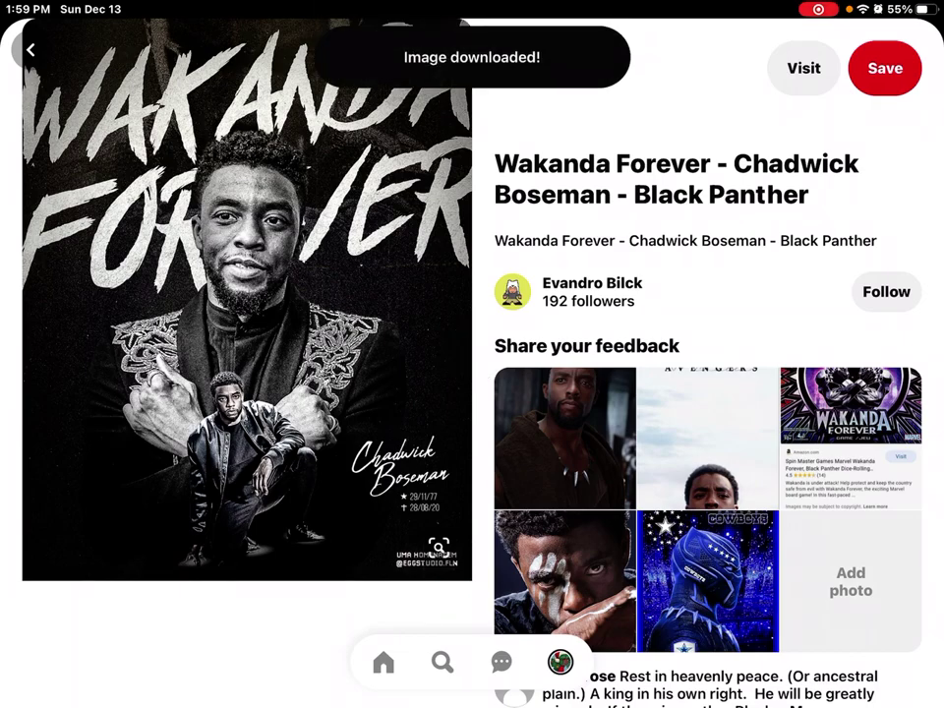
drag(472, 703, 472, 393)
- Insert the Wakanda Forever poster from Photos, shrink it, and place it under the MOVIE label
click(551, 649)
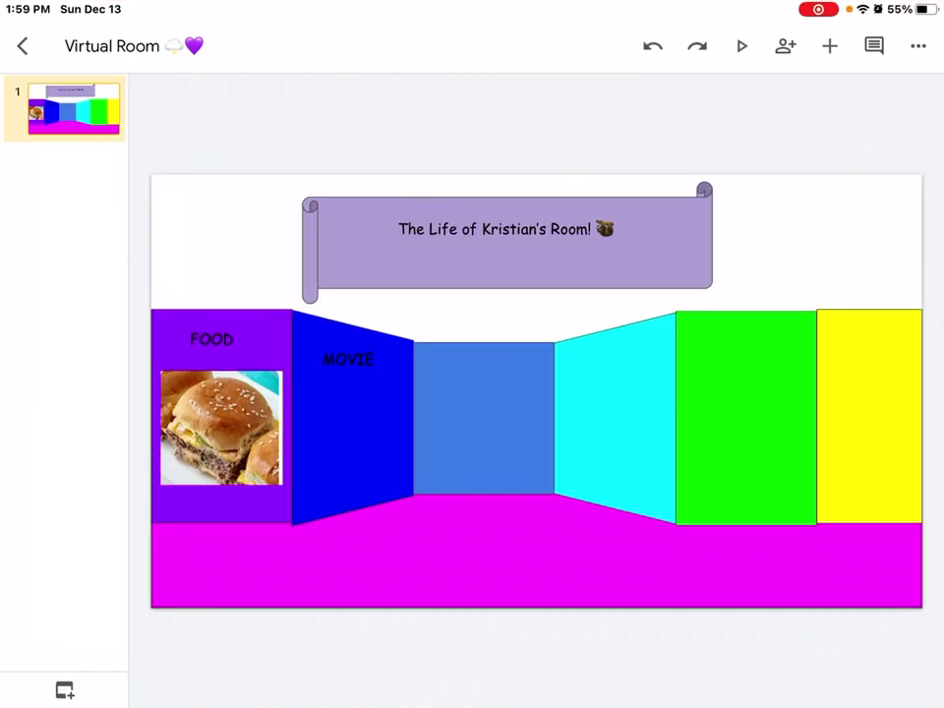
click(829, 47)
click(717, 256)
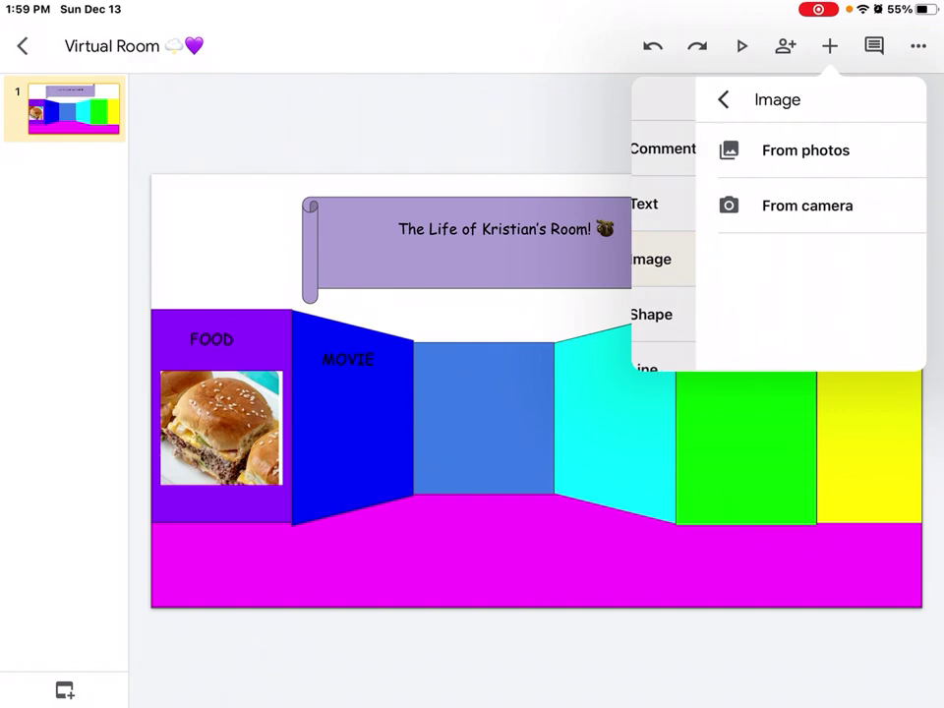
click(742, 150)
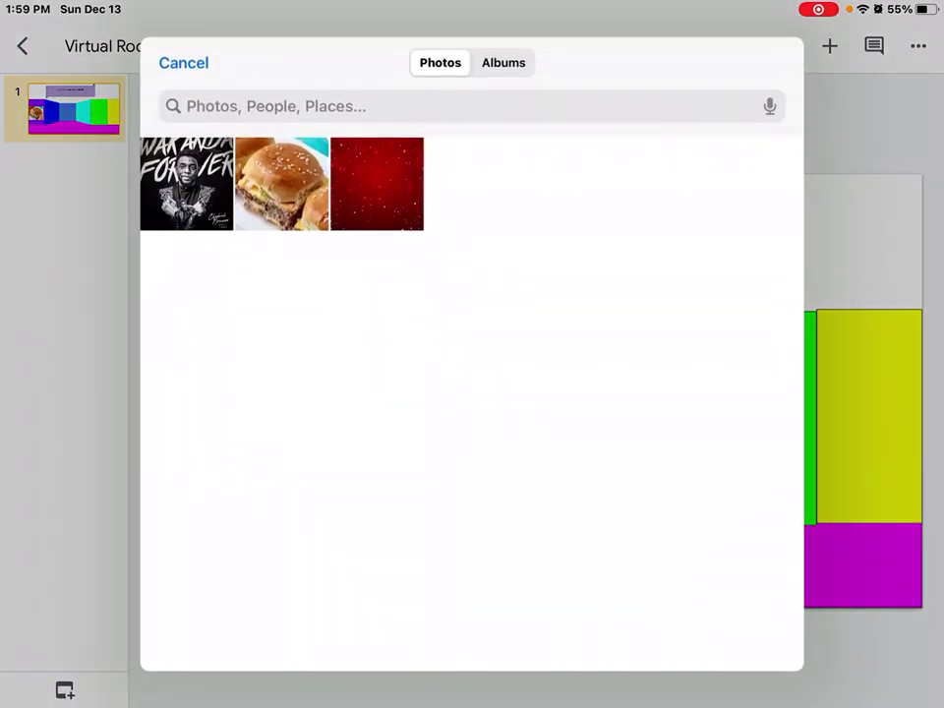
click(186, 183)
drag(709, 607, 470, 305)
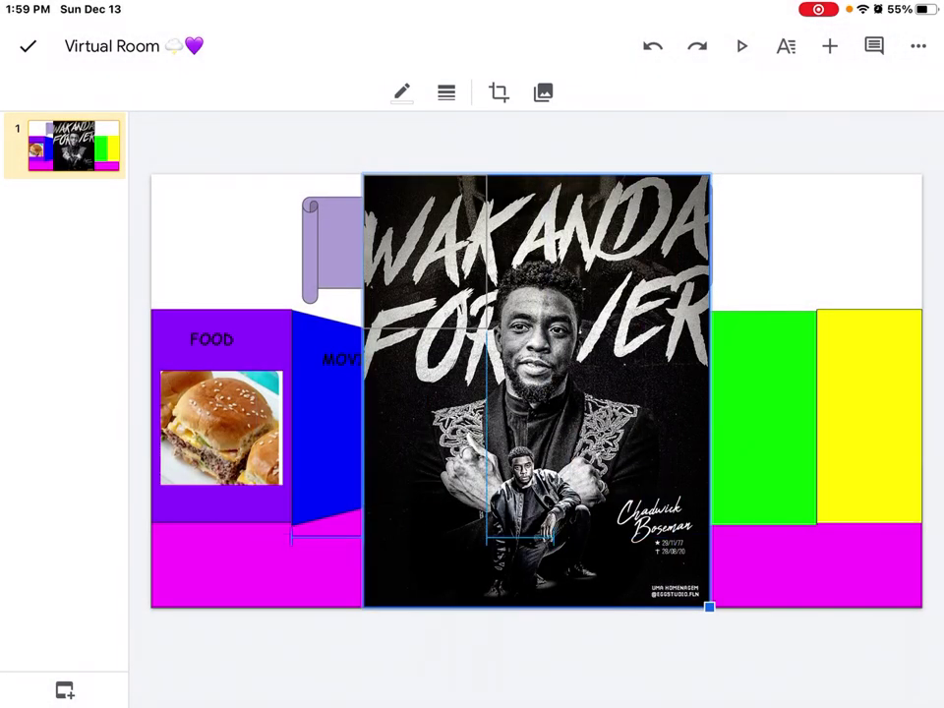
drag(416, 239, 349, 436)
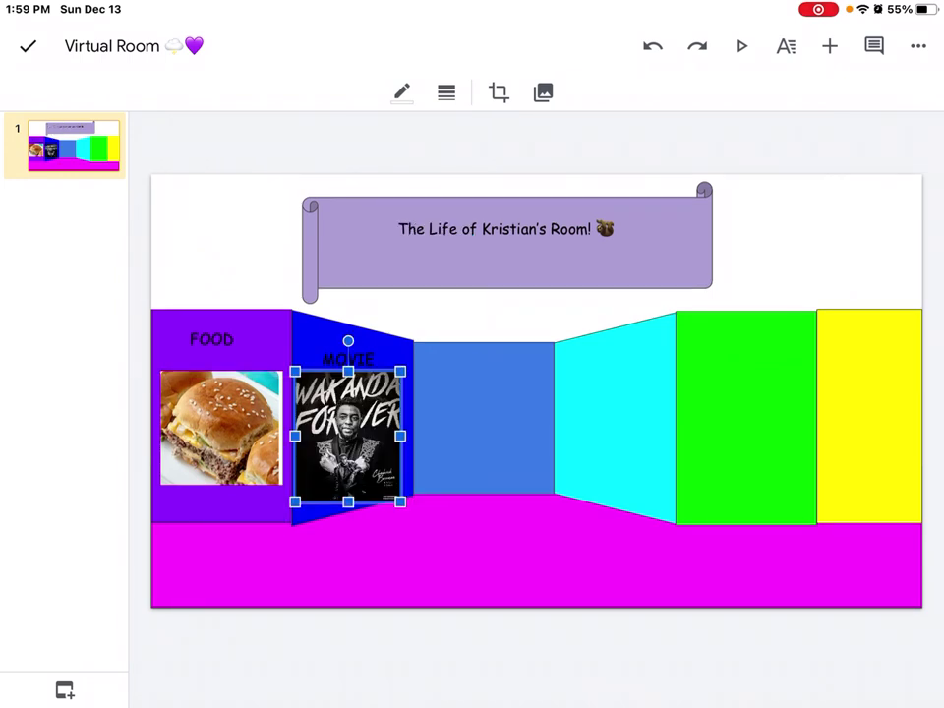
click(27, 45)
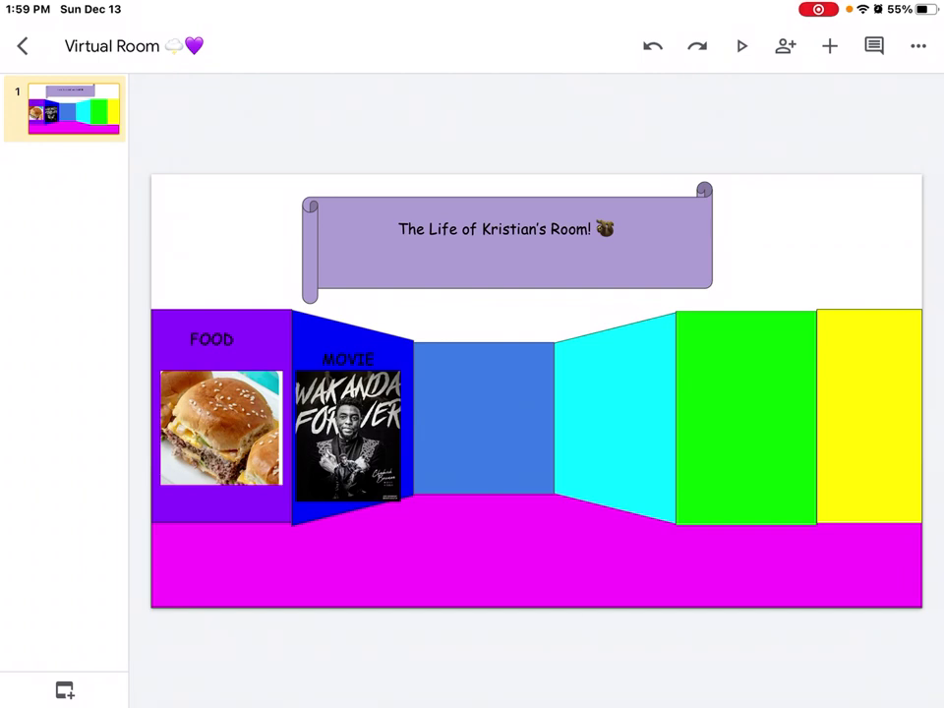
- Add a new text box reading PHOTOS to the slide
click(829, 46)
click(719, 259)
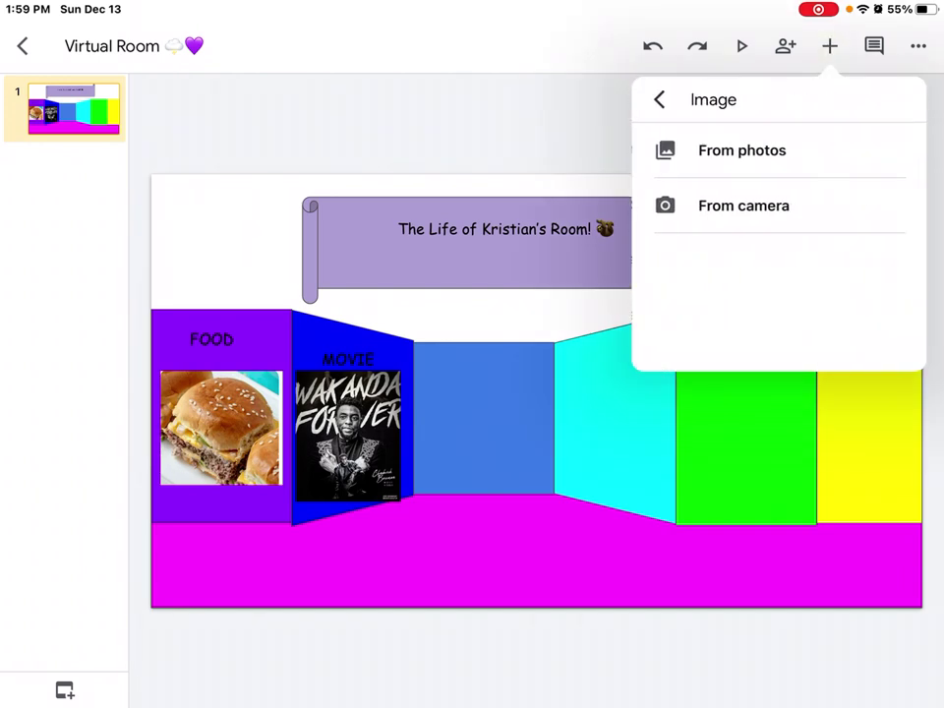
click(659, 99)
click(830, 45)
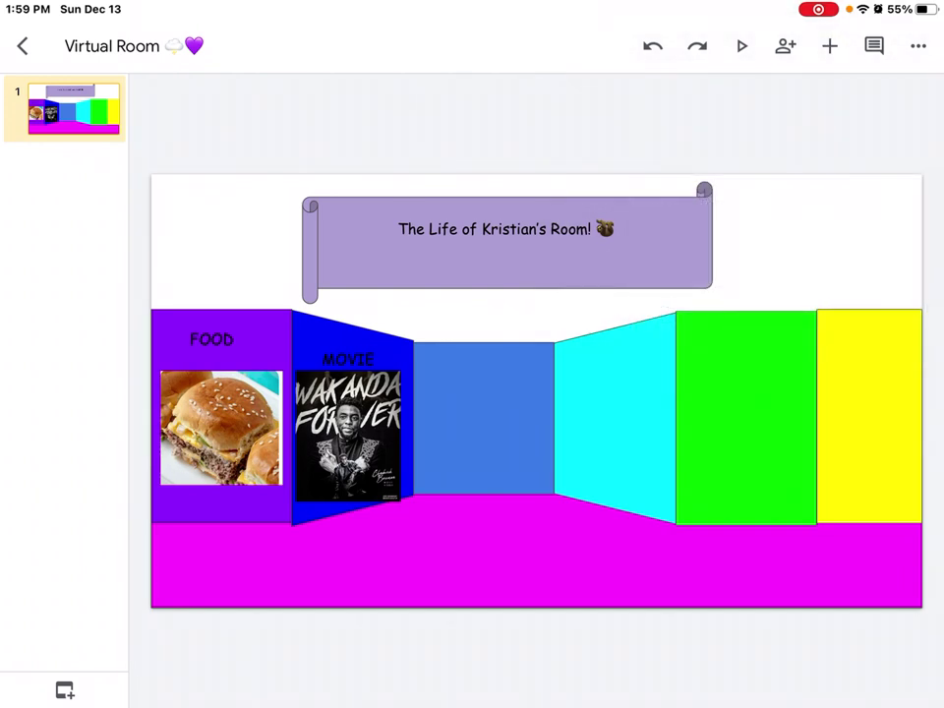
text(Pho)
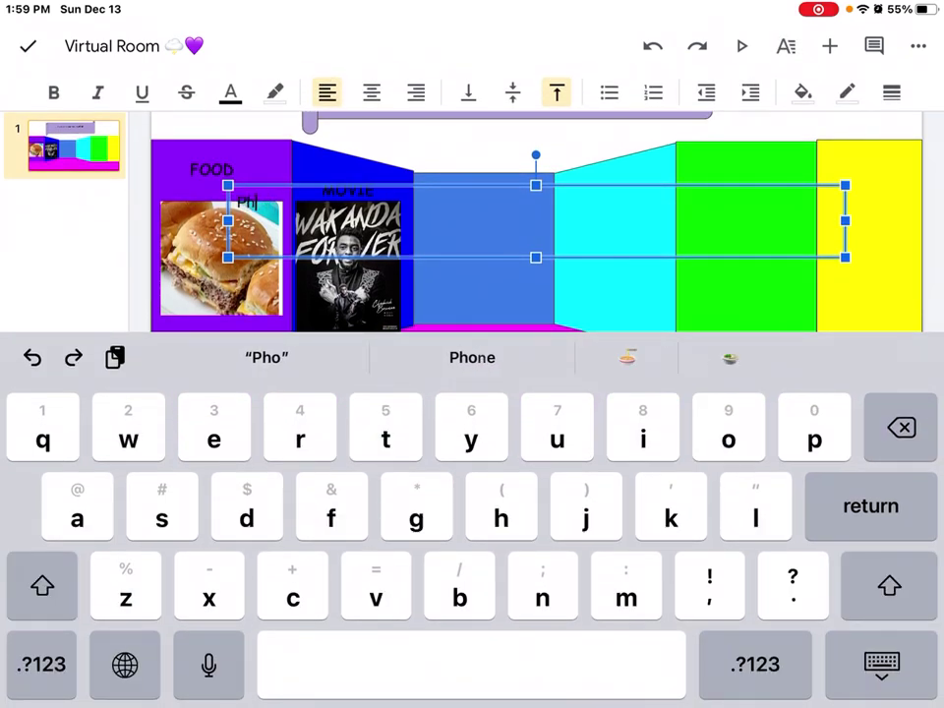
key(BackSpace)
key(BackSpace)
text(HOTOS)
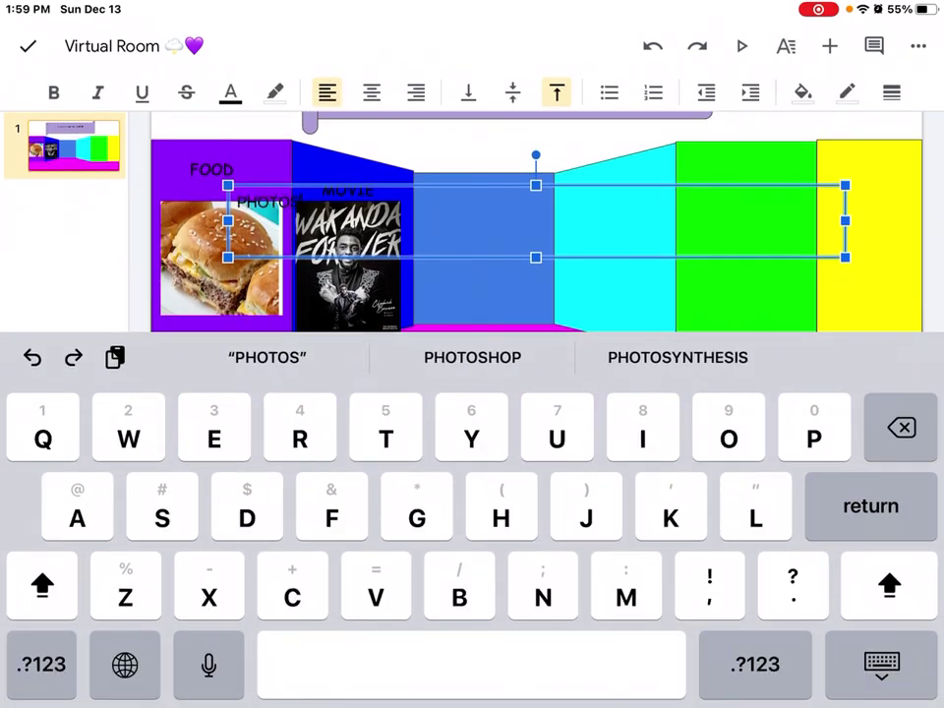
- Shrink the PHOTOS label, rotate it upright and place it on the middle blue wall
click(883, 664)
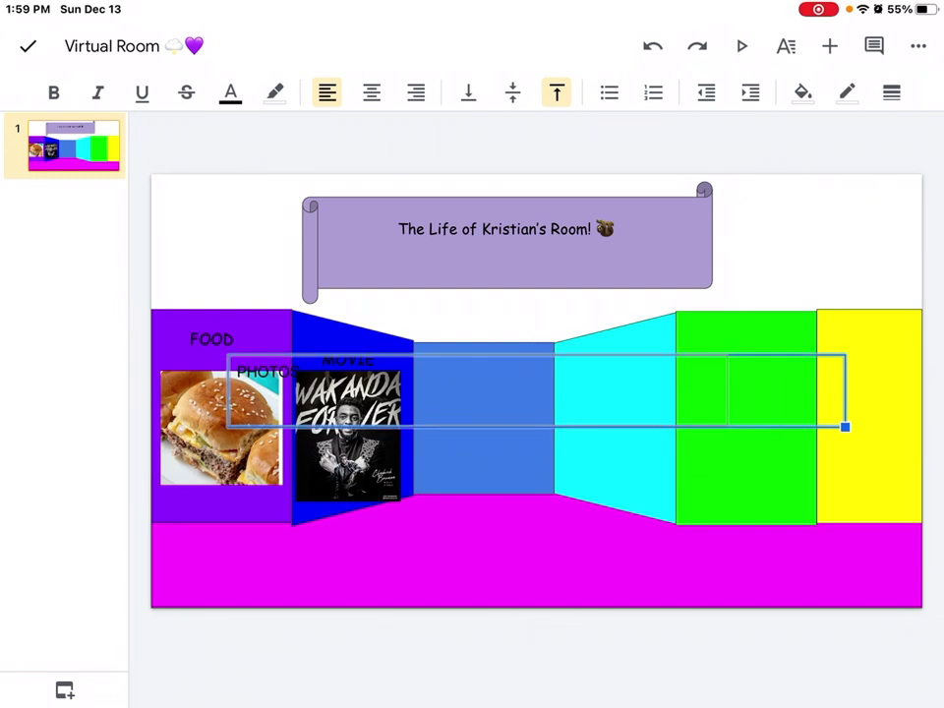
drag(846, 427, 275, 417)
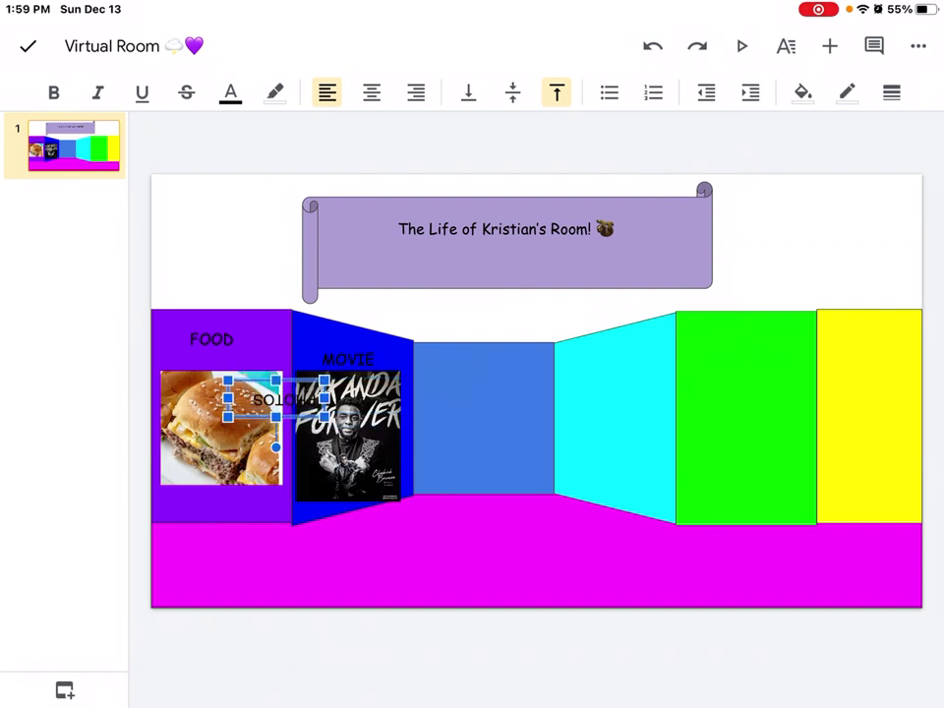
drag(358, 354, 272, 295)
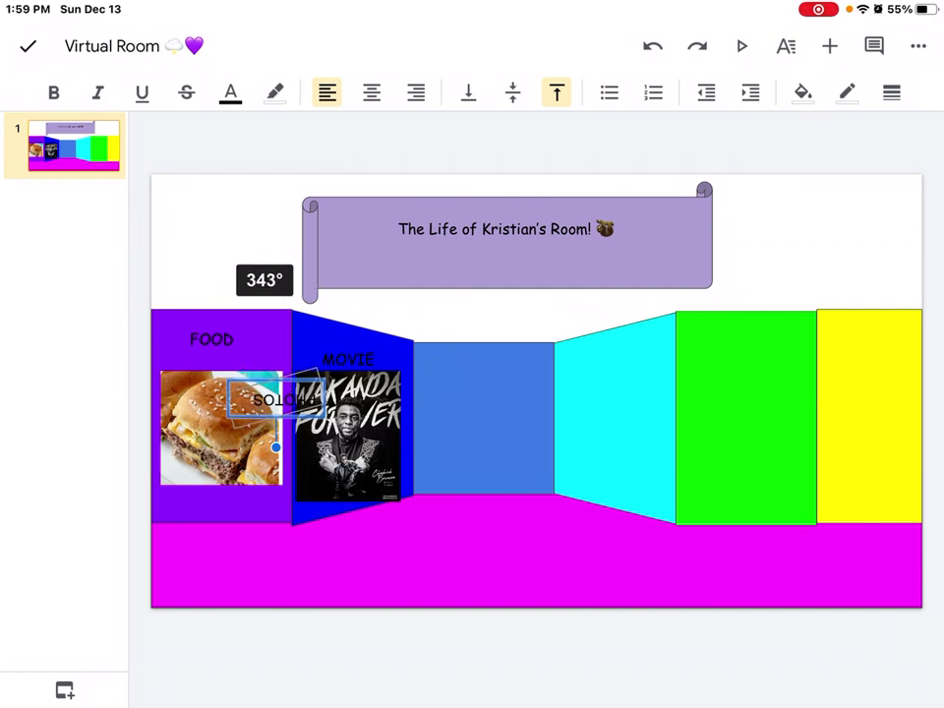
drag(276, 398, 465, 370)
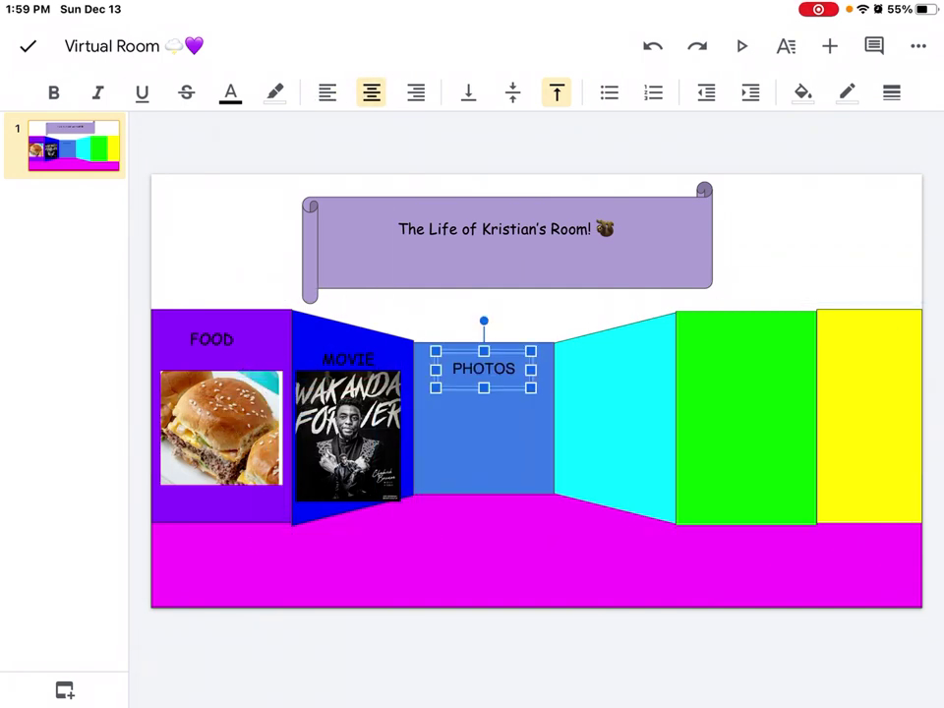
click(28, 45)
- Switch to Pinterest and search the saved pins for 'FOODpfps', then 'pfps'
drag(472, 703, 472, 442)
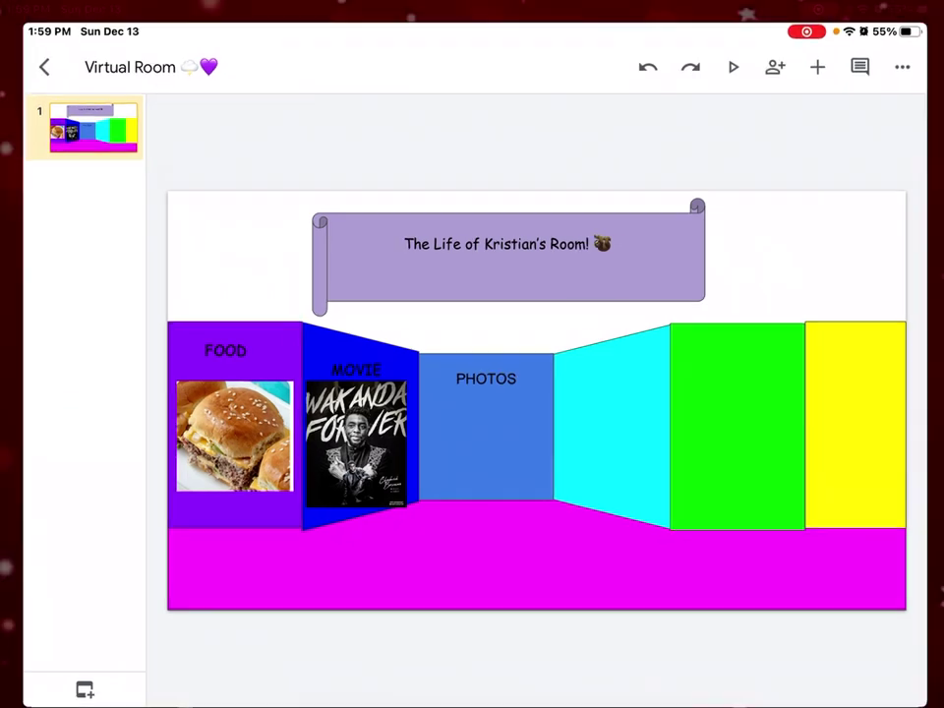
click(621, 649)
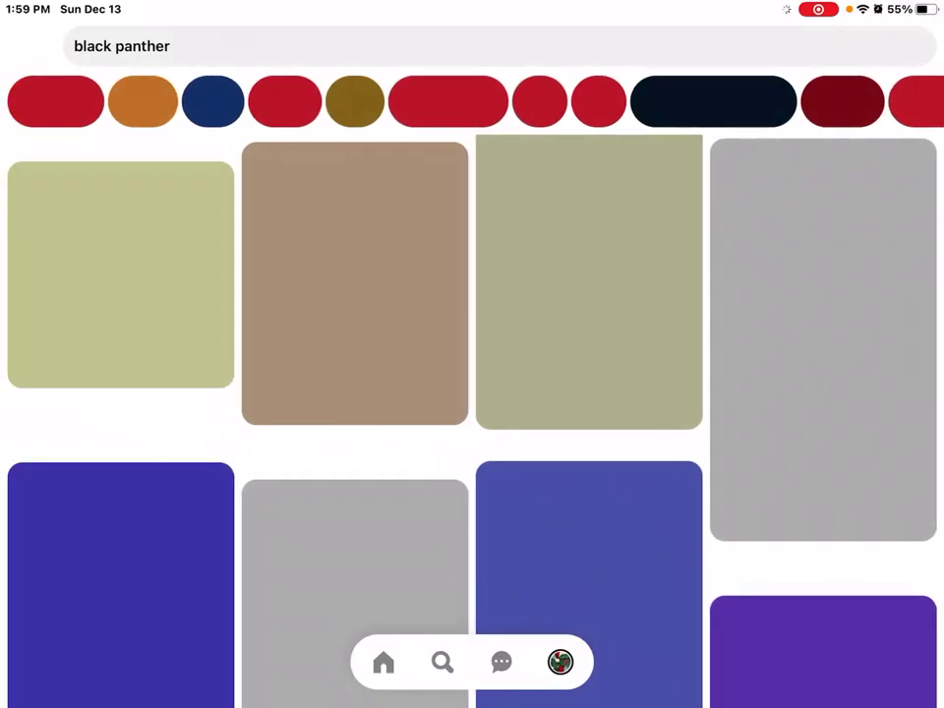
click(561, 662)
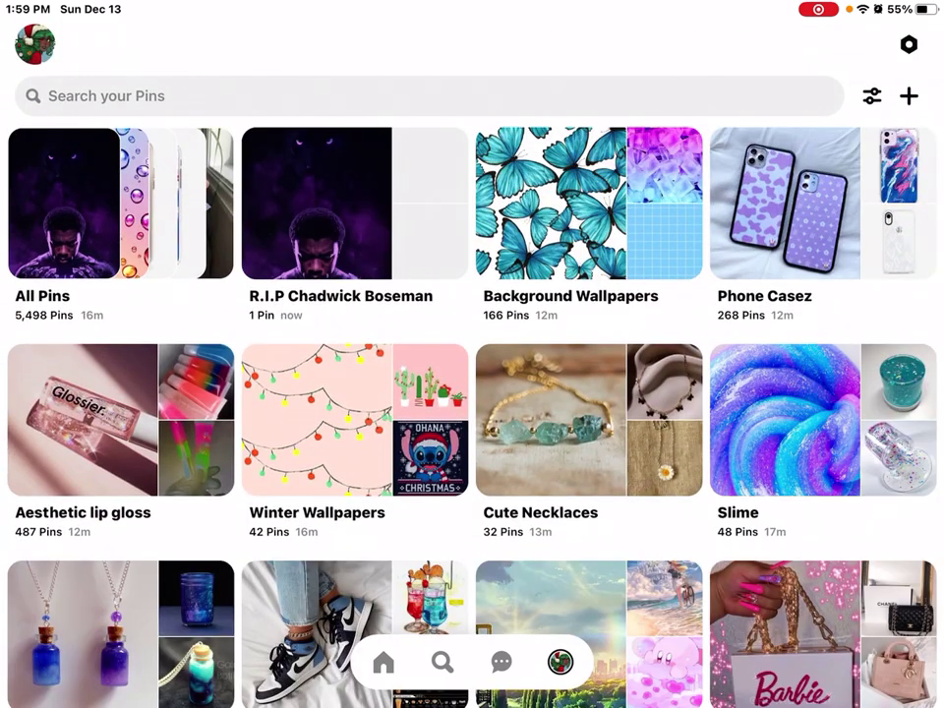
click(393, 96)
text(FOOD)
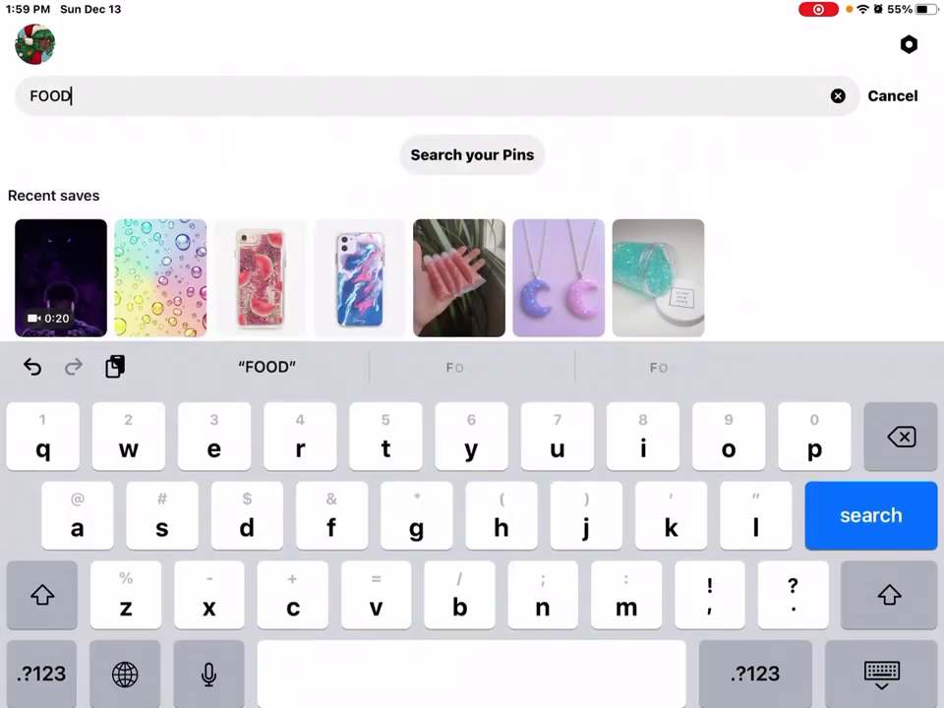
text(pfps)
key(Return)
click(472, 45)
click(857, 47)
text(pfps)
key(Return)
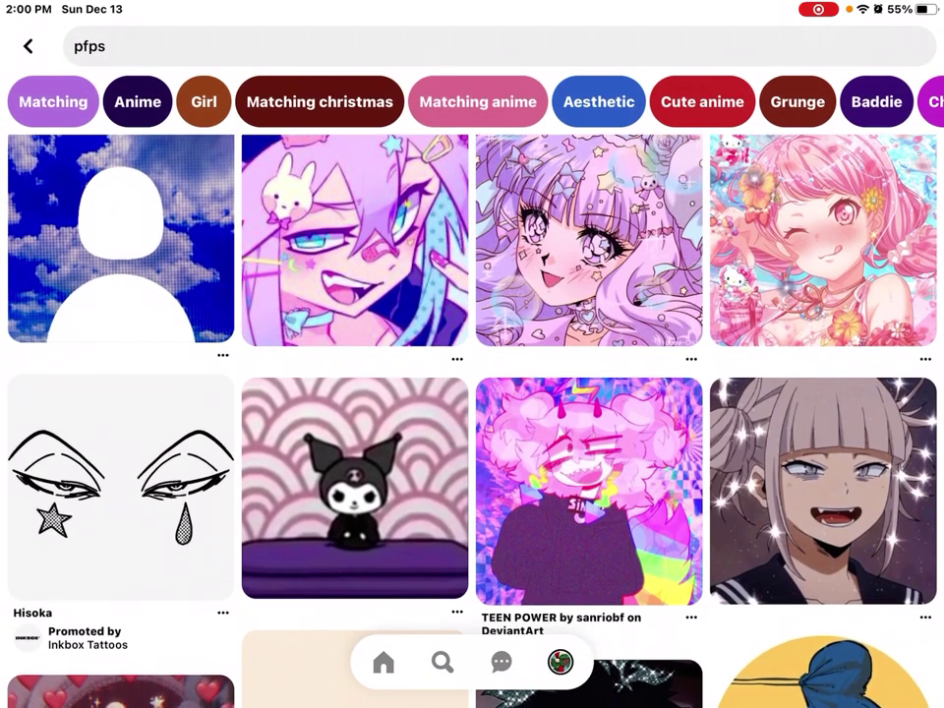
scroll(472, 393, down, 5)
scroll(473, 394, up, 5)
- Redo the saved-pin search with the query 'Pfps'
click(28, 46)
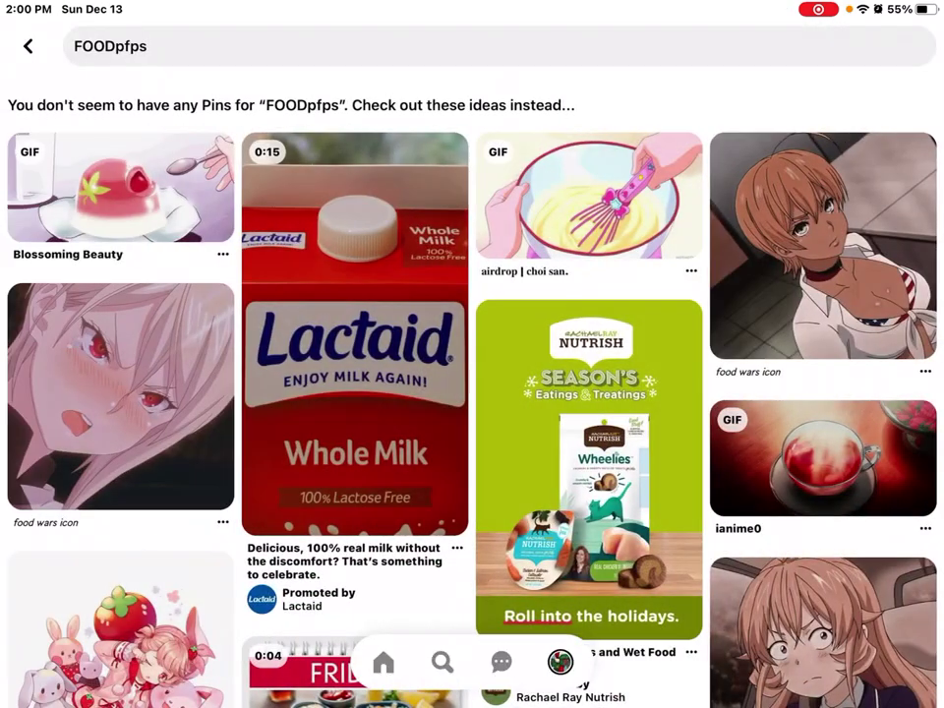
click(106, 96)
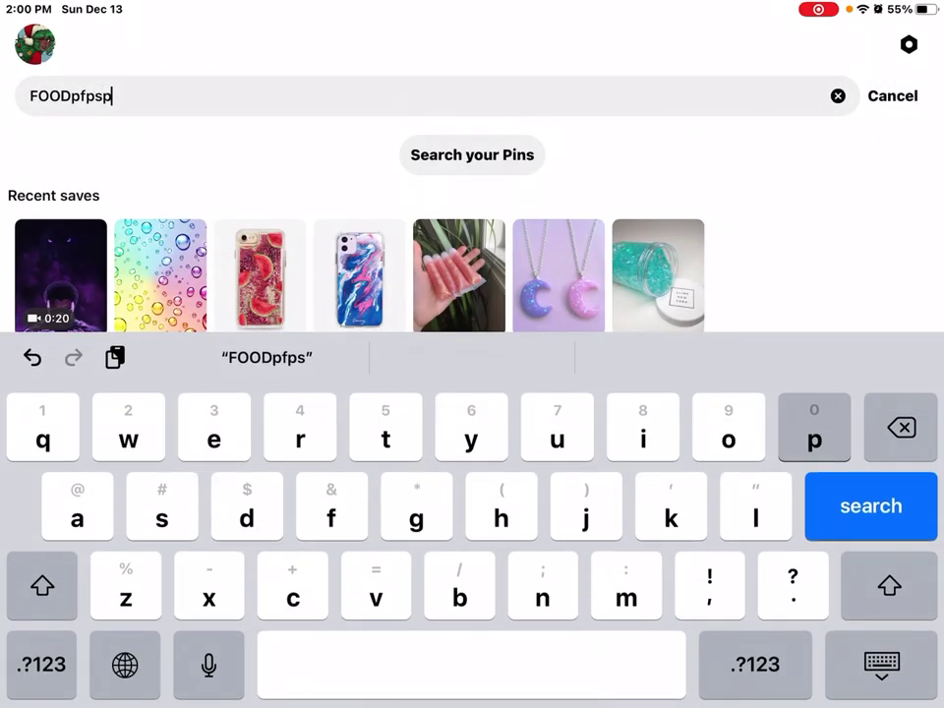
text(fp)
key(BackSpace)
click(838, 95)
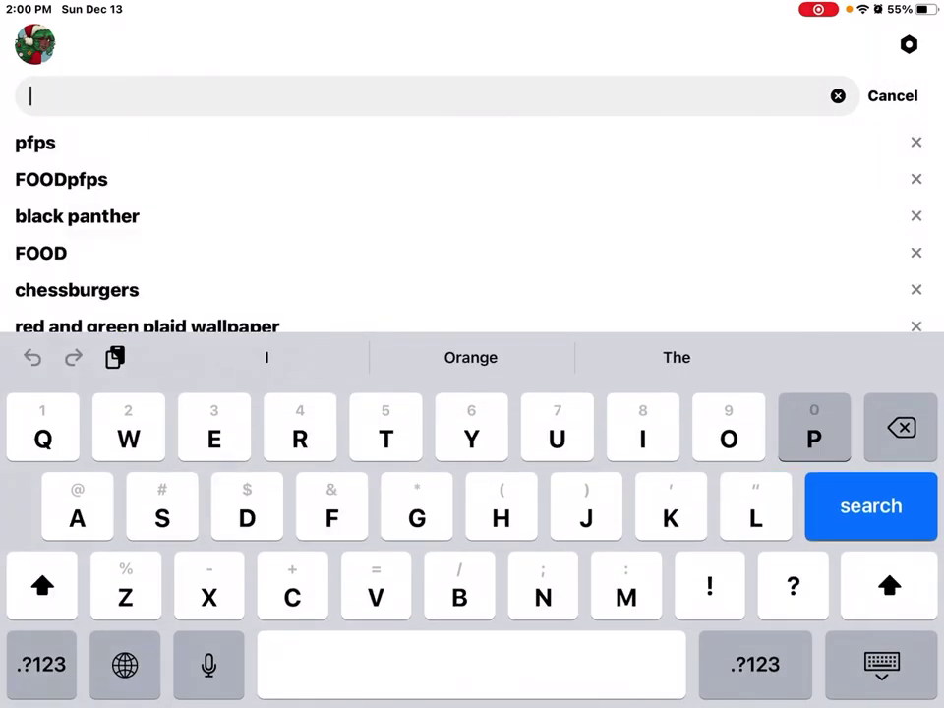
text(Pfps)
key(Return)
- Open the Pfps board and download the glowing purple-haired portrait image
click(109, 308)
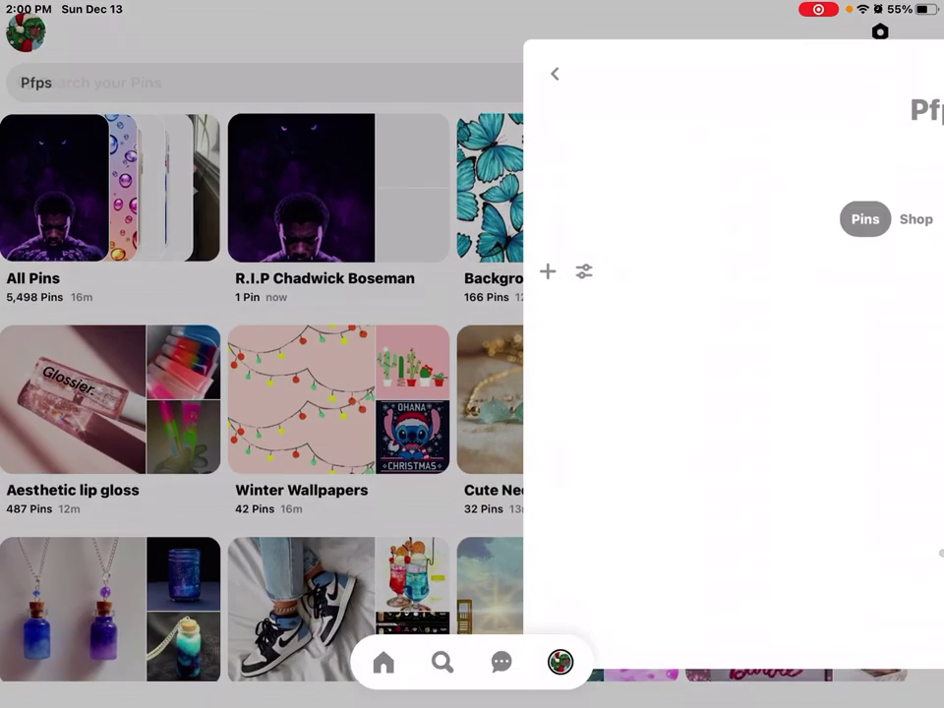
scroll(472, 393, down, 2)
scroll(472, 394, up, 2)
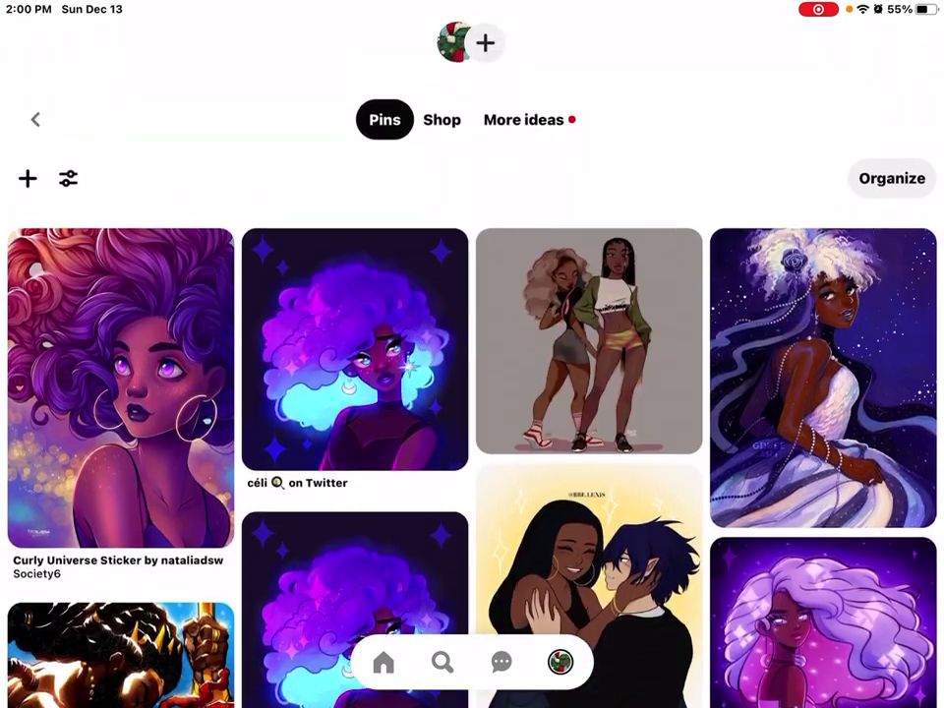
click(354, 354)
click(514, 68)
click(473, 354)
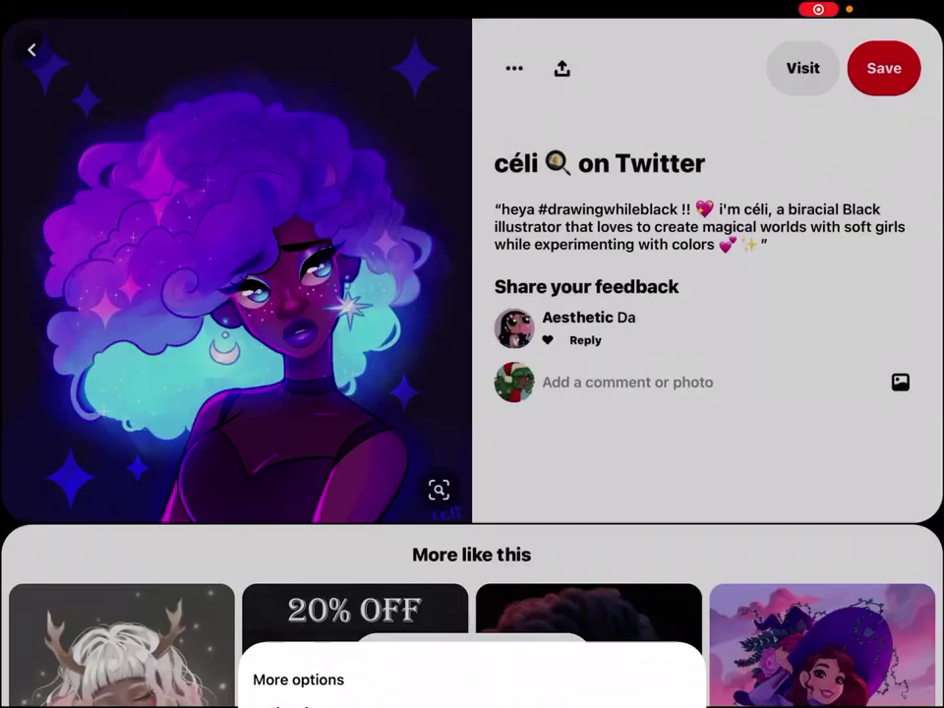
drag(472, 704, 472, 473)
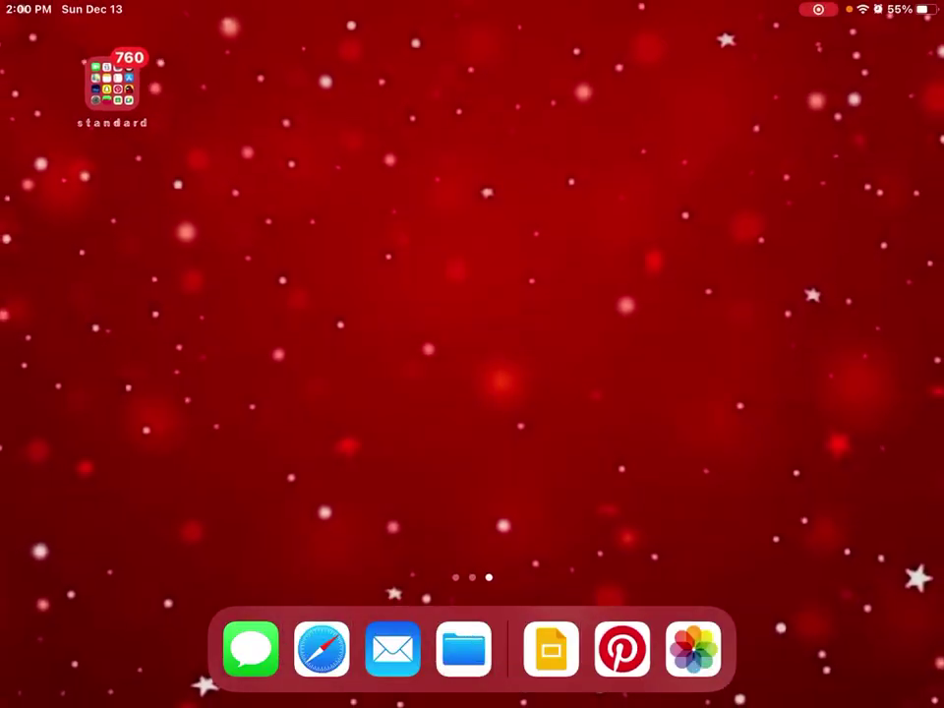
- Insert the purple-haired portrait from the photo library into the Virtual Room slide
click(549, 647)
click(824, 56)
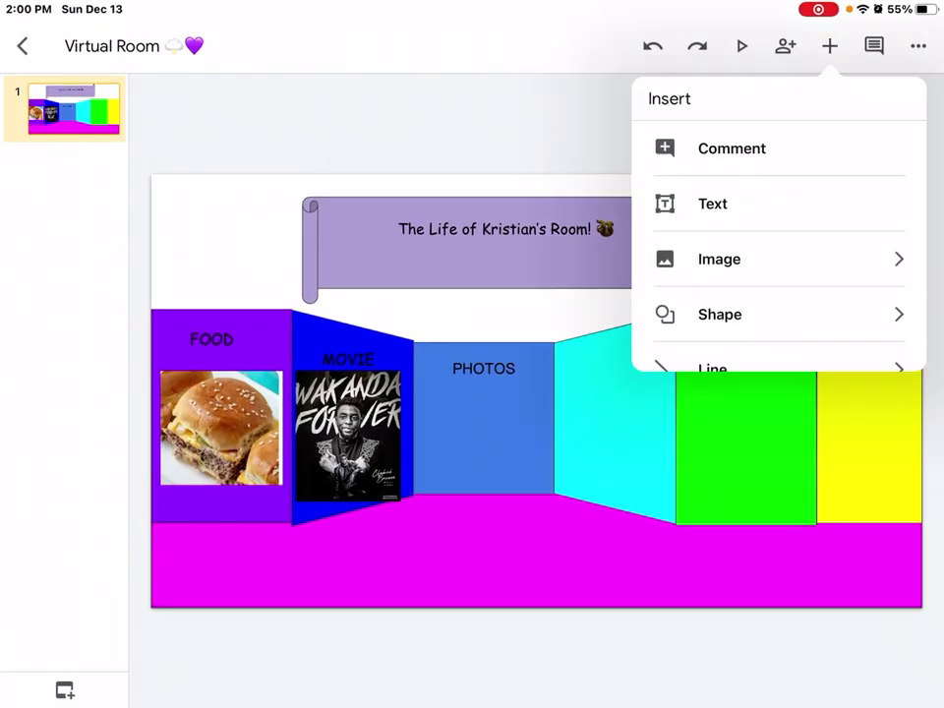
click(714, 264)
click(742, 151)
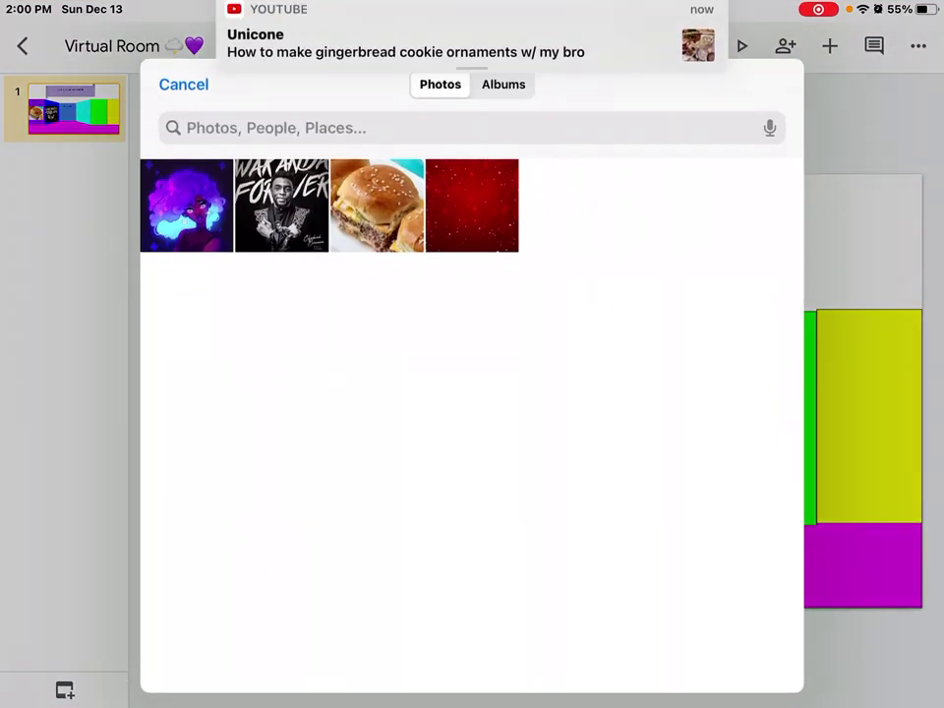
click(185, 205)
- Shrink the portrait and position it on the PHOTOS wall below the label
drag(739, 607, 423, 269)
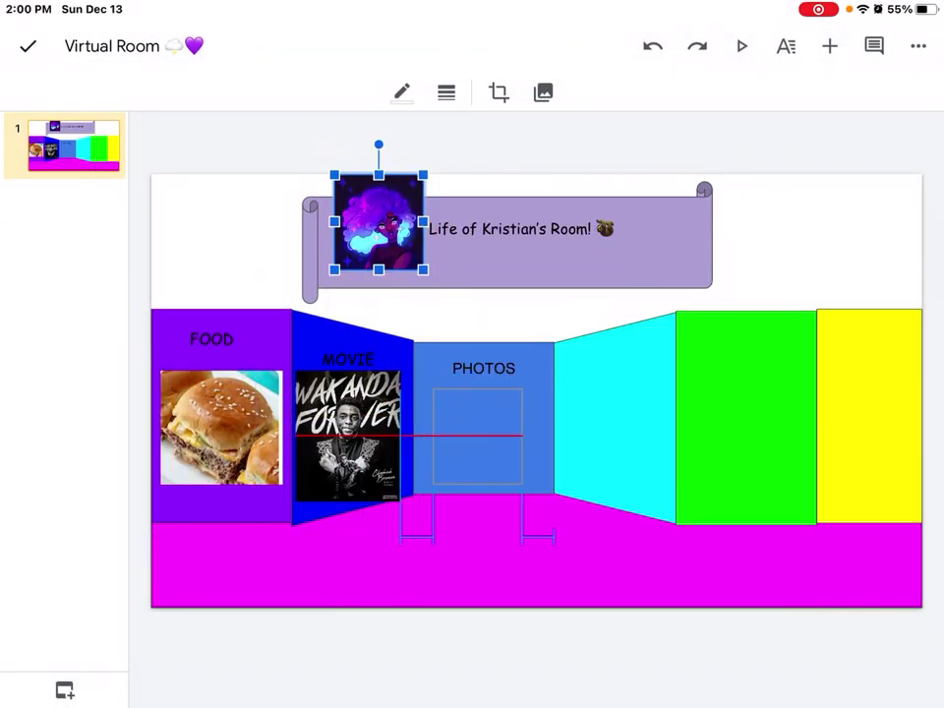
drag(434, 370, 486, 421)
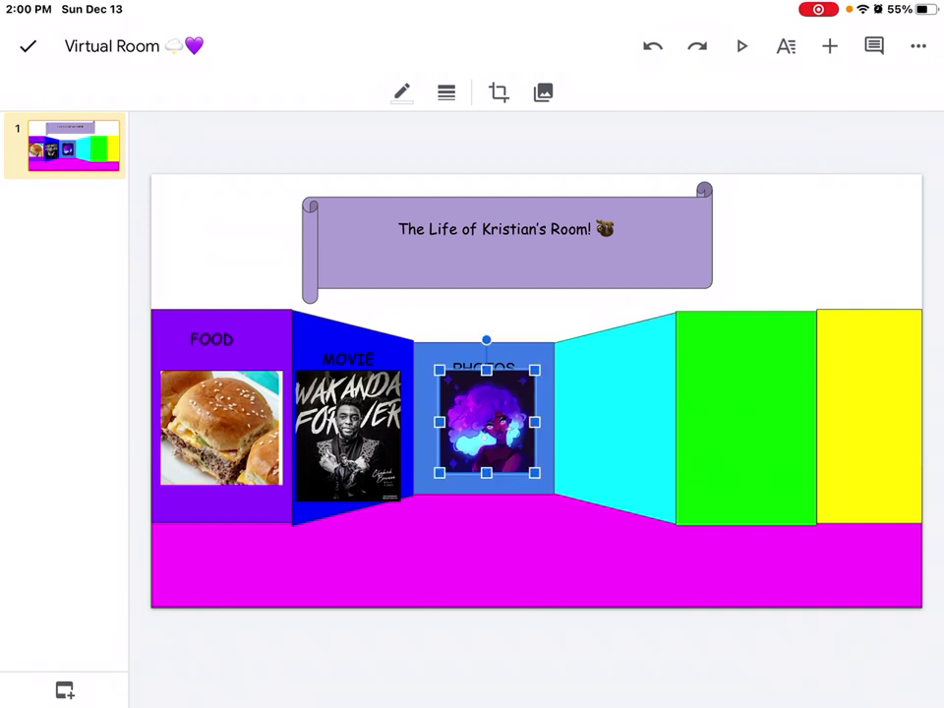
drag(486, 421, 477, 435)
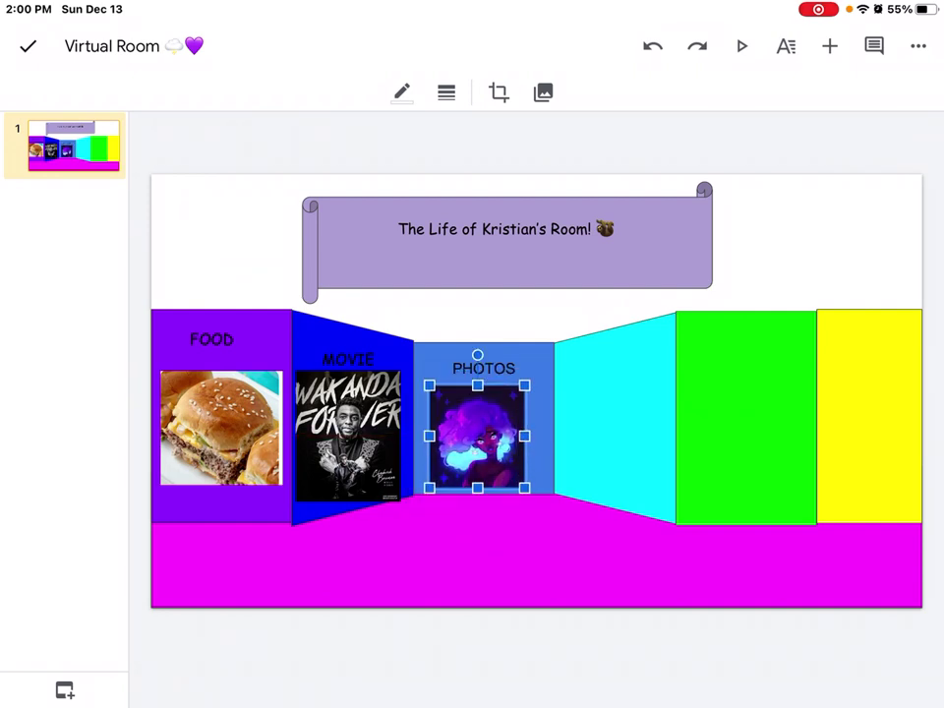
click(27, 45)
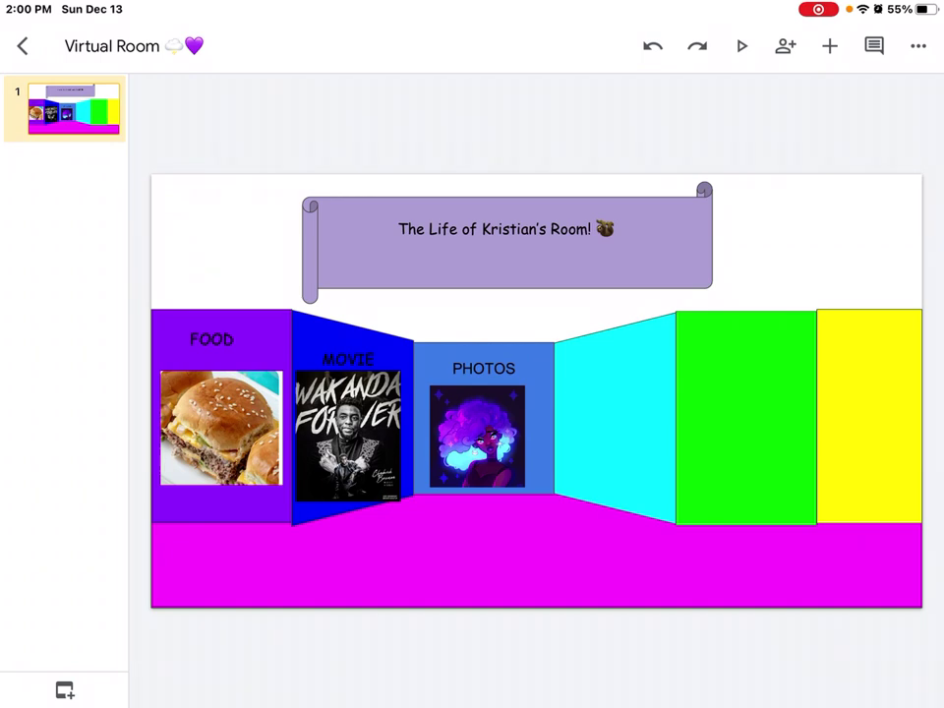
- Add a new text box reading MUSIC in capitals
click(830, 45)
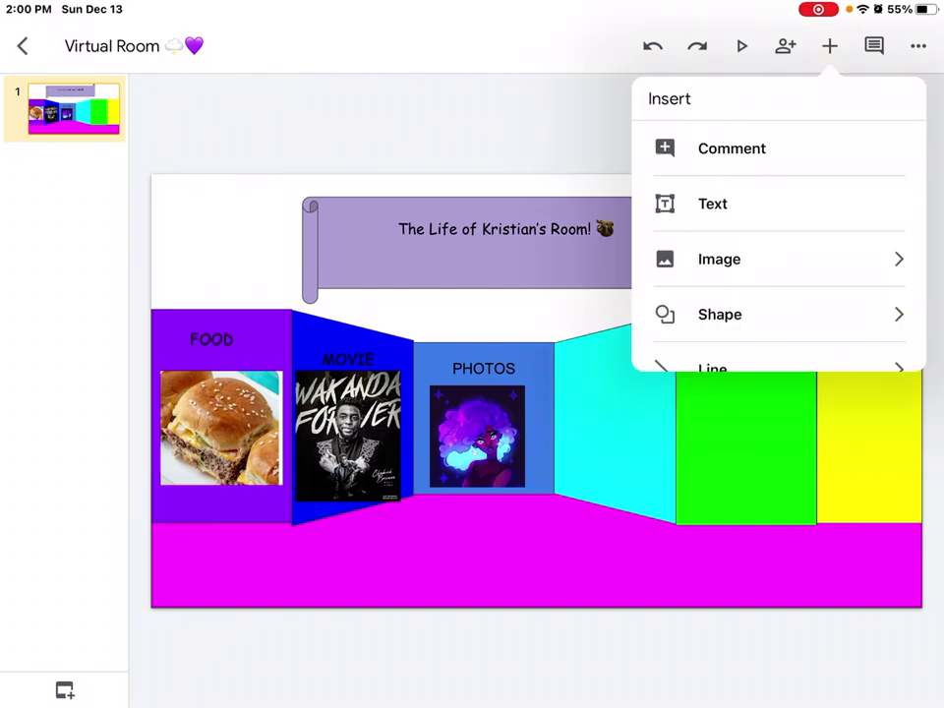
click(712, 203)
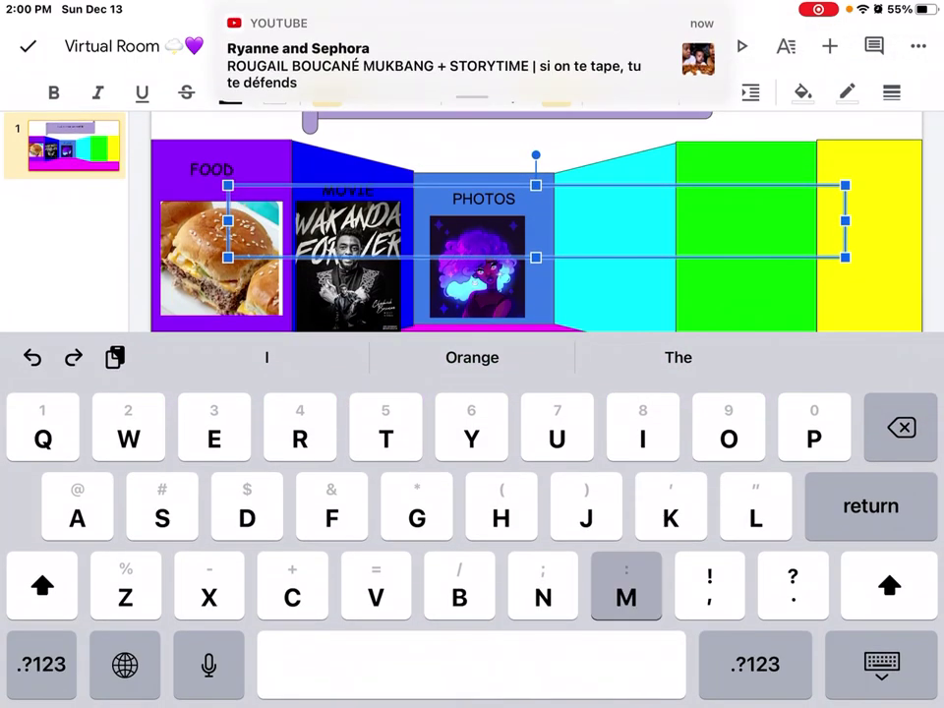
text(Music)
key(BackSpace)
key(BackSpace)
key(BackSpace)
key(BackSpace)
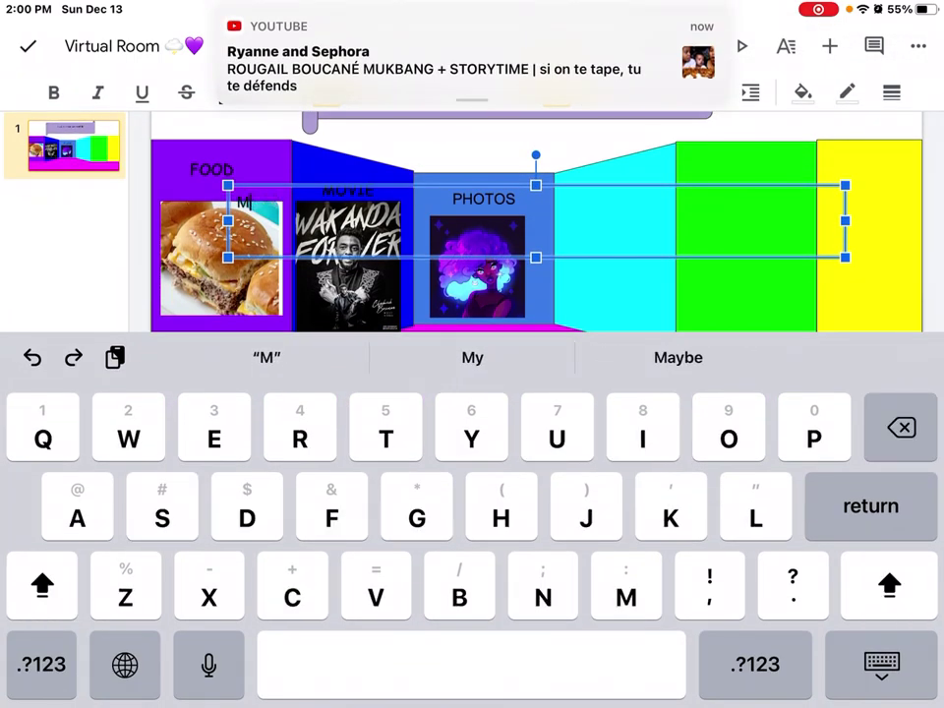
text(USIC)
click(882, 664)
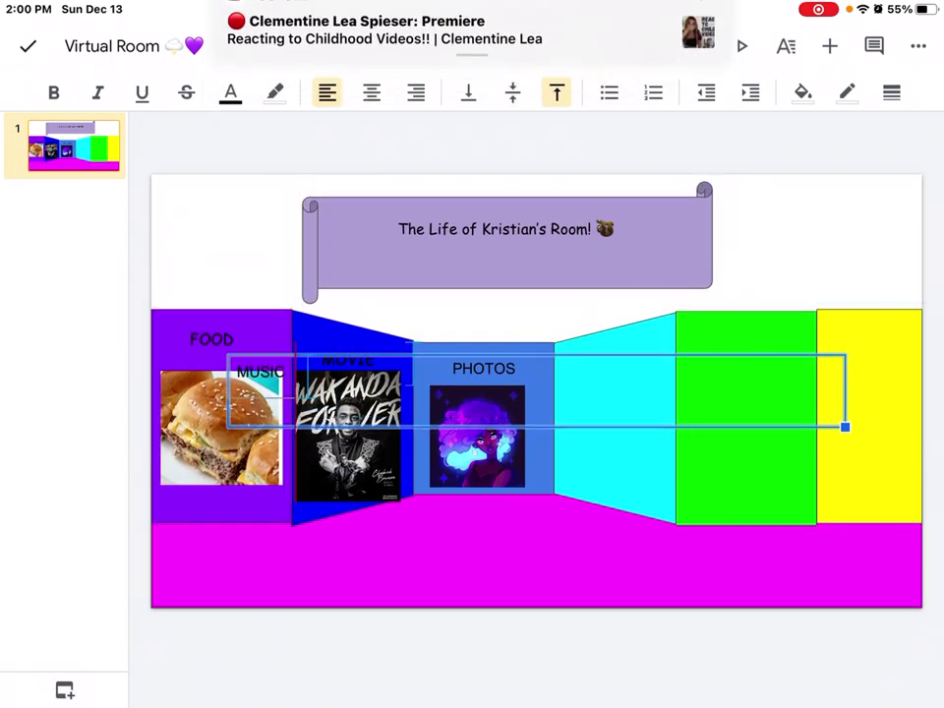
- Resize the MUSIC label onto the cyan wall and return to the home screen
mouse_move(846, 426)
mouse_down()
mouse_move(303, 398)
mouse_move(615, 369)
mouse_up()
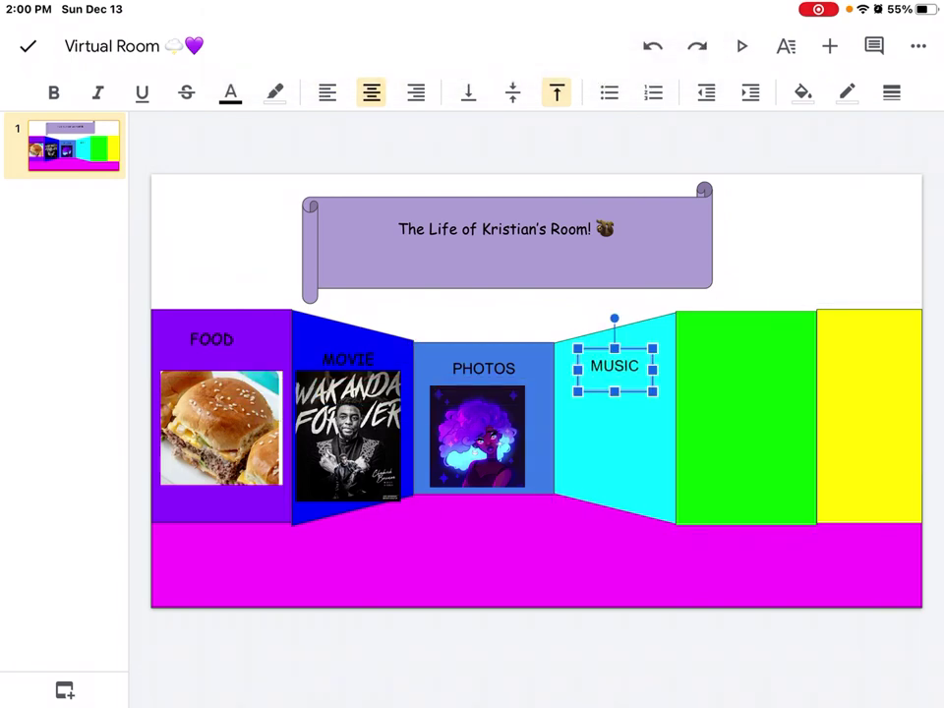
click(28, 46)
drag(472, 703, 472, 443)
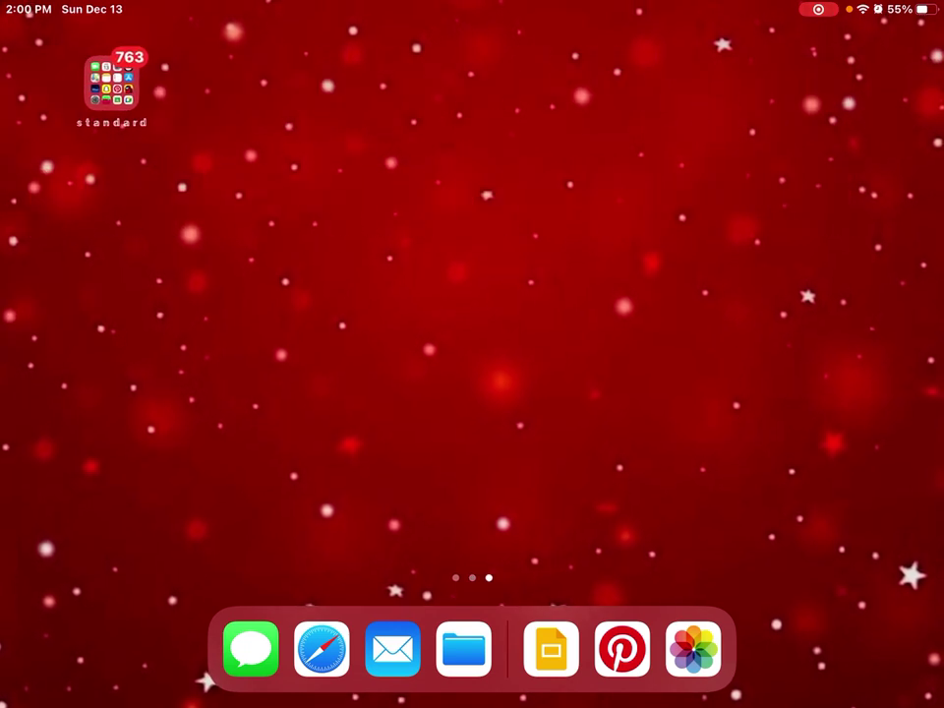
- Open Pinterest, back out to the profile and clear the search field
click(622, 649)
click(29, 46)
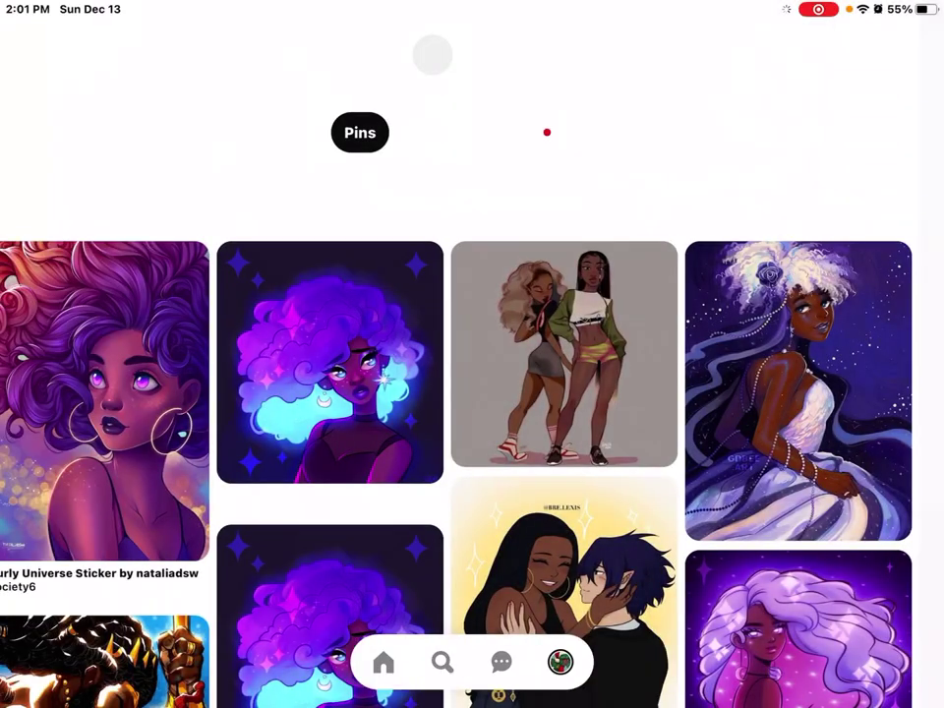
drag(432, 55, 432, 492)
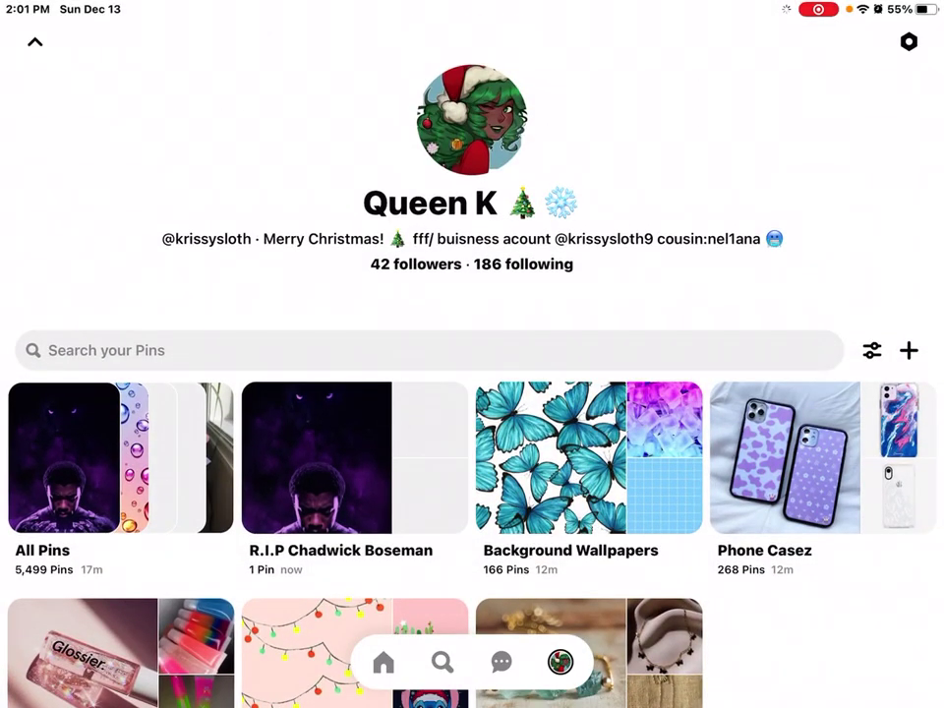
click(442, 662)
click(838, 95)
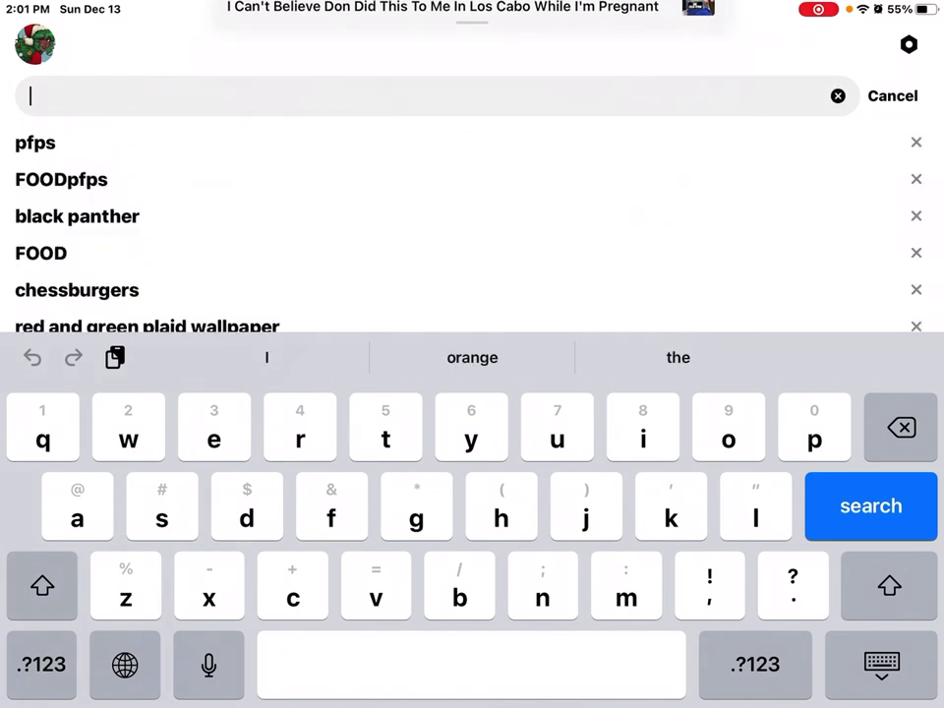
- Search Pinterest for 'lil nas x', correcting the mistyped 'lil. a mad x' query
text(lil)
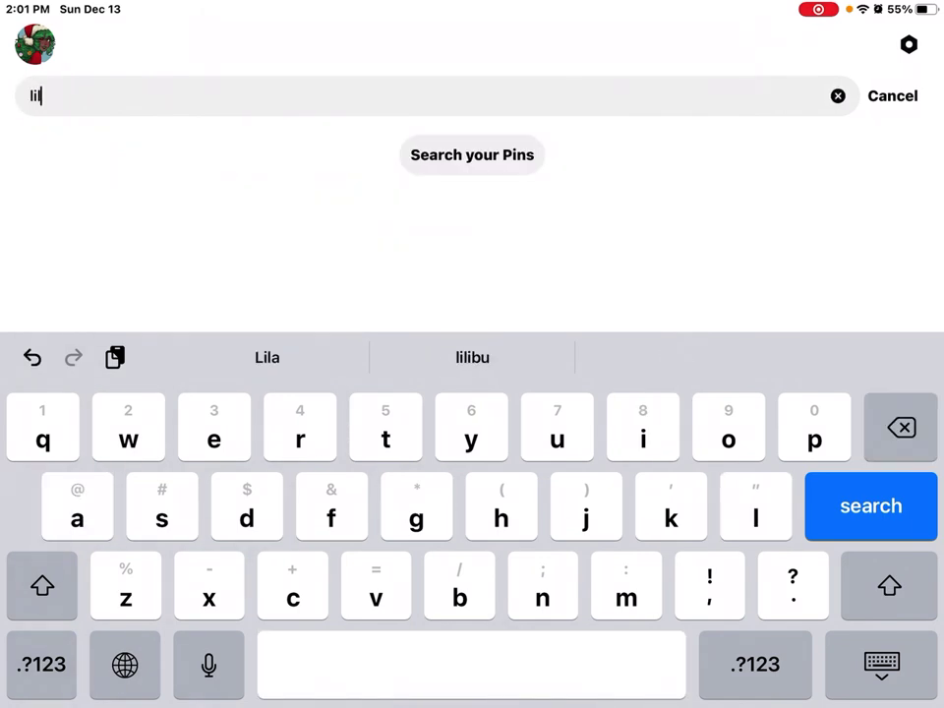
text(. a mad x)
key(Return)
click(295, 46)
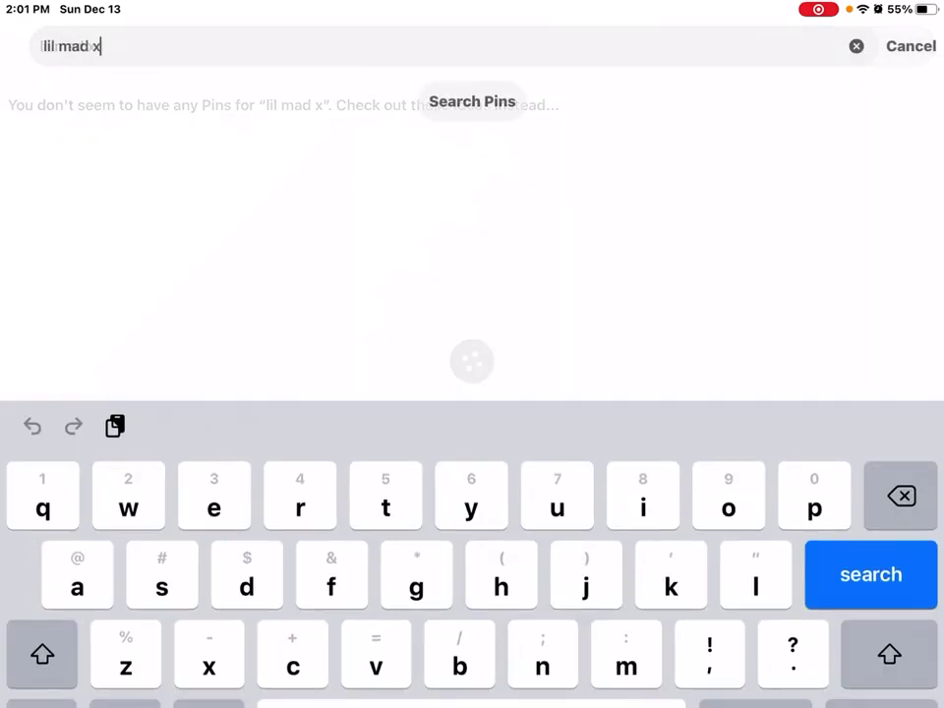
key(BackSpace)
key(BackSpace)
key(BackSpace)
key(BackSpace)
key(BackSpace)
text(nas )
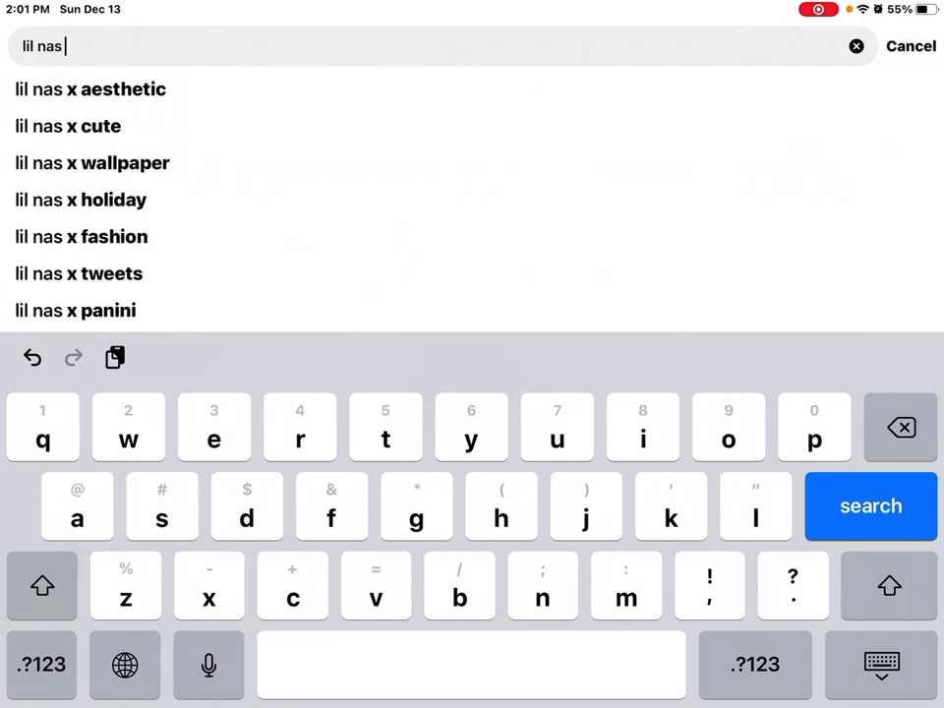
text(x)
key(Return)
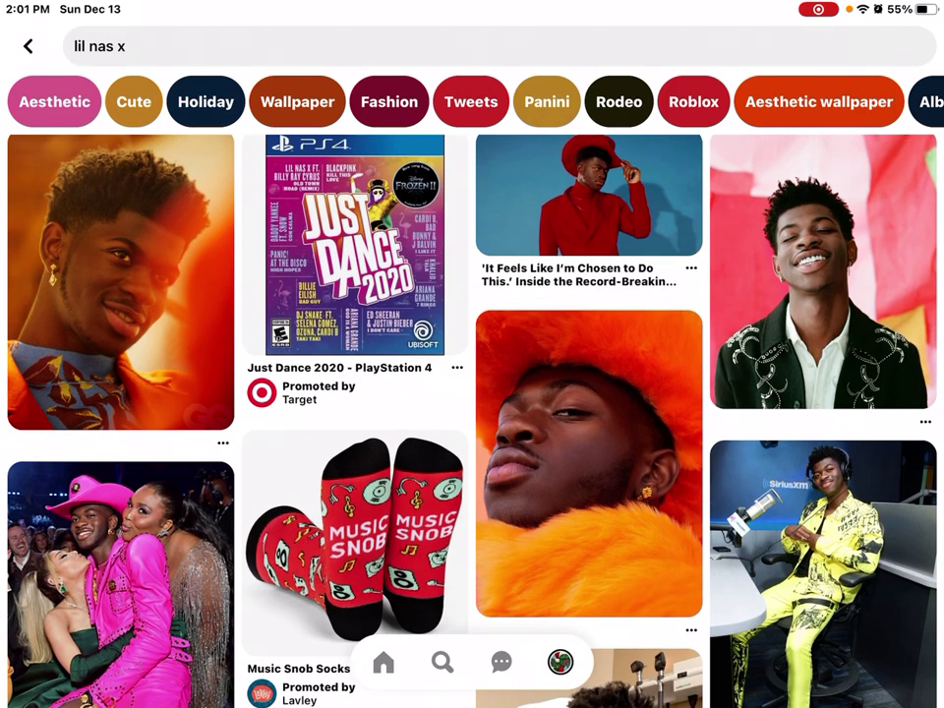
- Download the image from the TIME pin of Lil Nas X in red
click(588, 207)
click(513, 68)
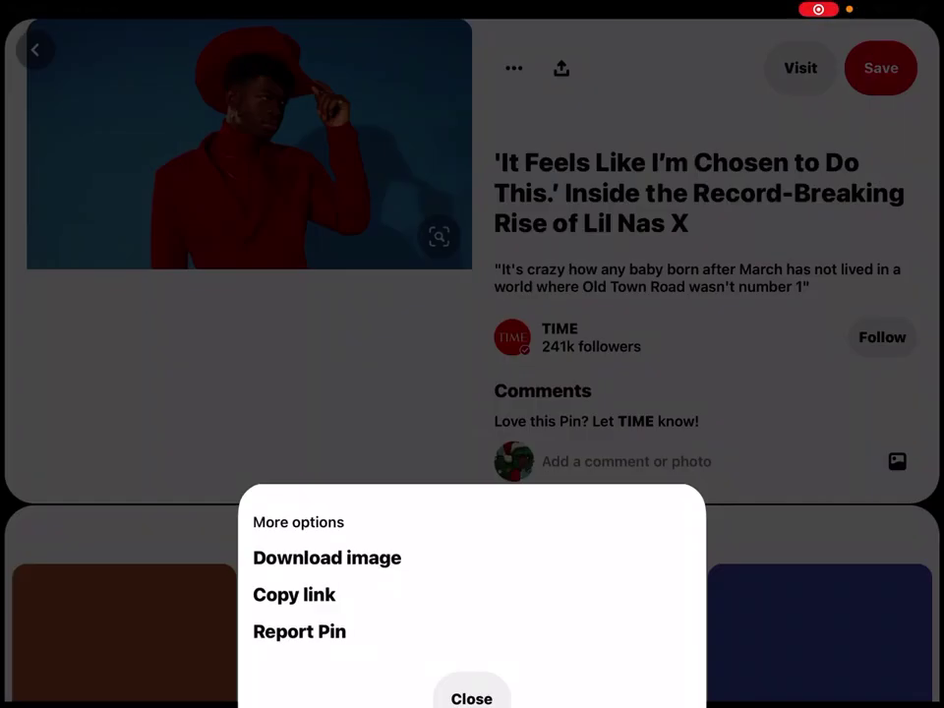
click(327, 558)
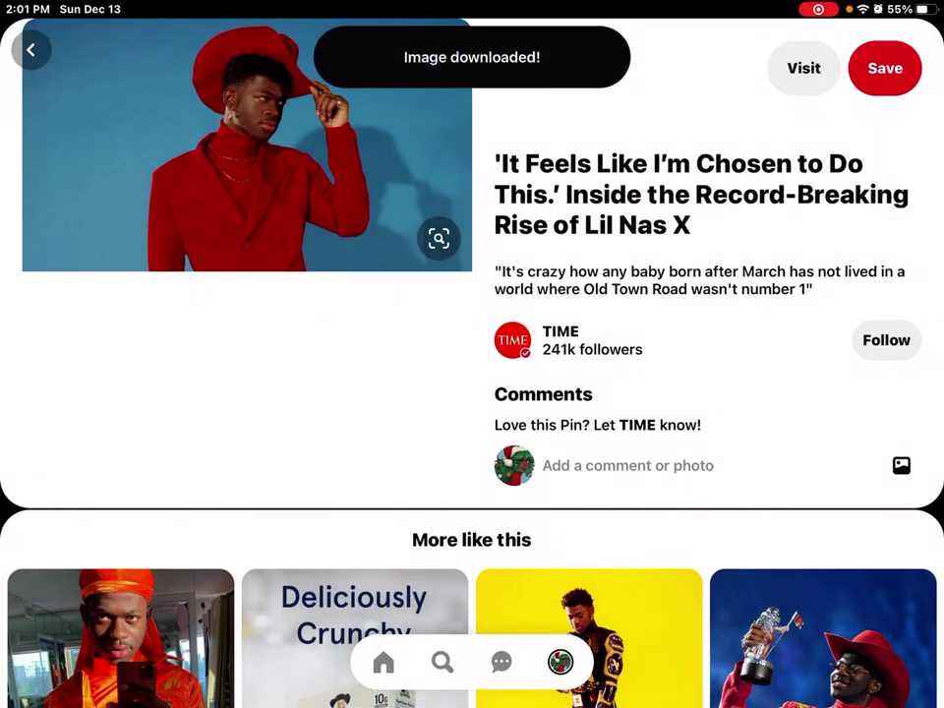
drag(472, 703, 472, 492)
- Insert the red-outfit Lil Nas X photo from the photo library into the slide
click(547, 648)
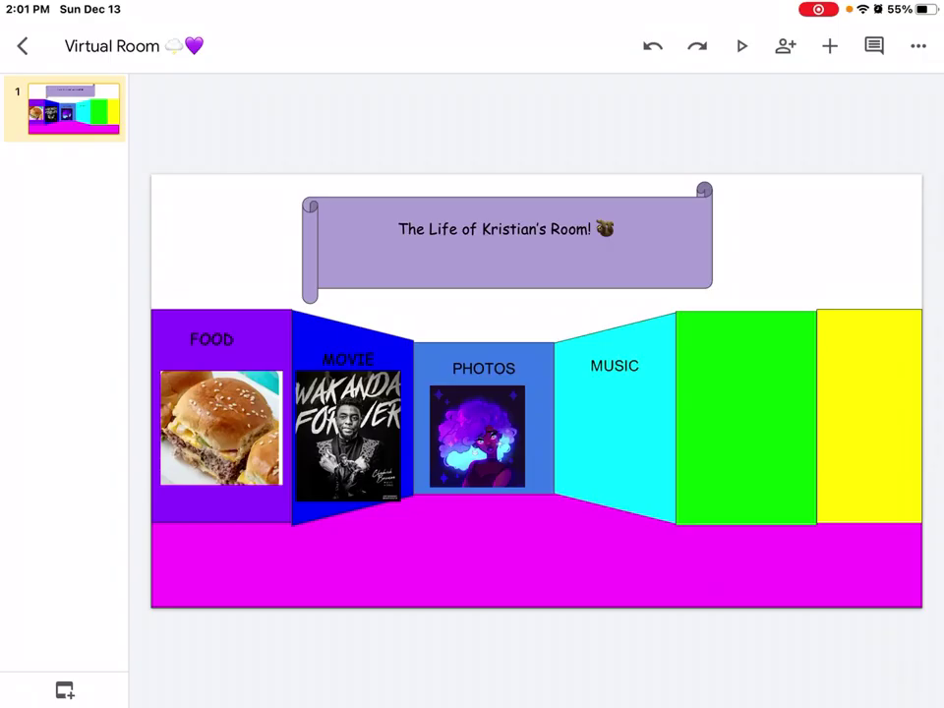
click(829, 45)
click(719, 257)
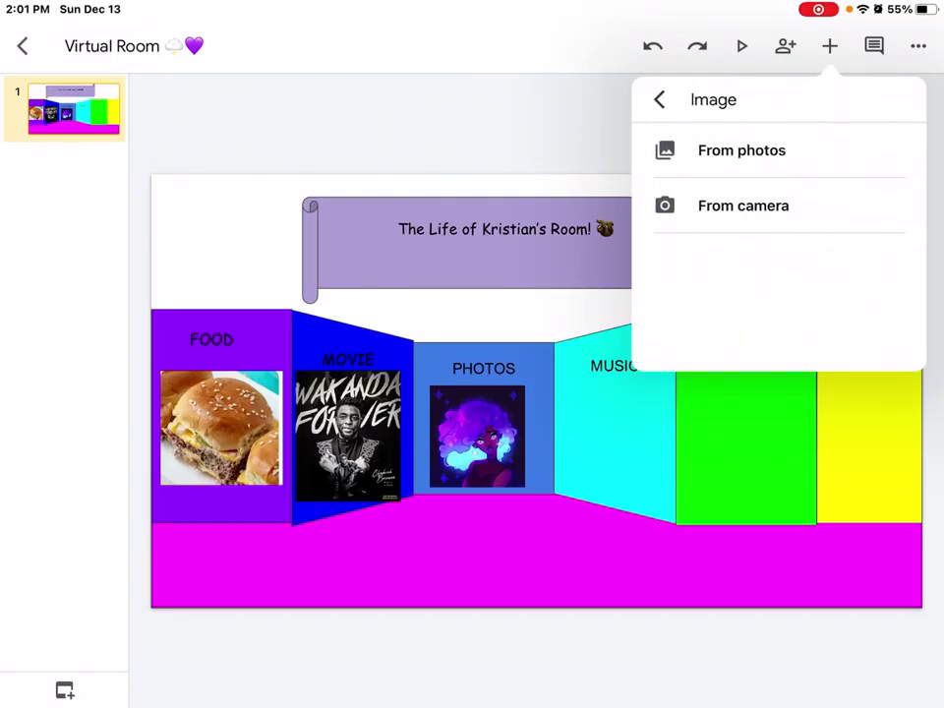
click(742, 150)
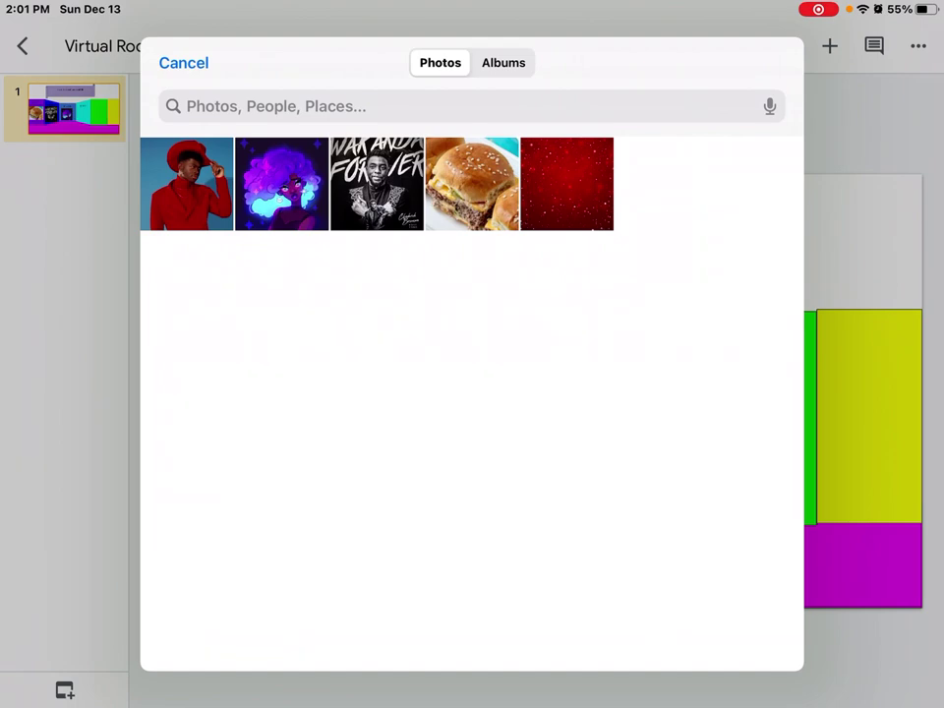
click(187, 183)
- Shrink the photo and place it on the cyan MUSIC wall below its label
drag(921, 607, 354, 288)
mouse_move(253, 231)
mouse_down()
mouse_move(544, 483)
mouse_move(553, 469)
mouse_up()
drag(656, 526, 577, 483)
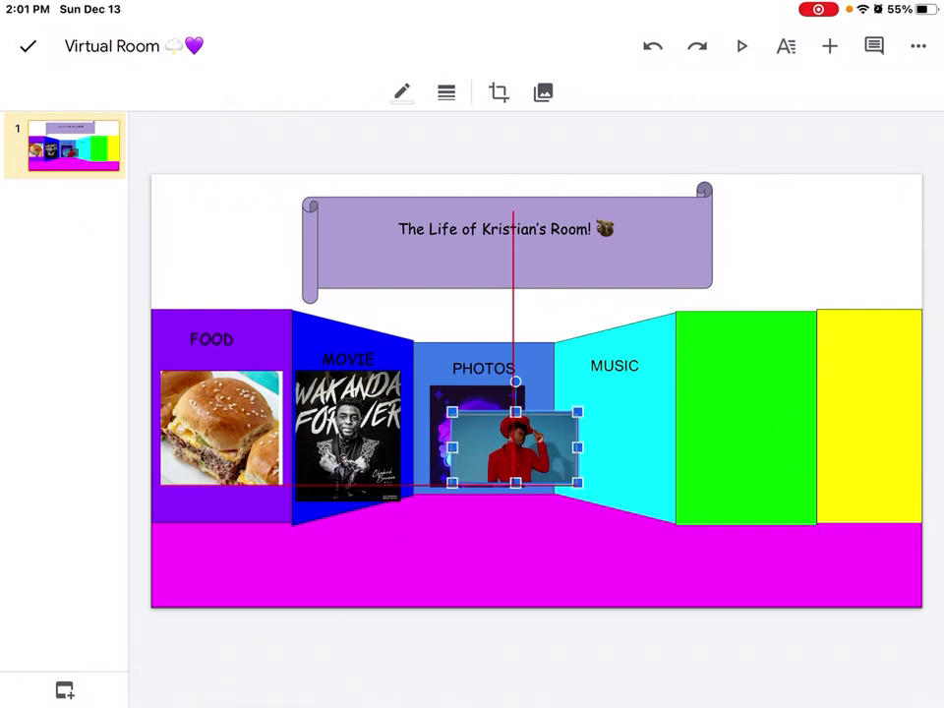
drag(514, 448, 614, 428)
click(28, 45)
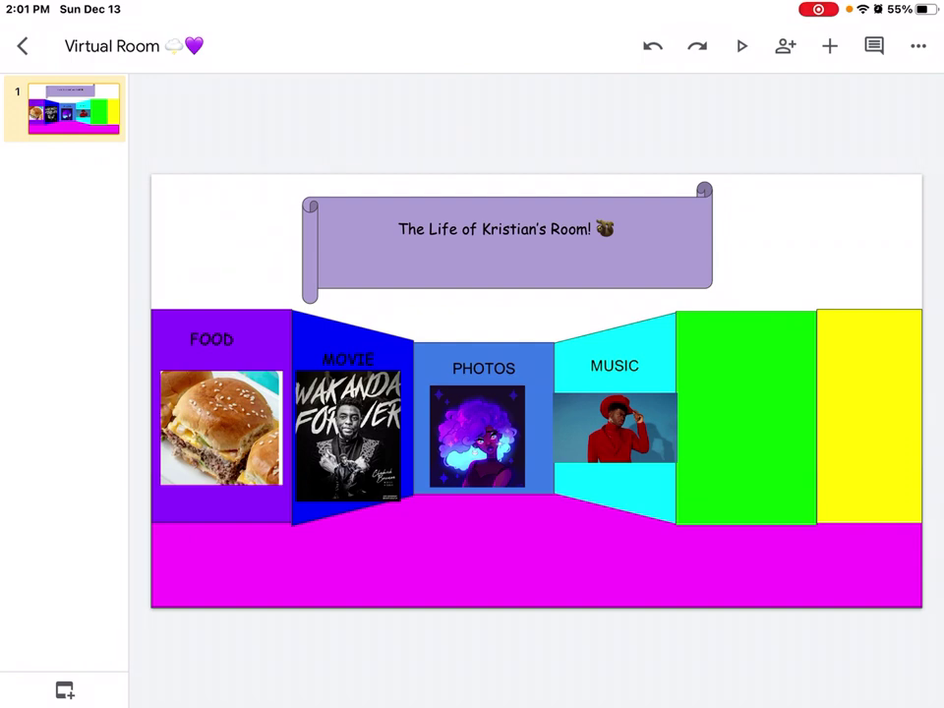
click(829, 45)
- Type ANIMAL into the new text box and size it onto the green wall
text(A)
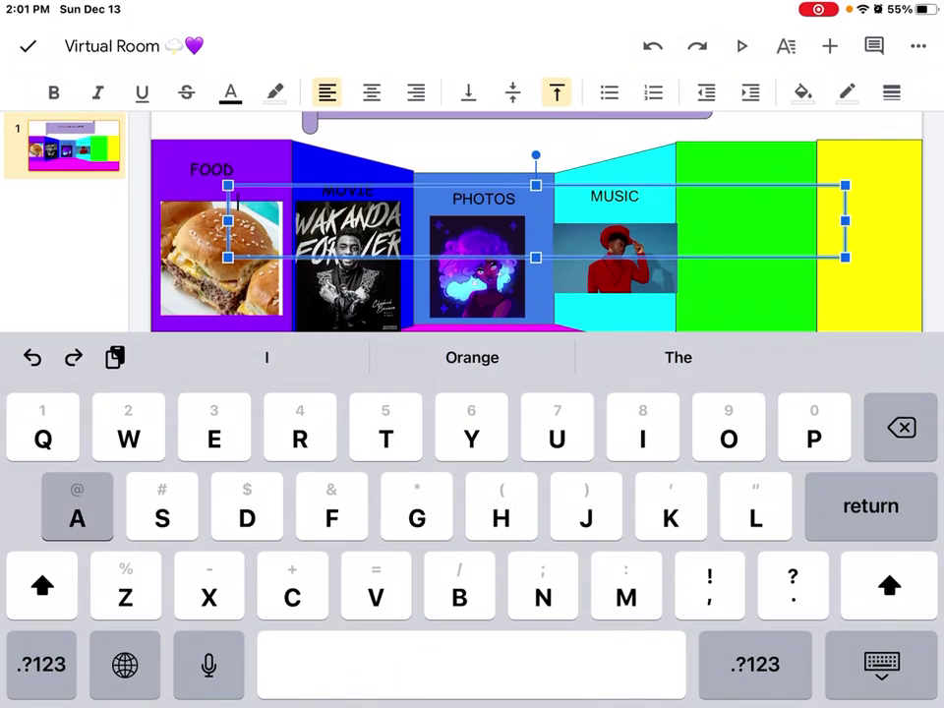
text(NIMAL)
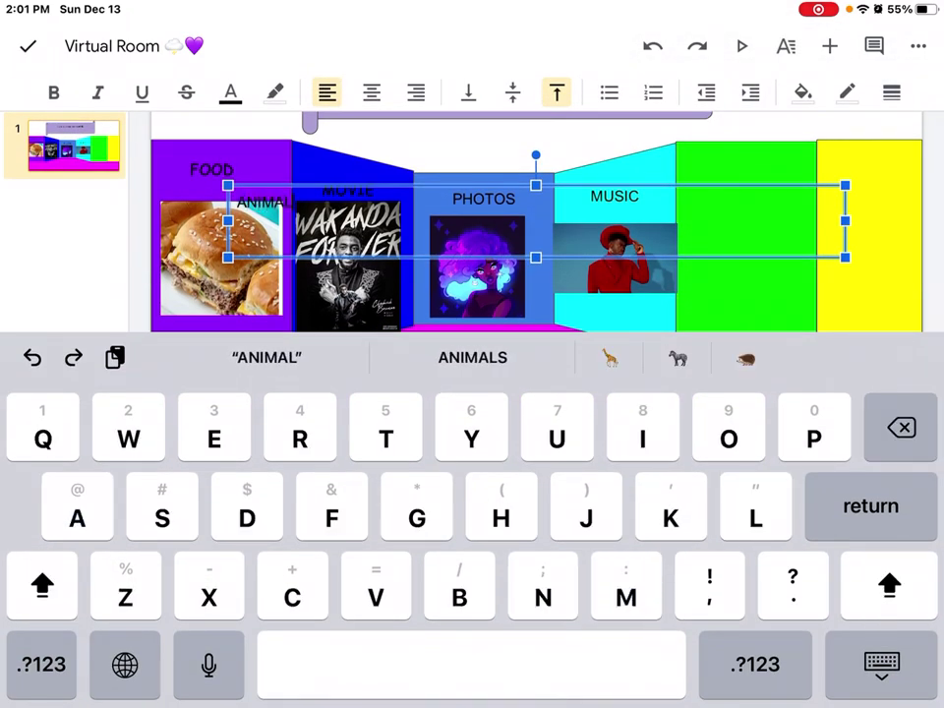
click(882, 663)
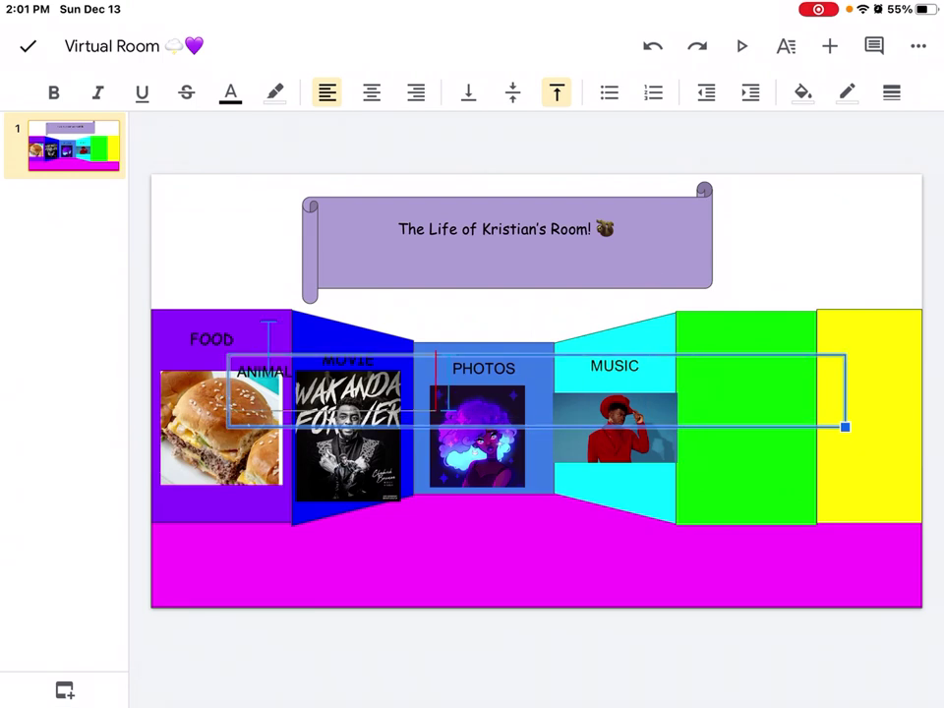
mouse_move(846, 427)
mouse_down()
mouse_move(318, 391)
mouse_move(743, 360)
mouse_up()
- Select the ANIMAL text and browse the font list for Comic Sans MS
click(744, 360)
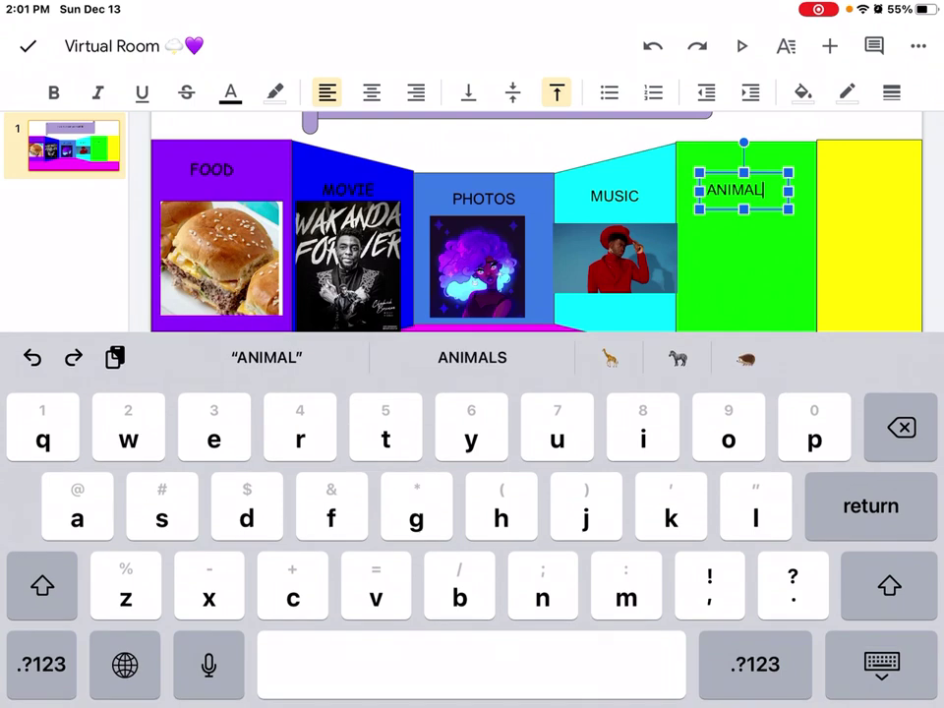
drag(765, 190, 707, 190)
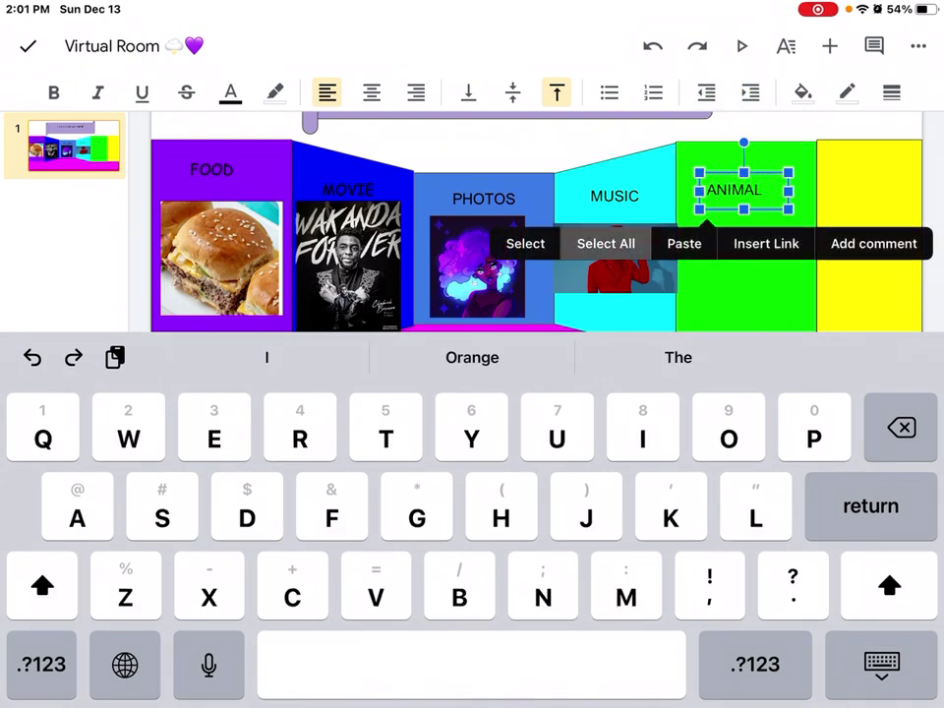
click(606, 243)
click(786, 46)
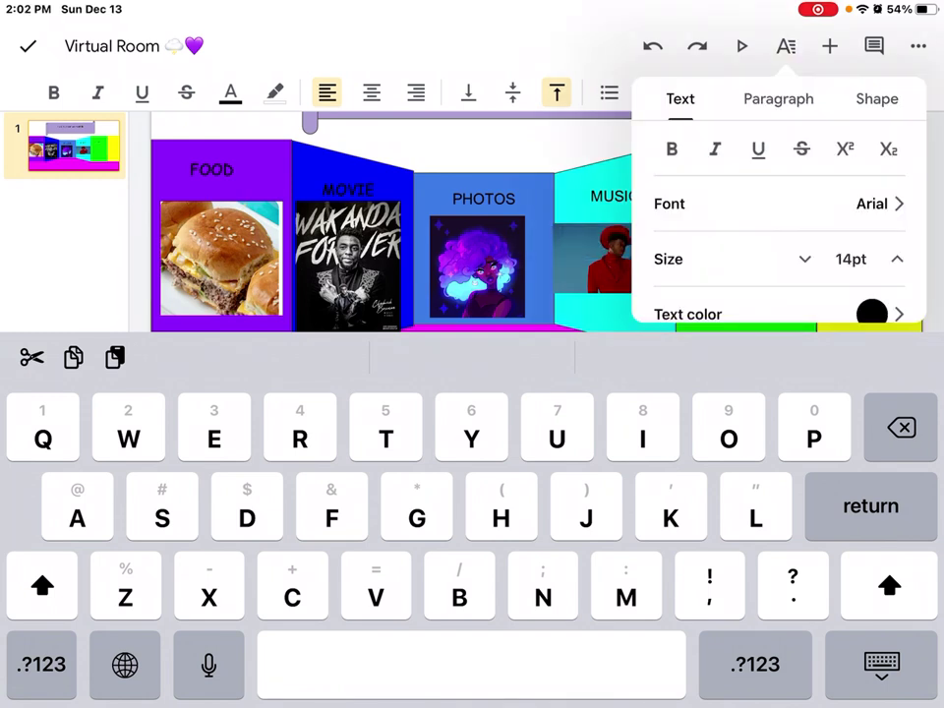
click(777, 204)
scroll(777, 226, down, 3)
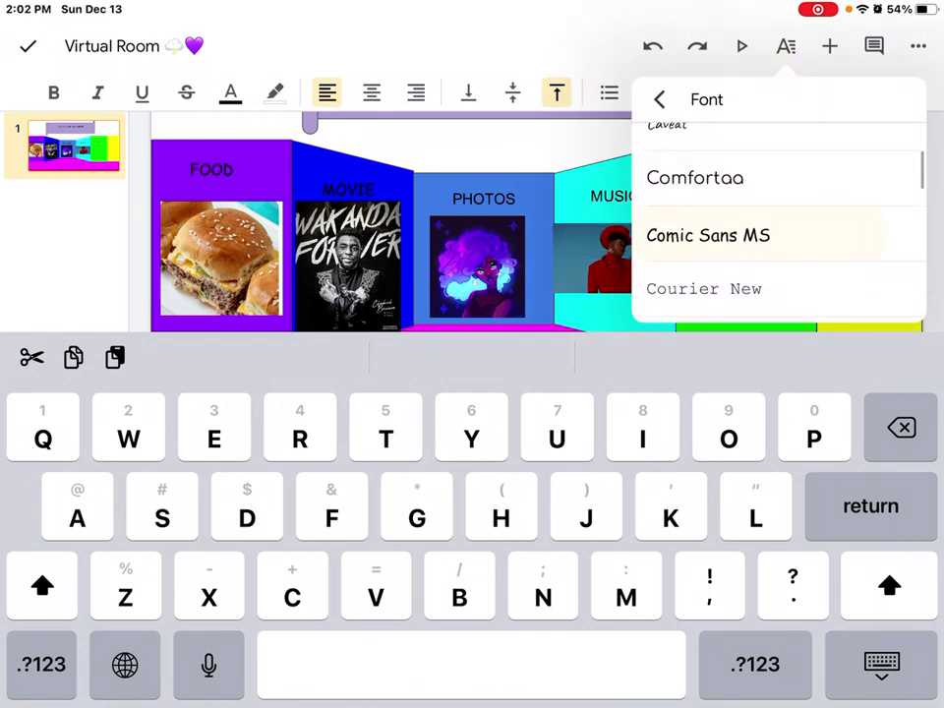
click(27, 46)
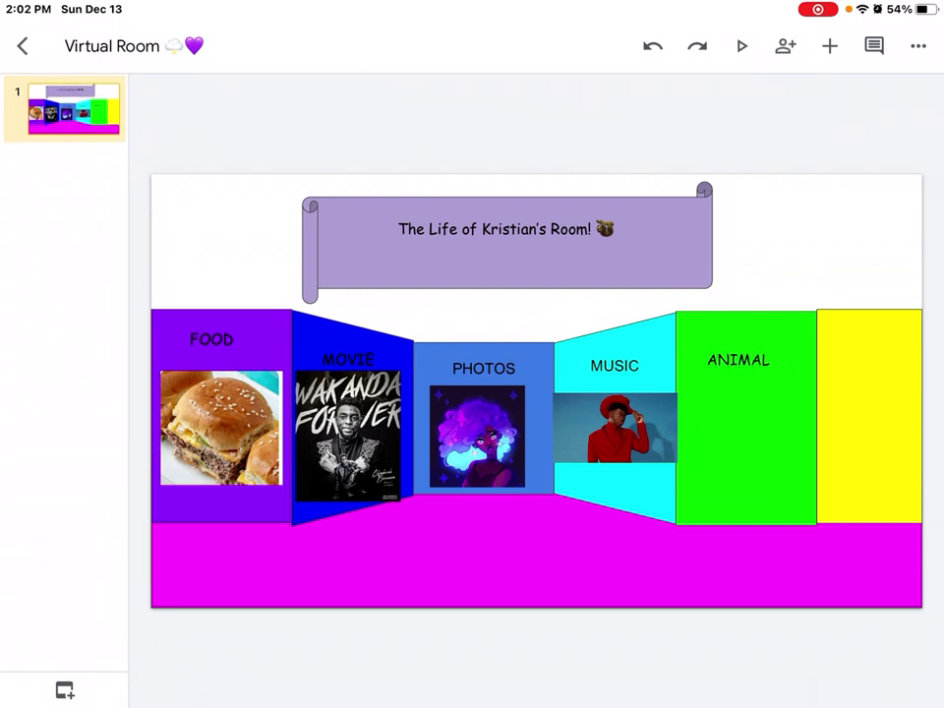
- Set all of the MUSIC label text to Comic Sans MS
click(614, 366)
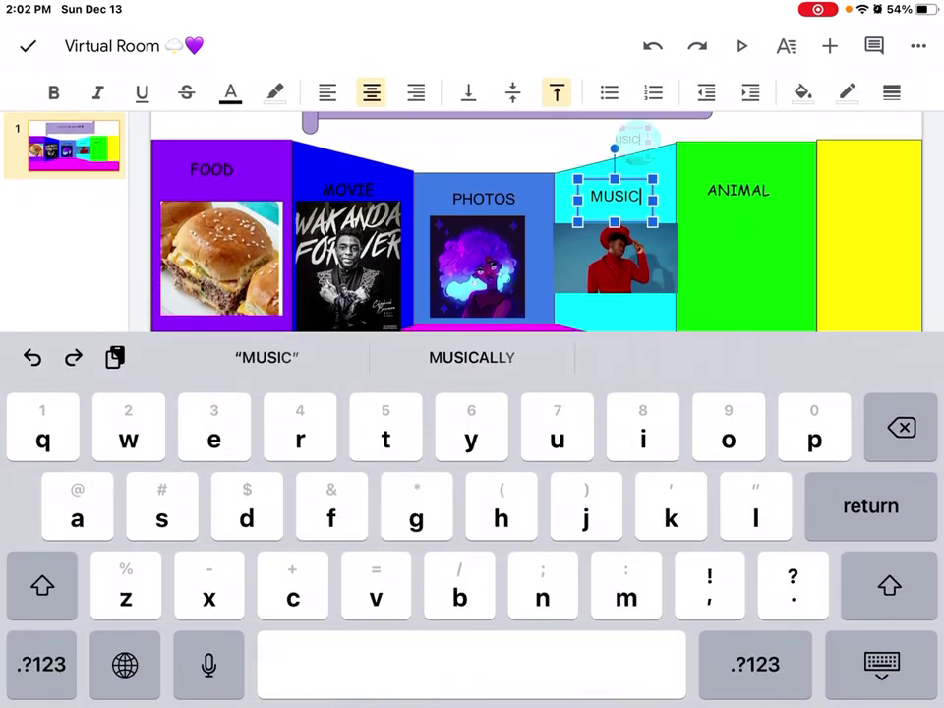
drag(642, 196, 591, 196)
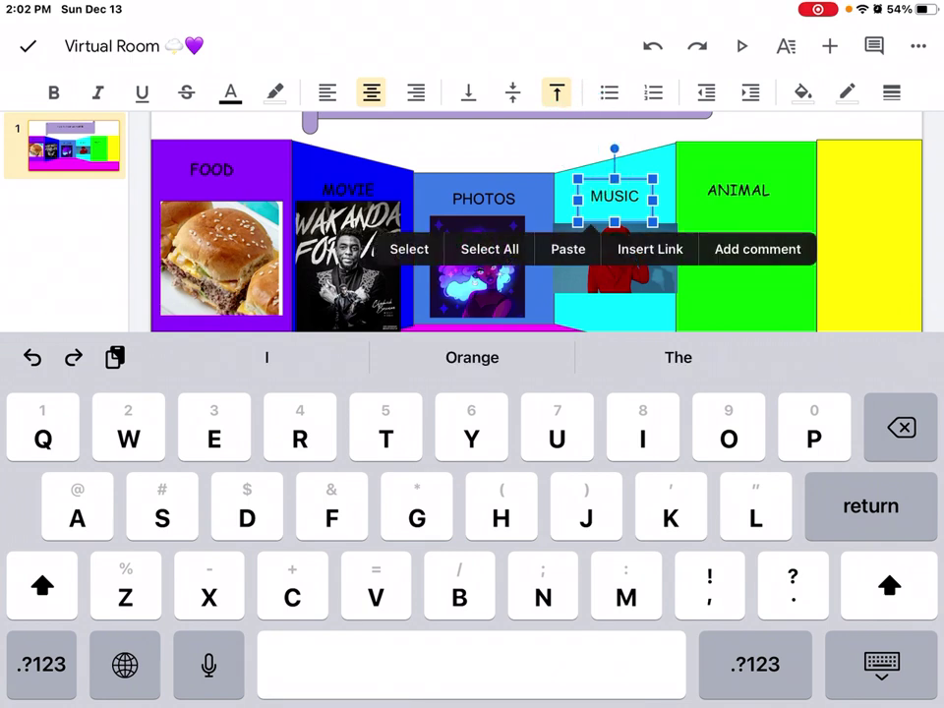
click(490, 248)
click(786, 45)
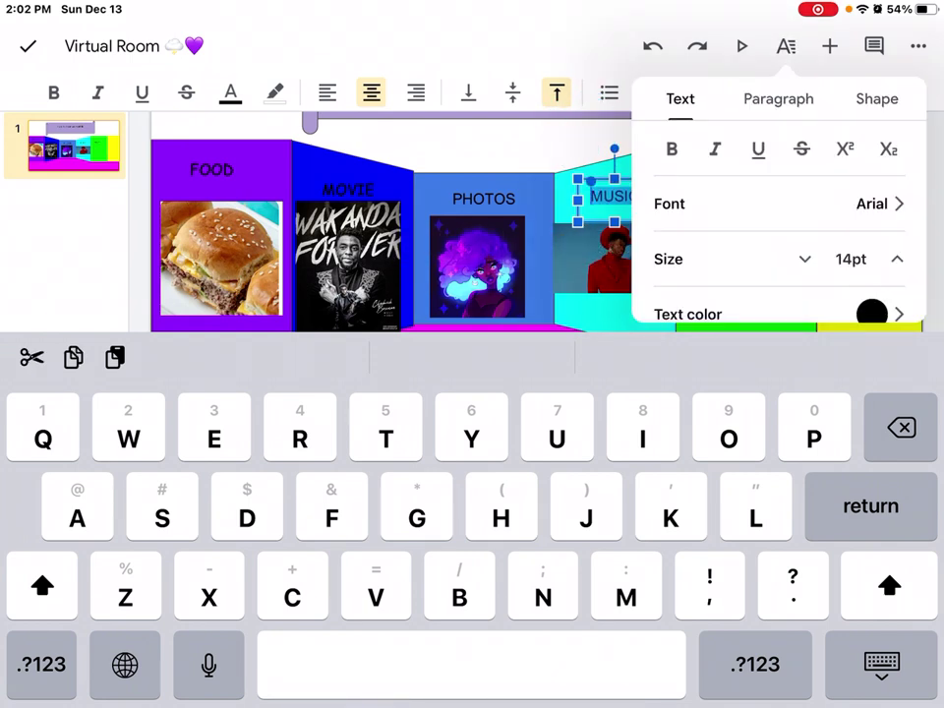
click(777, 204)
scroll(777, 226, down, 5)
click(708, 182)
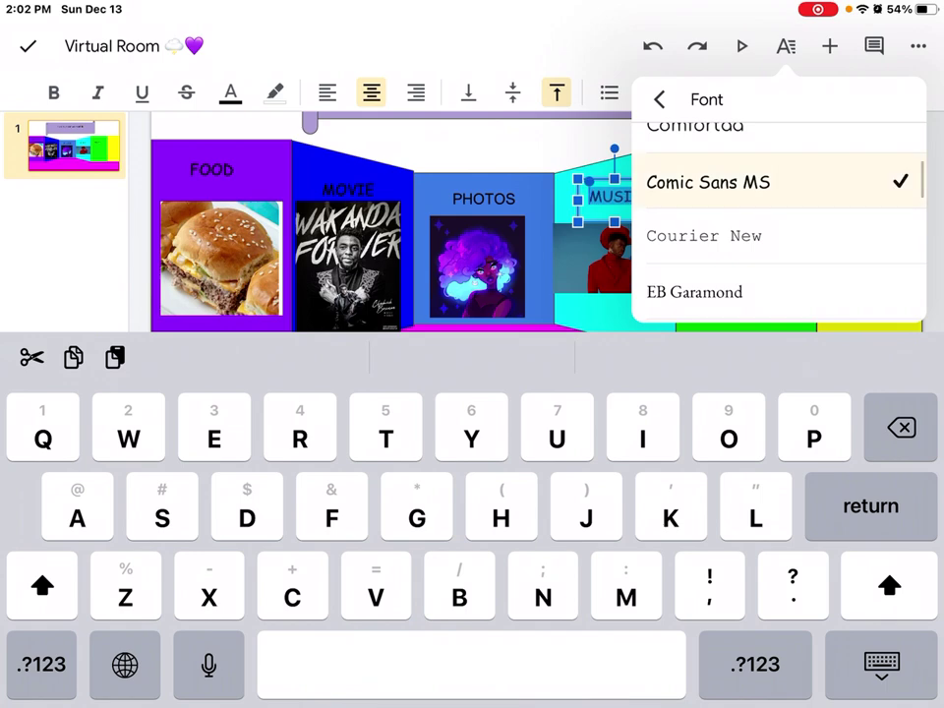
click(881, 664)
- Select all of the PHOTOS label text and browse the font list
click(211, 232)
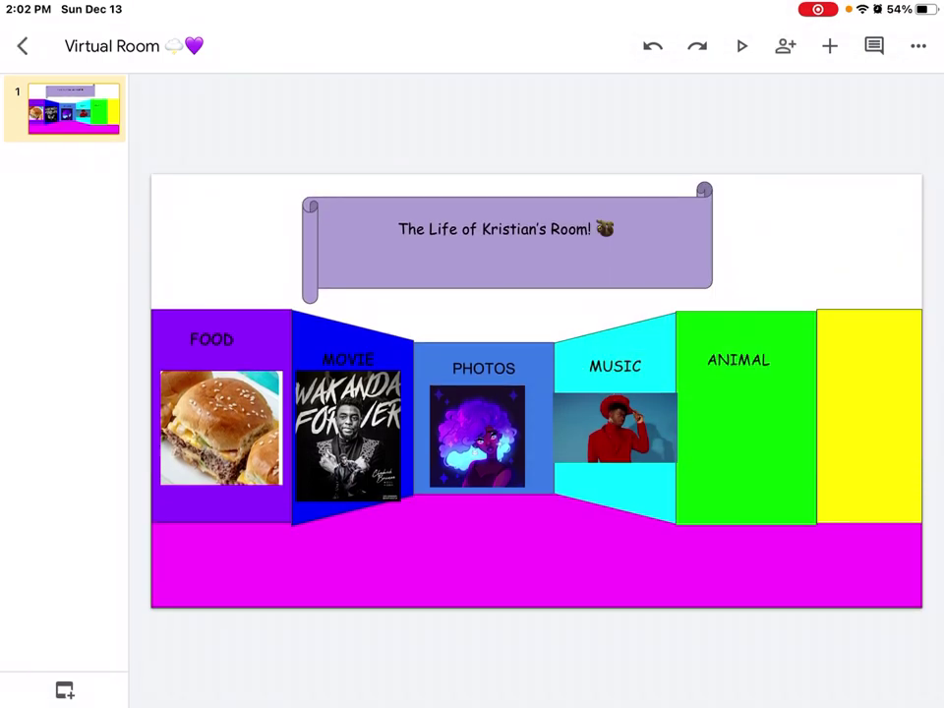
double_click(484, 349)
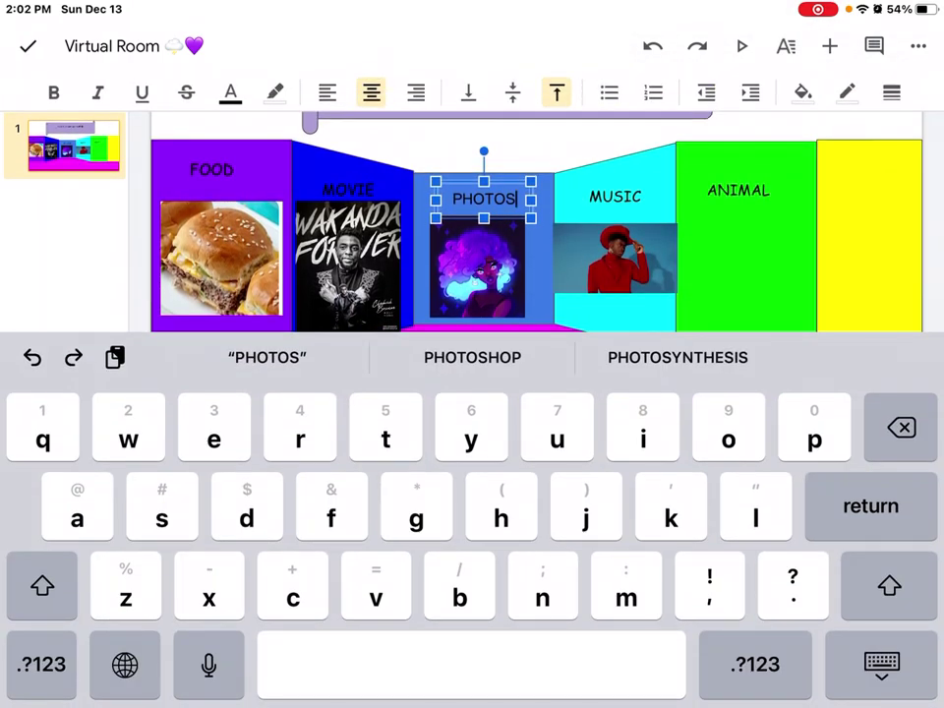
drag(516, 199, 454, 199)
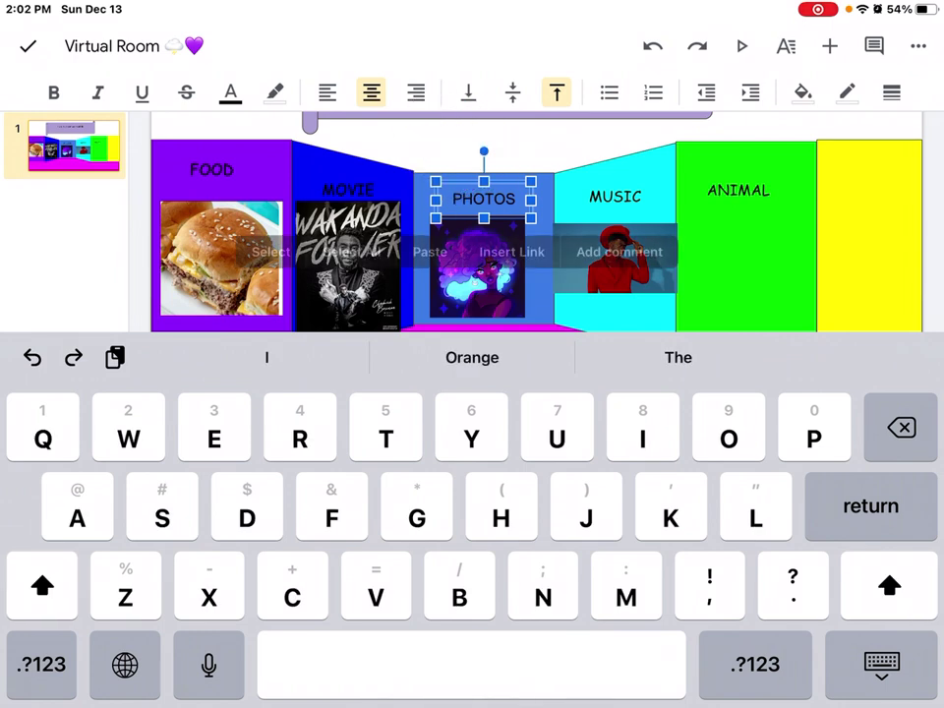
click(344, 251)
click(786, 46)
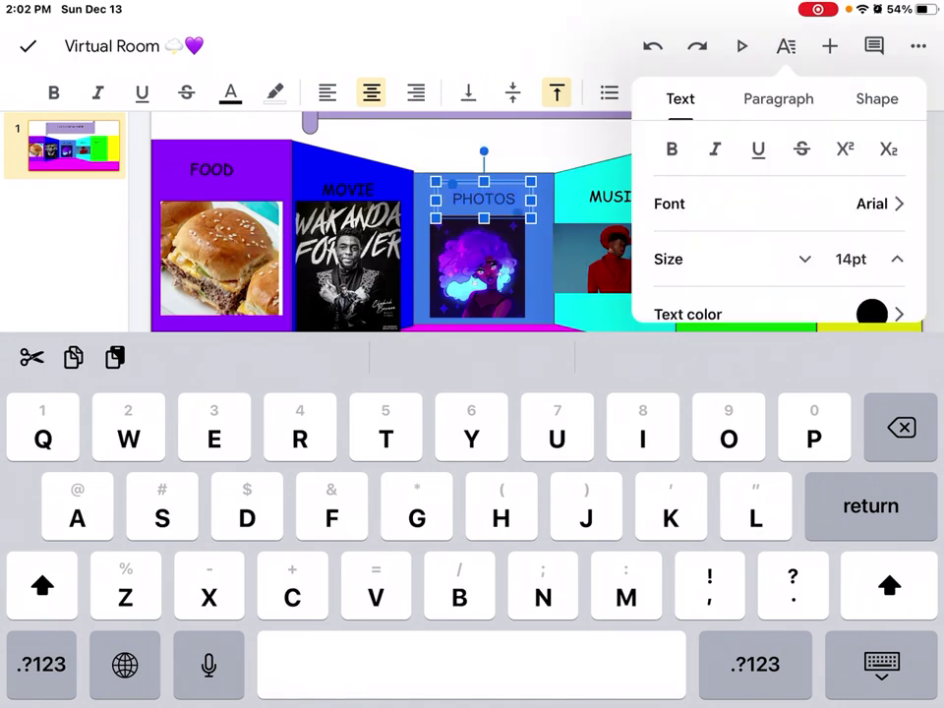
click(777, 204)
scroll(777, 226, down, 3)
scroll(777, 226, up, 1)
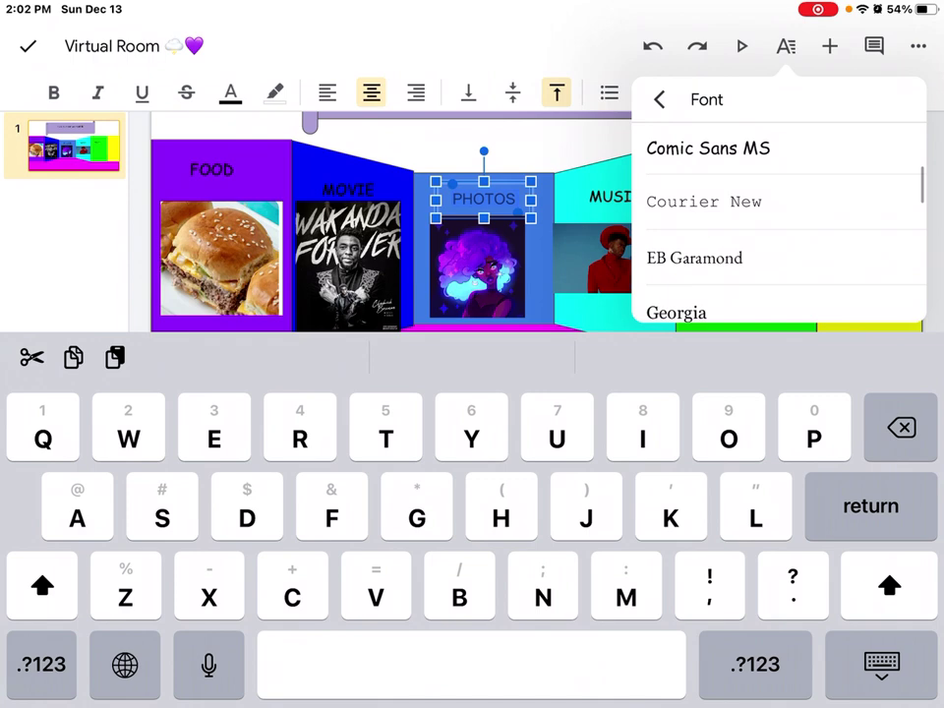
click(28, 46)
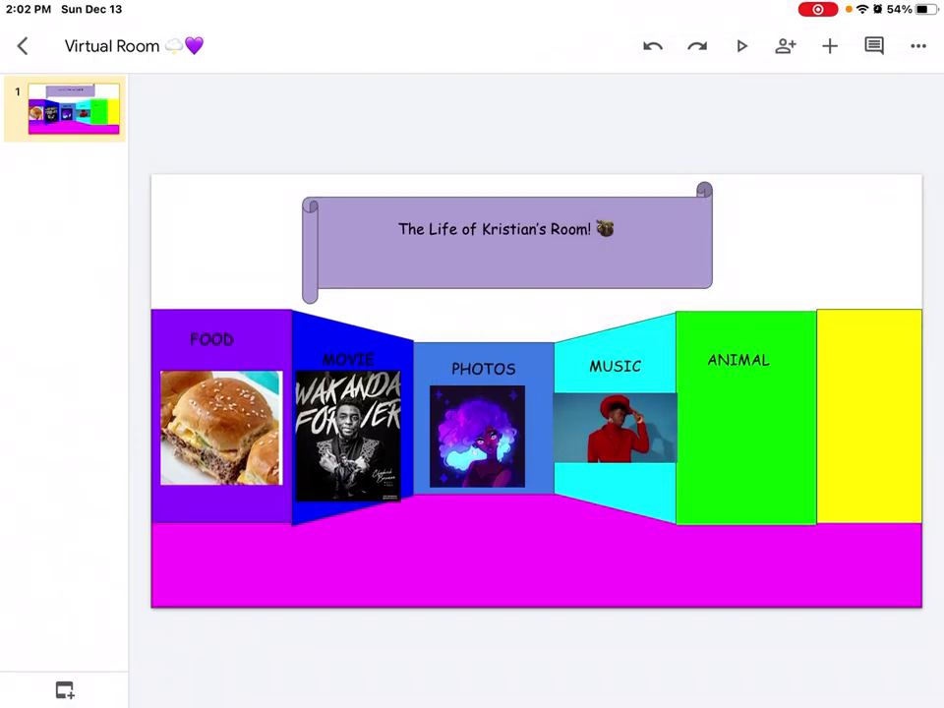
- Switch to Pinterest and replace the old 'chessburgers' search with 'sloth'
drag(472, 703, 472, 443)
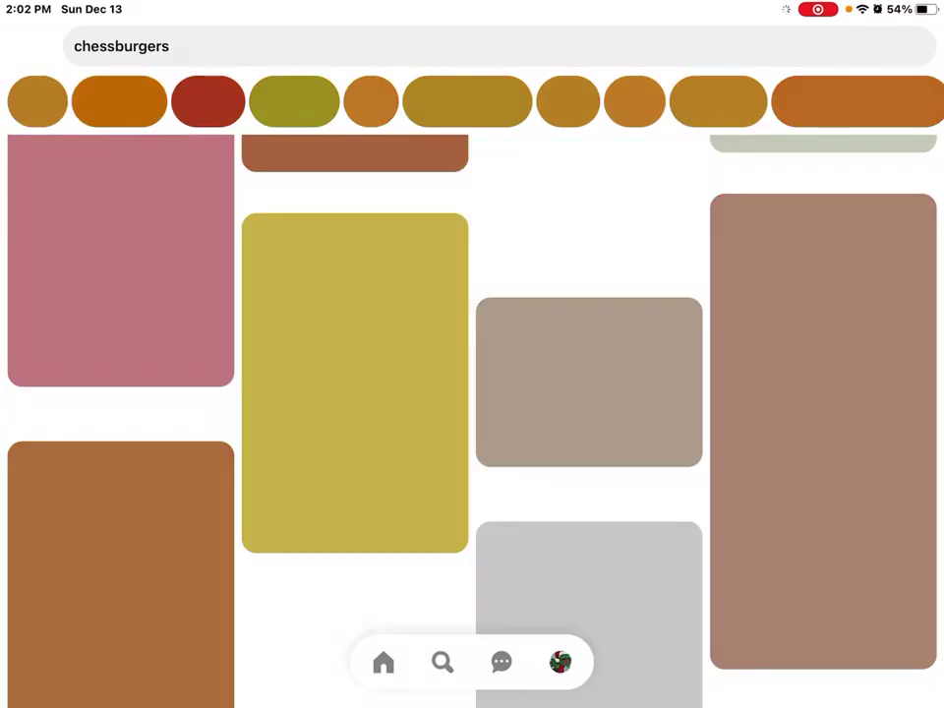
click(295, 46)
key(BackSpace)
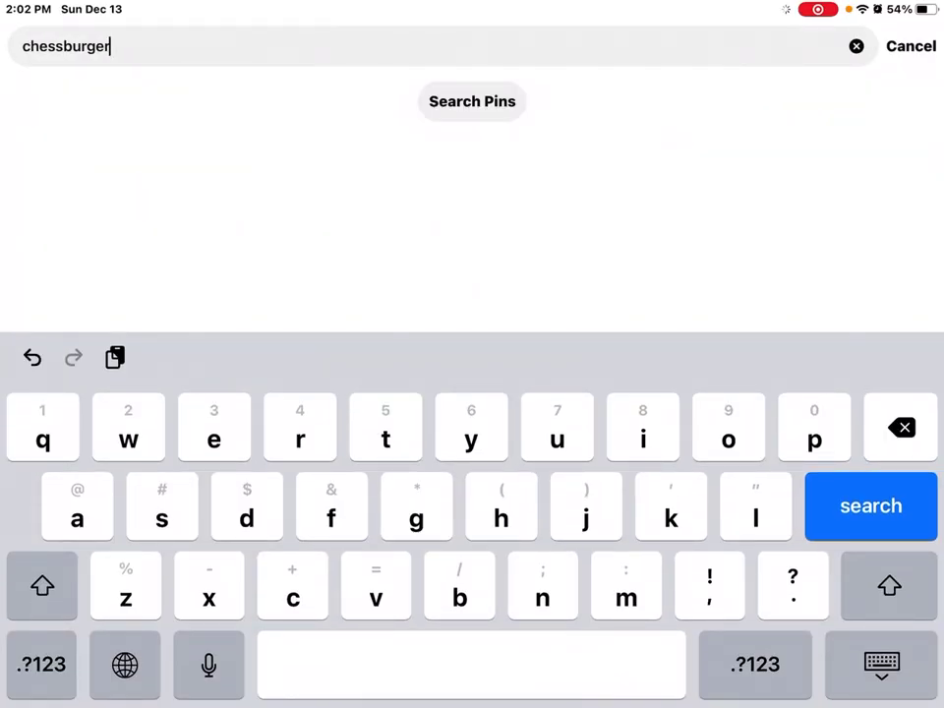
key(BackSpace)
key(BackSpace)
key(BackSpace)
key(BackSpace)
text(slo)
key(BackSpace)
key(BackSpace)
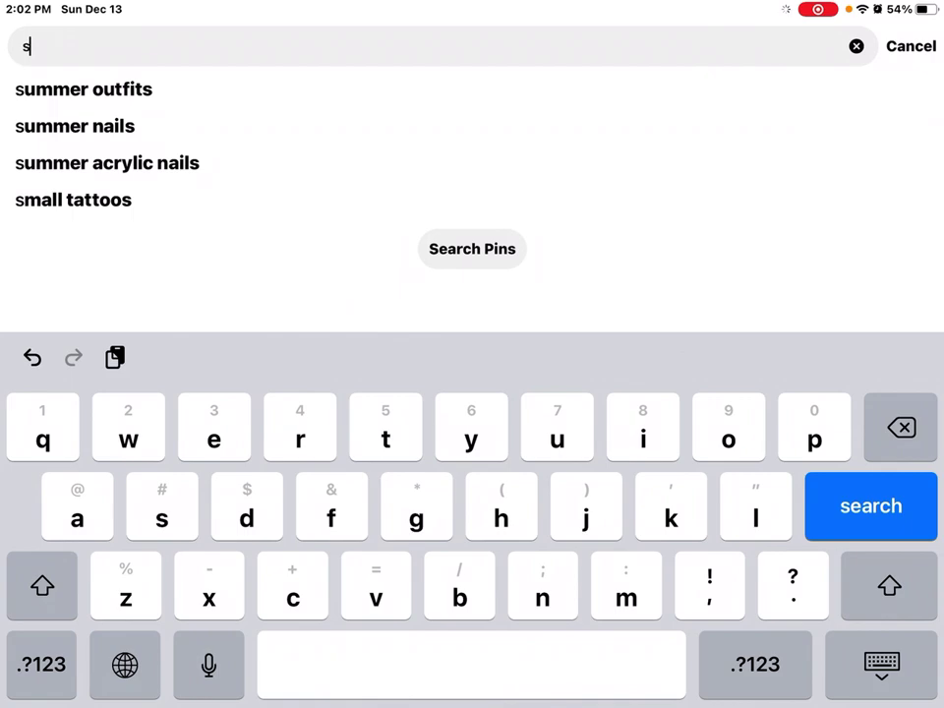
text(loth)
key(Return)
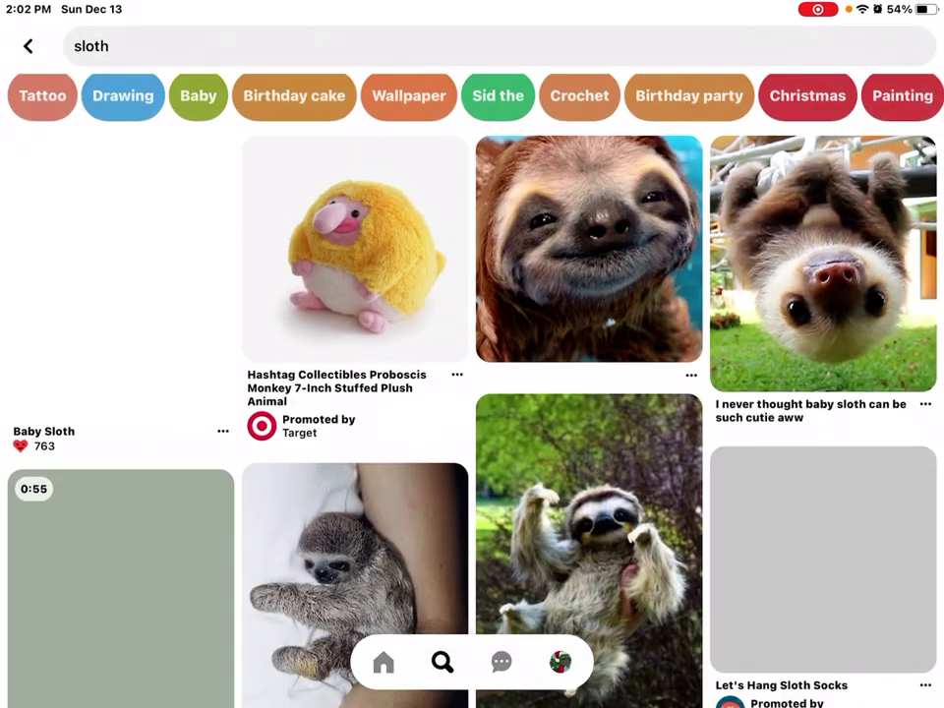
- Browse the sloth results and open the saved Sloths! board
scroll(472, 393, down, 5)
scroll(472, 414, down, 10)
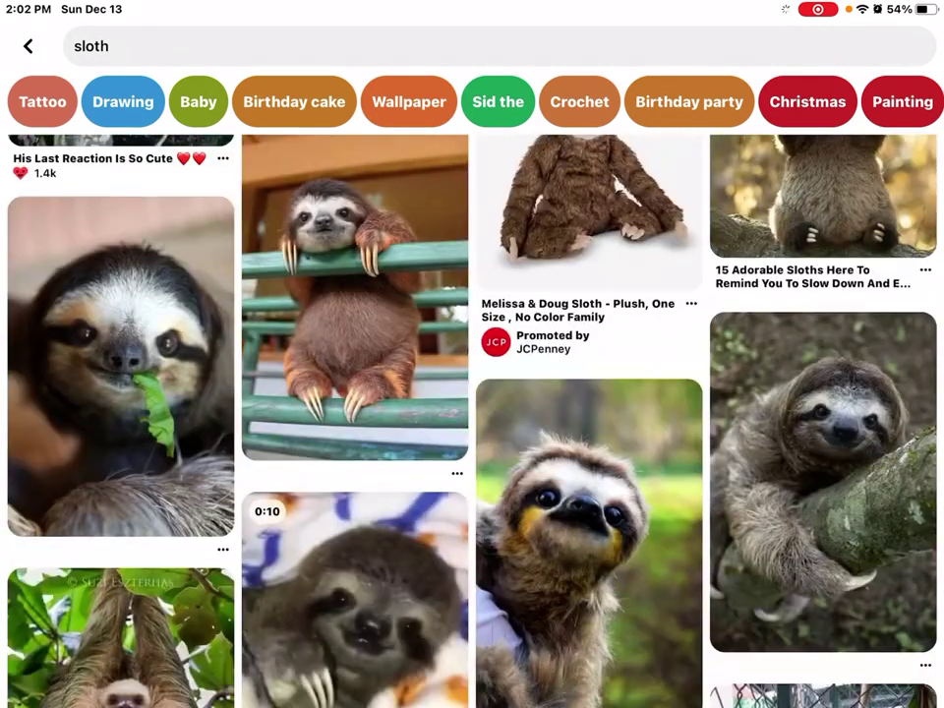
scroll(473, 414, down, 5)
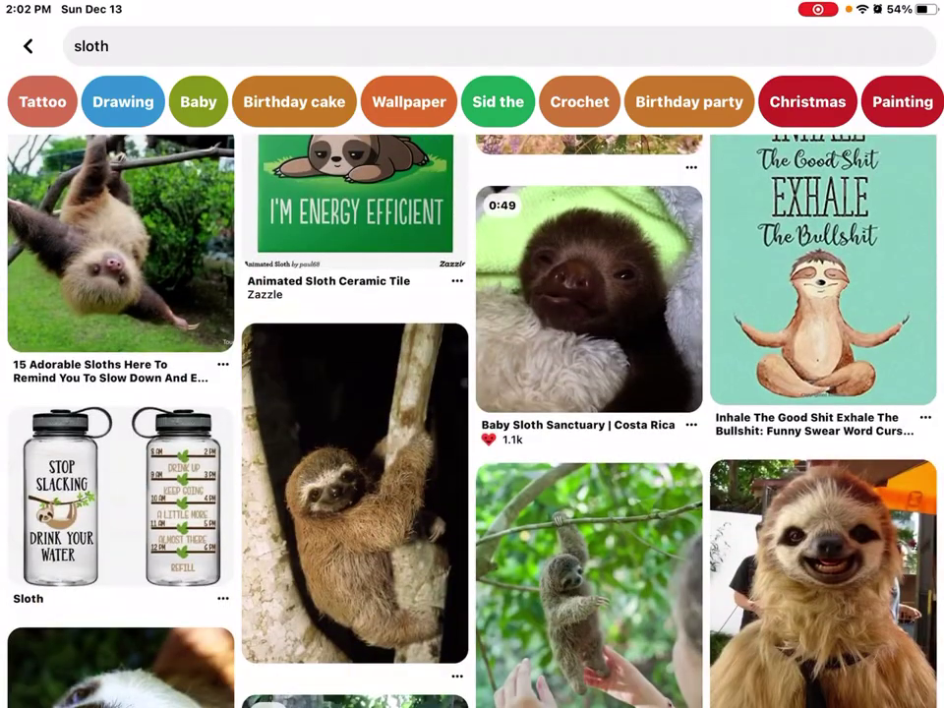
scroll(472, 414, down, 3)
scroll(472, 414, down, 3)
text(lil mad x)
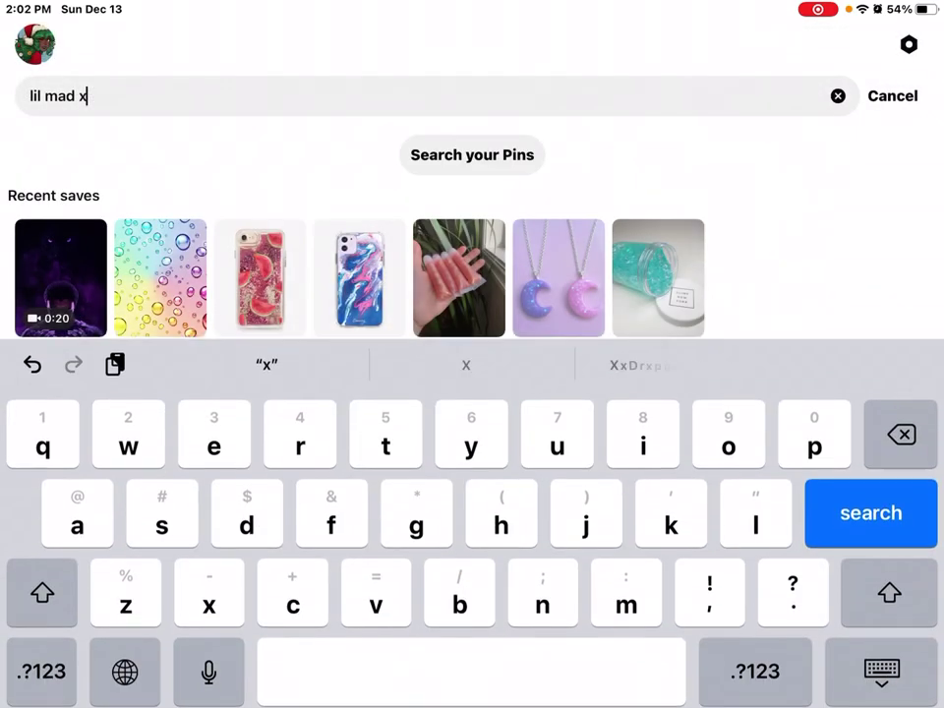
text(sloth)
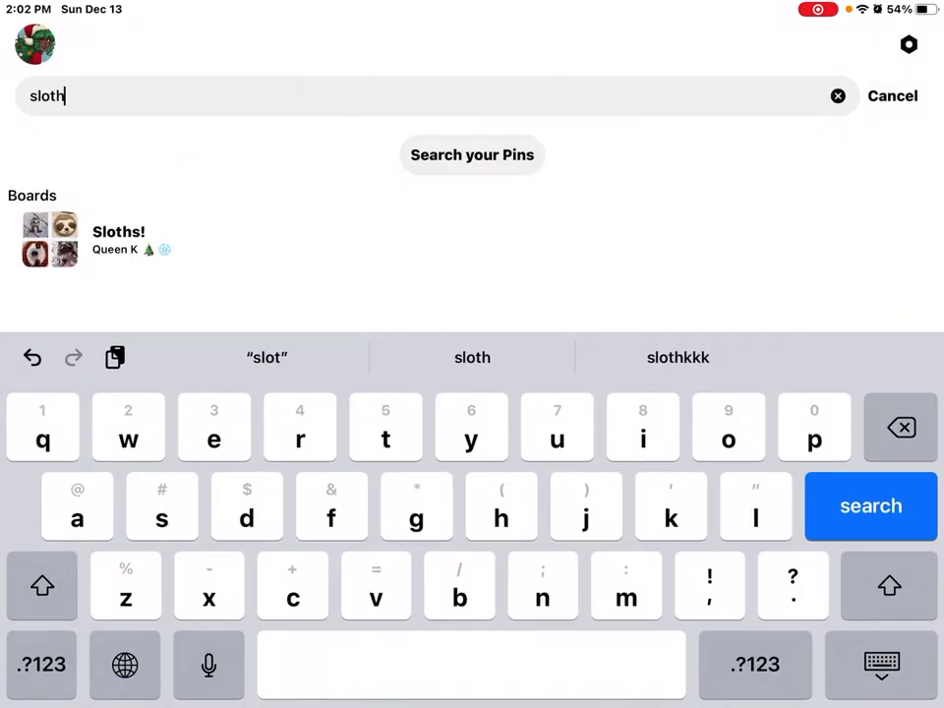
click(118, 239)
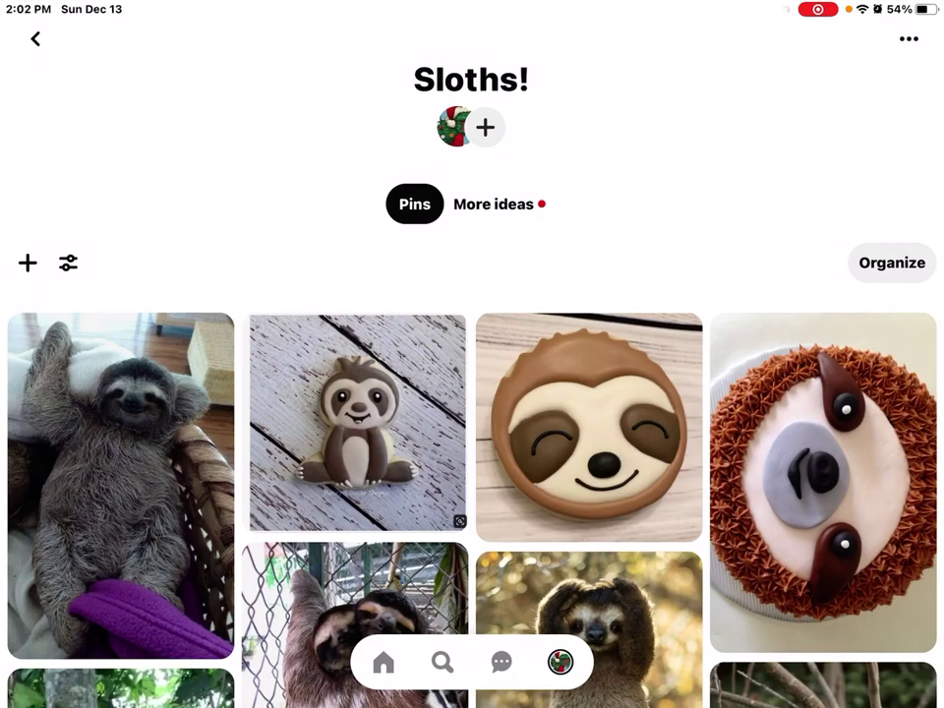
- Open a sloth pin's options, then return to the Sloths! board
scroll(472, 443, down, 3)
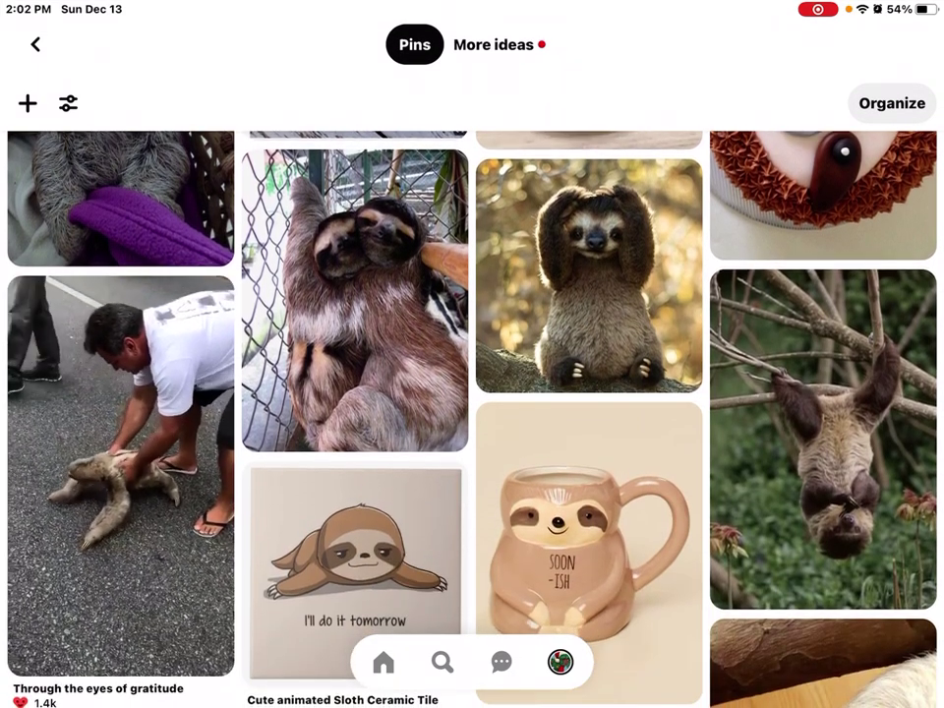
click(588, 275)
click(512, 68)
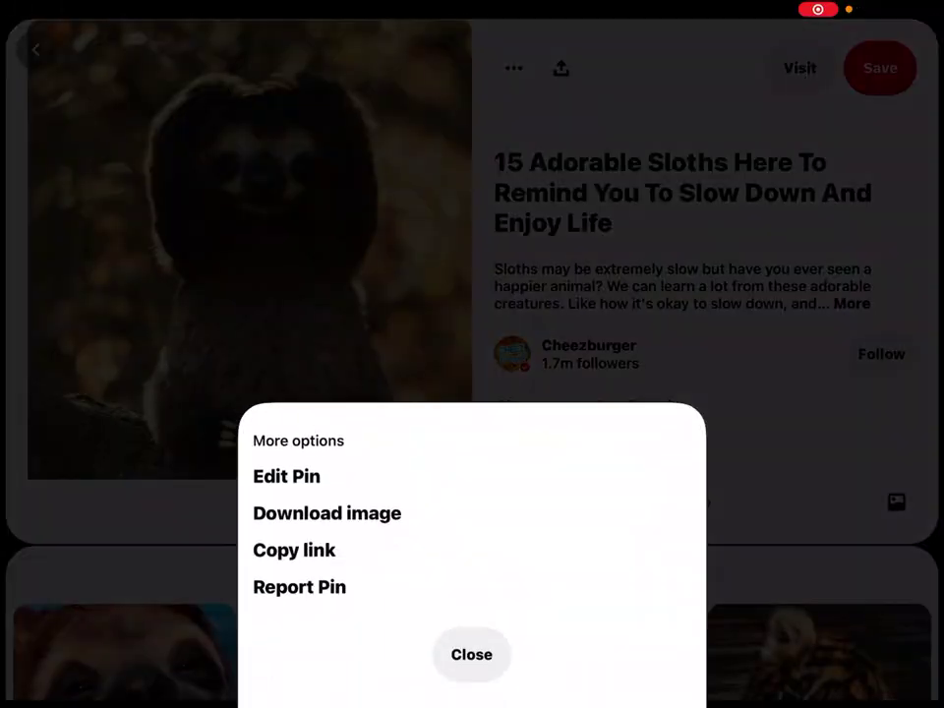
click(472, 653)
click(30, 49)
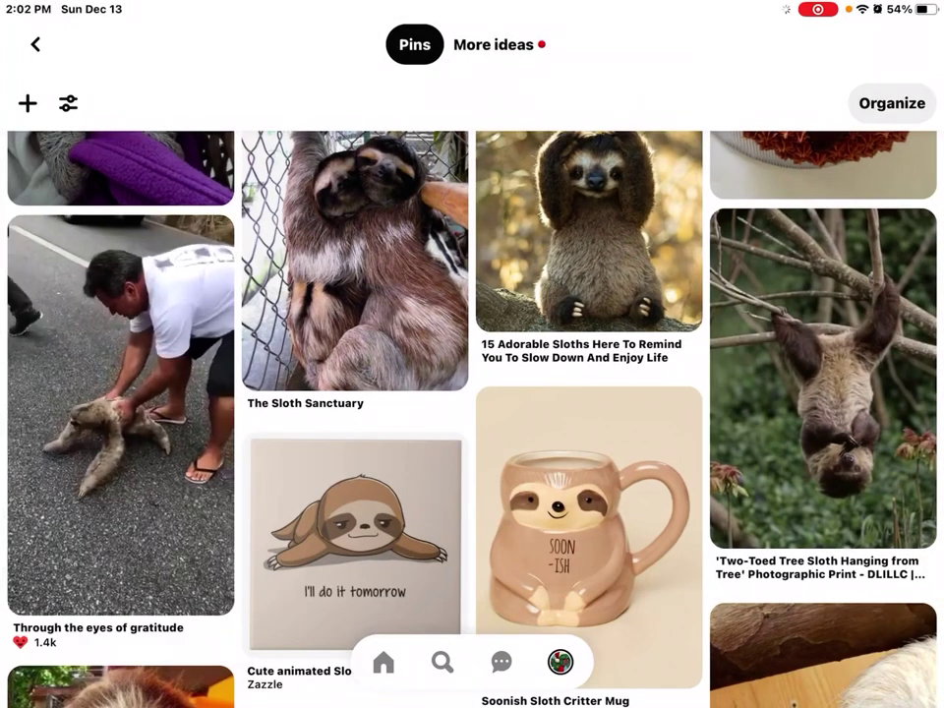
- Find the baby-sloth-on-plush-toy pin, download its image and leave Pinterest
scroll(472, 393, down, 3)
scroll(472, 394, down, 5)
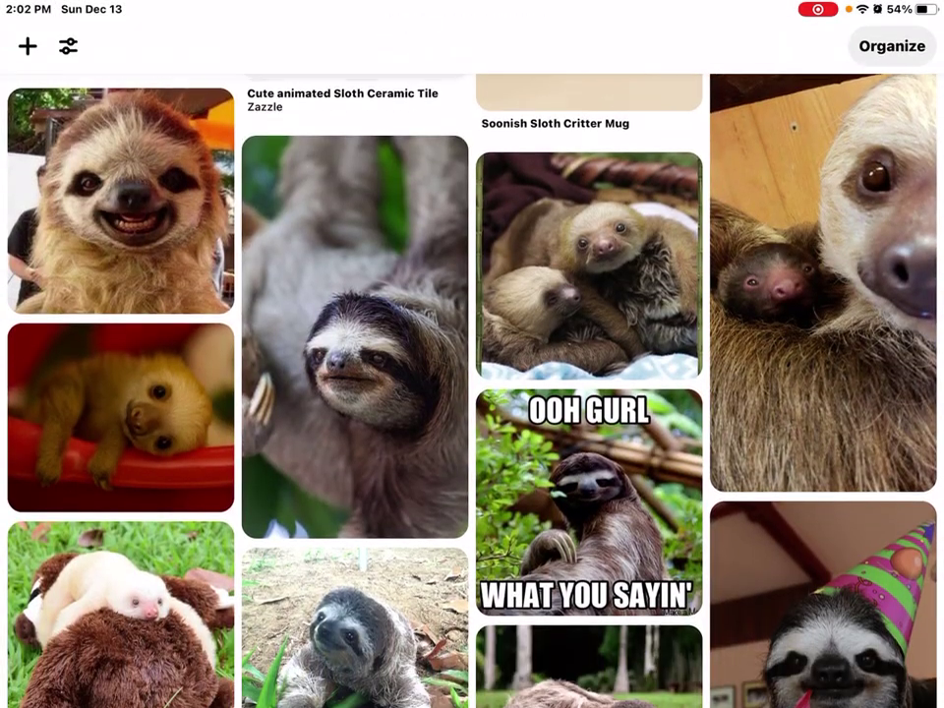
scroll(472, 394, down, 5)
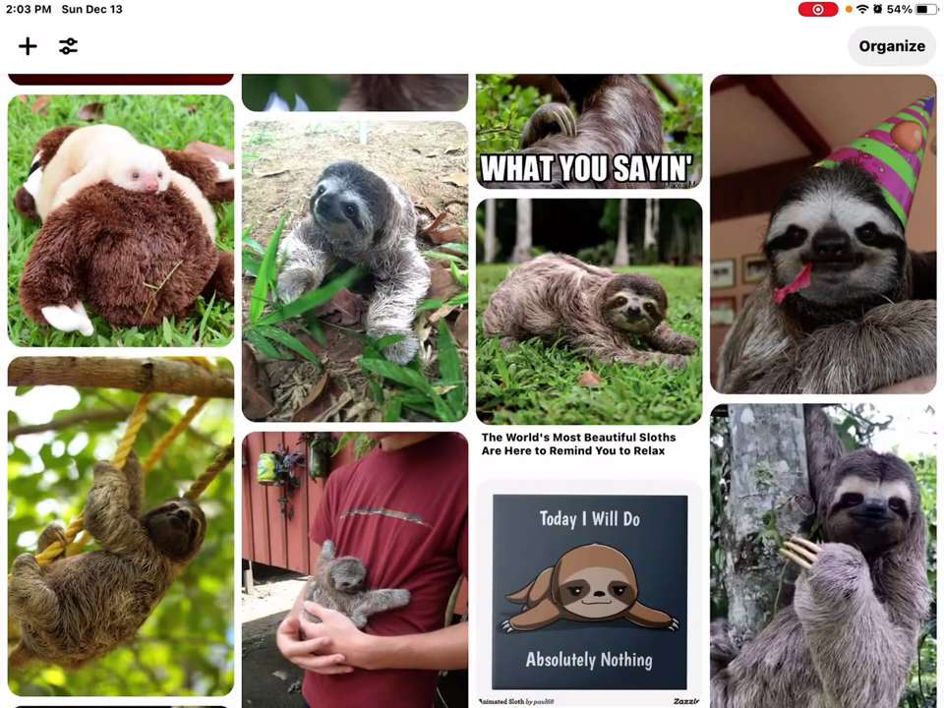
scroll(472, 393, down, 3)
scroll(472, 393, up, 5)
click(122, 246)
click(472, 359)
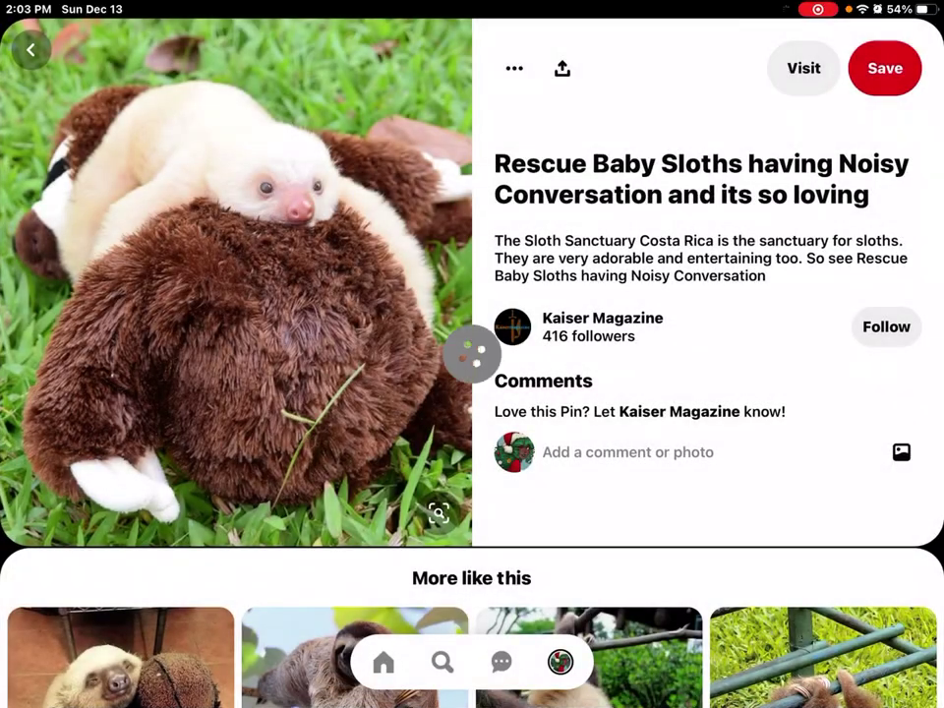
drag(472, 704, 472, 443)
- Insert the plush sloth photo from the photo library into the Virtual Room slide
click(552, 650)
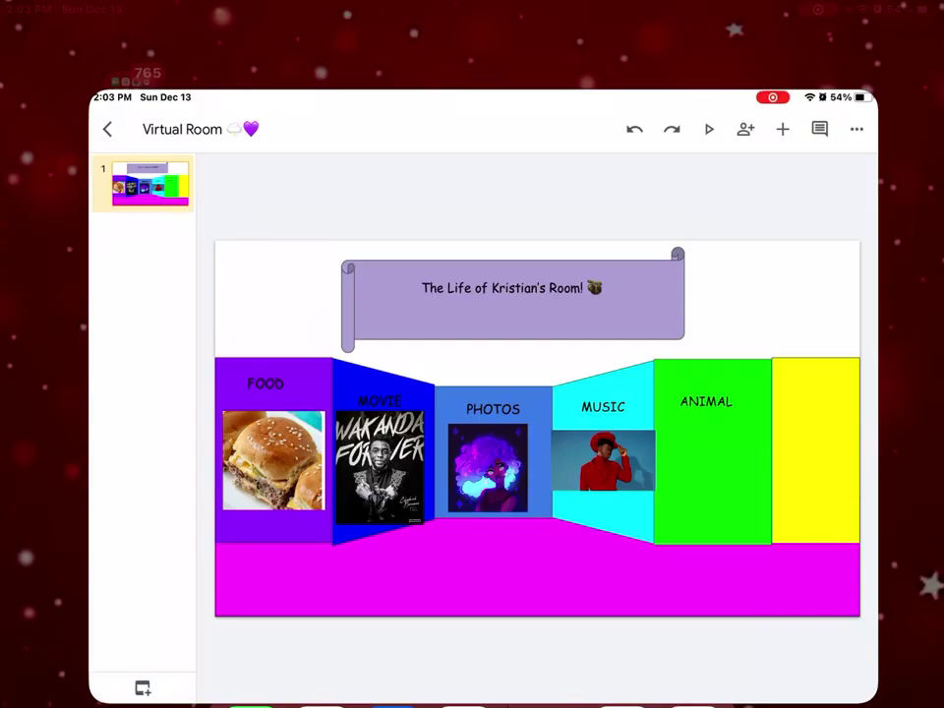
click(829, 45)
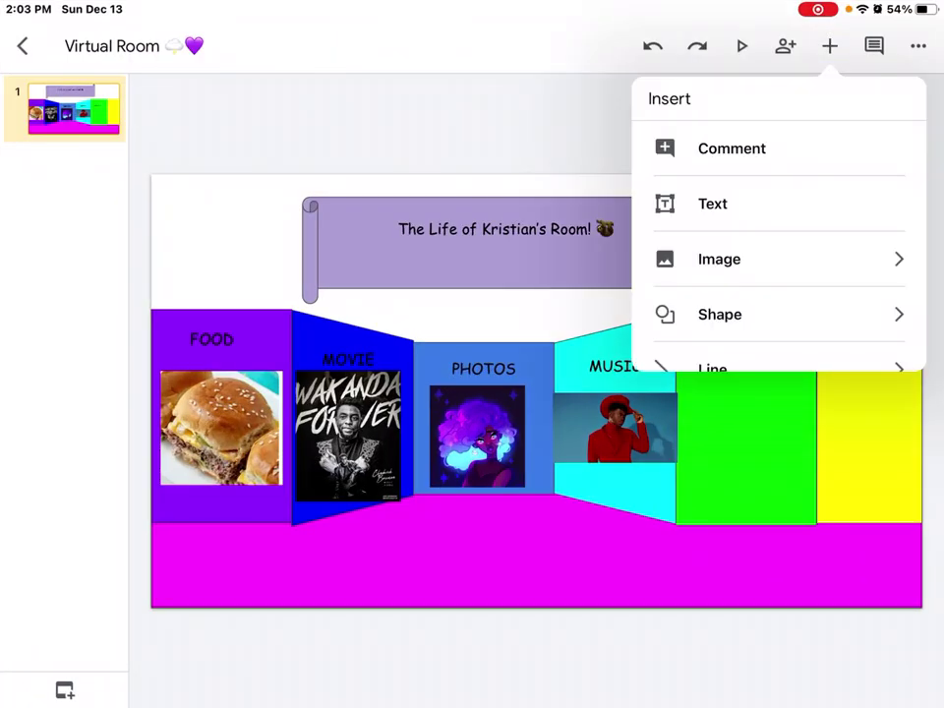
click(688, 256)
click(736, 148)
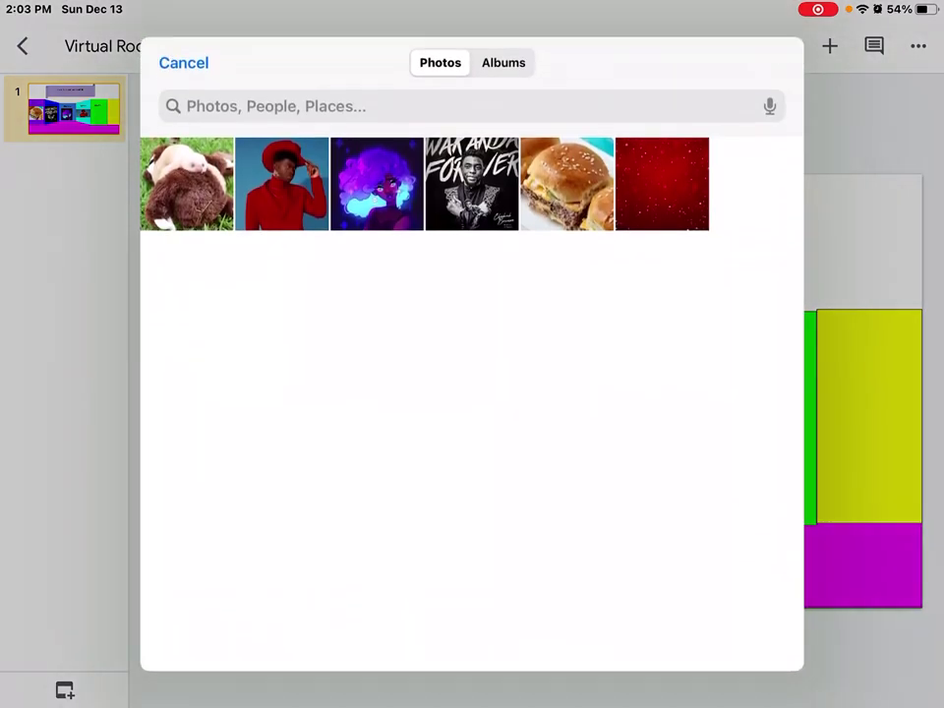
click(187, 184)
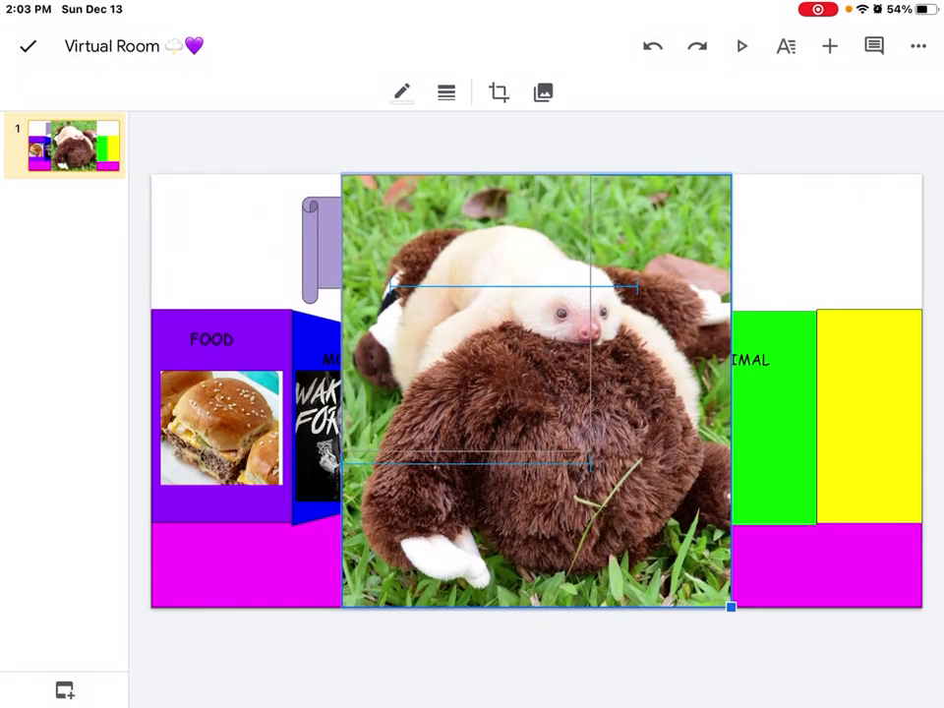
- Shrink the sloth photo, move it onto the green ANIMAL wall, and exit editing
drag(731, 607, 439, 249)
drag(390, 211, 744, 436)
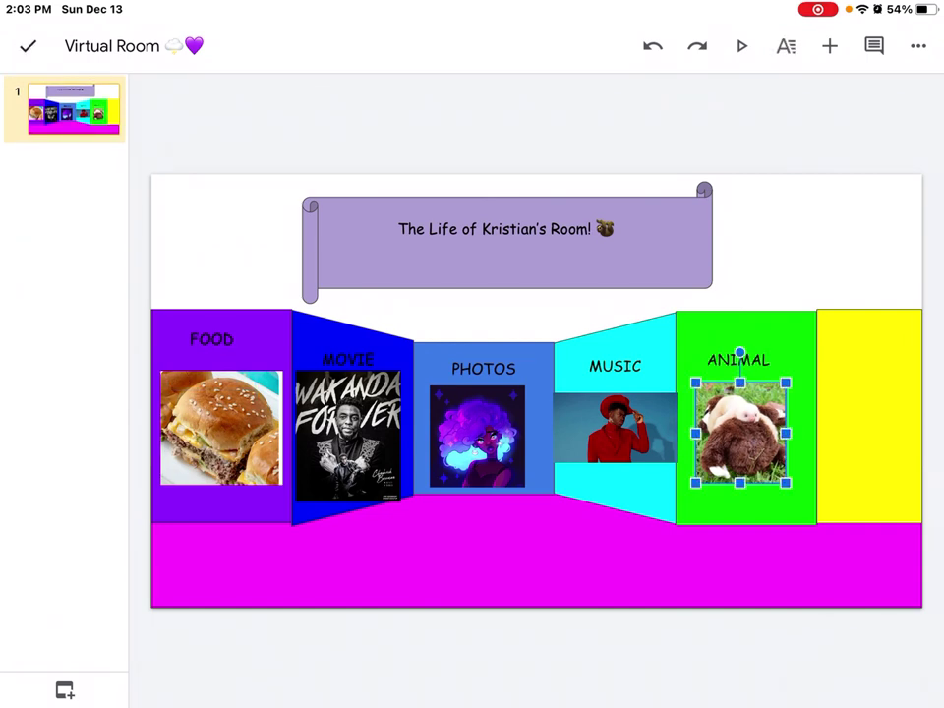
click(740, 432)
click(28, 45)
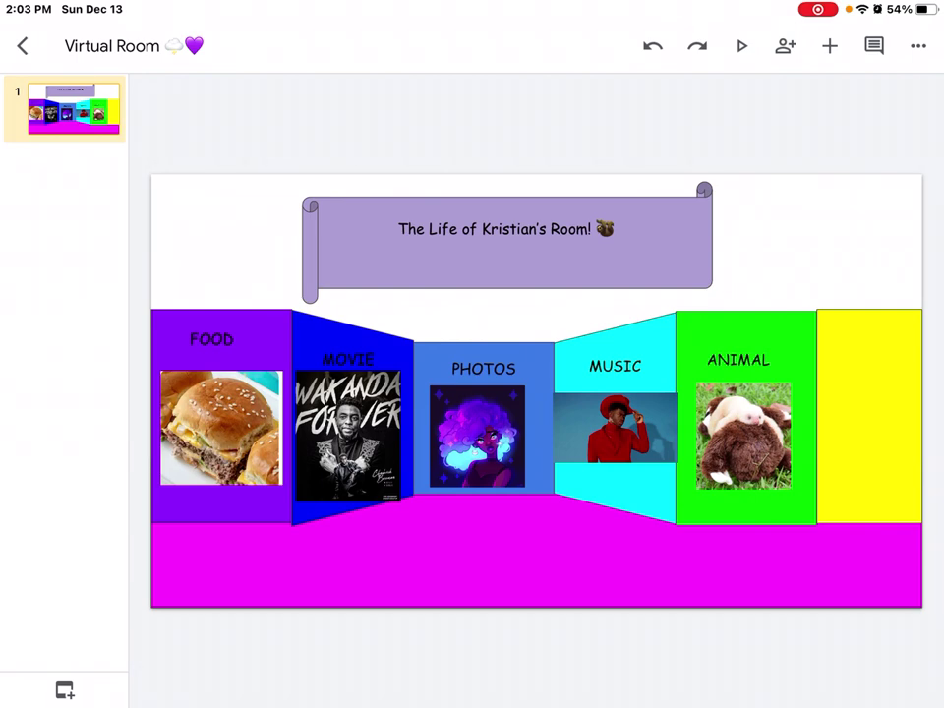
- Leave the Virtual Room presentation with the Home shortcut
key(super+h)
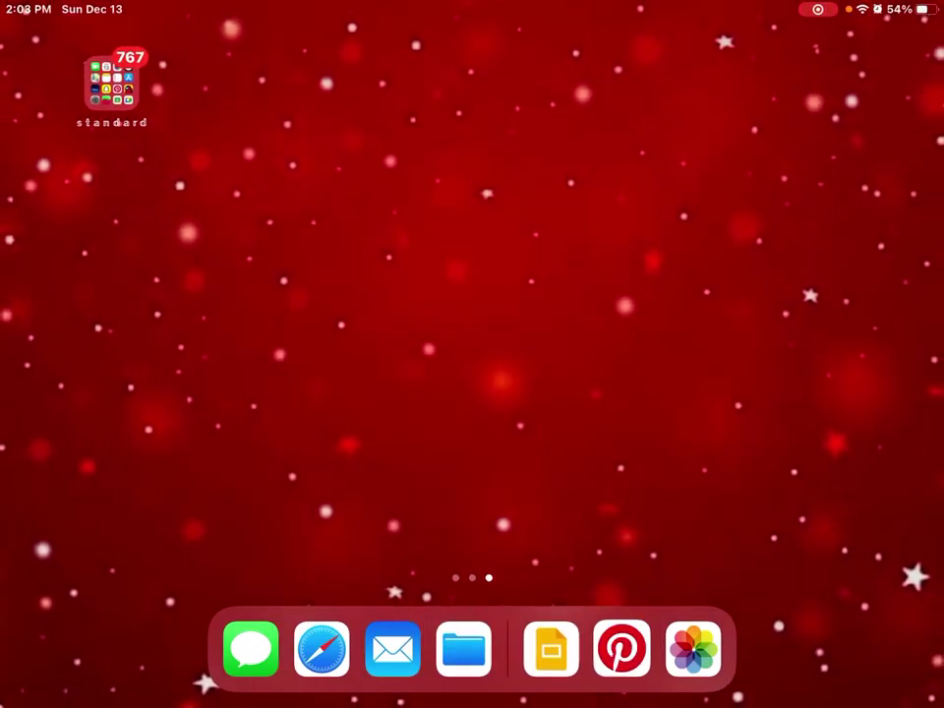
- Search Pinterest for 'editing on laptop'
click(601, 657)
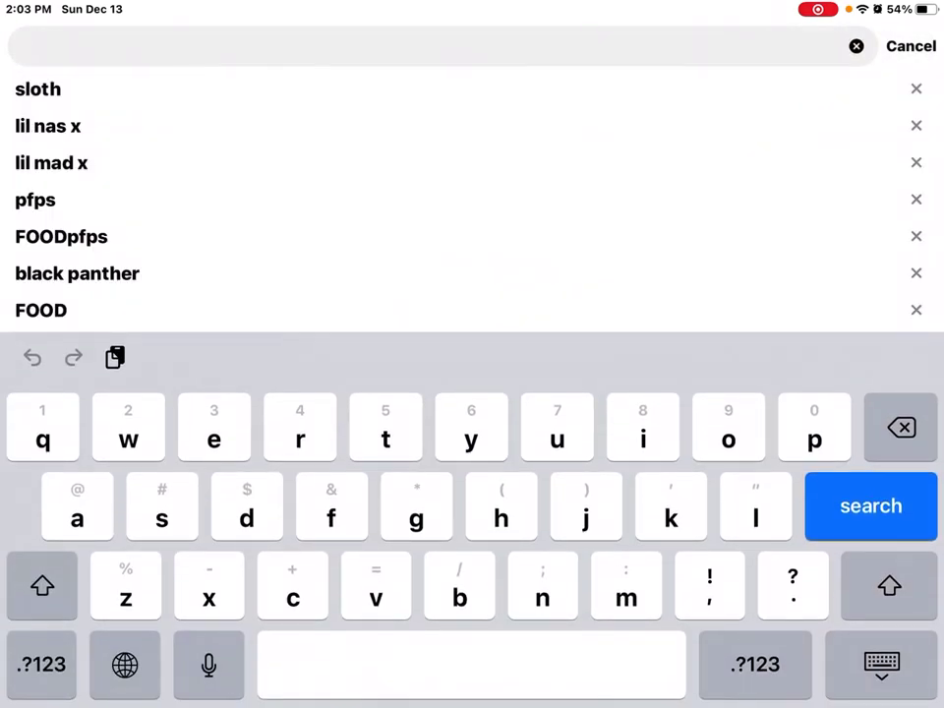
text(editing)
key(Return)
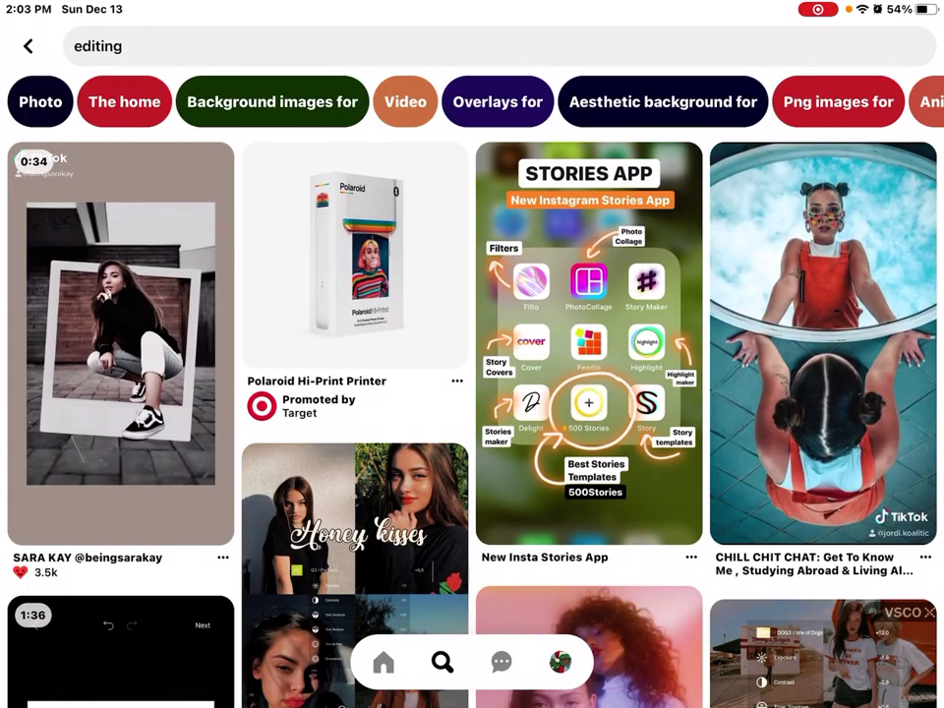
click(492, 46)
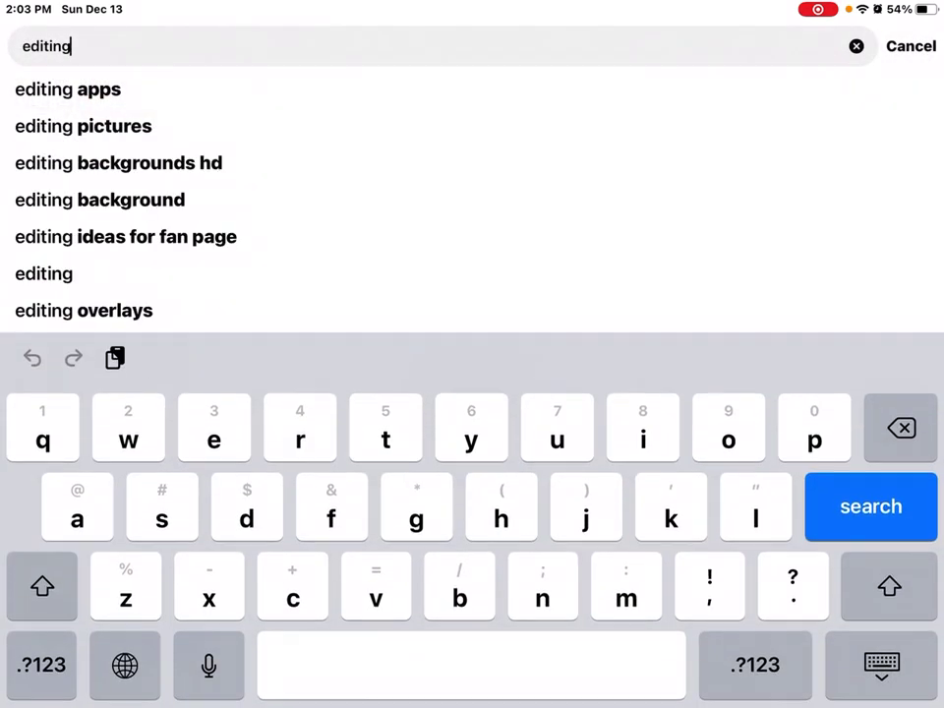
text(on lap)
click(86, 90)
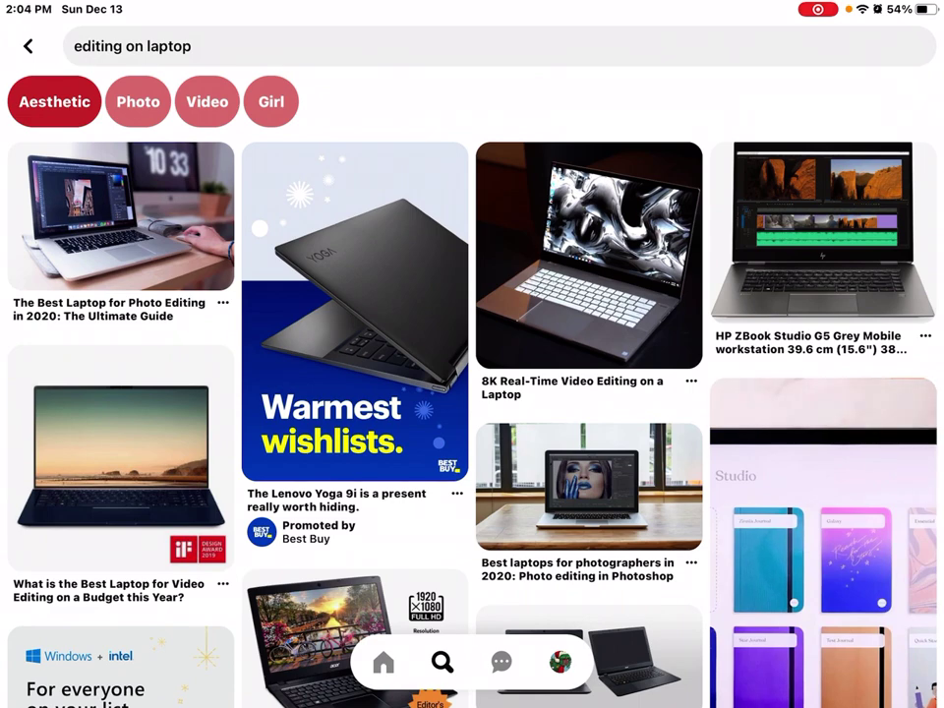
- Download the HP ZBook laptop image from its pin, then head back toward Slides
click(823, 232)
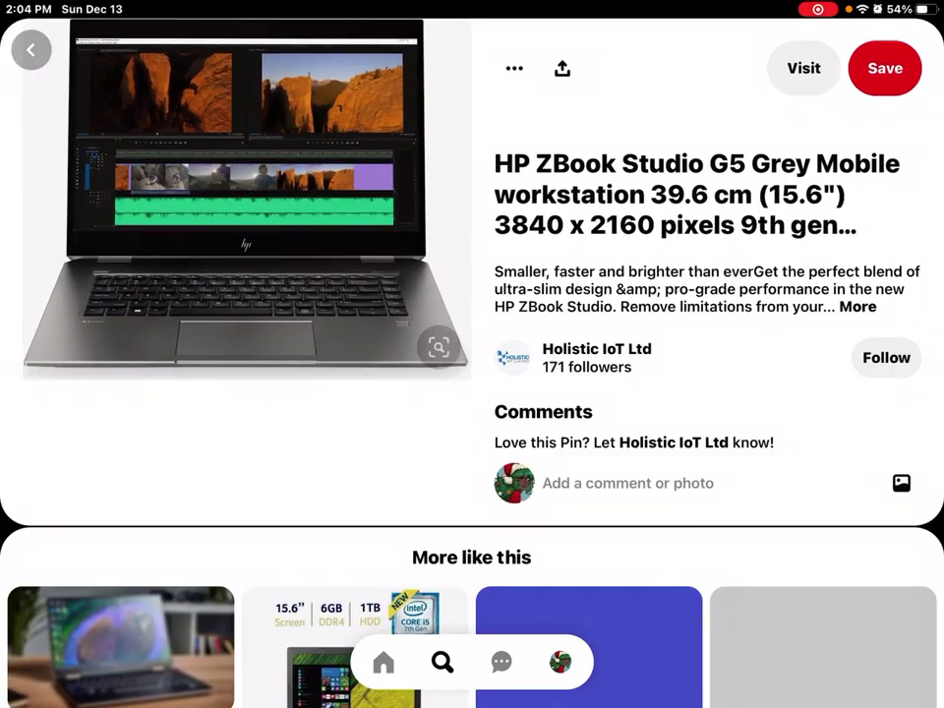
click(514, 68)
click(472, 655)
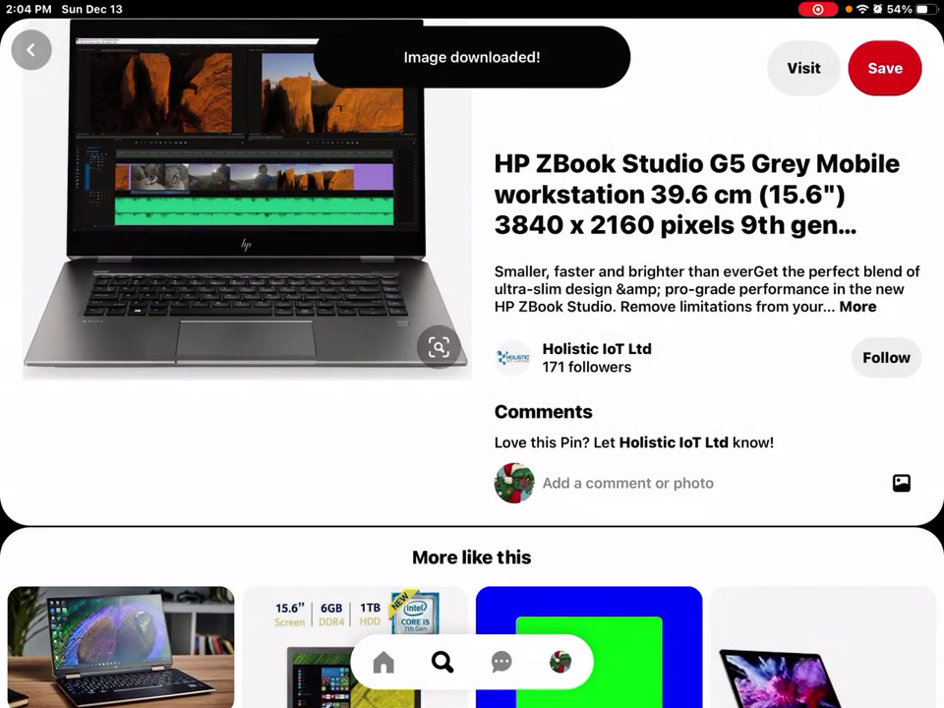
key(super+h)
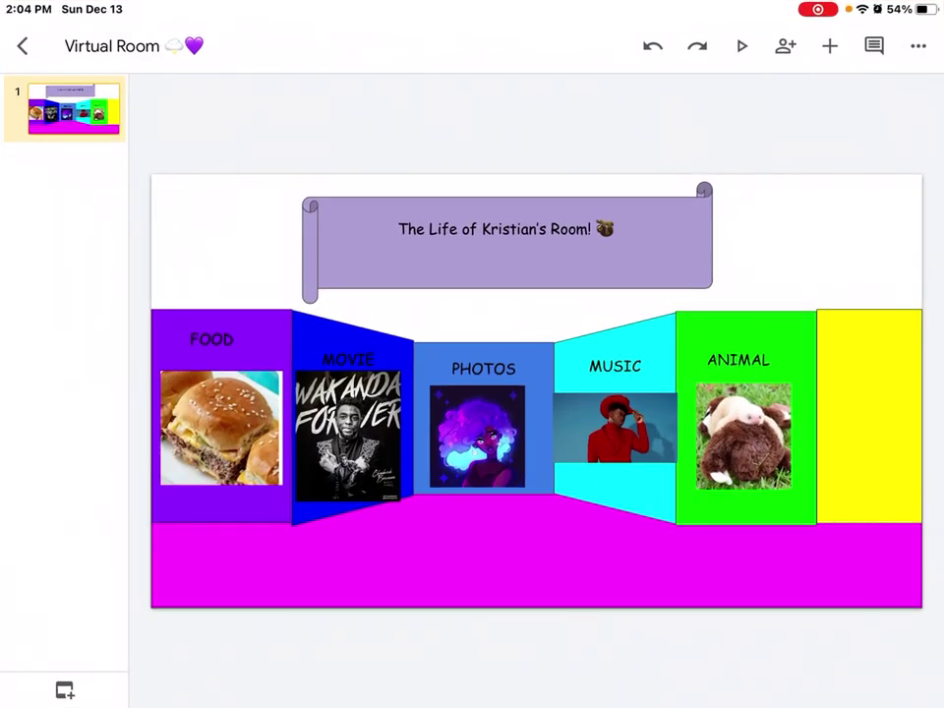
- Add a HOBBY text box and shrink it onto the yellow wall
click(829, 45)
click(528, 141)
text(HOB)
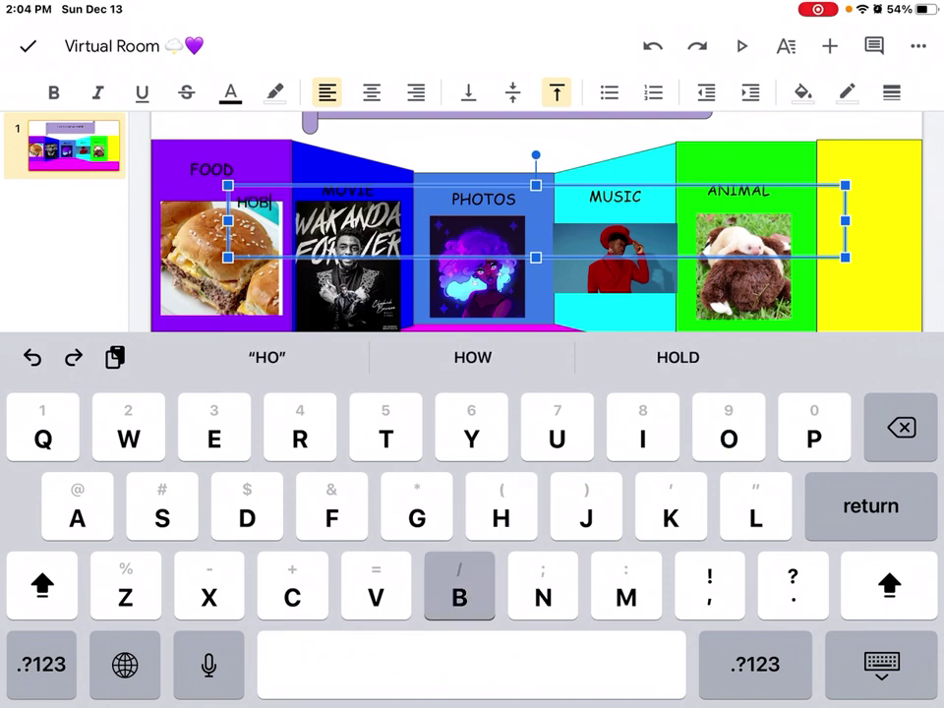
text(BY)
click(881, 663)
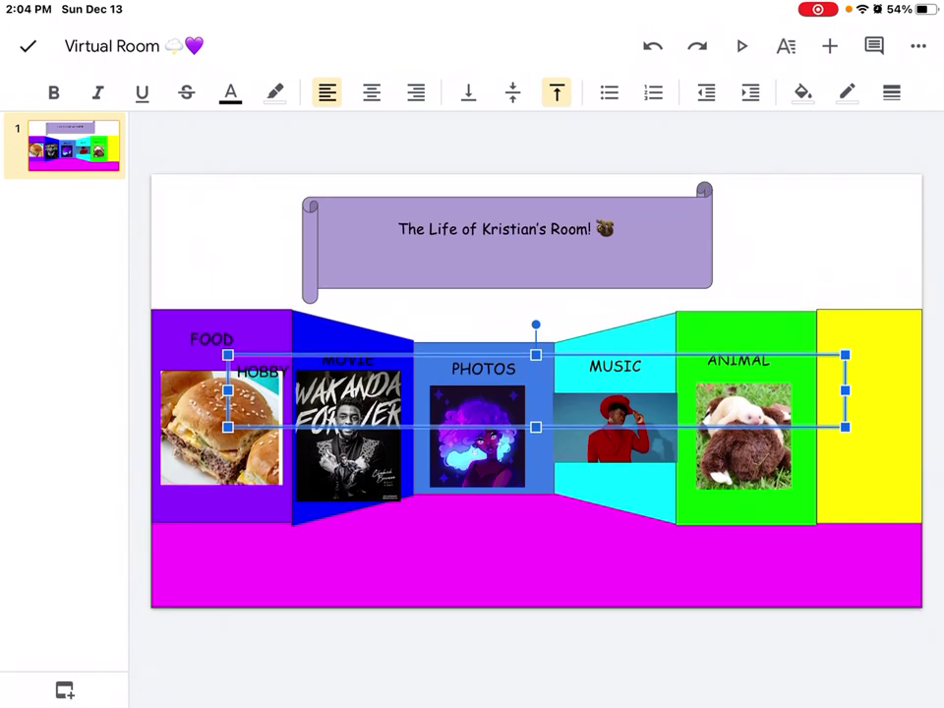
mouse_move(845, 427)
mouse_down()
mouse_move(303, 410)
mouse_move(866, 350)
mouse_up()
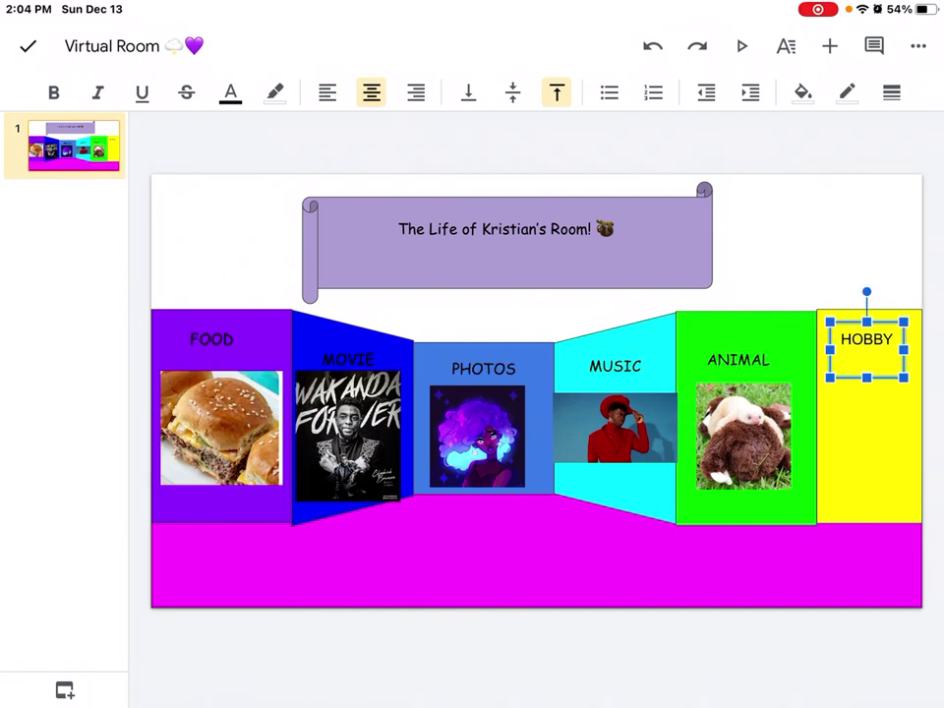
- Set the HOBBY label's font to Comic Sans MS and finish editing
click(866, 339)
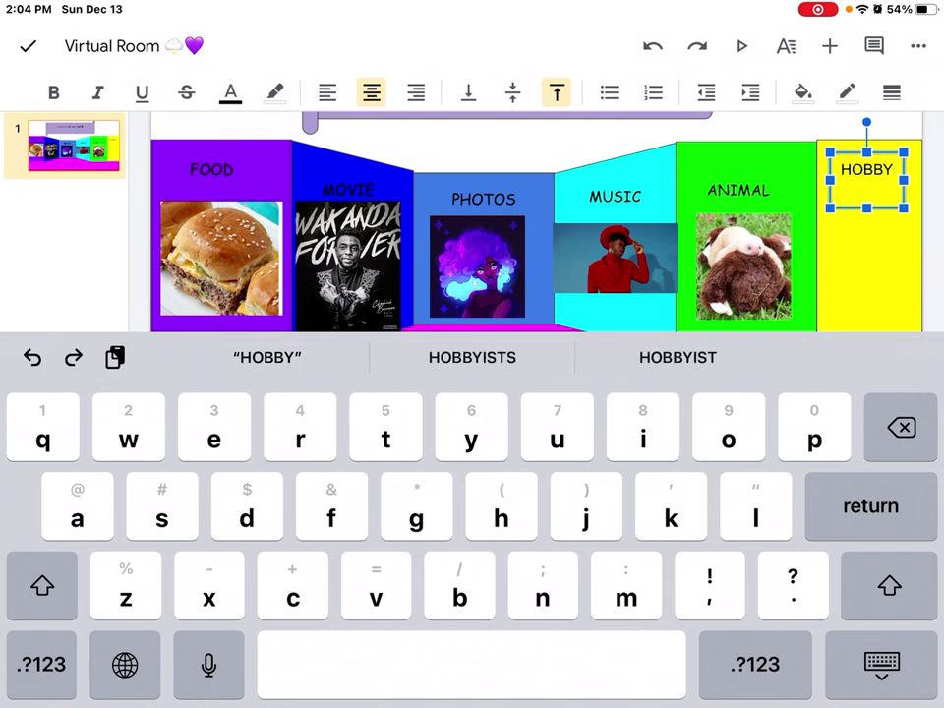
drag(892, 169, 841, 169)
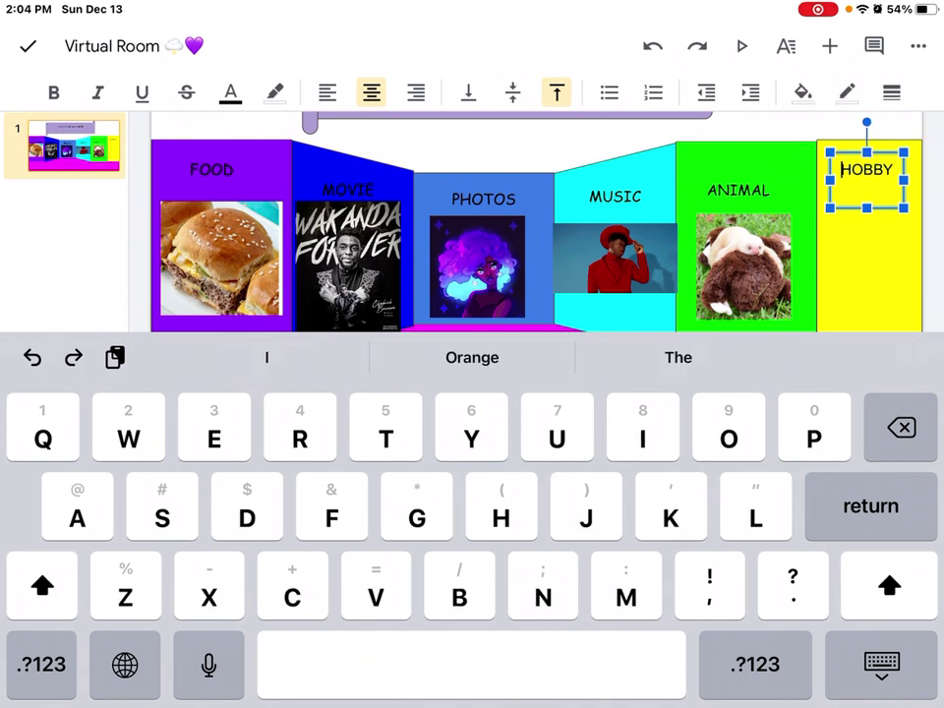
click(607, 222)
click(786, 46)
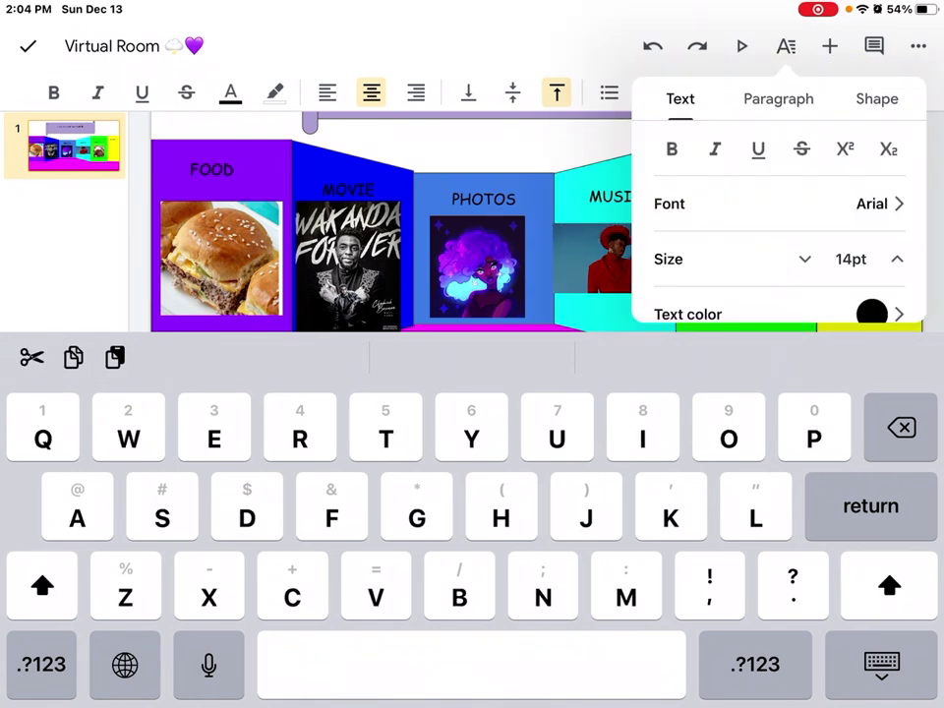
scroll(777, 236, down, 3)
click(679, 141)
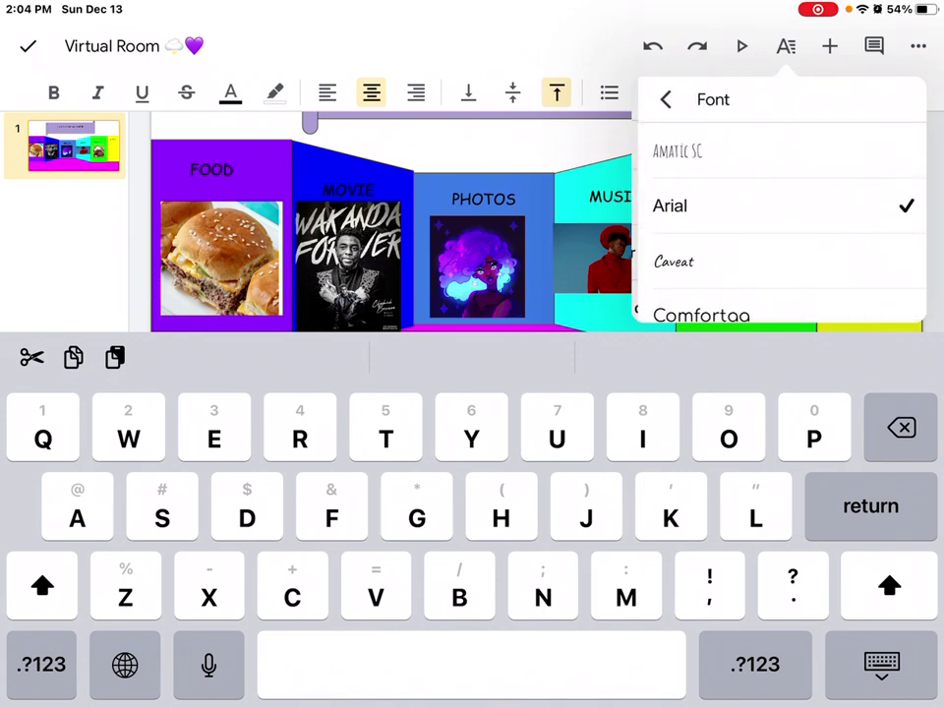
scroll(777, 217, down, 2)
click(708, 239)
click(882, 664)
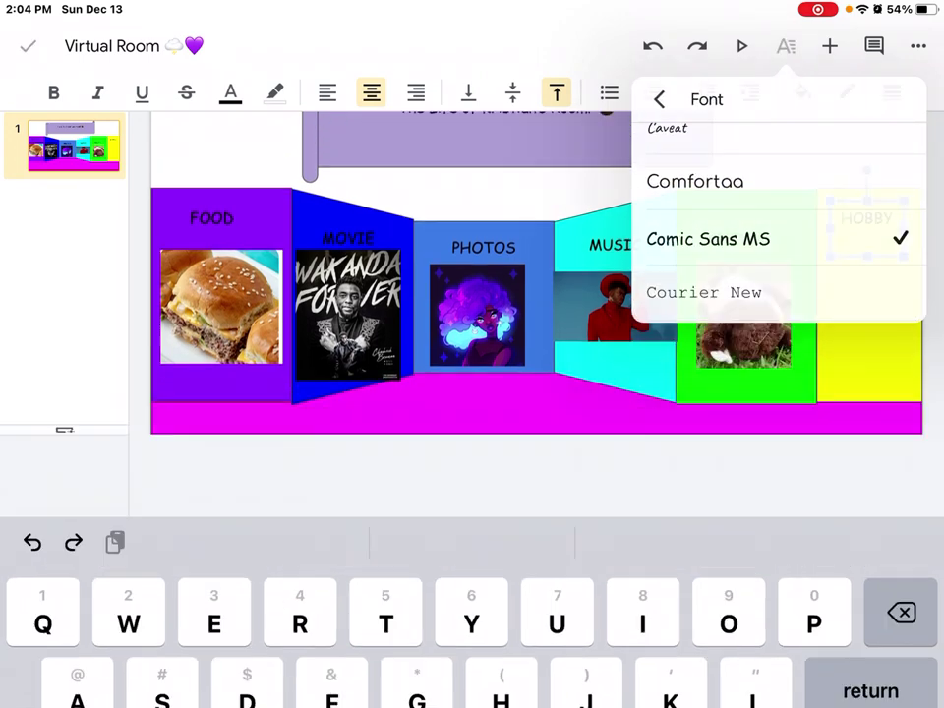
click(27, 46)
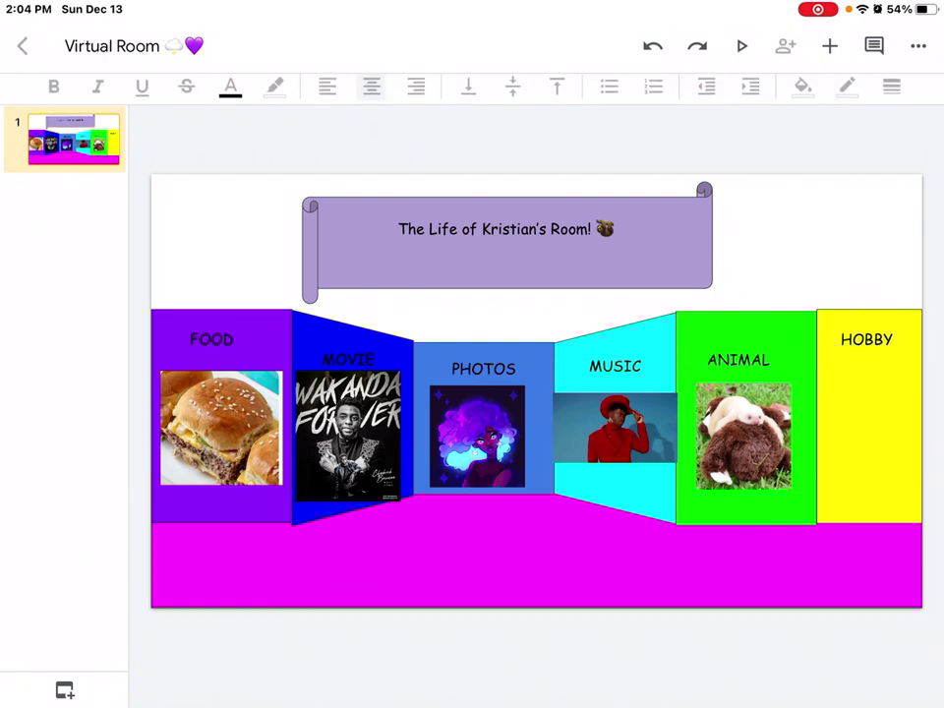
- Insert the downloaded laptop photo from the photo library into the Virtual Room slide
drag(472, 703, 472, 394)
click(551, 649)
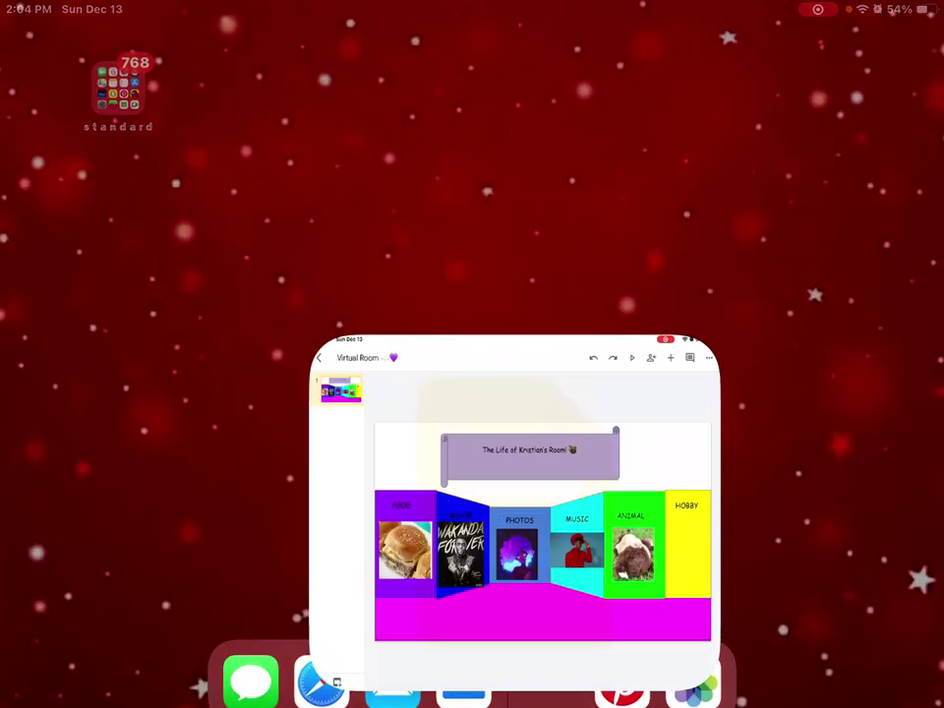
click(829, 45)
click(719, 259)
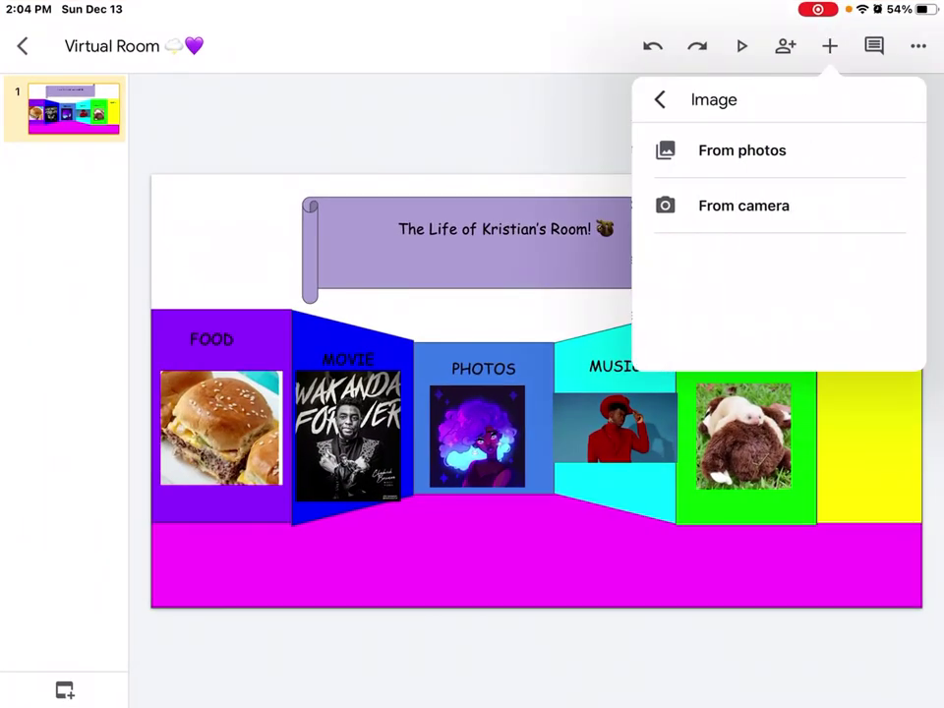
click(741, 147)
click(185, 183)
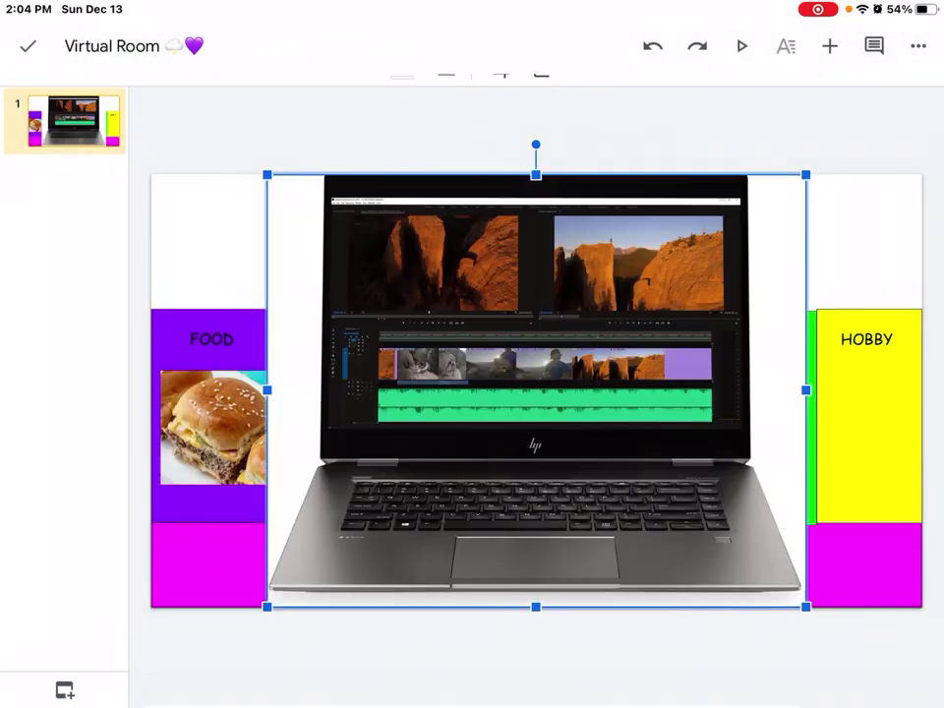
- Shrink the laptop image, place it under HOBBY on the yellow wall, and finish editing
drag(806, 607, 389, 272)
mouse_move(327, 223)
mouse_down()
mouse_move(869, 435)
mouse_move(862, 428)
mouse_move(876, 428)
mouse_up()
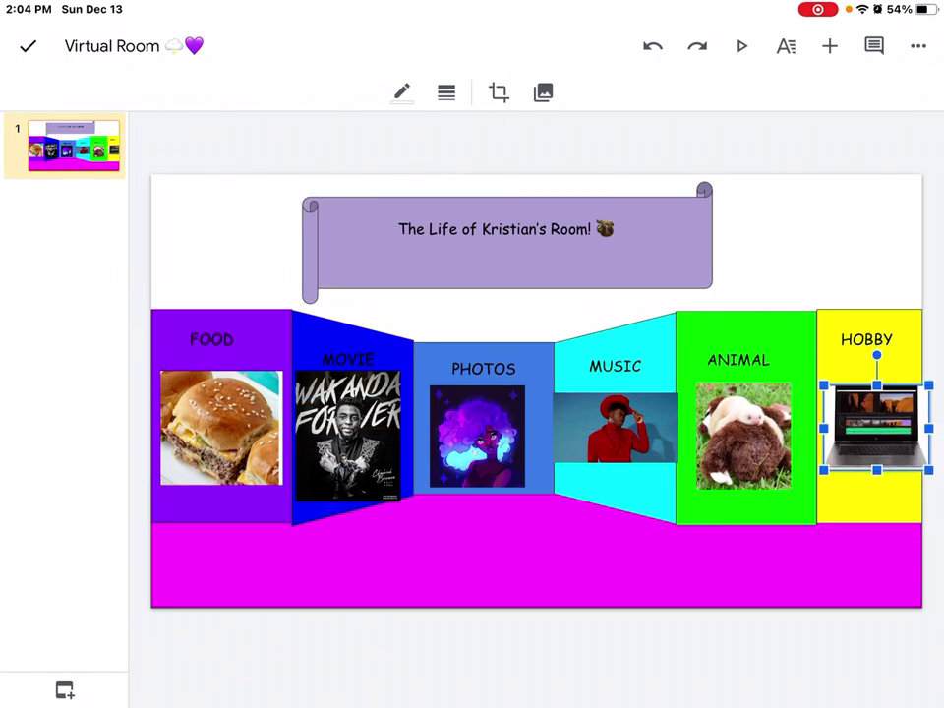
click(28, 46)
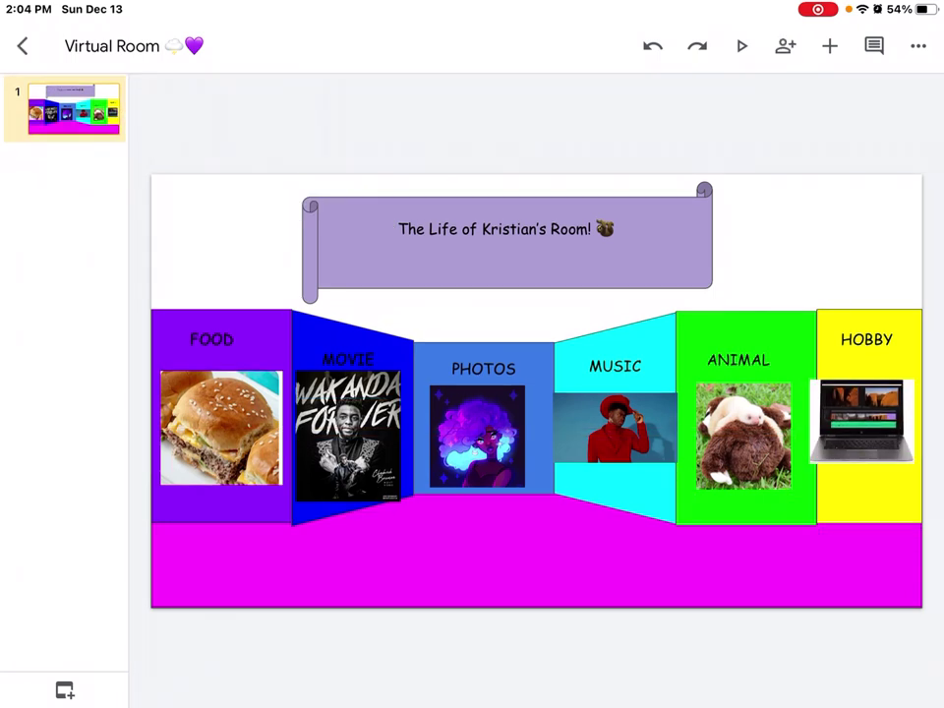